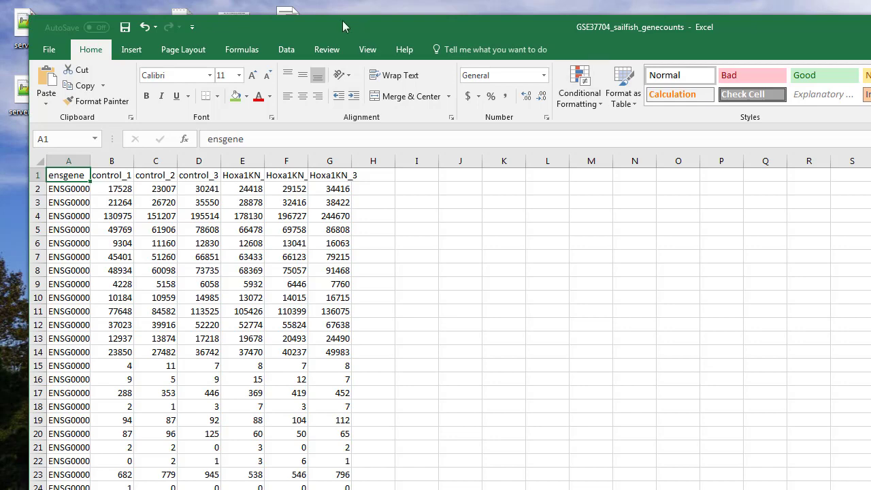
Fit column A to the full ensgene IDs and look over the gene counts in sample columns B to G
drag(342, 20, 516, 11)
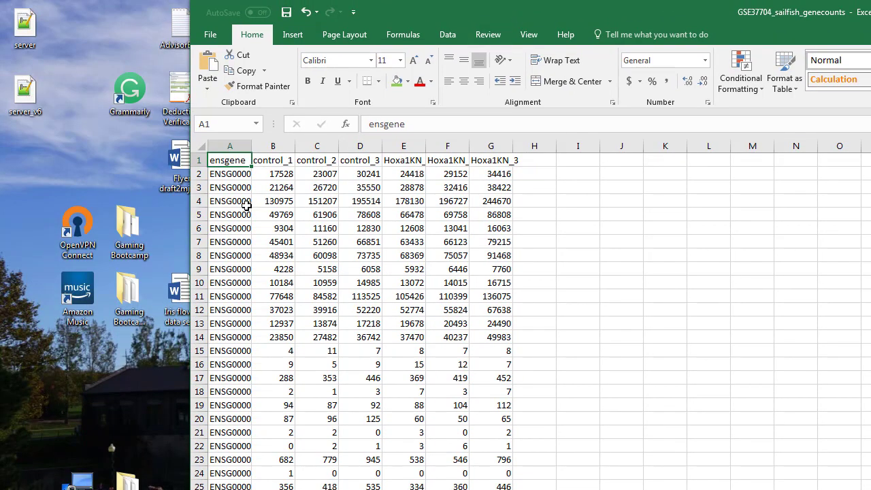
double_click(252, 145)
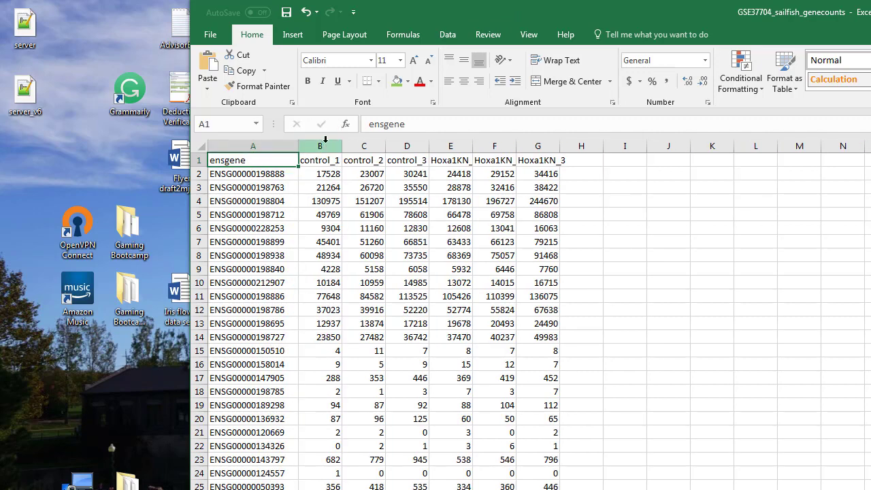
drag(326, 139, 528, 161)
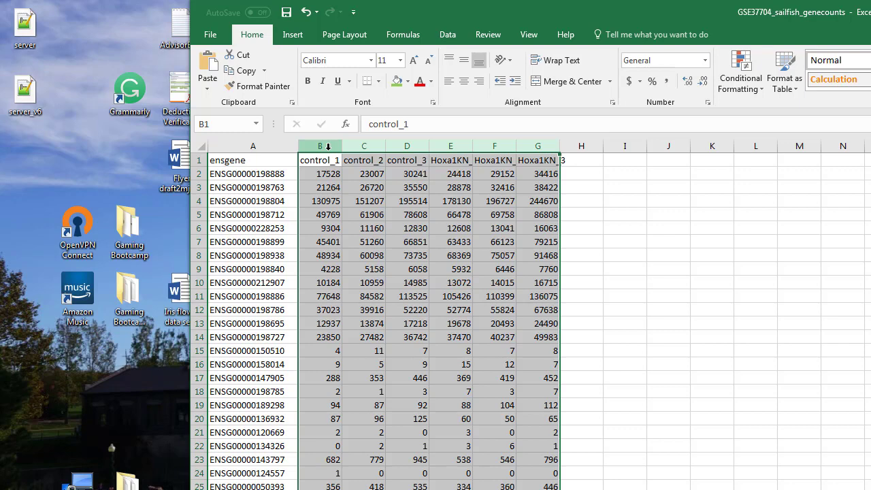
scroll(340, 384, down, 4)
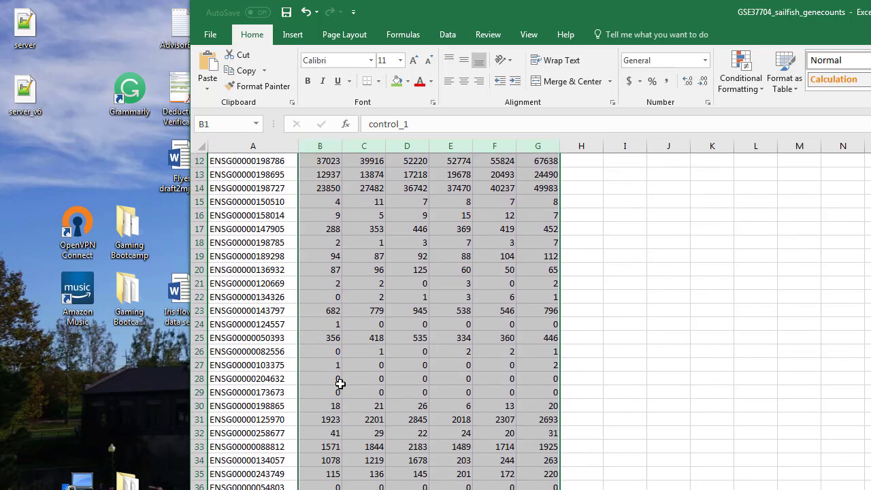
scroll(341, 379, up, 3)
scroll(342, 379, up, 1)
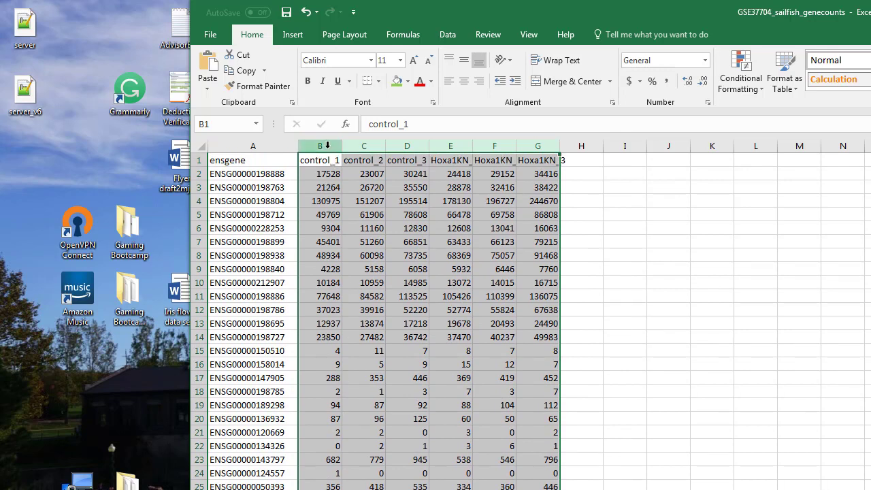
scroll(344, 407, down, 4)
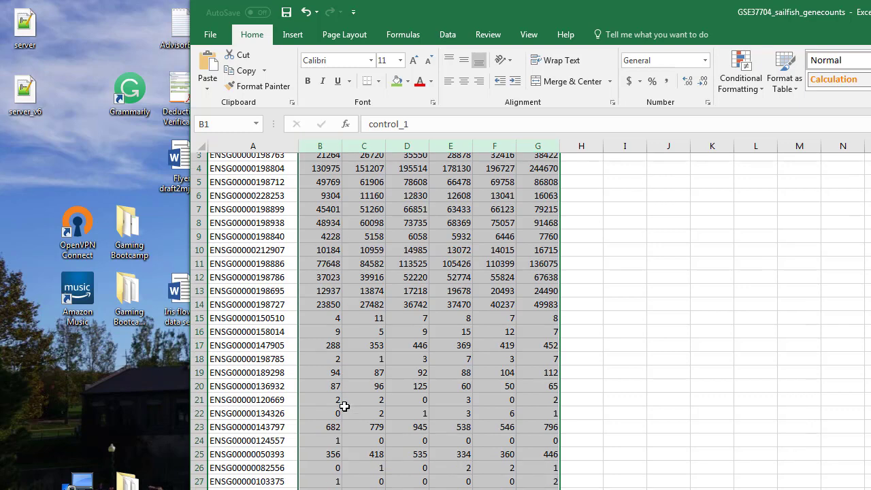
scroll(772, 201, up, 3)
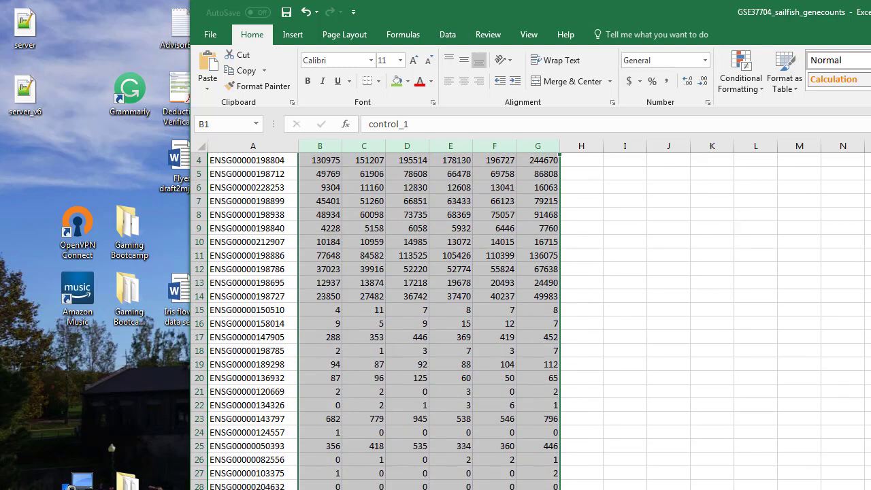
Autofit the widths of sample columns B to G so their full headers show
drag(613, 12, 463, 29)
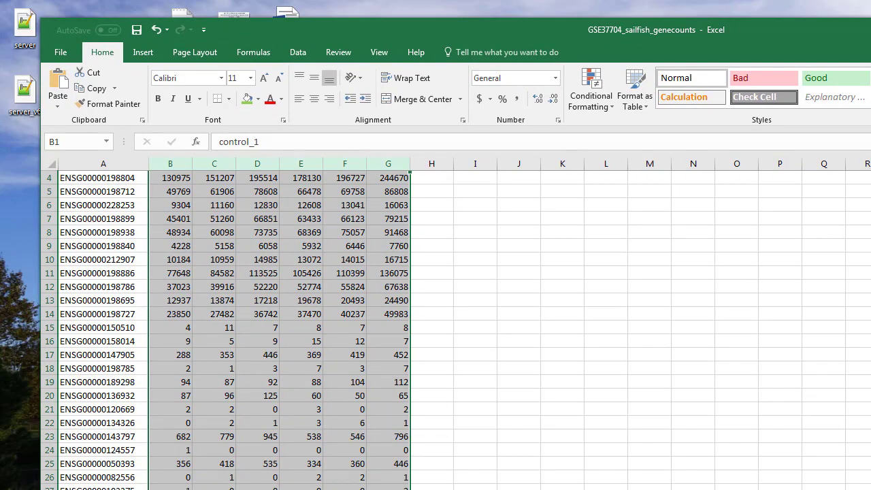
scroll(184, 292, up, 1)
click(196, 259)
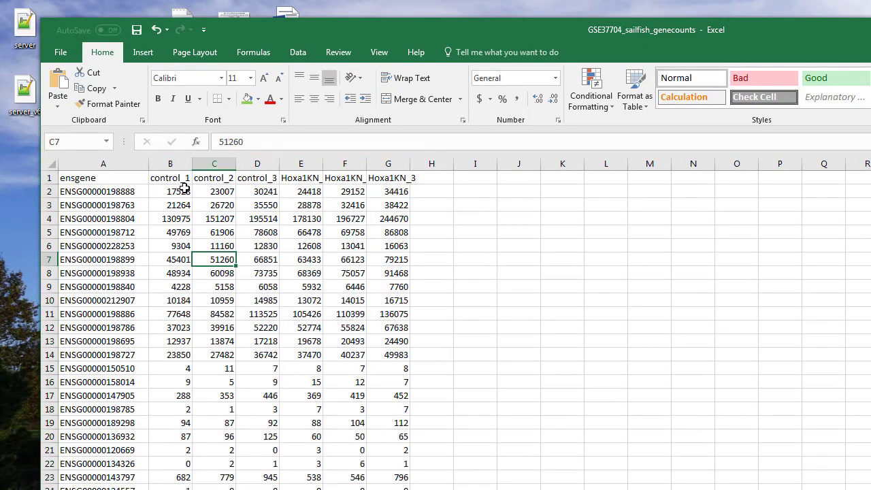
drag(170, 164, 391, 164)
drag(192, 164, 285, 177)
Highlight the control headers in B1:D1 and the Hoxa1KN headers in E1:G1 to review the sample naming
click(174, 175)
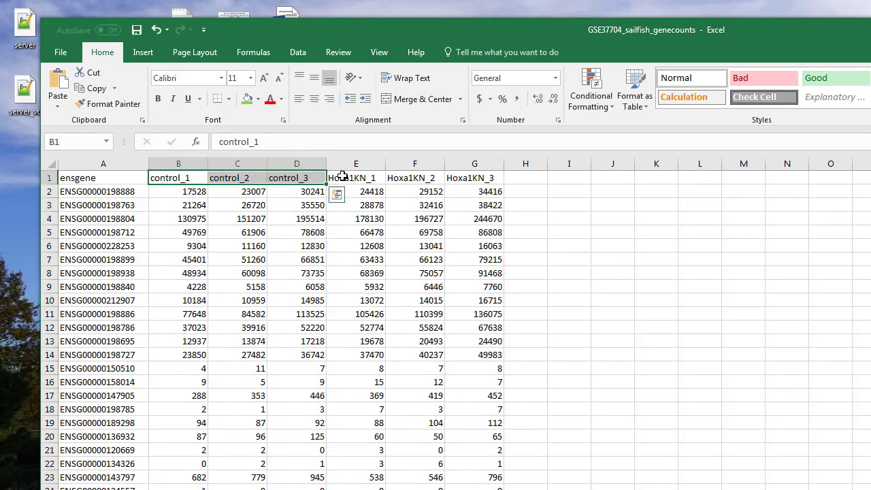
drag(343, 177, 463, 179)
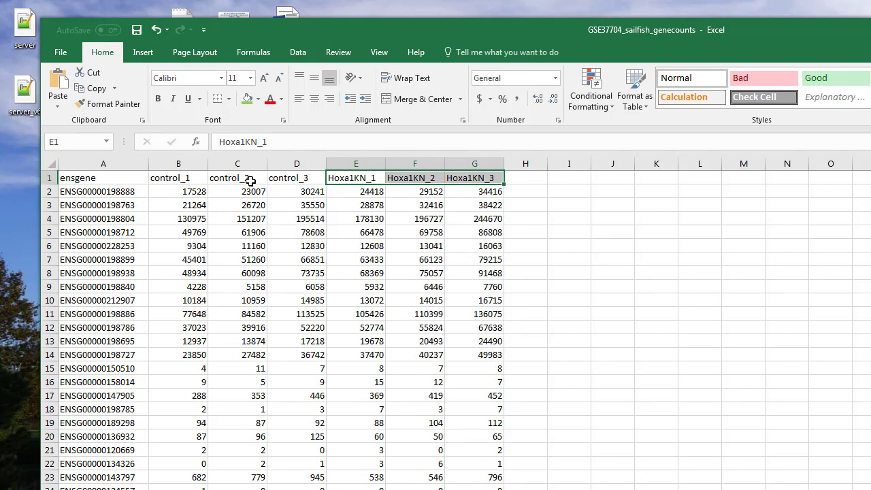
click(368, 191)
drag(181, 178, 451, 177)
key(ctrl+v)
click(365, 177)
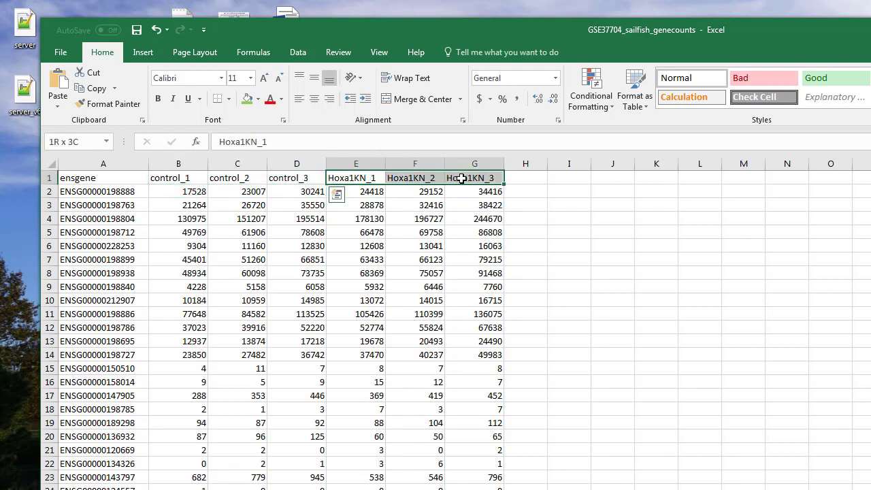
text(Hoxa1KN_1	Hoxa1KN_2	Hoxa1KN_3)
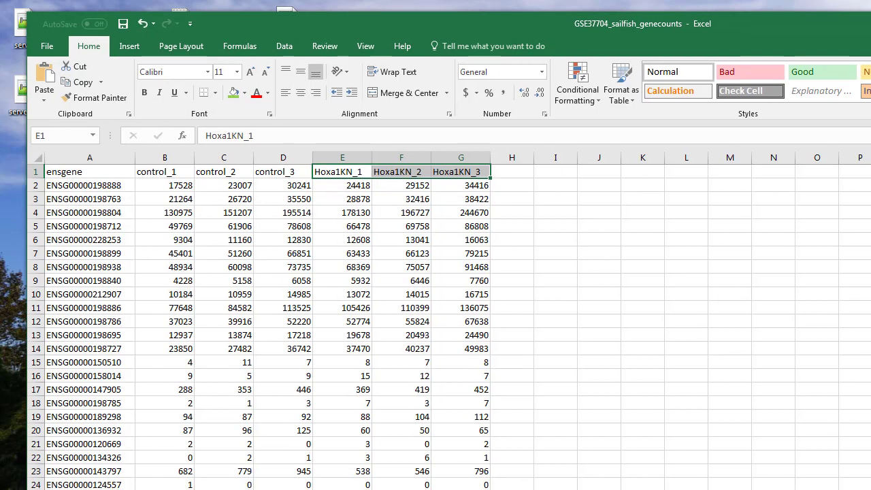
Close the GSE37704_sailfish_genecounts workbook without saving the changes
key(alt+F4)
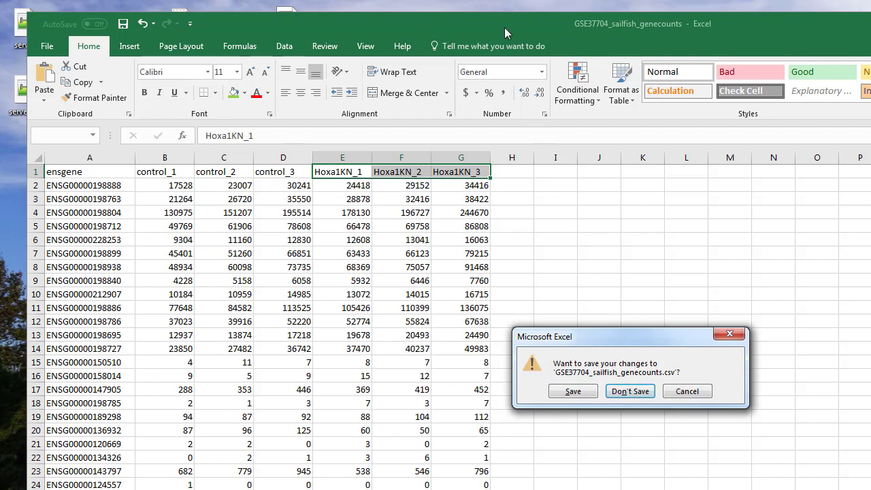
click(628, 391)
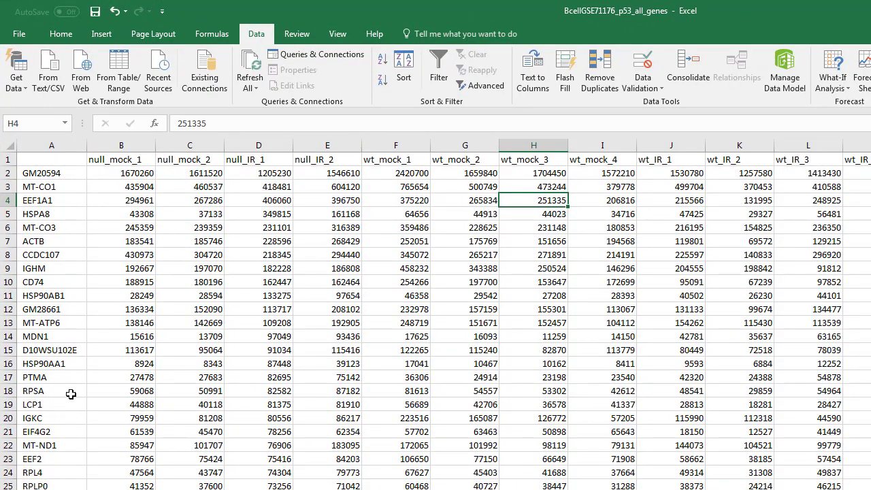
Look over the p53 gene table and highlight the null, wt_mock and wt_IR sample headers in row 1
scroll(75, 415, down, 10)
scroll(80, 442, up, 10)
mouse_move(124, 160)
mouse_down()
mouse_move(345, 158)
mouse_move(119, 159)
mouse_up()
click(381, 159)
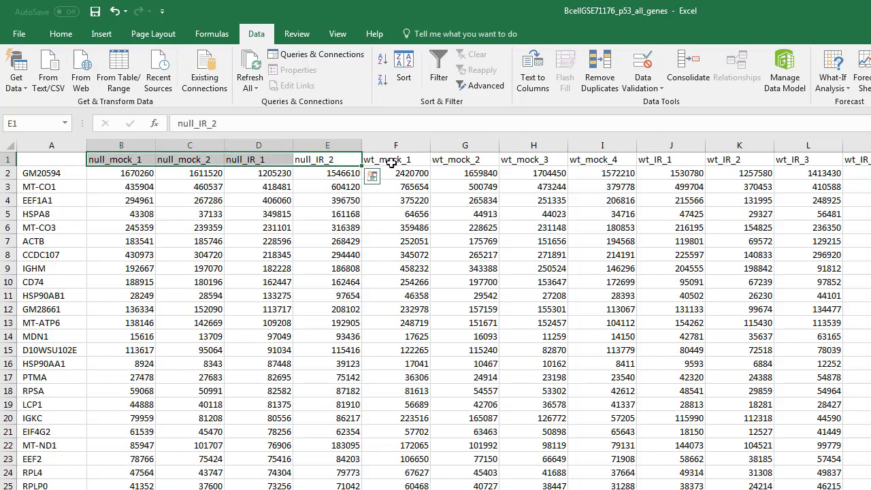
drag(392, 164, 857, 156)
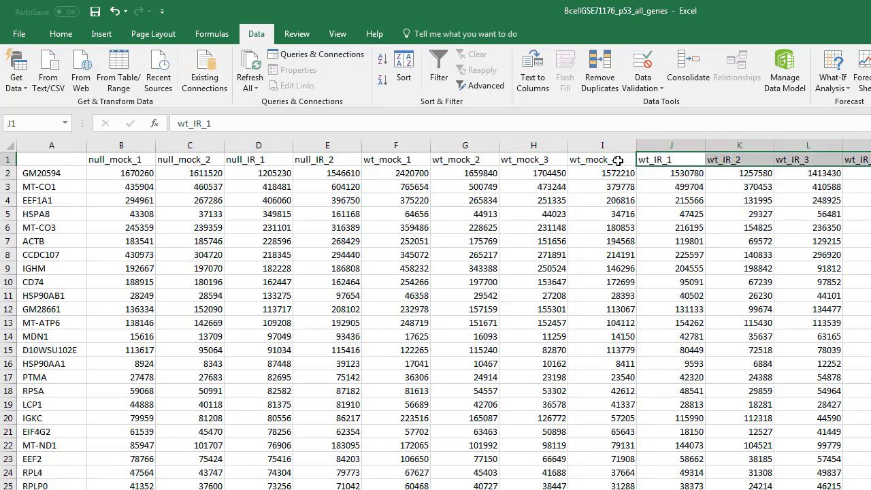
drag(617, 161, 453, 174)
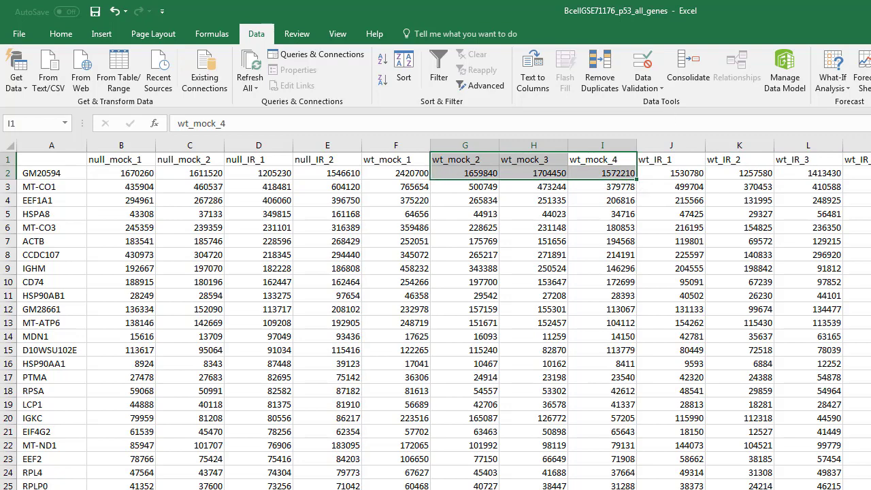
Close the BcellGSE71176_p53_all_genes workbook without saving
key(alt+F4)
click(629, 403)
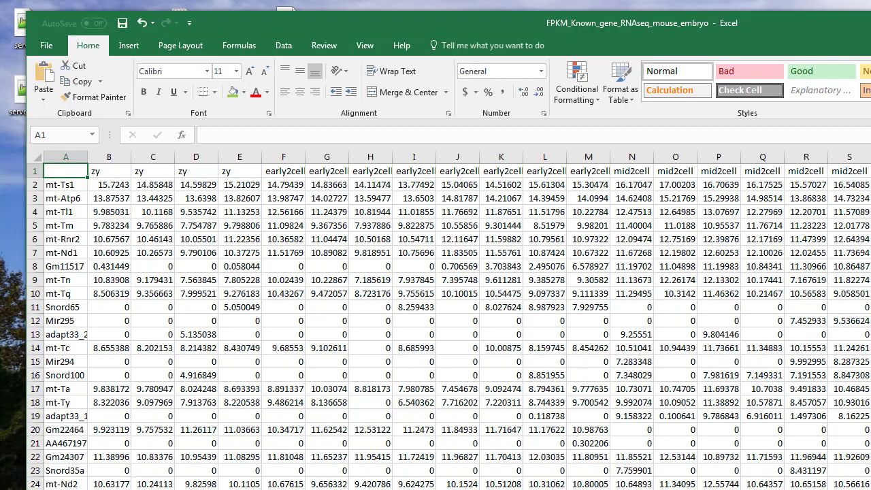
Examine the mouse embryo FPKM data from the first gene row to the last row of column A and return to the top
click(111, 185)
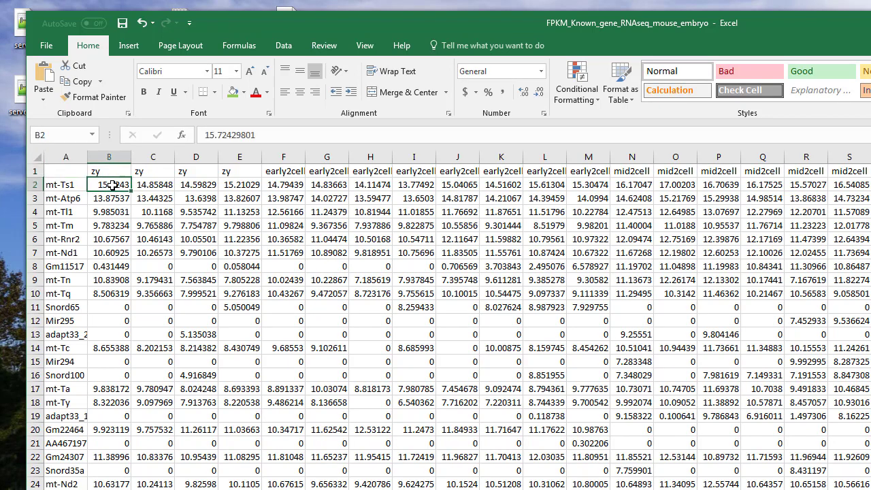
drag(291, 18, 322, 9)
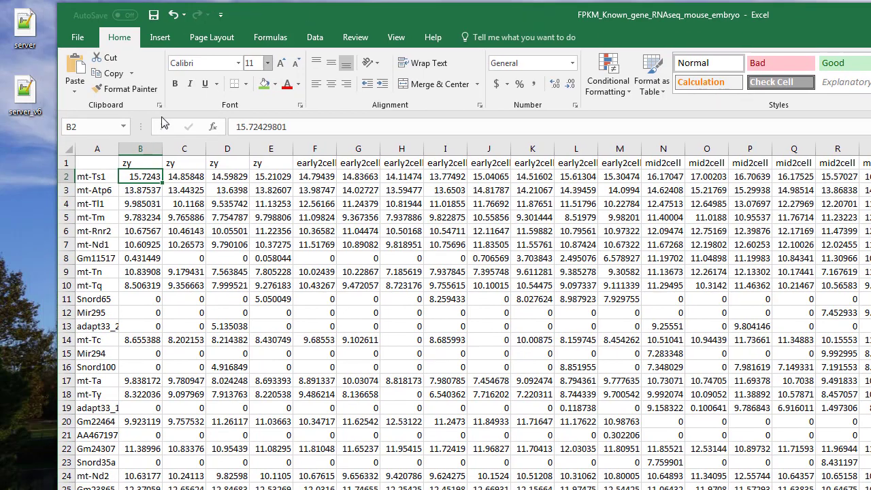
click(102, 177)
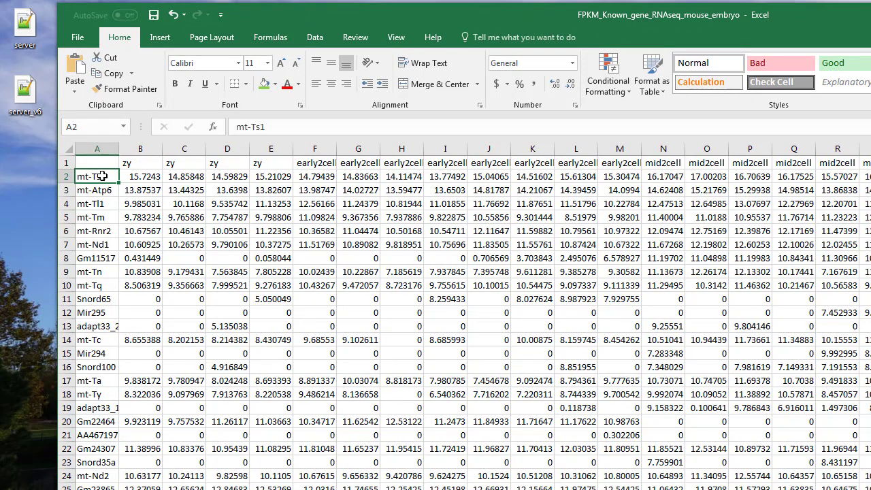
key(ctrl+Down)
scroll(110, 252, up, 8)
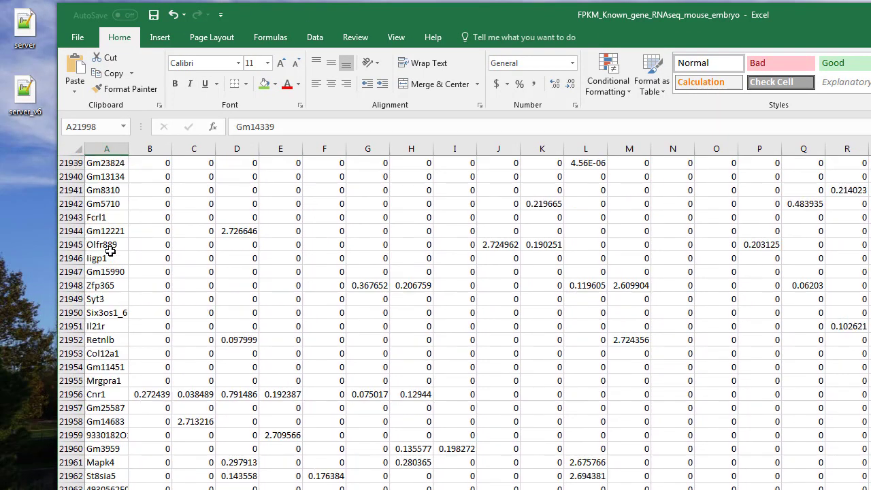
scroll(110, 252, up, 5)
click(109, 253)
key(ctrl+Up)
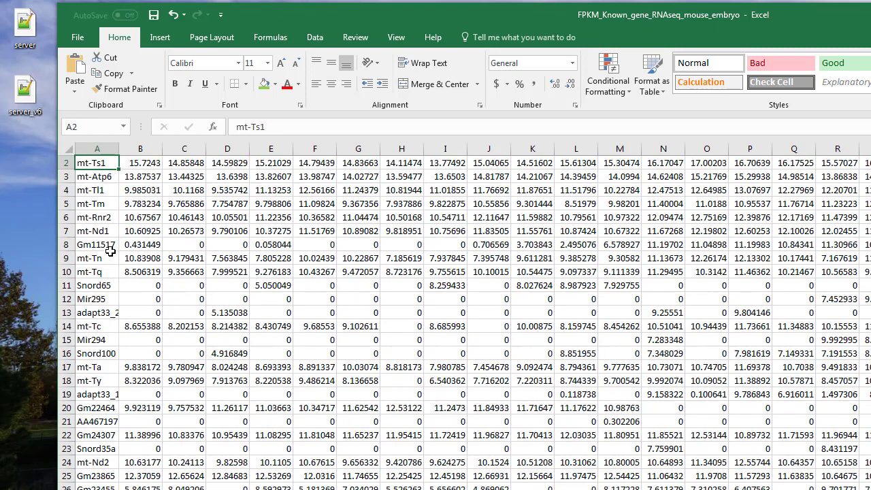
scroll(110, 252, up, 1)
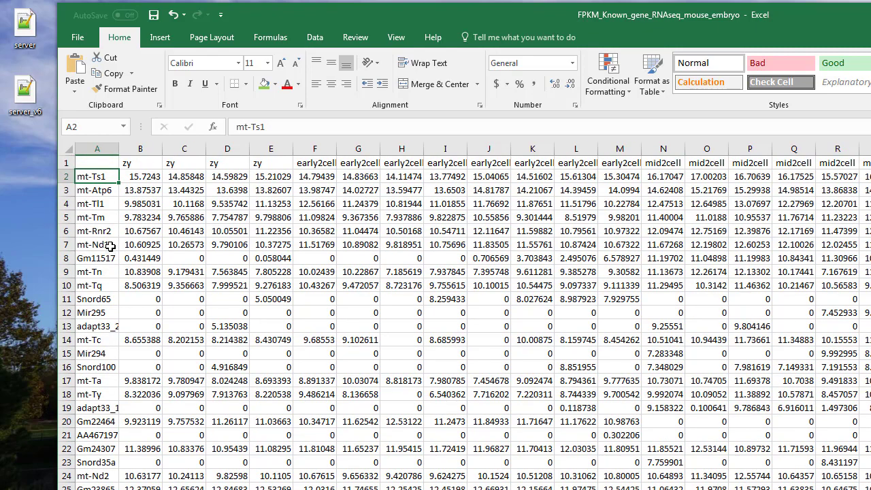
click(135, 177)
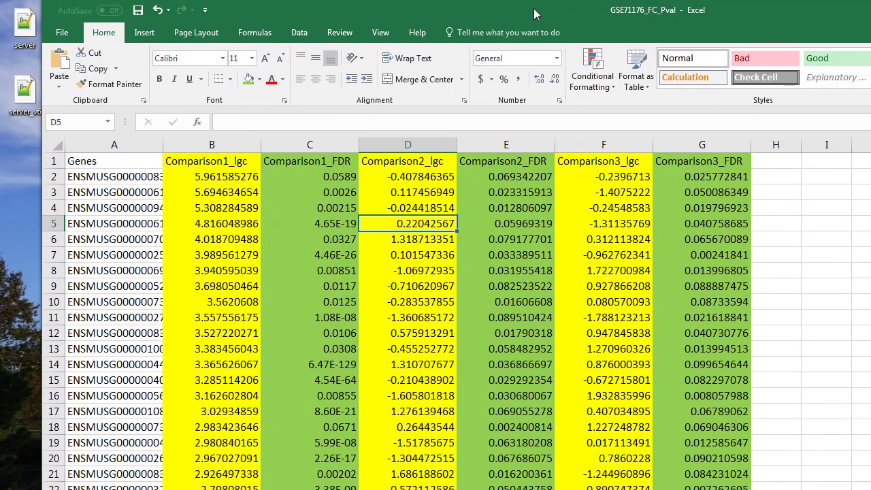
Widen the Genes column to show the full IDs and highlight the Comparison1_lgc and Comparison1_FDR columns
drag(164, 146, 183, 146)
click(247, 141)
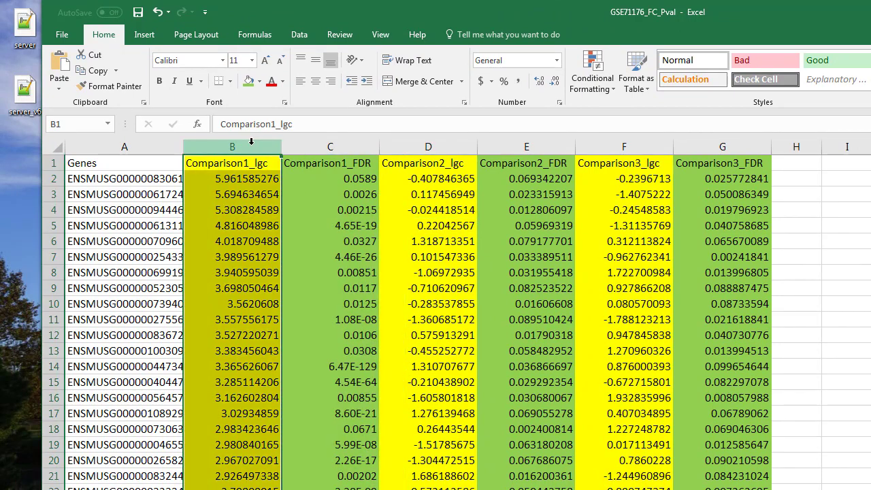
click(327, 147)
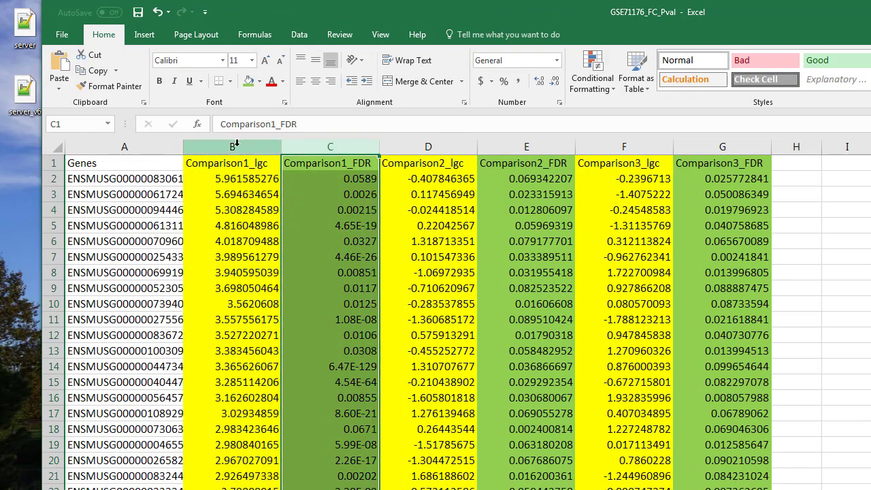
drag(265, 147, 326, 143)
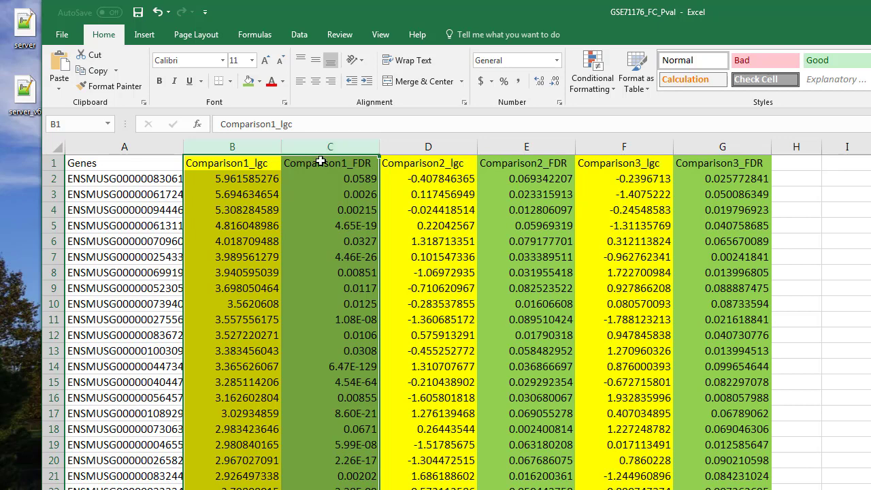
Highlight the lgc and FDR columns of the comparisons in turn to review how fold changes and FDR values alternate
click(401, 144)
drag(502, 146, 442, 146)
click(232, 144)
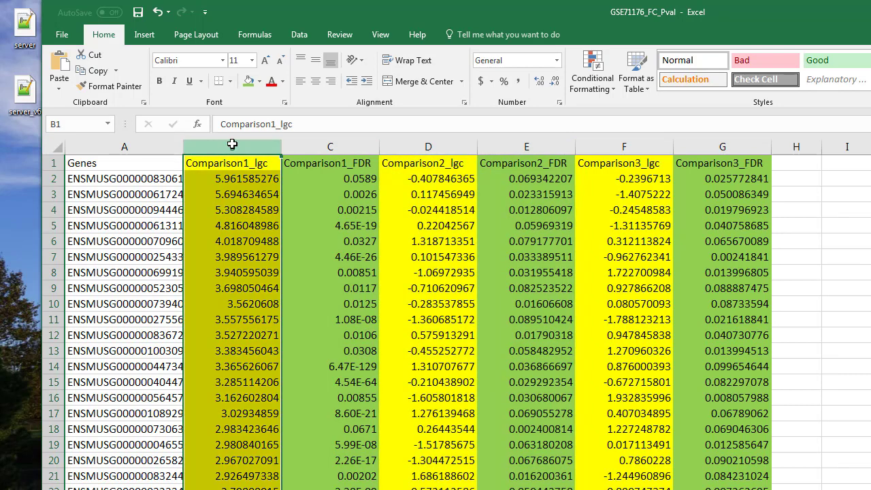
click(428, 143)
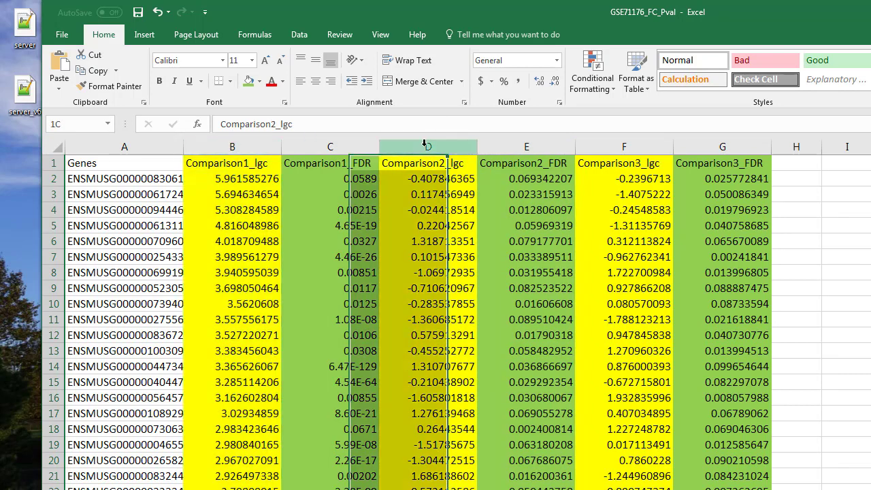
click(606, 139)
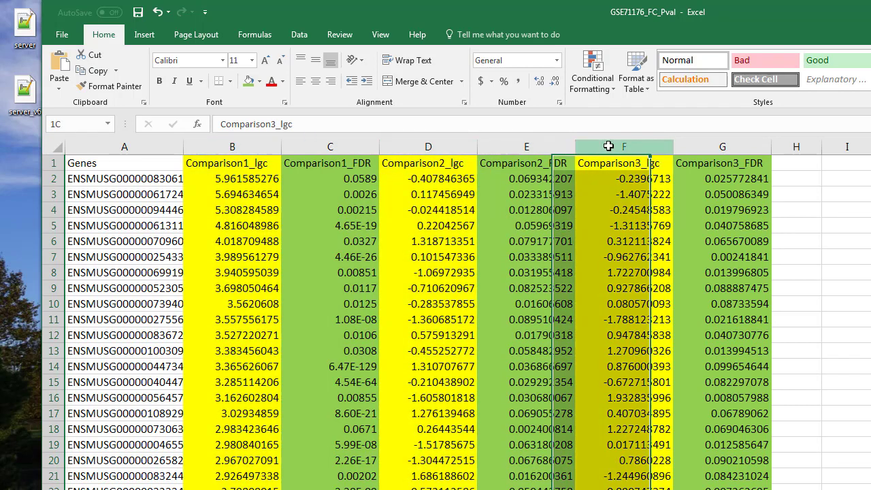
click(700, 147)
click(535, 149)
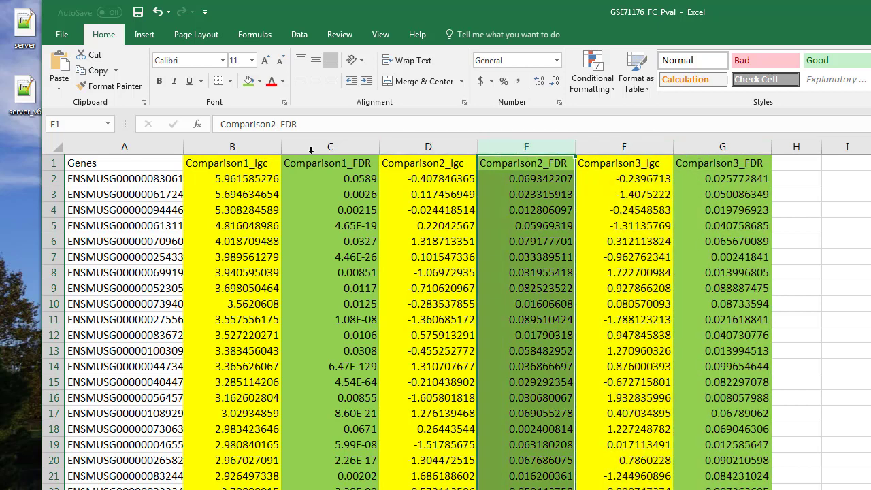
Close the GSE71176_FC_Pval workbook without saving
key(alt+F4)
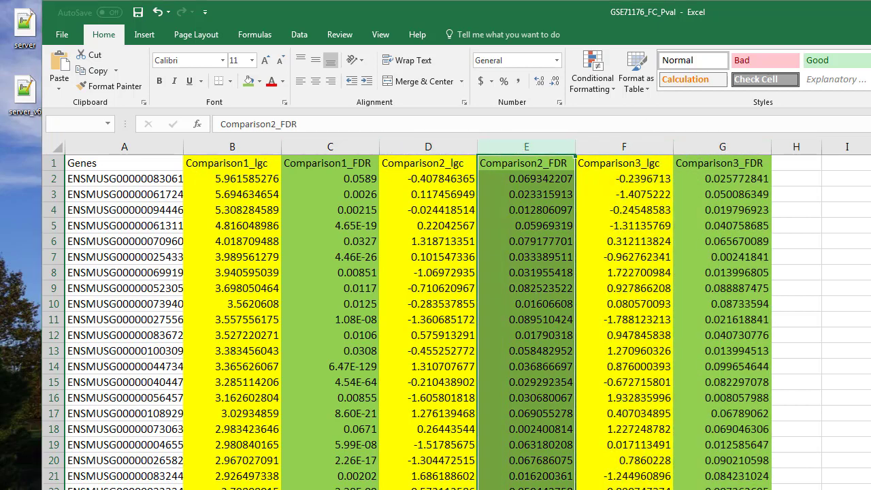
click(630, 400)
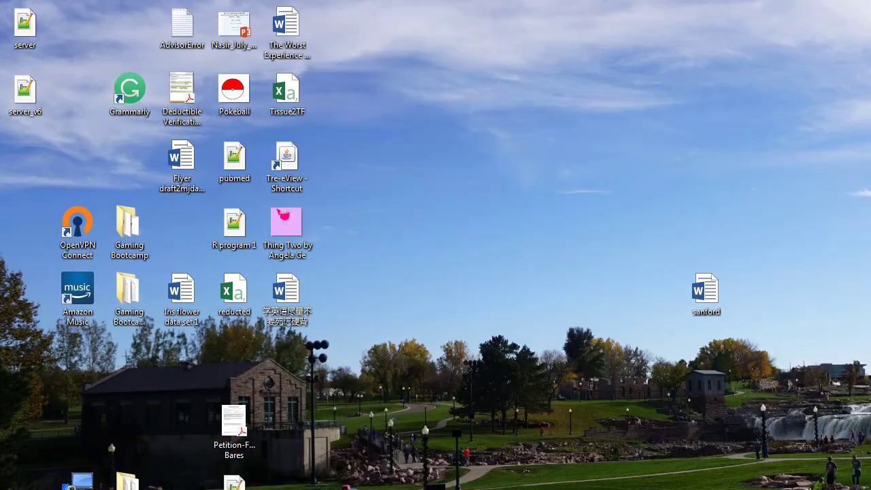
Switch to Chrome and examine the world map and country table in the Google Analytics Location report for iDEP
key(alt+Tab)
drag(477, 15, 488, 13)
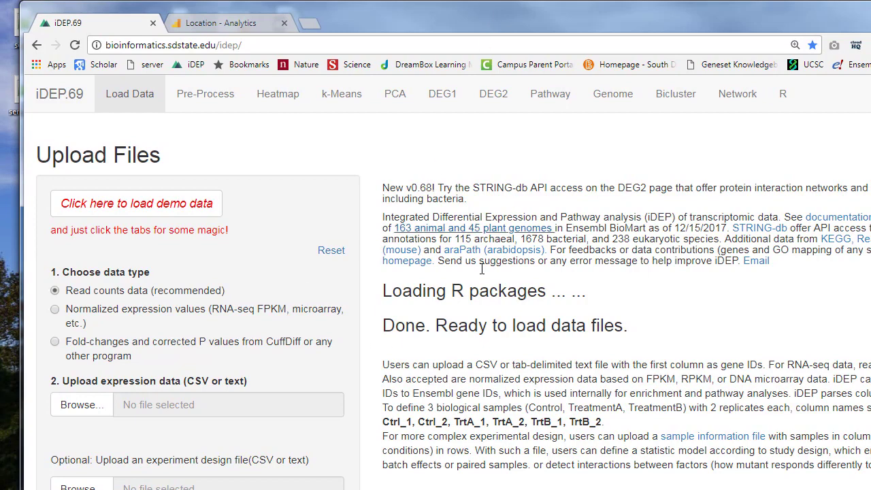
click(209, 24)
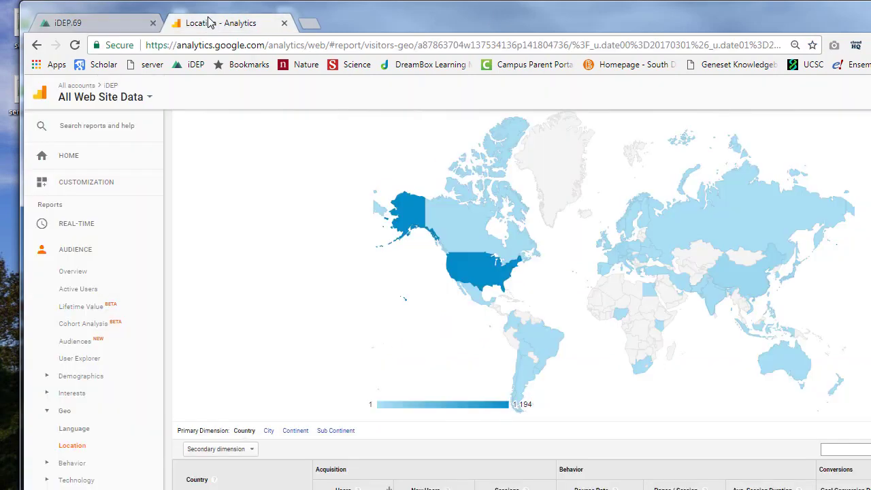
scroll(331, 353, down, 1)
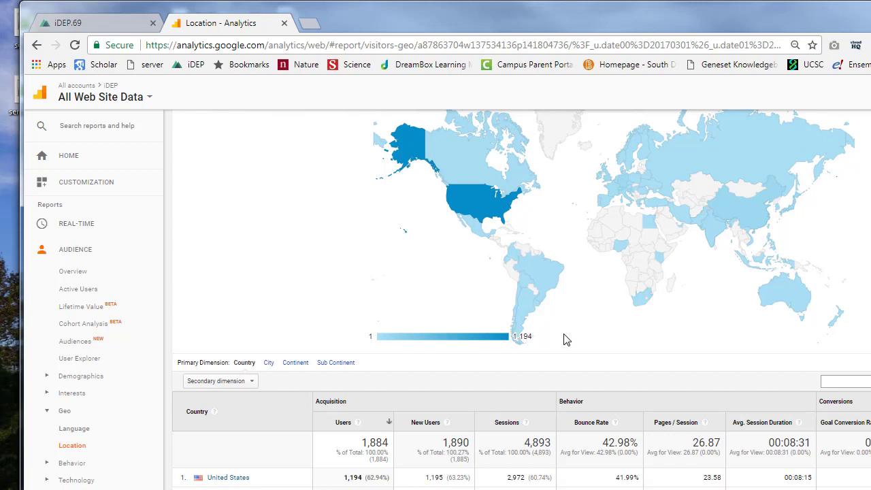
key(ctrl+minus)
key(ctrl+minus)
key(ctrl+minus)
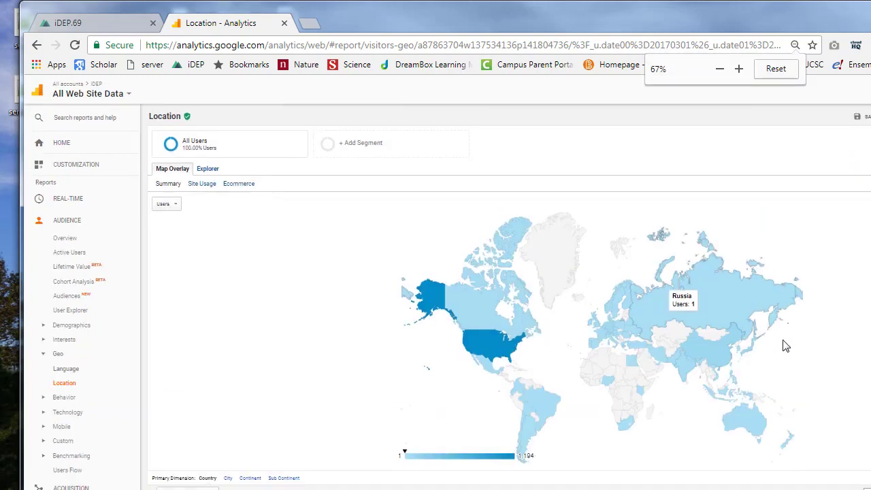
scroll(783, 345, down, 1)
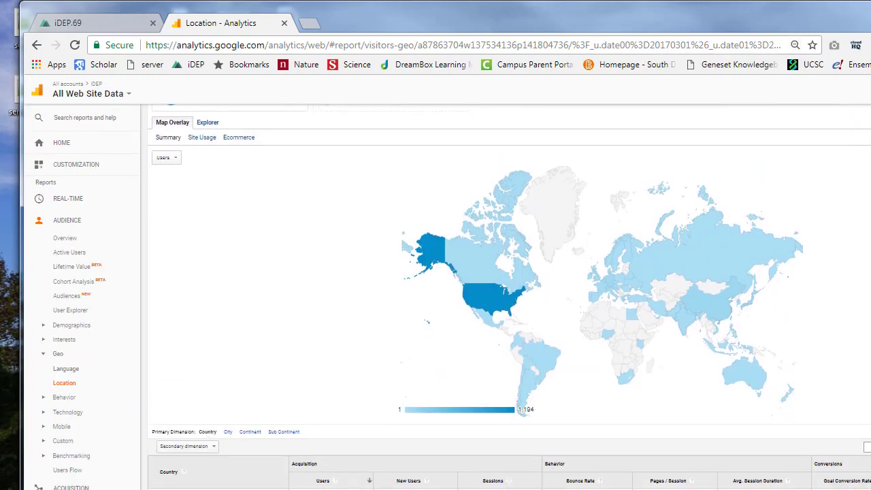
scroll(509, 298, down, 3)
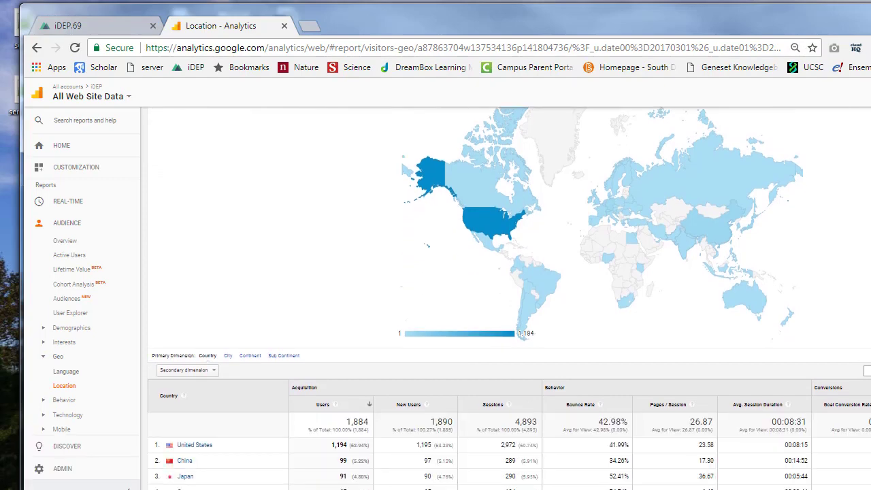
scroll(544, 365, up, 4)
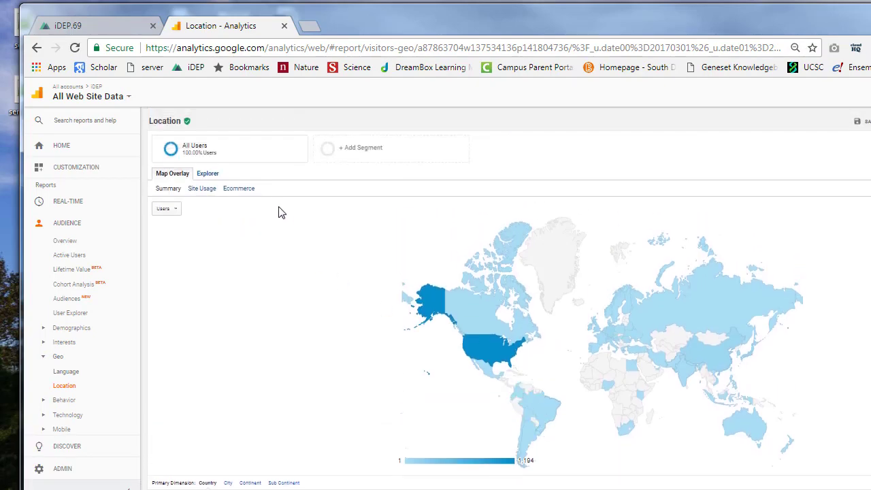
Inspect the active-user locations on the map of the real-time Overview report and close the Analytics page
click(65, 202)
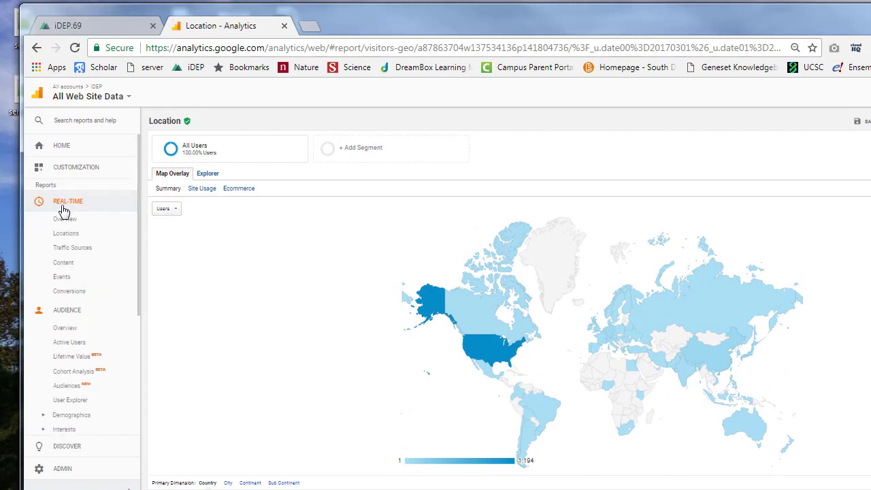
click(65, 219)
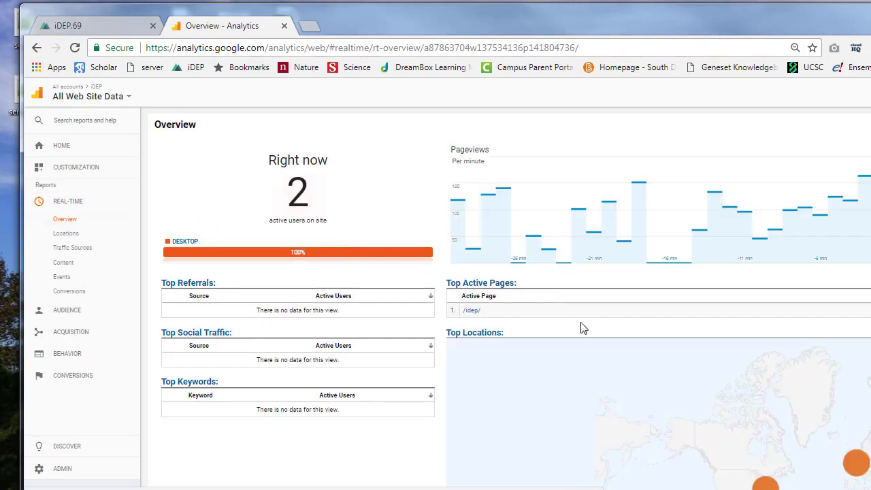
scroll(584, 328, down, 1)
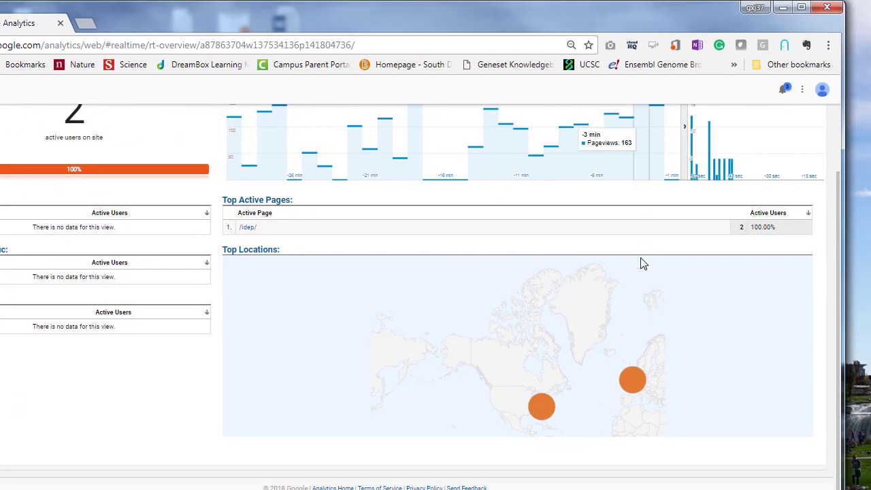
mouse_move(820, 387)
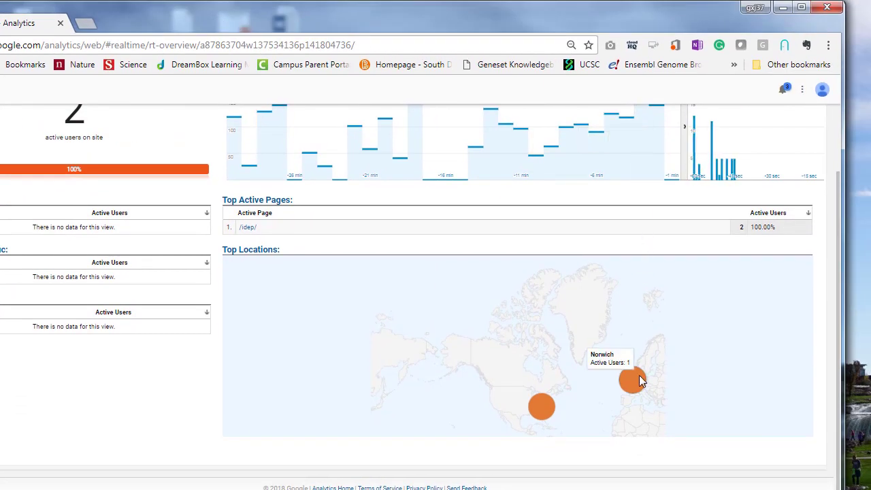
mouse_move(531, 410)
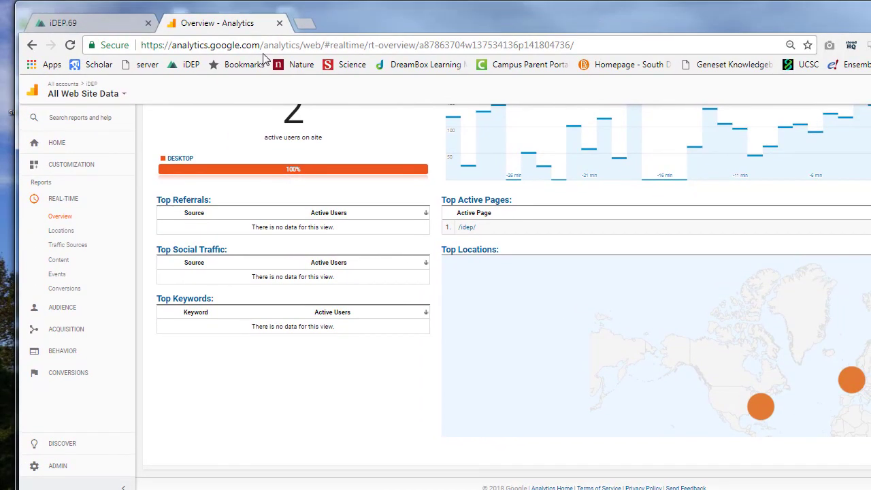
click(279, 24)
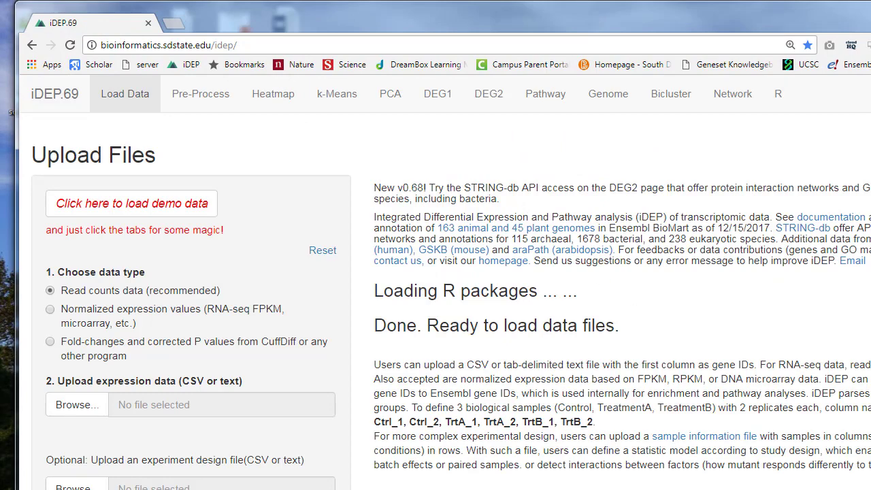
Try the normalized expression values and fold-changes data types, and return to Read counts data
mouse_move(870, 320)
mouse_down()
mouse_move(854, 320)
mouse_move(869, 320)
mouse_up()
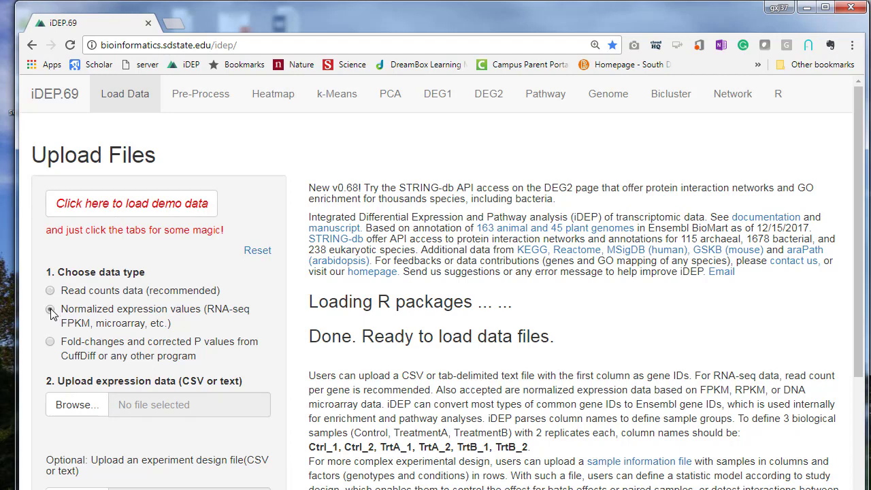
click(50, 310)
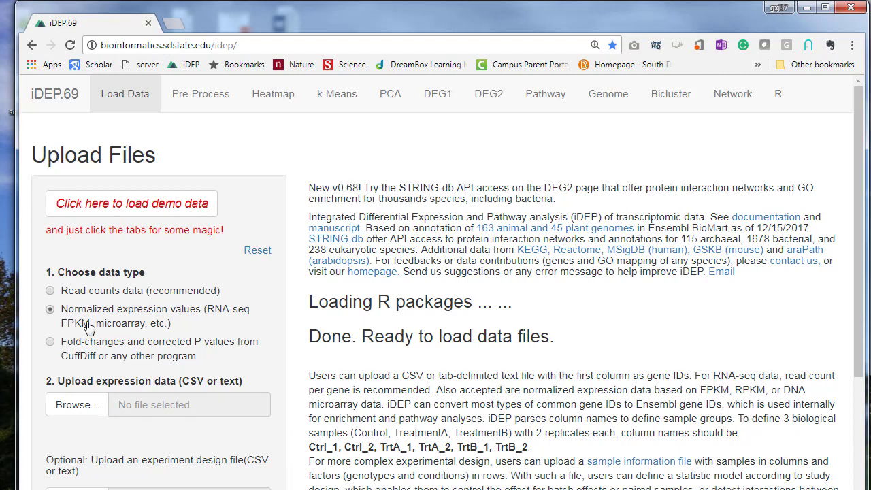
click(50, 344)
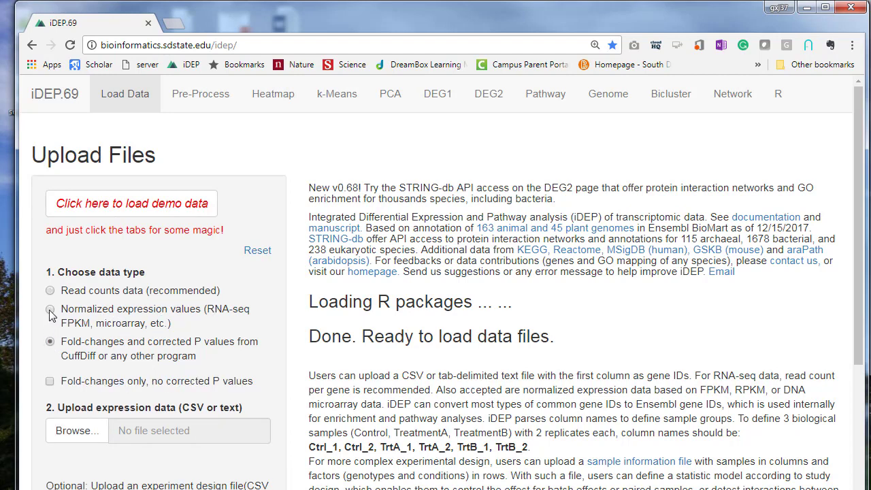
click(50, 310)
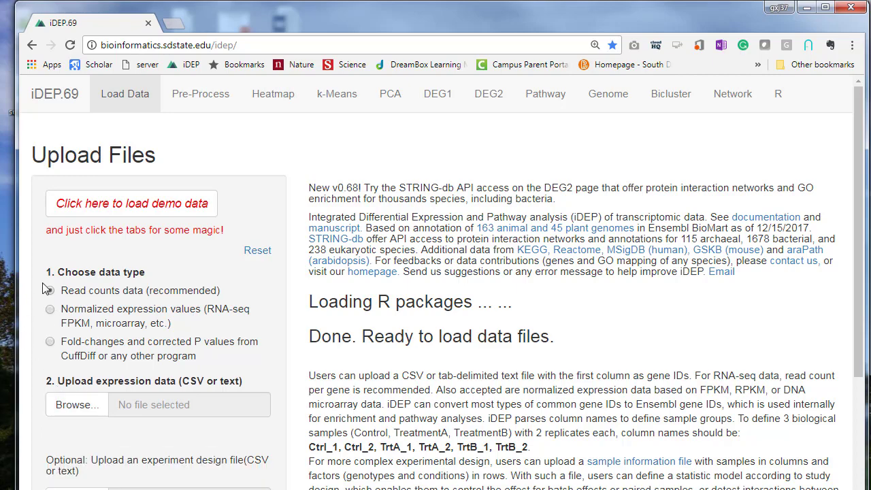
Upload GSE37704_sailfish_genecounts from the sampleData folder as expression data and highlight the control and Hoxa1KN sample headers in its preview
click(69, 406)
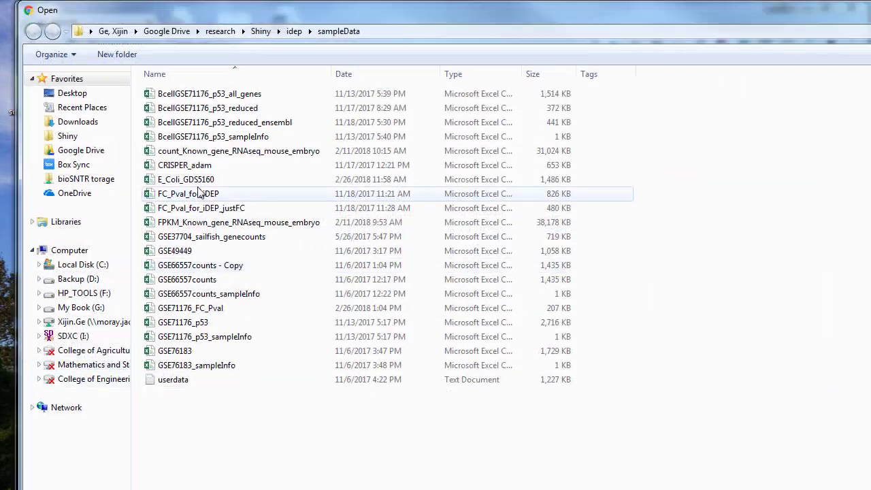
double_click(249, 239)
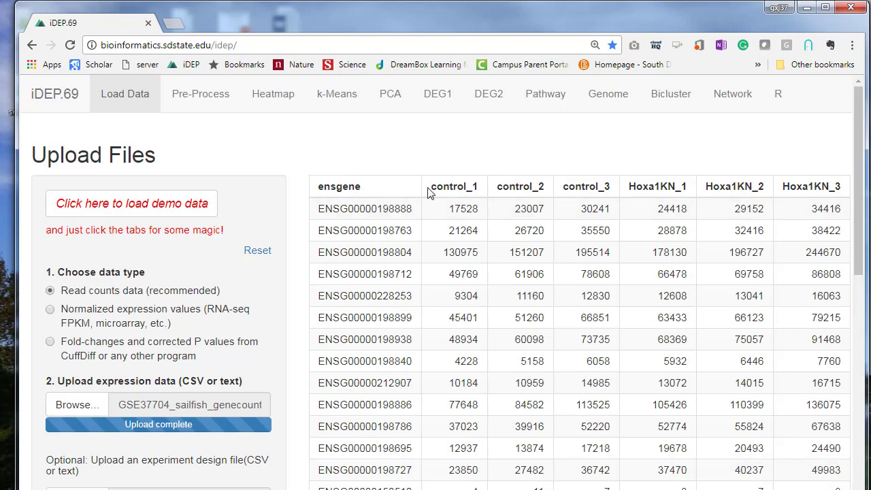
drag(428, 187, 838, 199)
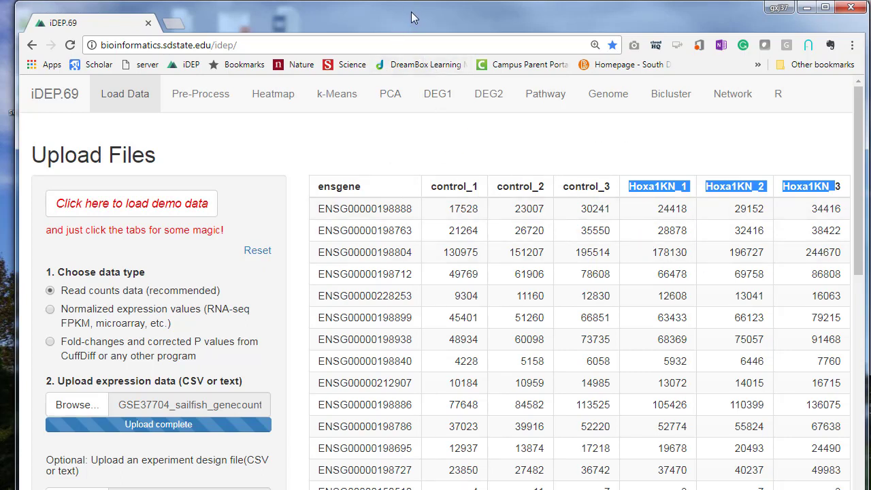
drag(411, 12, 403, 11)
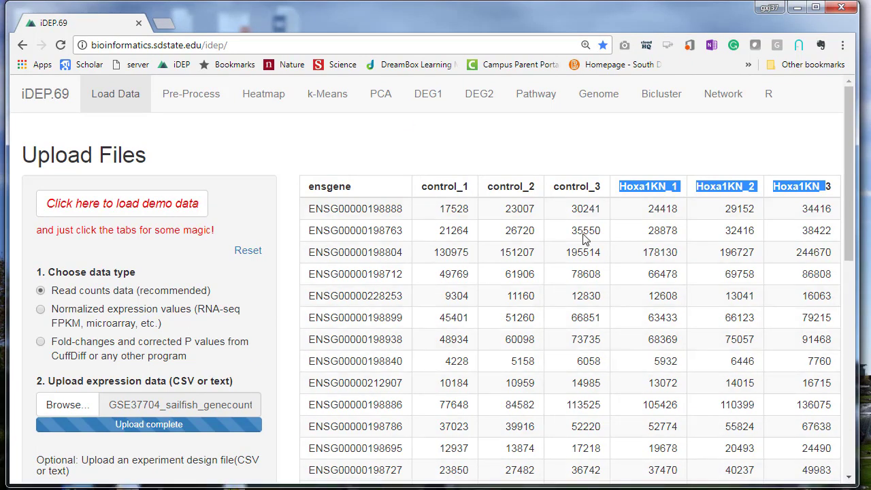
click(294, 273)
Look over the uploaded data preview and highlight the first rows of Ensembl gene IDs
scroll(293, 286, down, 4)
scroll(288, 313, down, 1)
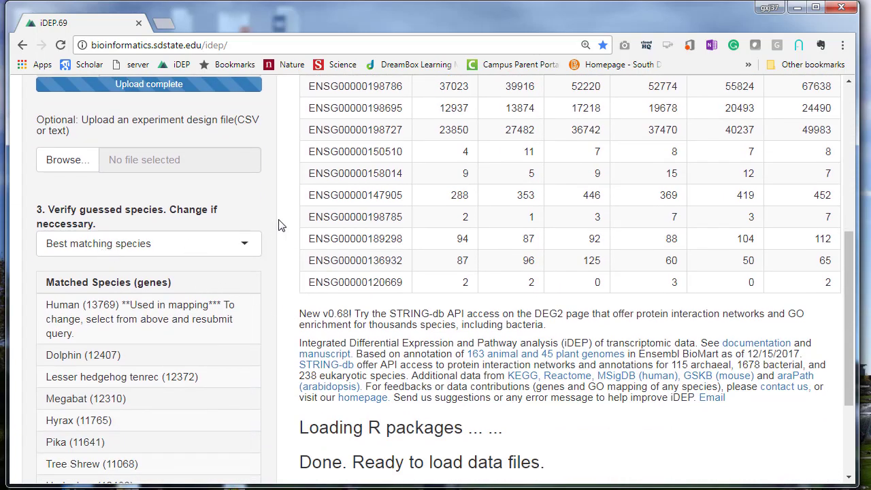
scroll(286, 252, up, 3)
scroll(285, 249, up, 2)
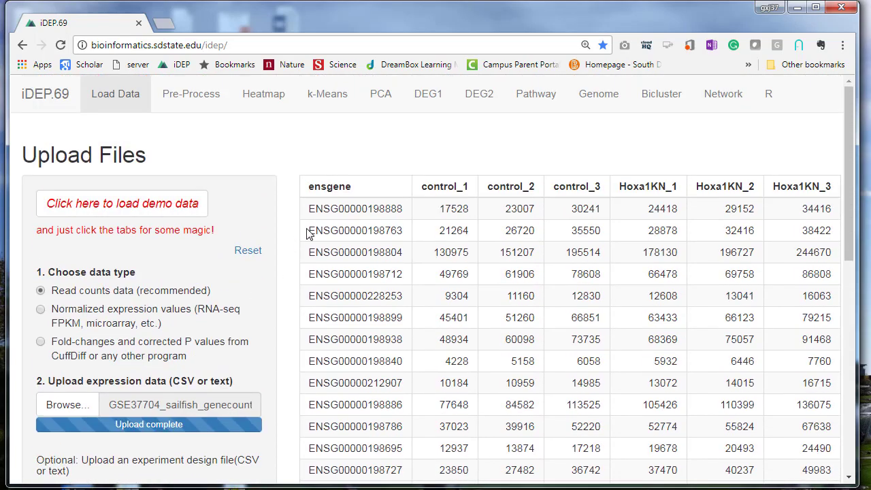
drag(352, 206, 355, 316)
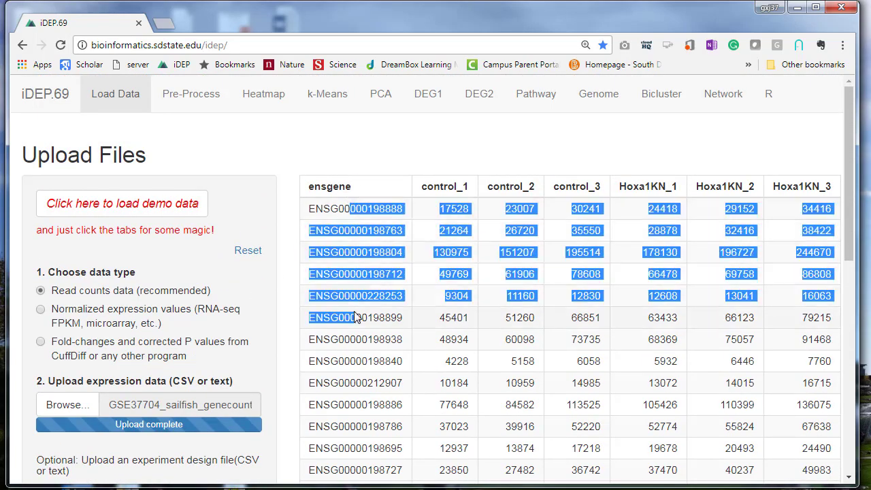
click(287, 293)
Examine the Matched Species list and highlight the Human entry used in mapping
scroll(287, 293, down, 3)
scroll(287, 292, down, 3)
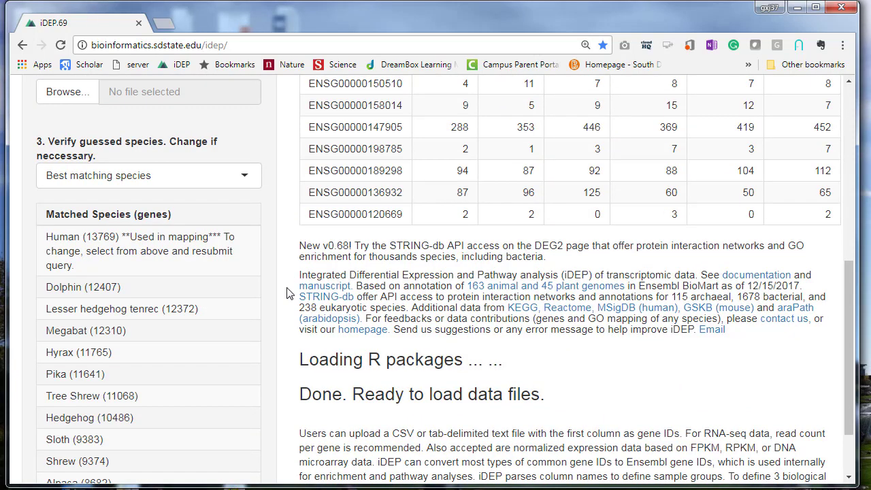
scroll(279, 298, up, 1)
scroll(173, 310, down, 1)
drag(87, 267, 49, 236)
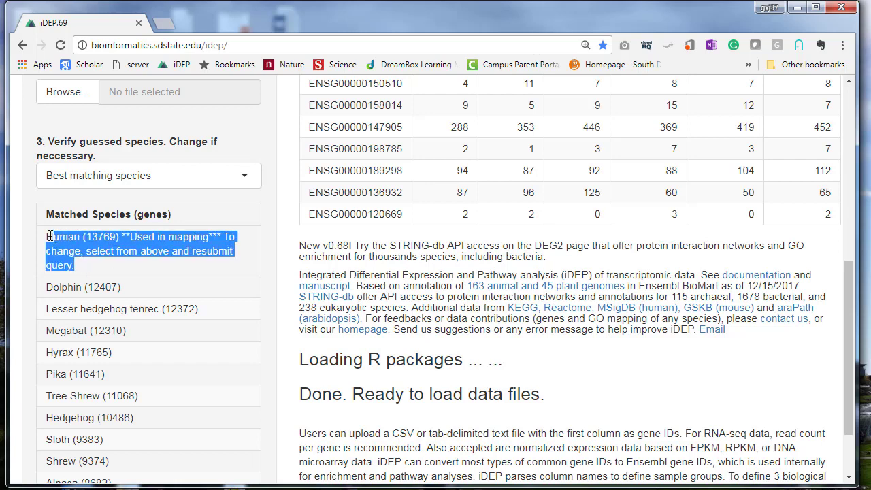
click(90, 274)
Try the **NEW SPECIES** option to view its geneset file upload, and restore Best matching species
scroll(320, 259, up, 1)
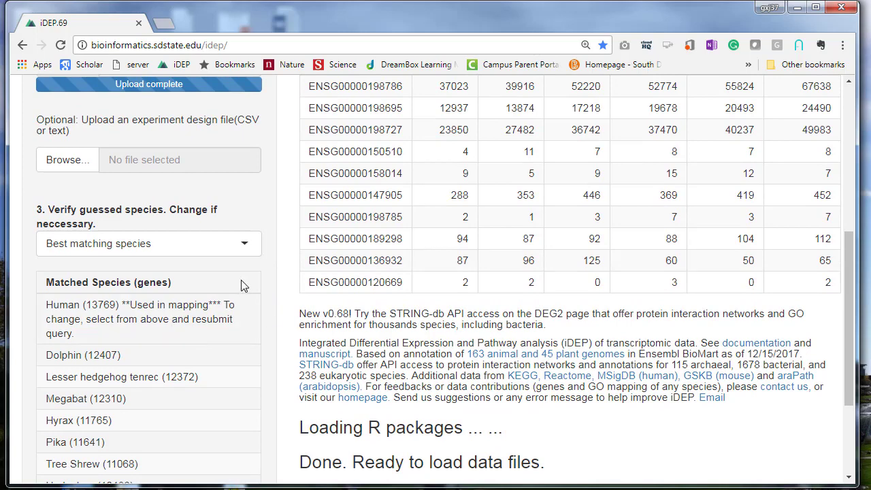
click(244, 253)
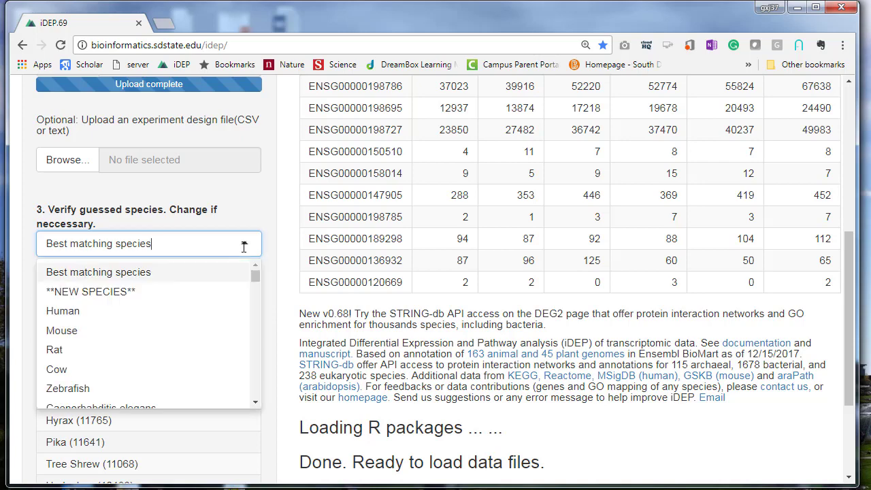
click(145, 295)
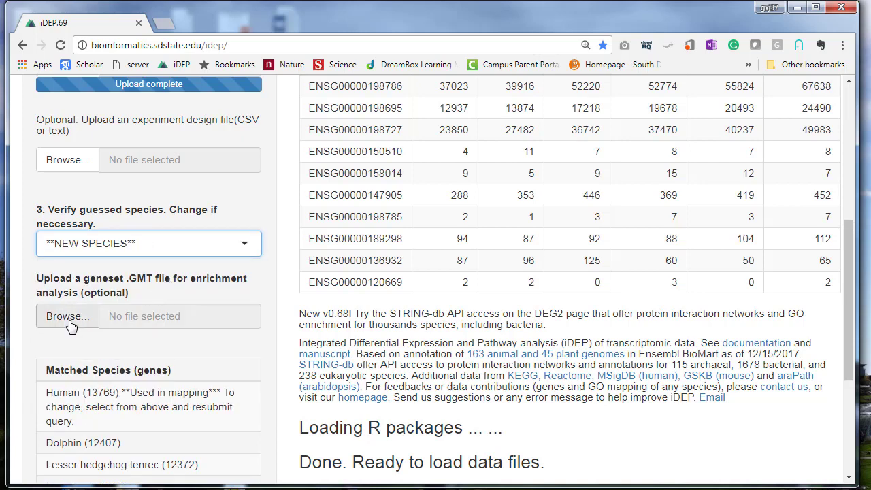
click(156, 248)
click(120, 277)
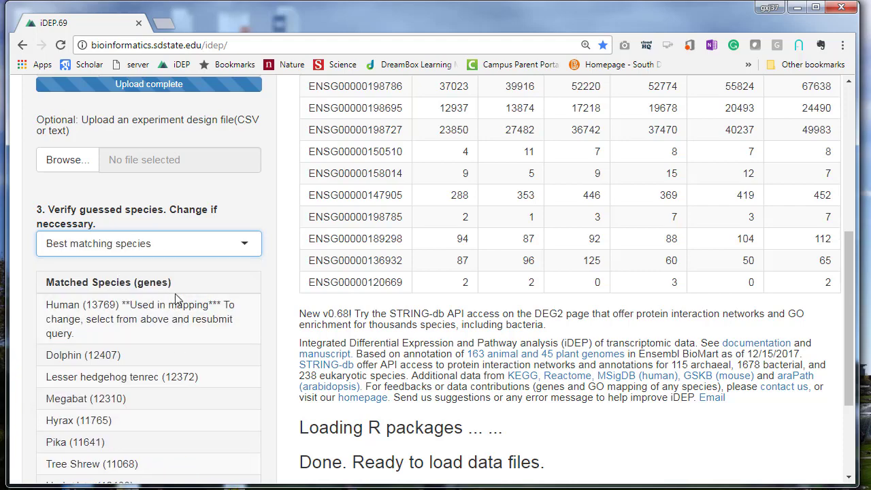
click(276, 291)
Look over the rest of the Load Data page, including the matched species list, and open its data format help
scroll(277, 342, down, 2)
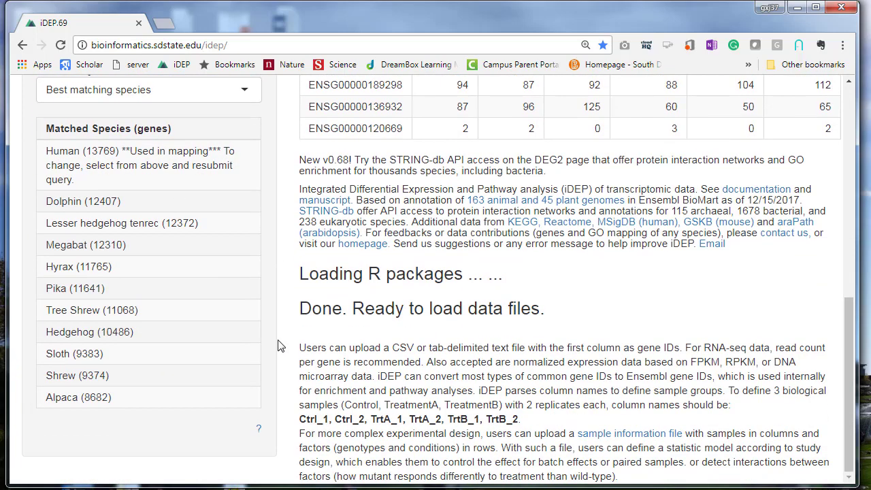
scroll(278, 346, up, 3)
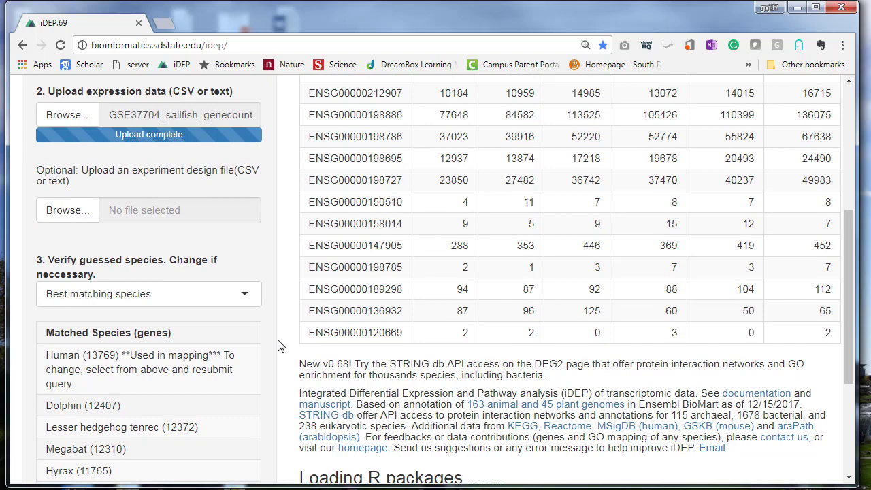
scroll(278, 346, up, 1)
scroll(278, 346, down, 4)
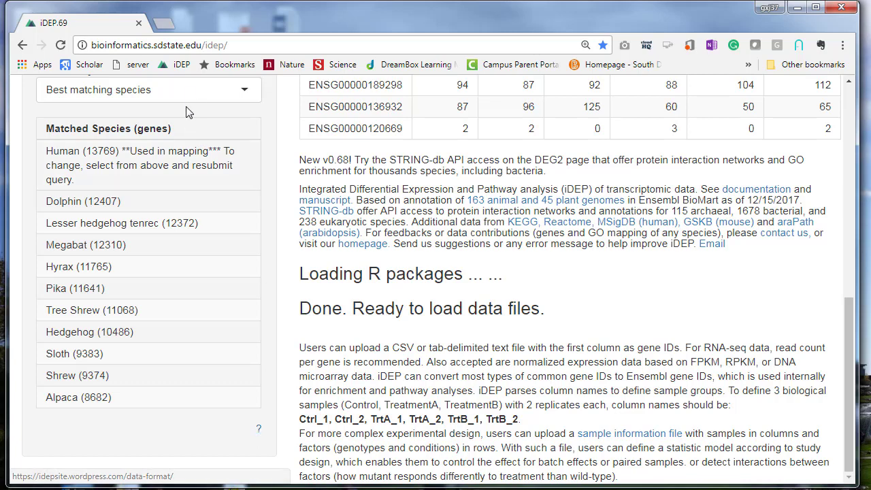
click(260, 431)
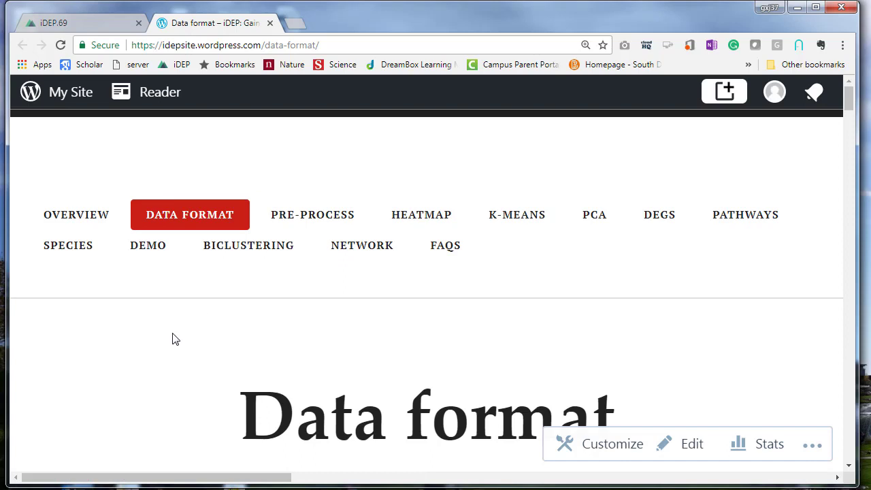
Examine the Data format page for the accepted file types, the example tables and the linked file preparation tools
scroll(172, 339, down, 2)
scroll(172, 336, up, 2)
scroll(219, 317, down, 5)
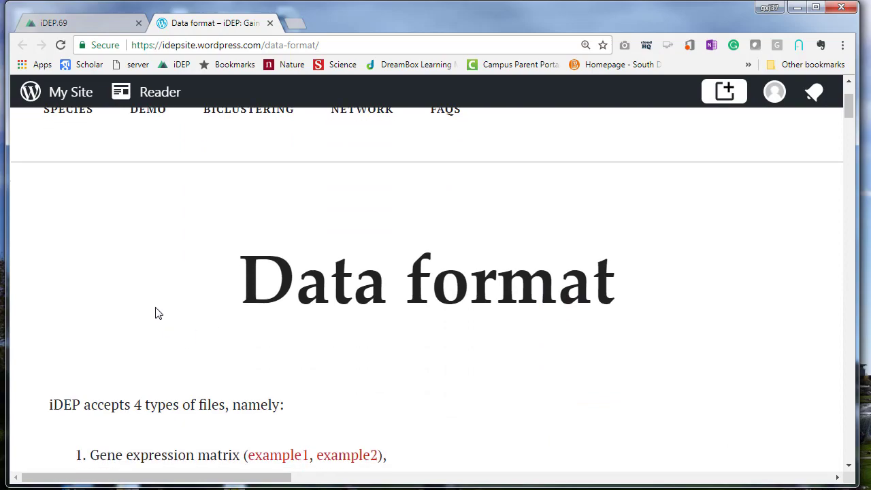
scroll(115, 317, down, 5)
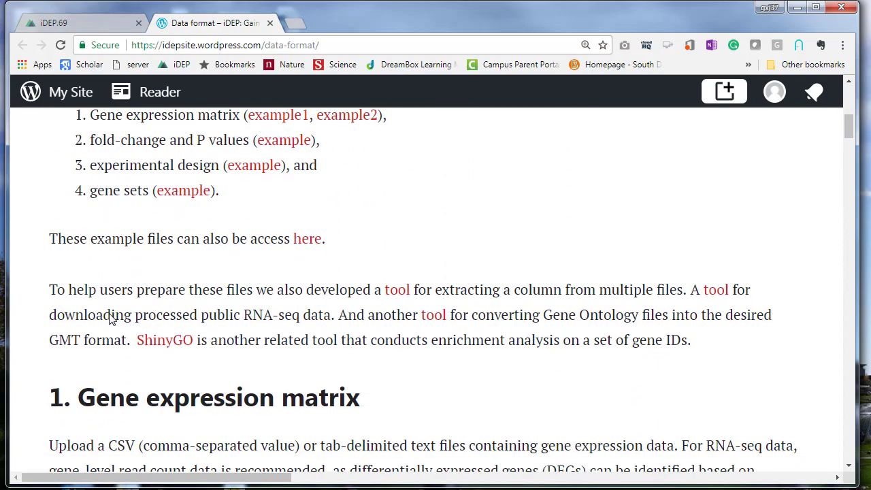
scroll(109, 316, down, 15)
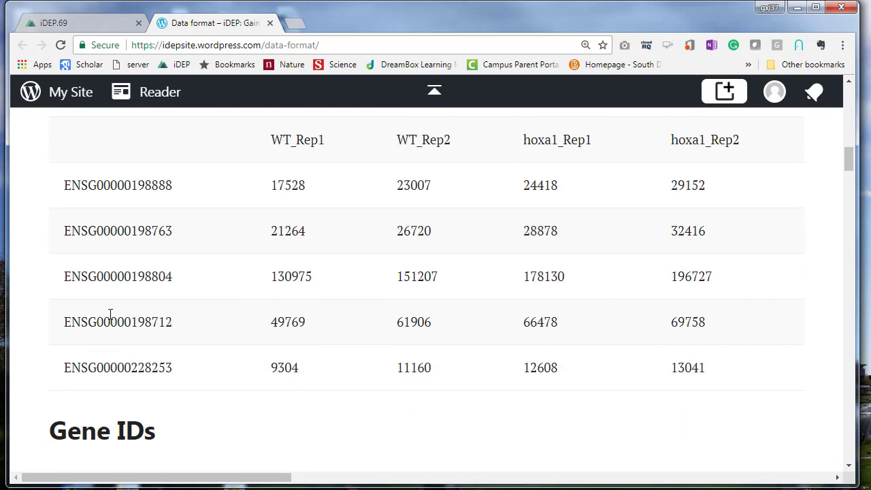
scroll(110, 331, down, 15)
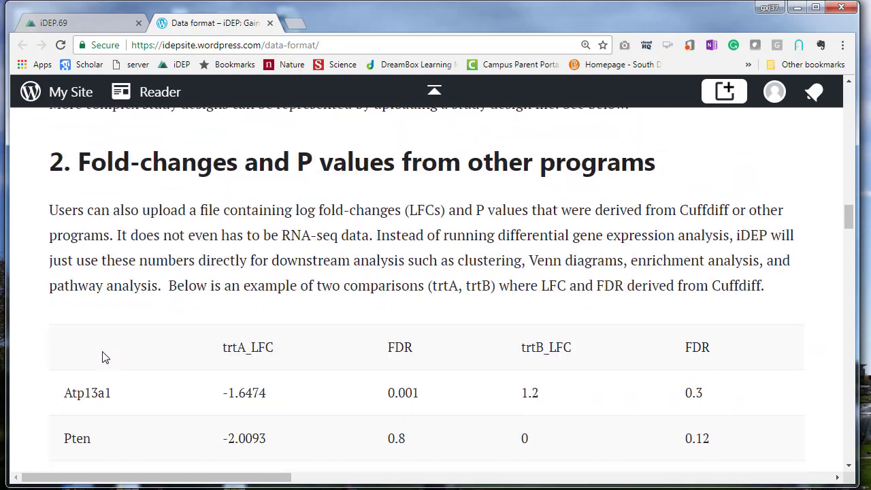
drag(850, 250, 814, 96)
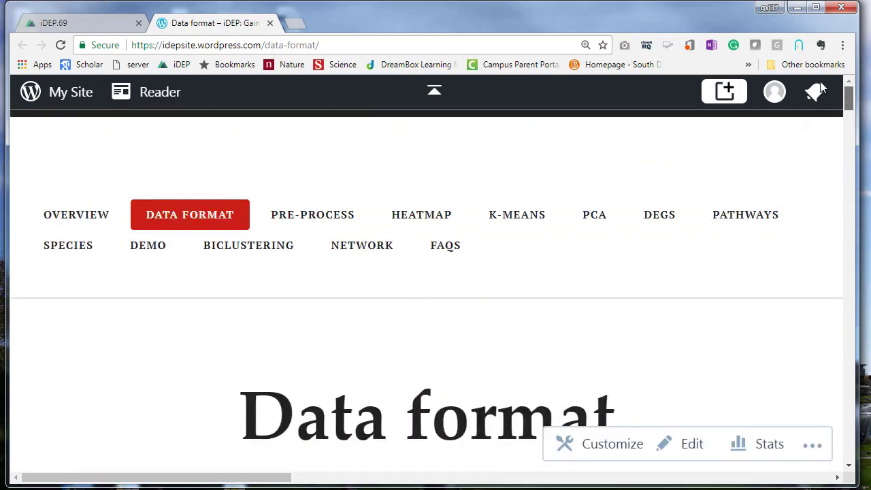
scroll(401, 316, down, 4)
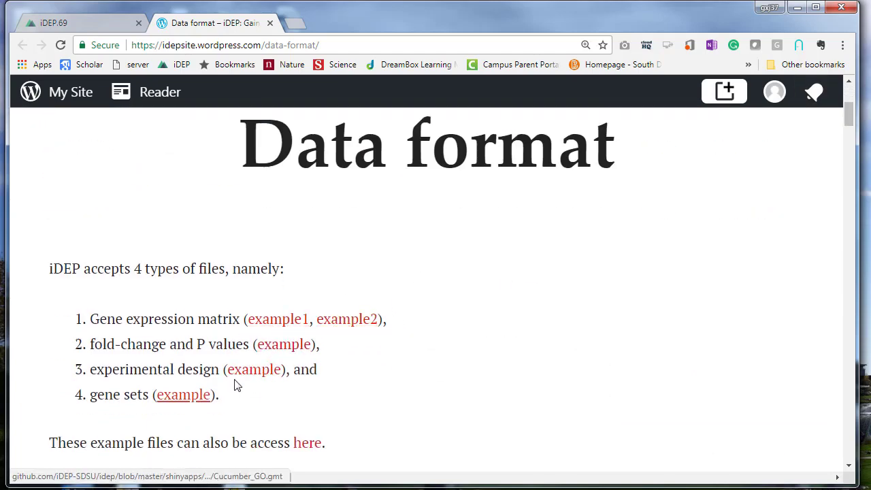
scroll(463, 347, down, 3)
scroll(457, 365, down, 1)
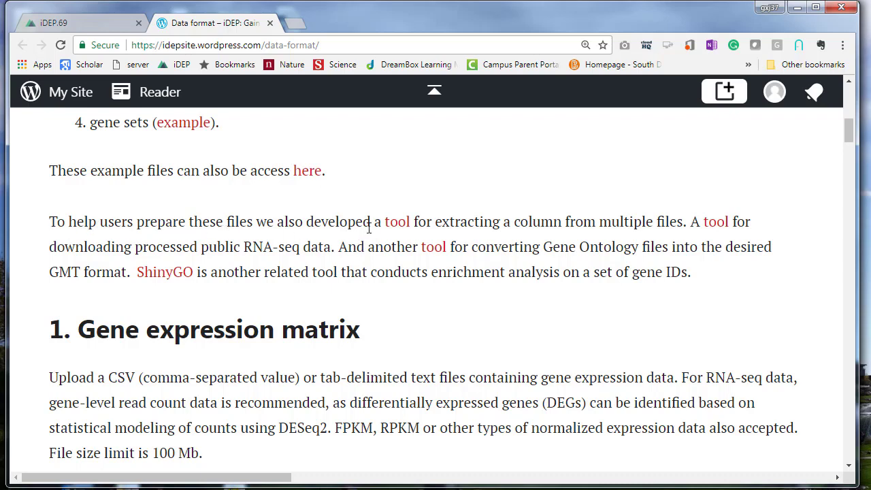
View the linked tools for extracting a column from multiple files and converting Gene Ontology files to GMT, returning to Data format after each
click(393, 232)
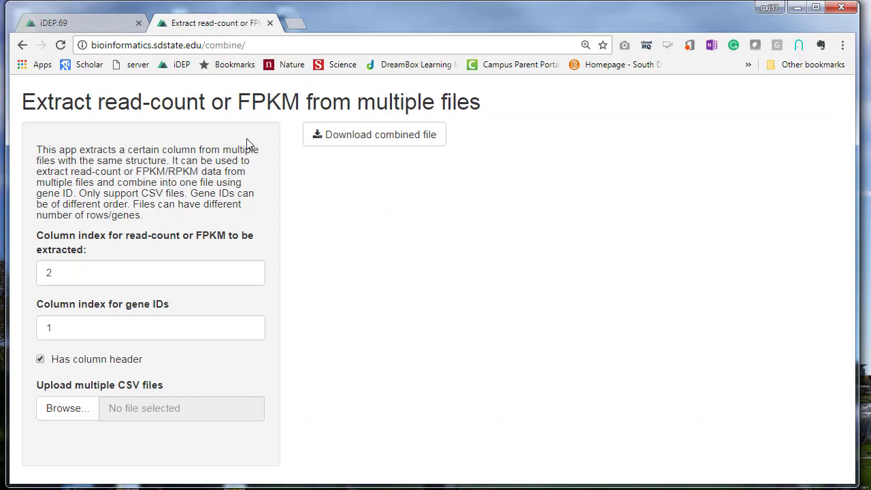
drag(25, 102, 498, 104)
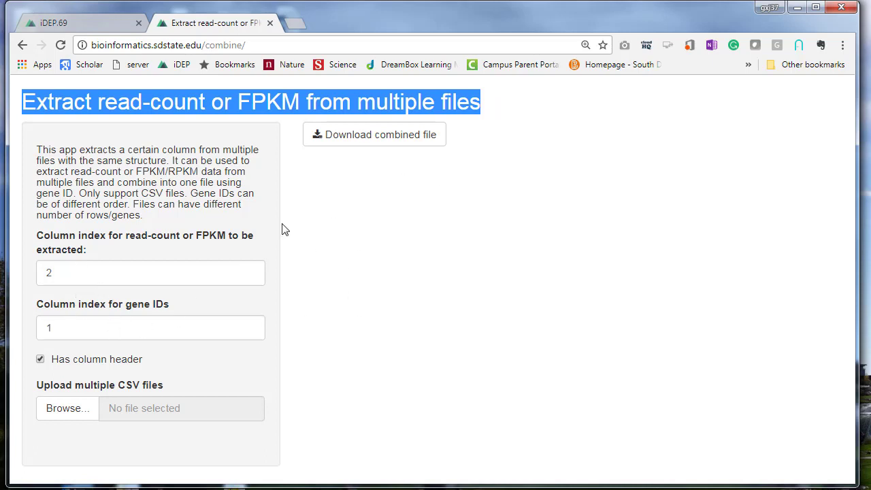
click(23, 45)
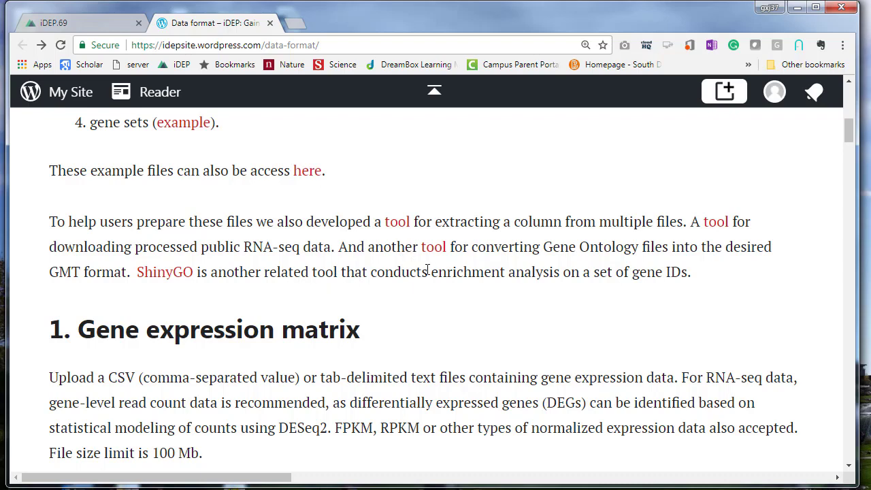
click(434, 248)
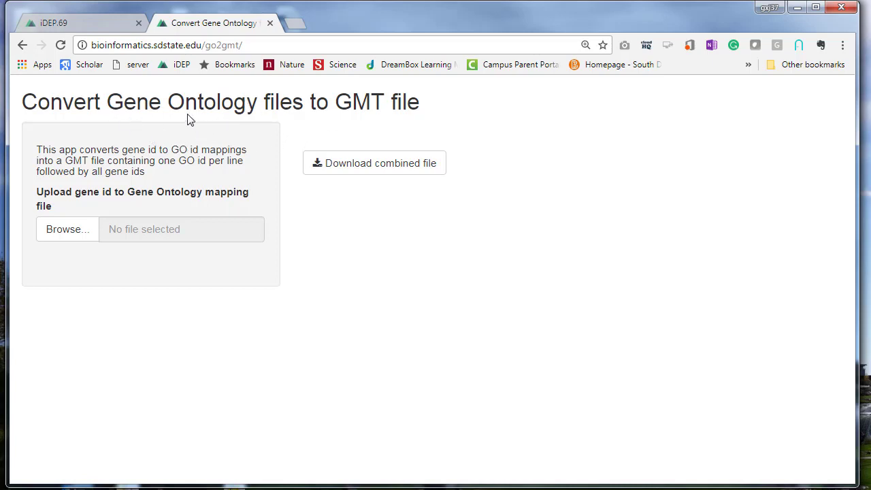
click(22, 46)
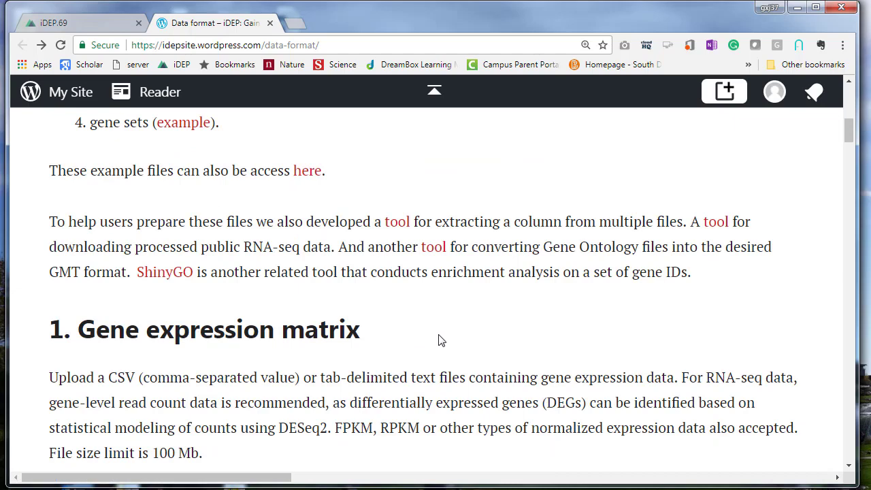
Open the tool for downloading processed public RNA-seq data and highlight its human and mouse dataset counts
click(713, 225)
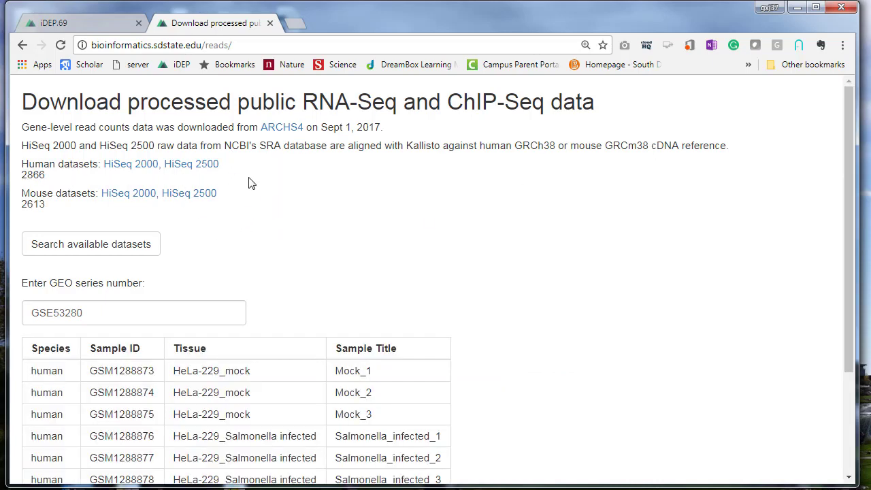
scroll(299, 296, down, 3)
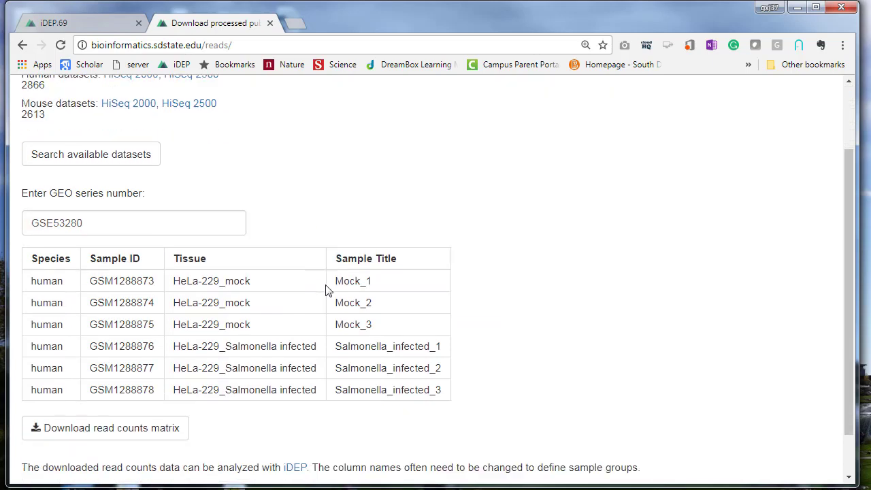
scroll(348, 202, up, 2)
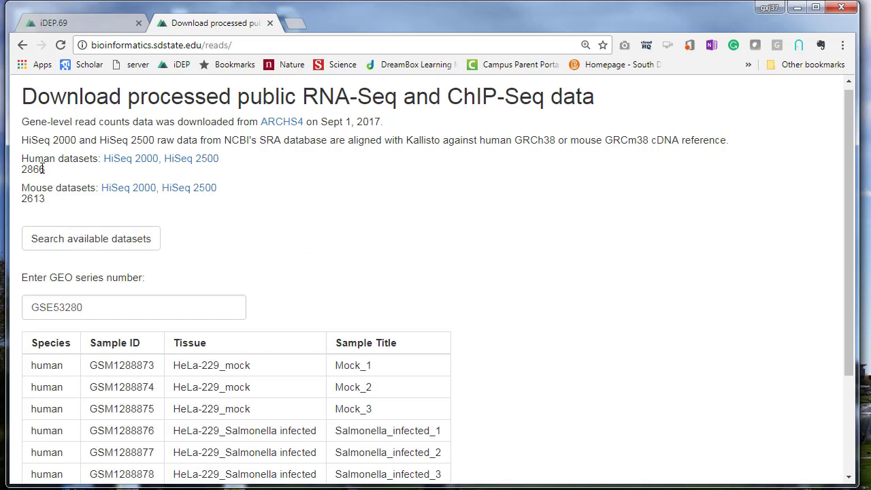
drag(45, 169, 22, 166)
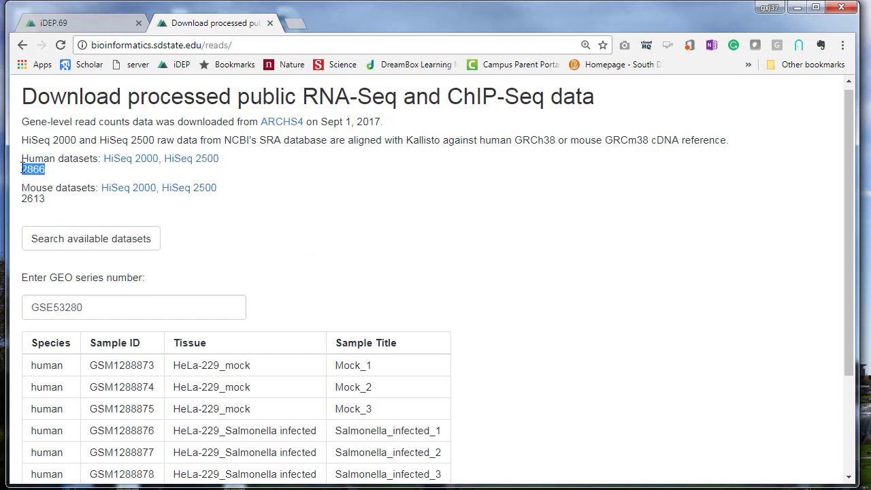
drag(46, 198, 17, 203)
click(65, 203)
Open the linked ARCHS4 data source and look over its Help page
click(274, 122)
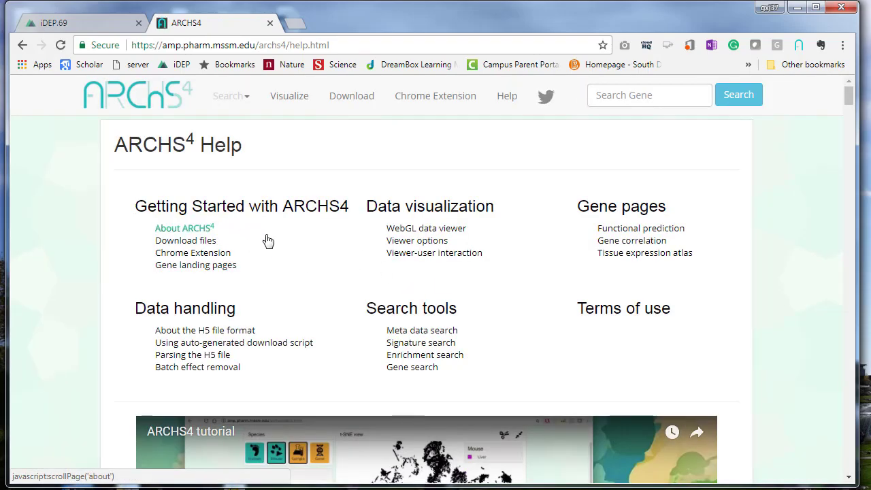
scroll(321, 314, down, 3)
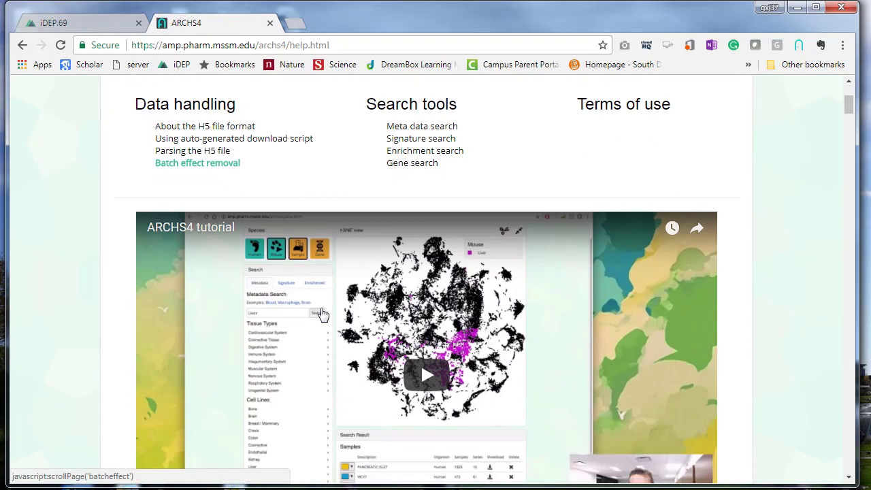
scroll(323, 312, up, 3)
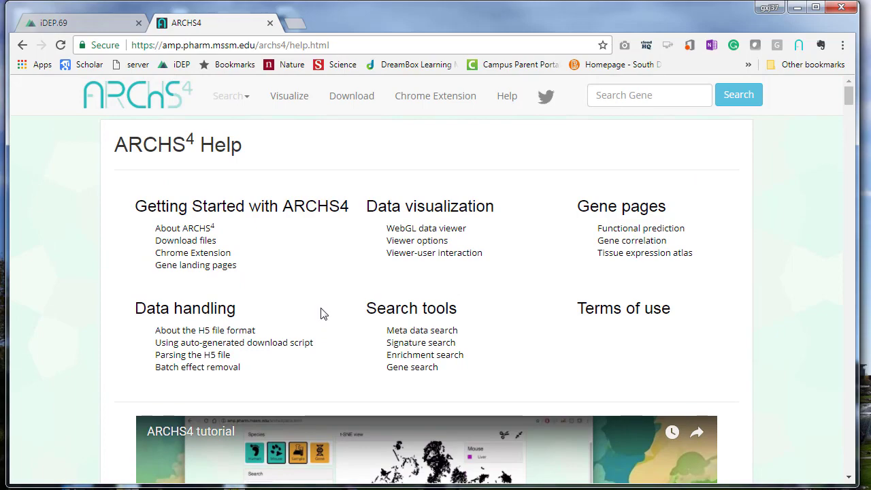
Return to the iDEP page, open Pre-Process for the uploaded data and look over its settings and plots
click(51, 22)
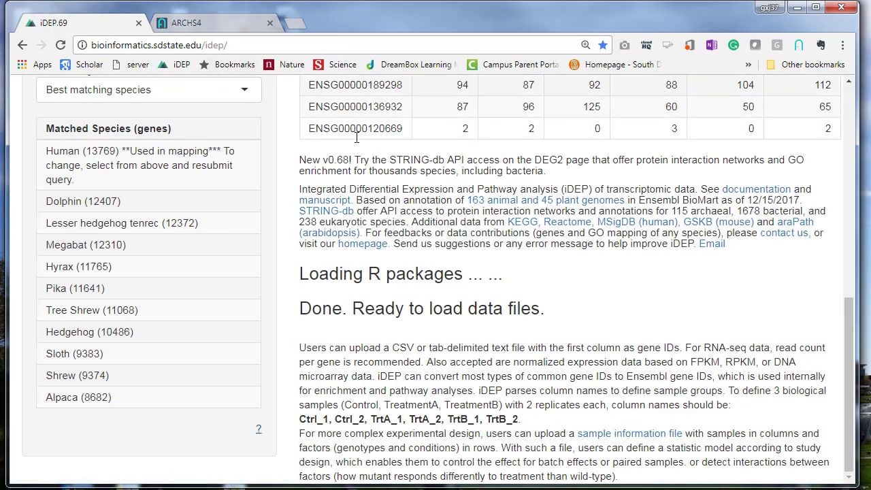
scroll(291, 221, up, 8)
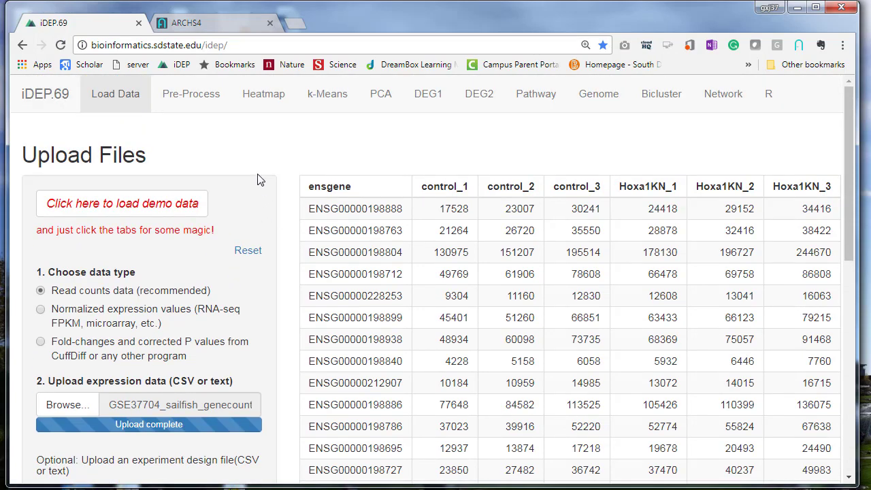
click(201, 93)
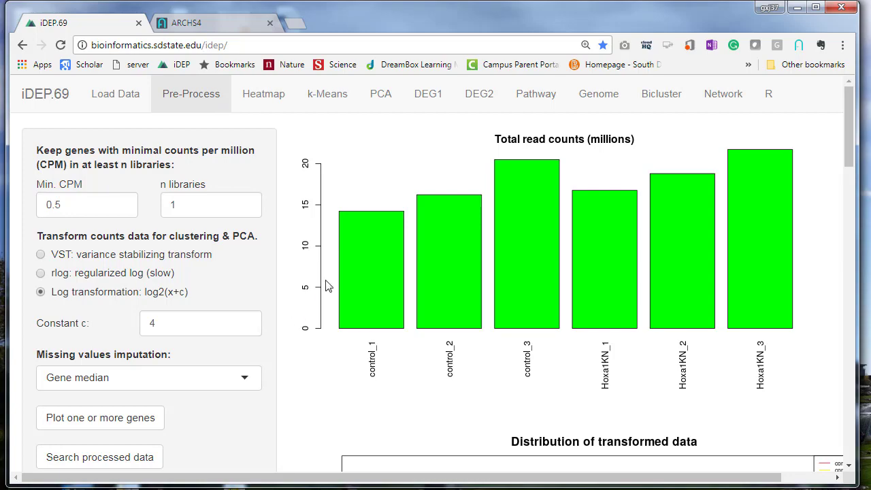
scroll(389, 300, down, 8)
scroll(366, 313, up, 8)
scroll(459, 330, down, 3)
scroll(435, 337, up, 3)
Narrow the browser window in two stages to check how the Total read counts chart adapts, and restore the wide window
drag(859, 212, 544, 238)
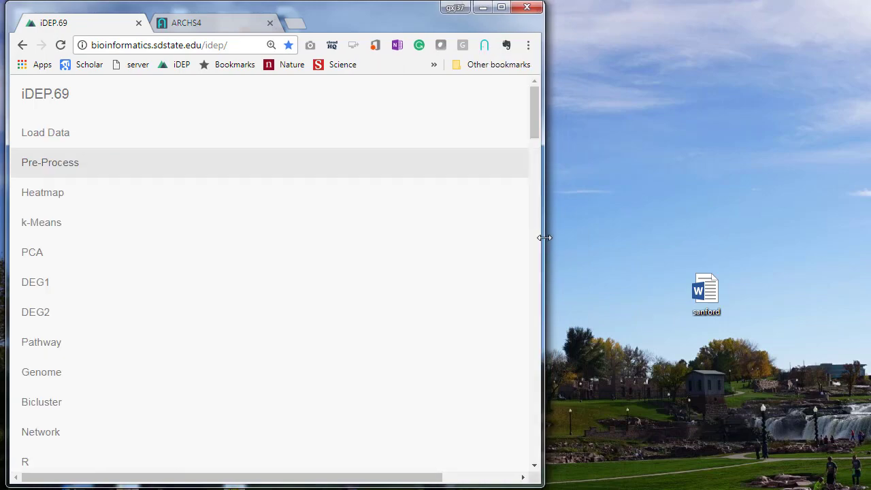
scroll(401, 331, down, 15)
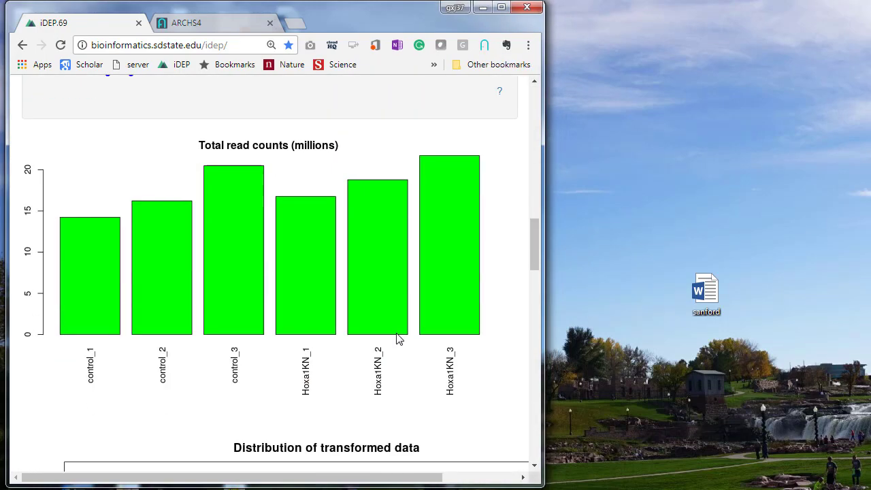
scroll(402, 289, up, 3)
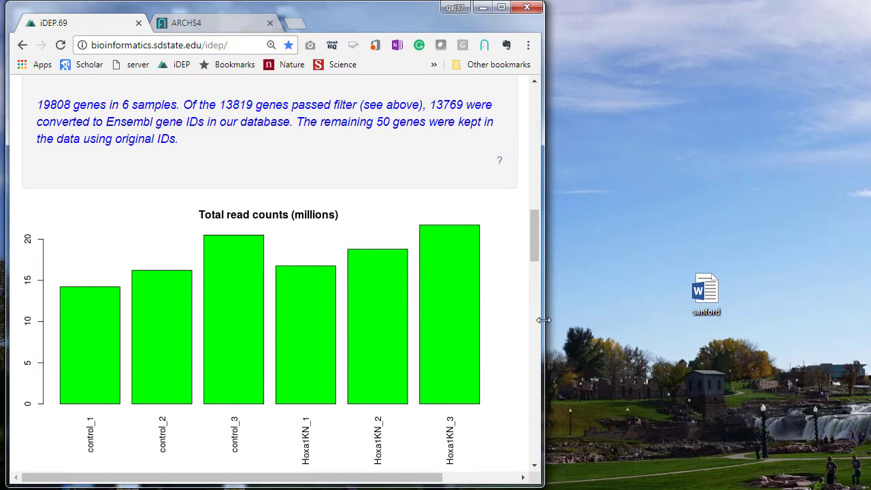
drag(543, 320, 290, 321)
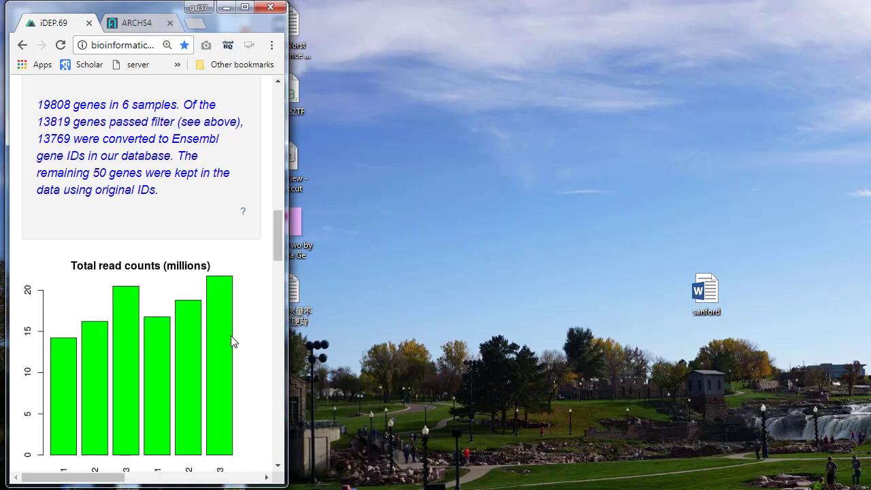
scroll(204, 334, down, 5)
scroll(182, 315, up, 3)
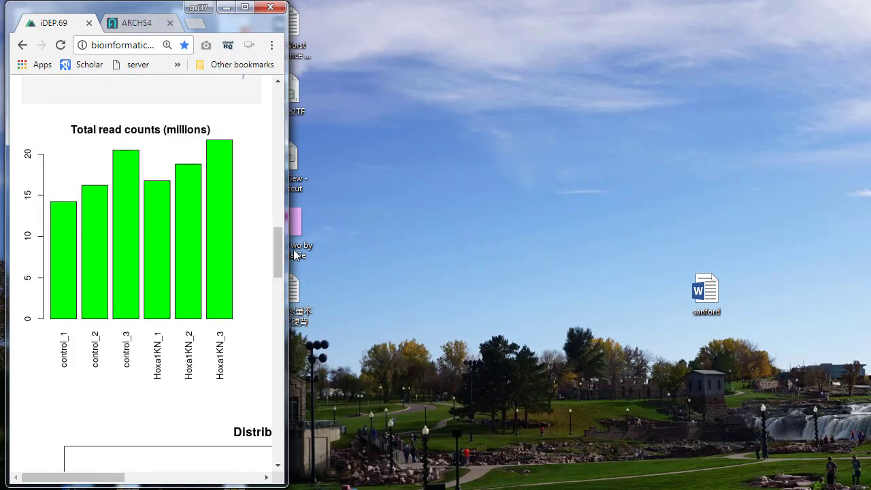
drag(288, 250, 866, 251)
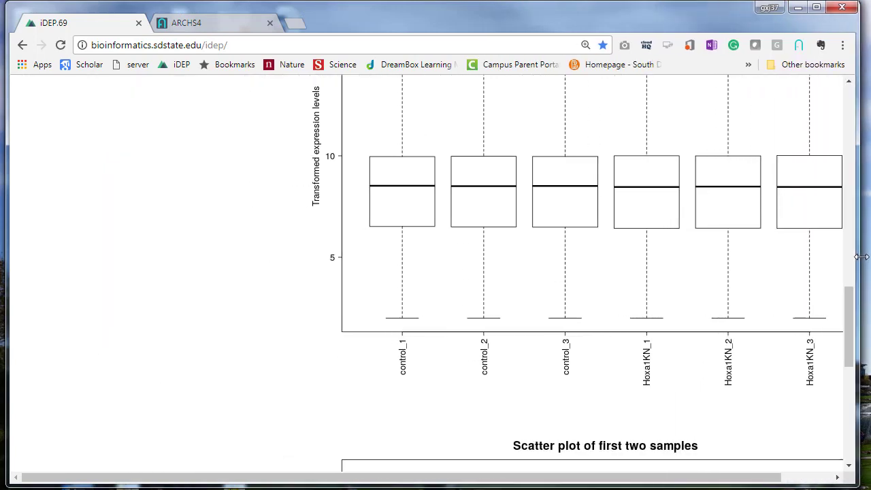
Look over the Distribution of transformed data plot, the Total read counts chart and the Pre-Process filter and transformation settings
scroll(563, 296, up, 3)
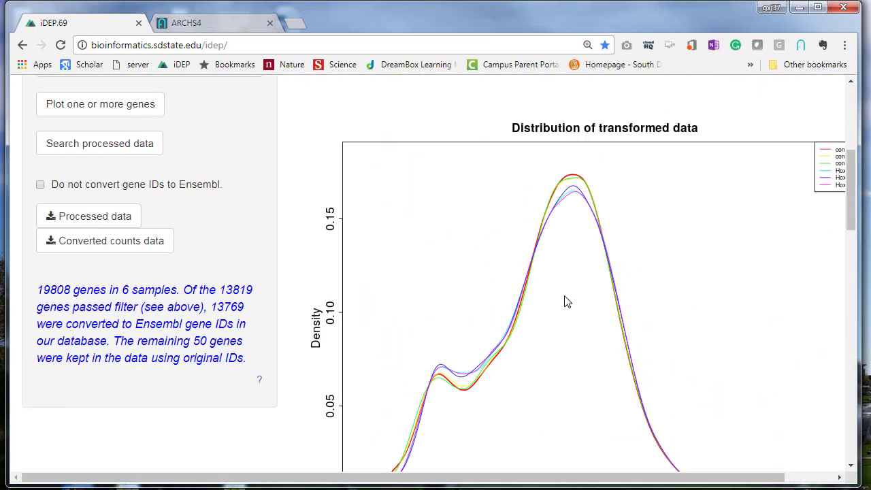
scroll(420, 342, up, 5)
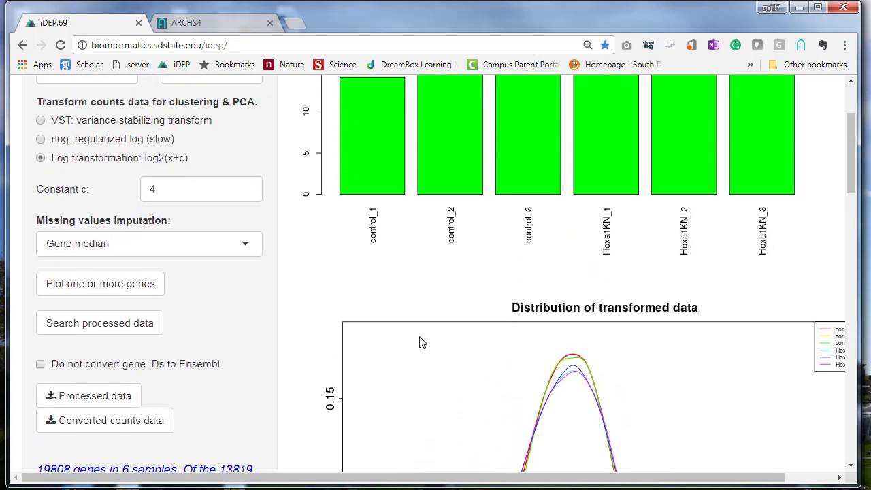
scroll(433, 347, down, 1)
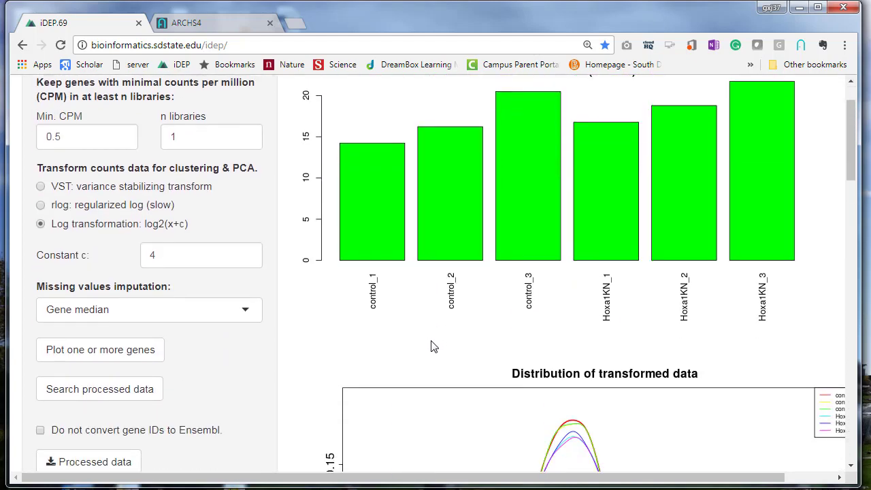
Review the minimum CPM filter, count transformation options, constant c and missing values imputation settings in Pre-Process
scroll(204, 201, up, 1)
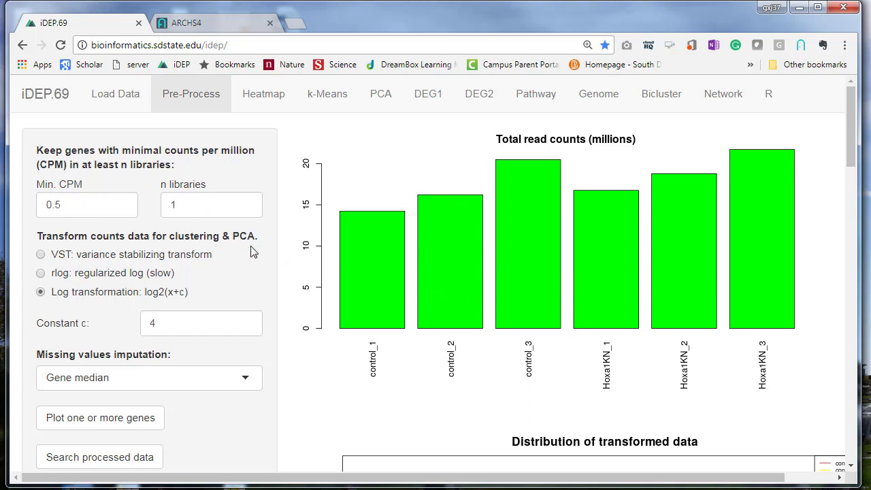
scroll(294, 282, down, 3)
scroll(295, 282, up, 2)
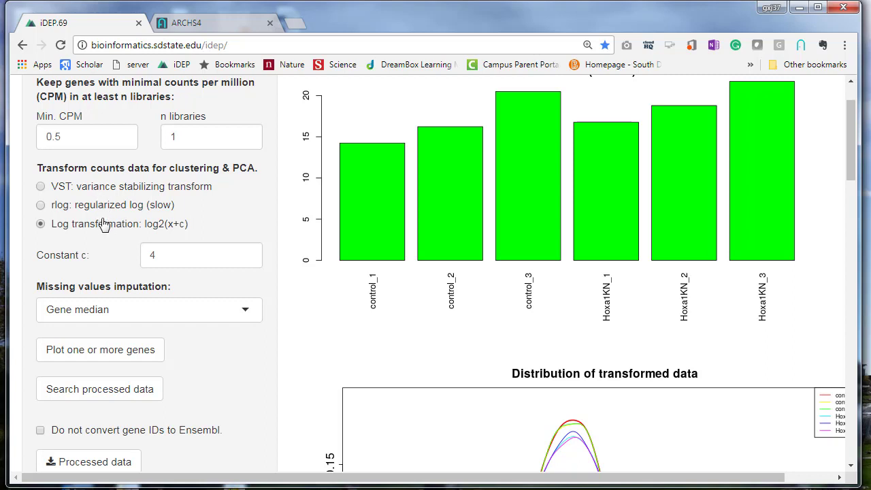
scroll(107, 214, down, 1)
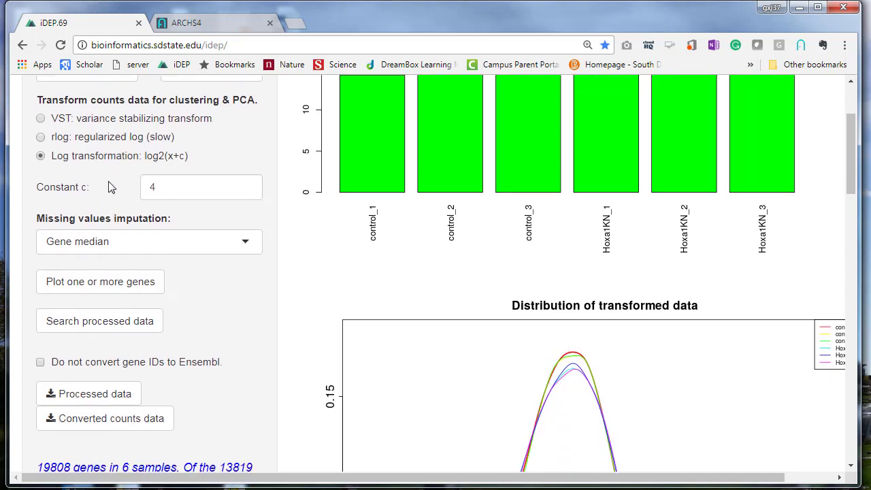
scroll(157, 191, down, 1)
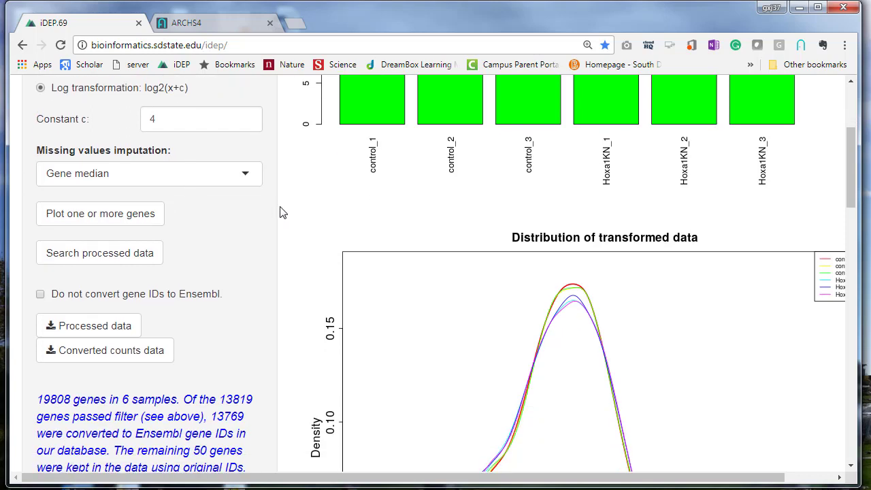
scroll(285, 223, up, 2)
scroll(286, 223, up, 1)
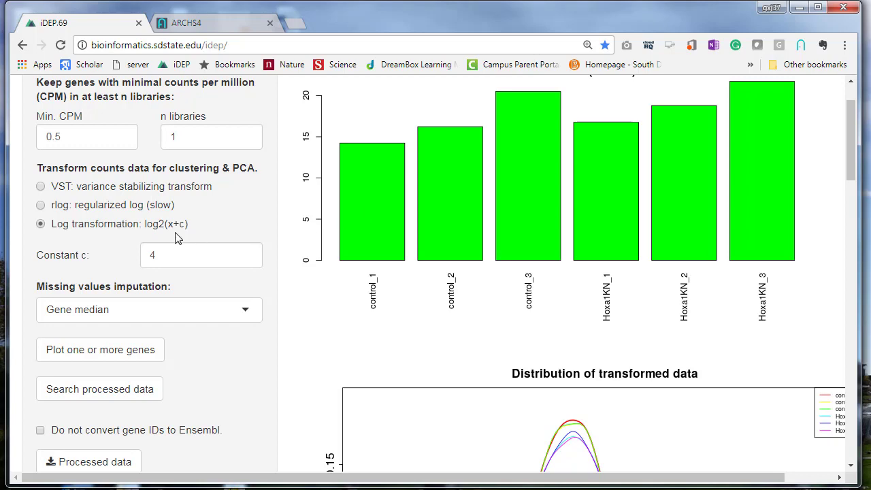
Open the Pre-Process help page and read its explanation of VST, rlog and started log, including the comparison scatter plots
scroll(281, 299, down, 5)
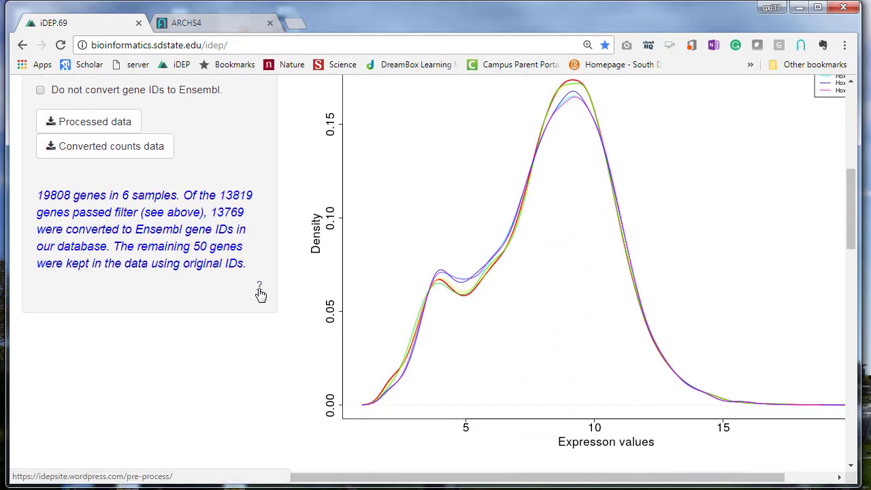
click(260, 288)
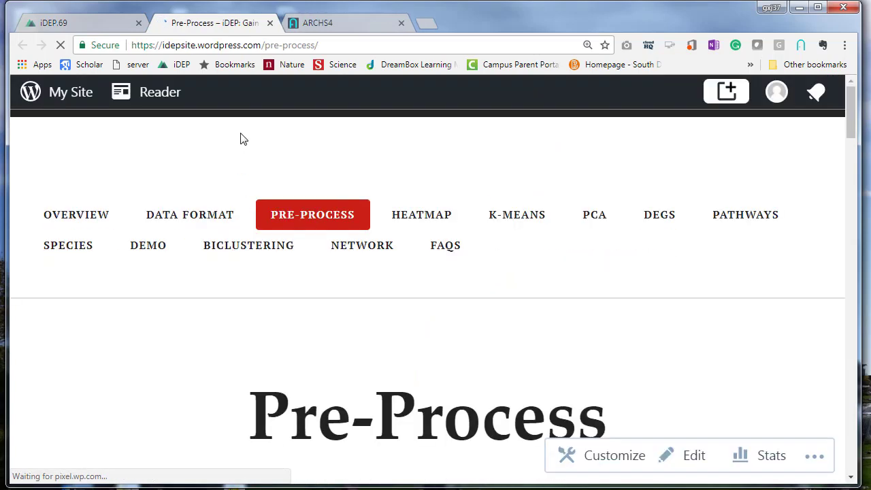
scroll(367, 351, down, 15)
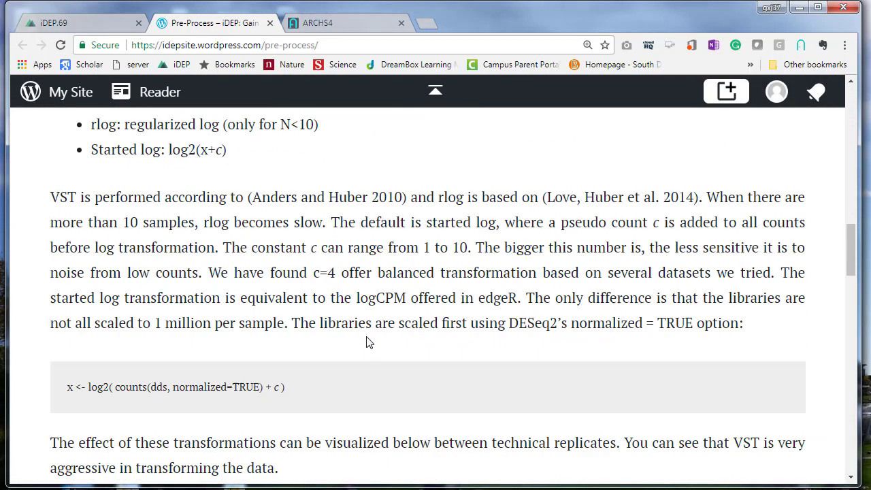
scroll(372, 349, down, 3)
scroll(229, 296, up, 2)
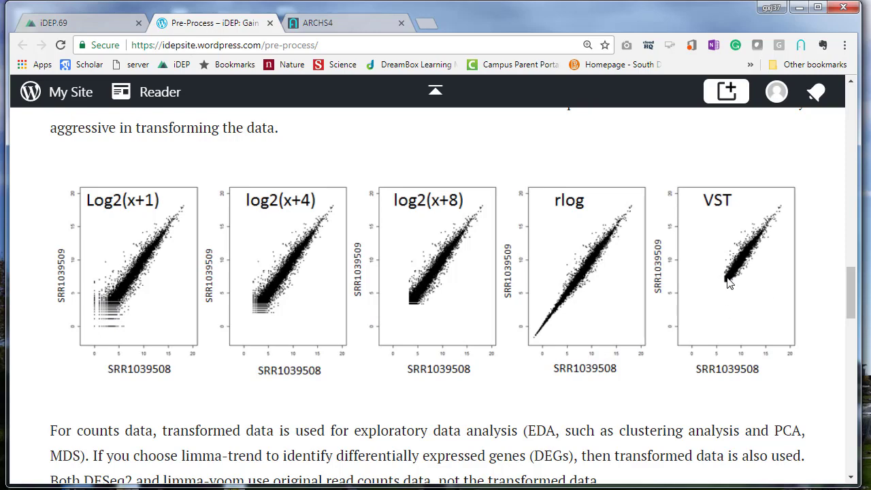
Return to the iDEP page and examine the scatter plot of control_1 against control_2
click(94, 27)
scroll(570, 307, down, 15)
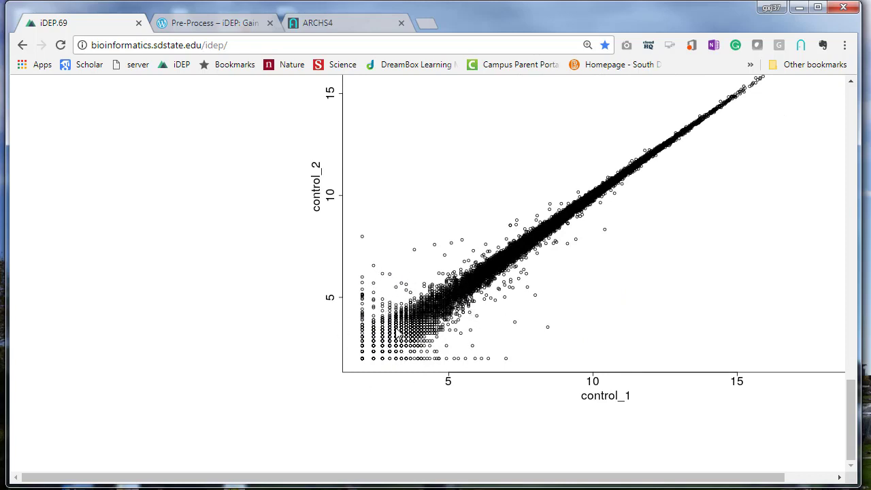
scroll(383, 347, up, 20)
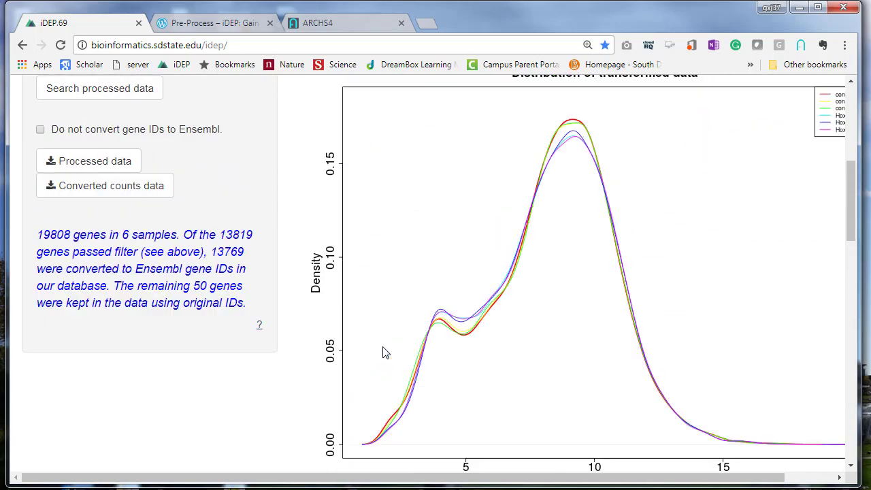
scroll(383, 349, up, 2)
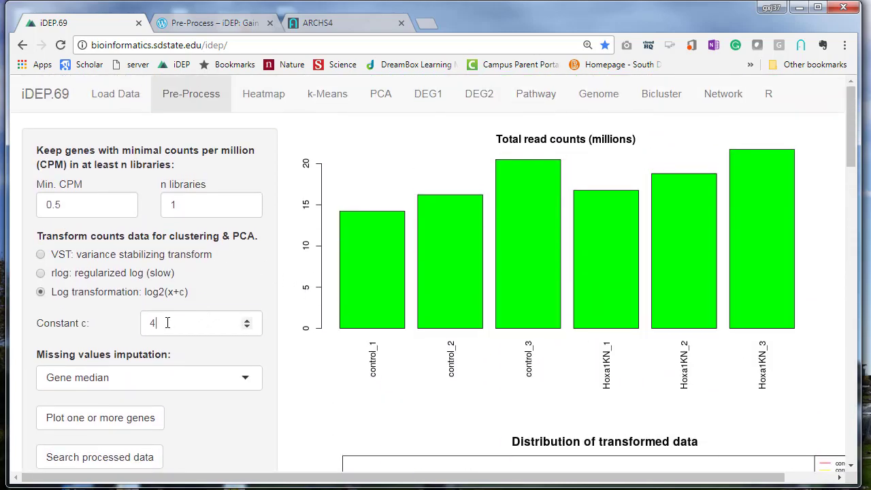
Set the log transformation's constant c to 8 and check its effect on the scatter plot of the first two samples
drag(167, 322, 148, 321)
text(8)
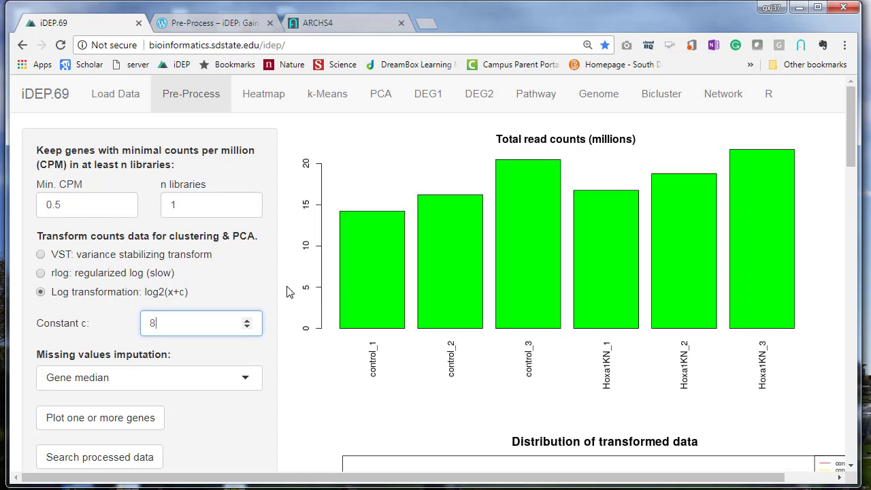
scroll(313, 327, down, 15)
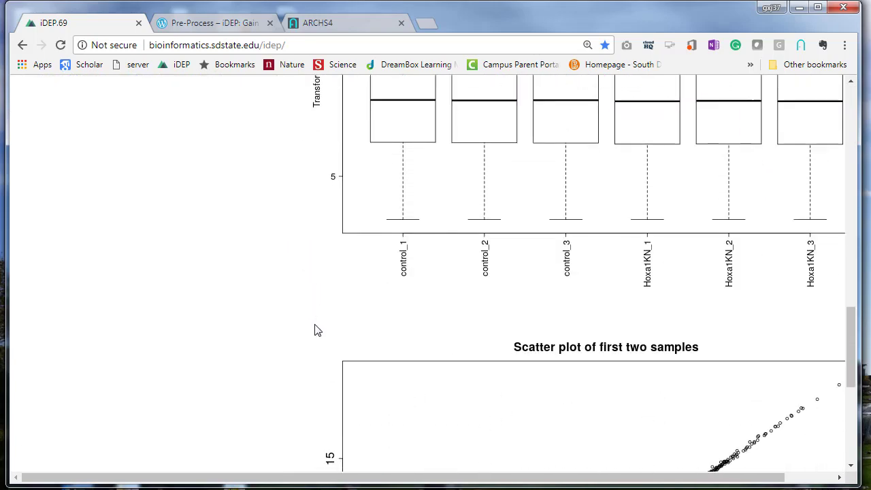
scroll(314, 330, down, 5)
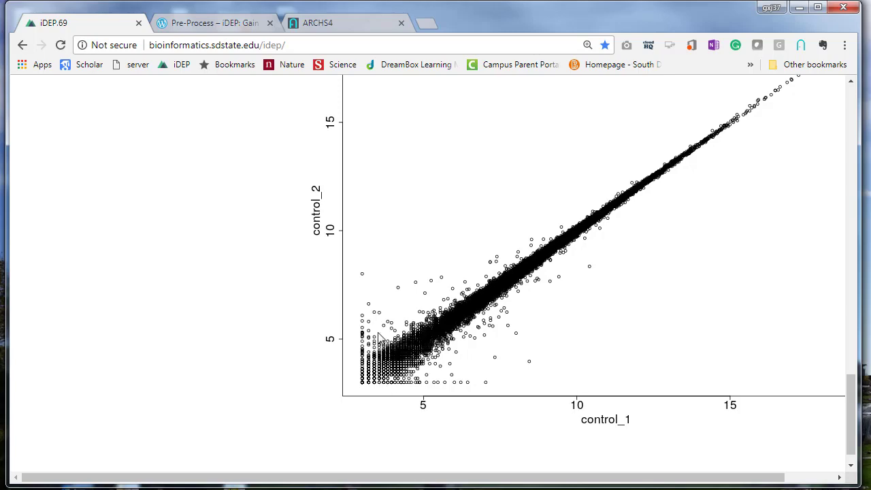
scroll(420, 371, up, 20)
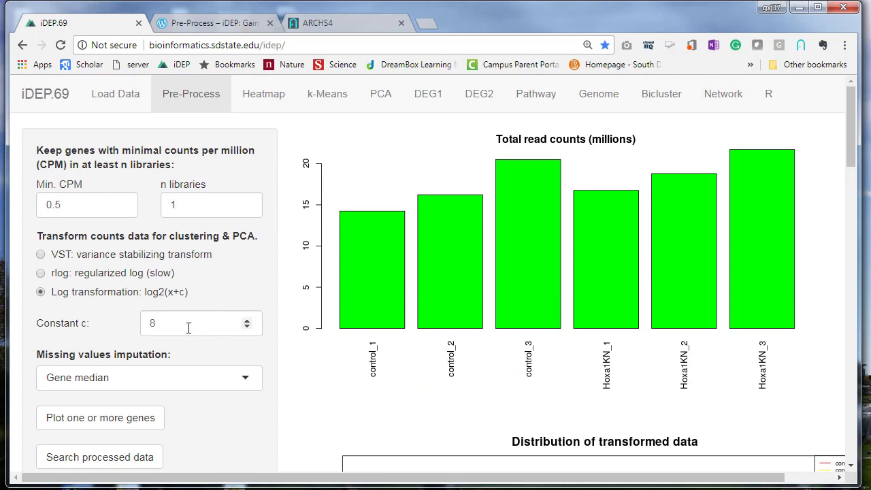
Set the log transformation's constant c to 4
drag(189, 327, 135, 327)
text(4)
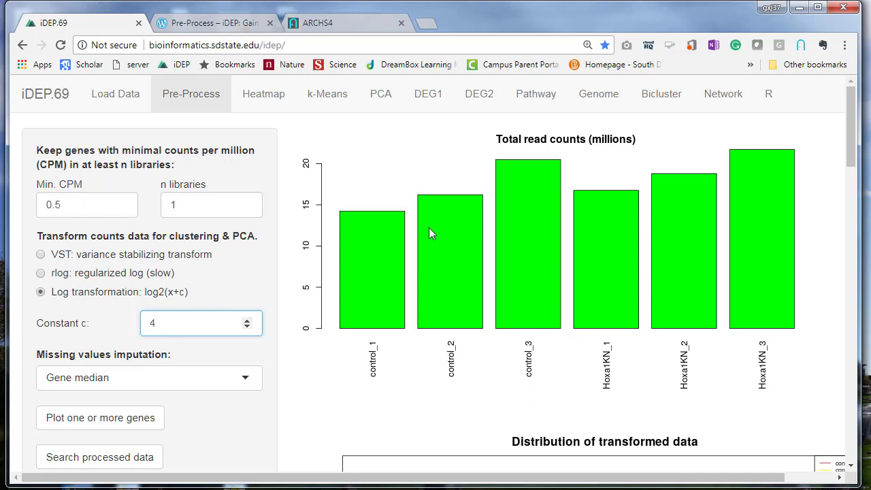
click(286, 271)
Examine the density plot of transformed data for all six samples, including its legend and the full expression value axis
scroll(286, 271, down, 3)
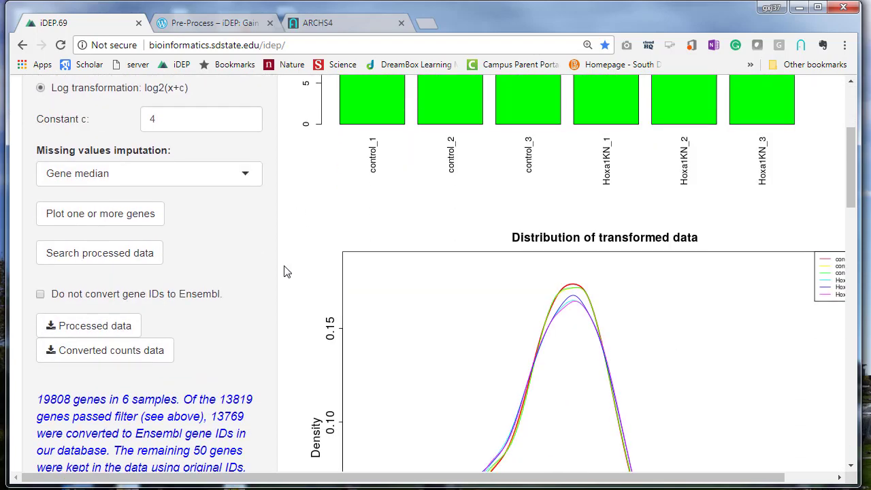
scroll(286, 271, down, 3)
scroll(285, 271, up, 3)
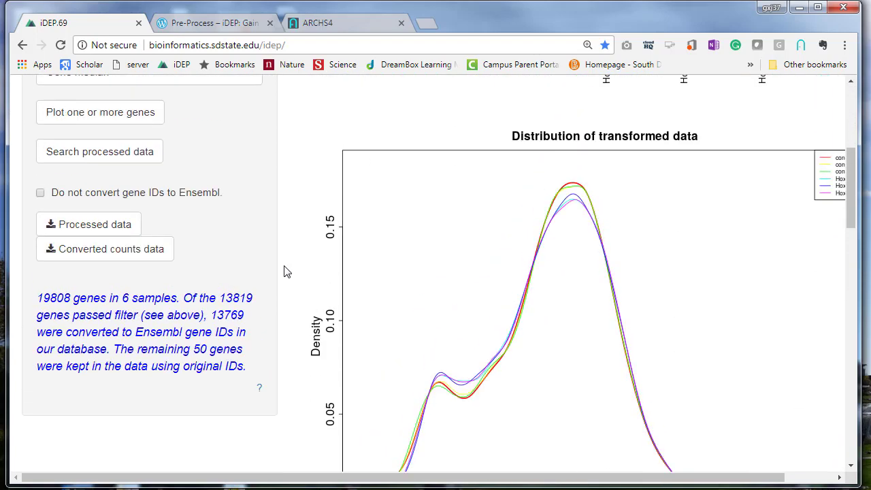
scroll(286, 271, down, 3)
scroll(286, 270, up, 3)
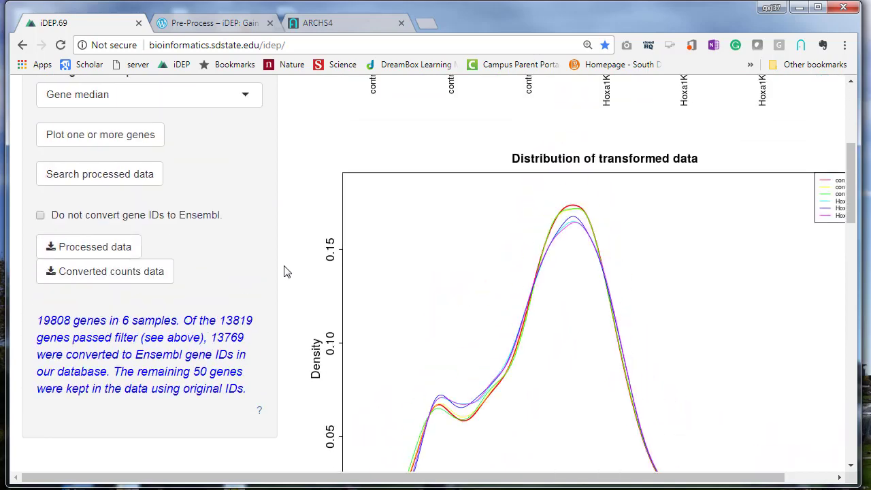
scroll(286, 271, down, 3)
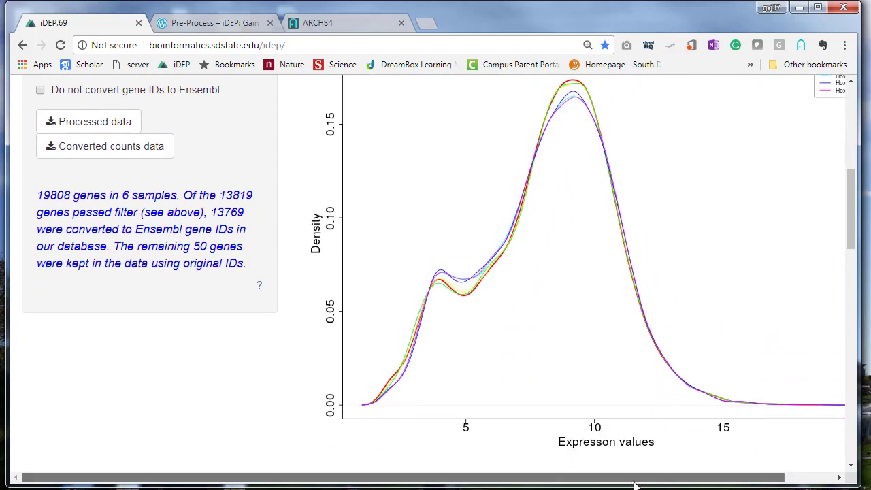
drag(634, 485, 720, 474)
scroll(628, 369, up, 1)
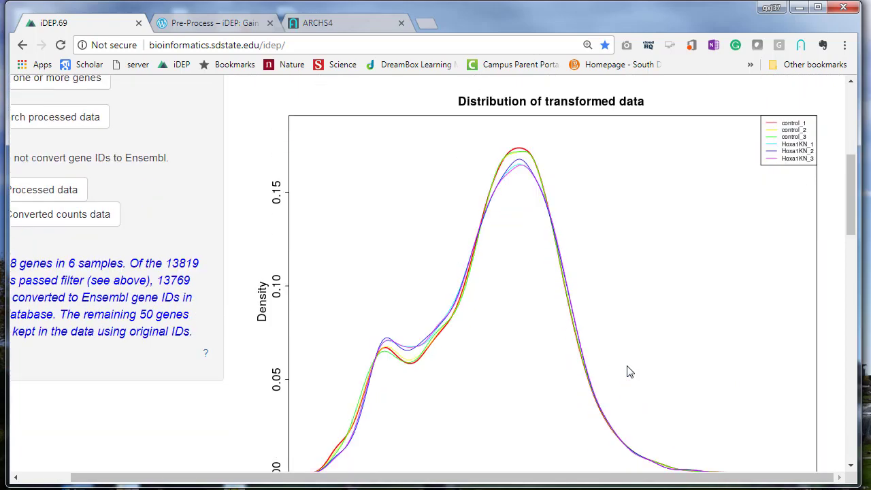
scroll(541, 253, down, 1)
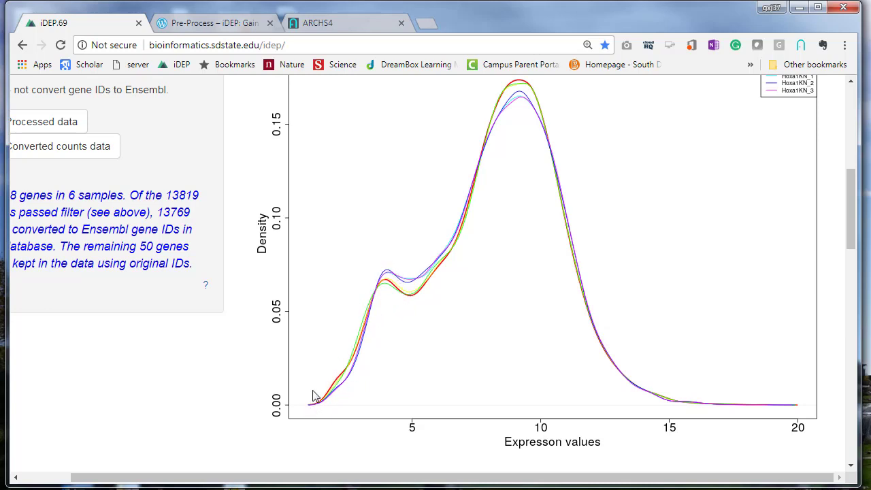
Look over the box plots of transformed expression levels per sample and return to the Pre-Process settings
scroll(439, 386, down, 10)
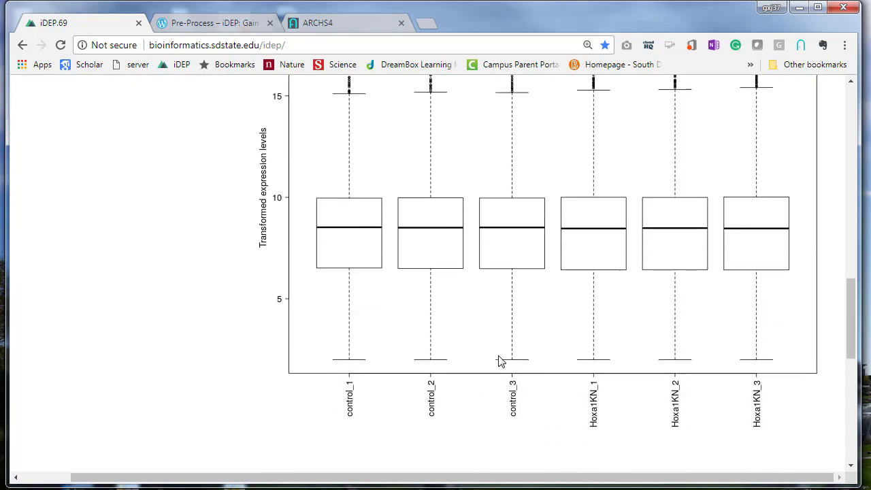
scroll(210, 346, up, 15)
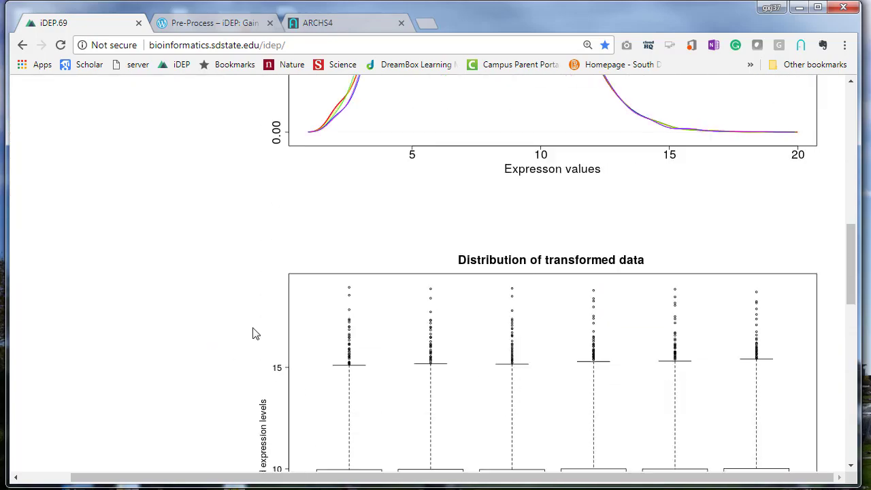
scroll(294, 444, left, 2)
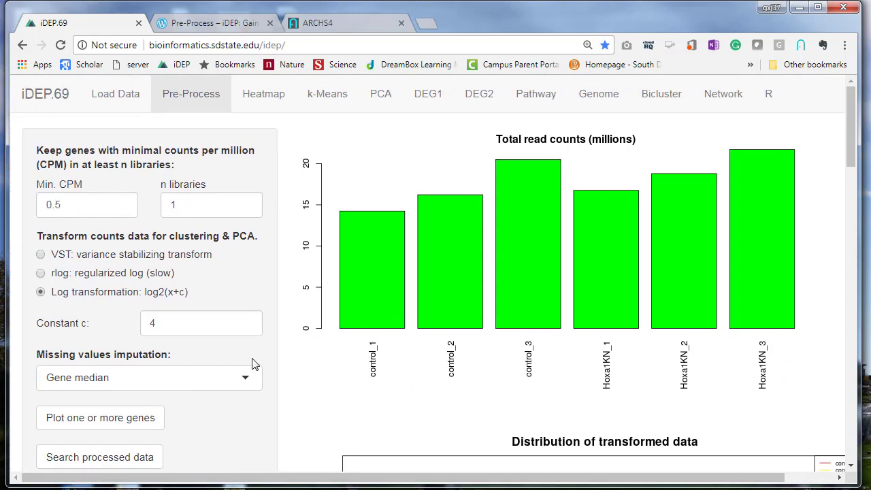
Open the plot of one or more genes and examine the expression bar chart for the HOXA genes
scroll(293, 368, down, 2)
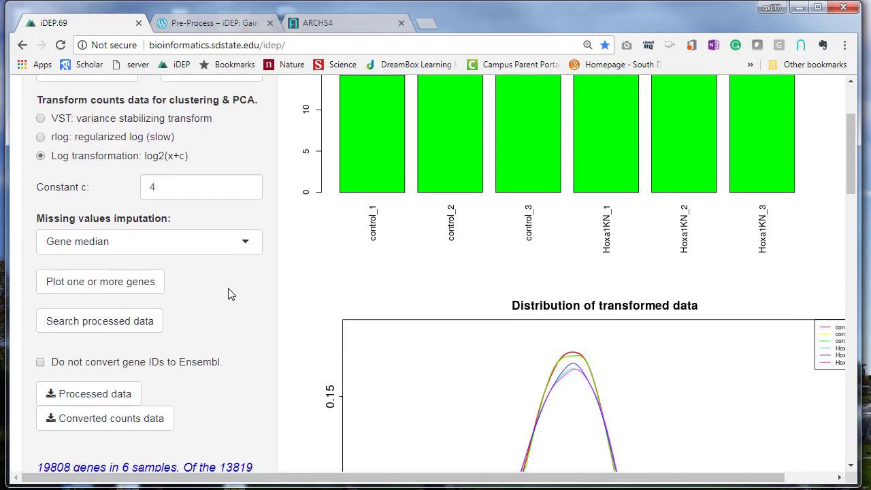
click(128, 292)
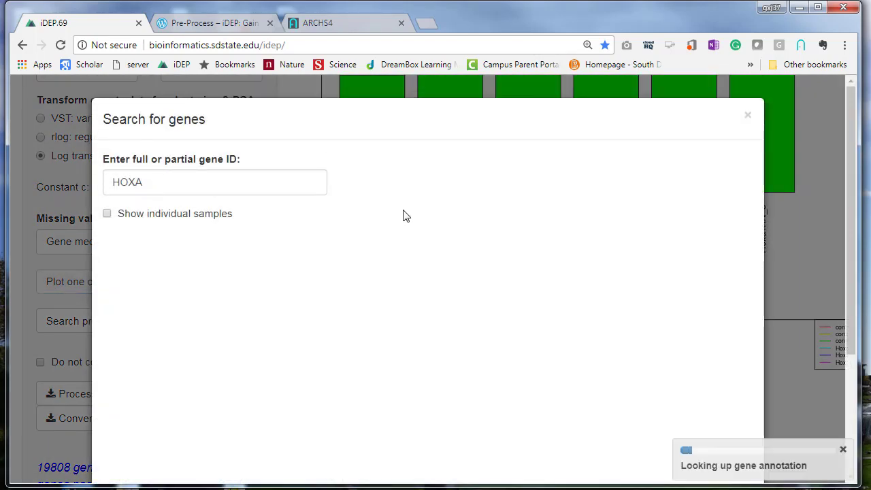
scroll(86, 188, down, 1)
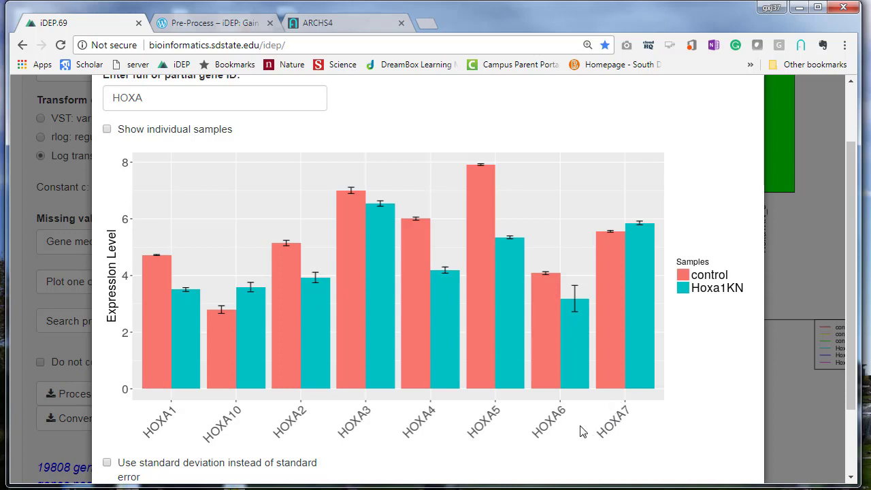
Narrow the gene search to HOXA1 so that only this gene is plotted
scroll(249, 464, up, 1)
scroll(224, 434, down, 1)
click(249, 99)
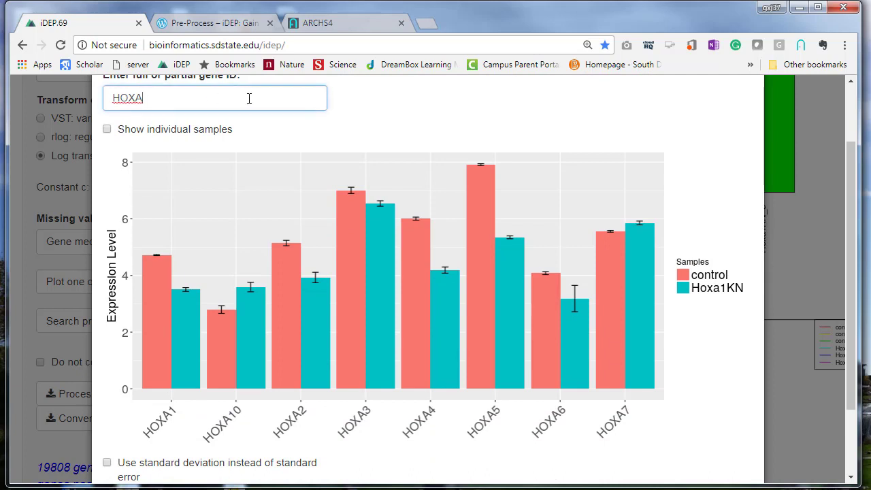
text(1)
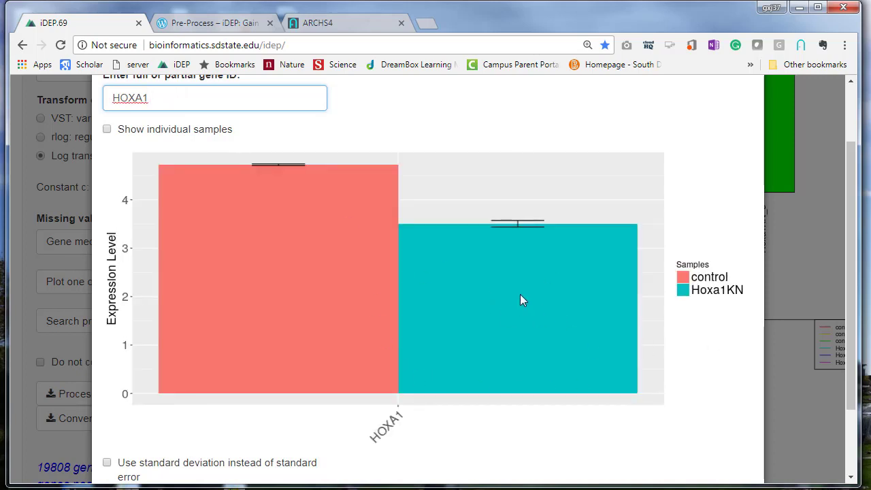
Show HOXA1 expression by individual sample, inspect the line plot, and switch back to the grouped bar chart
click(107, 129)
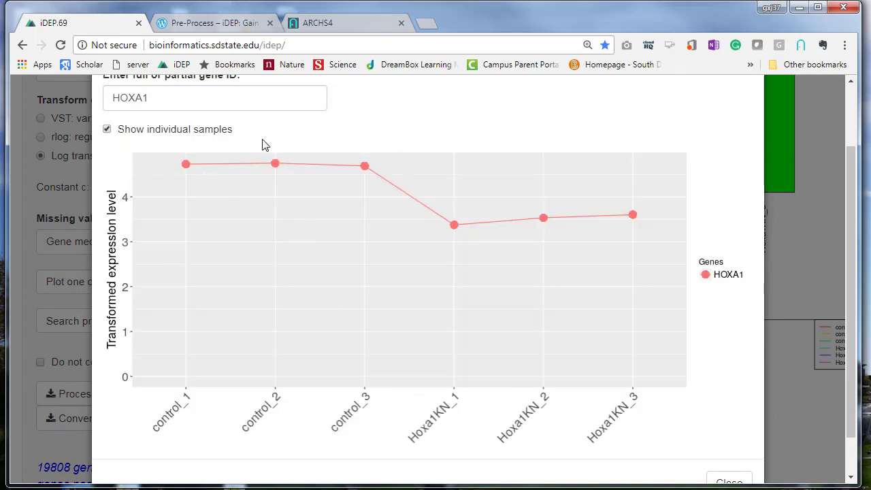
scroll(418, 331, up, 2)
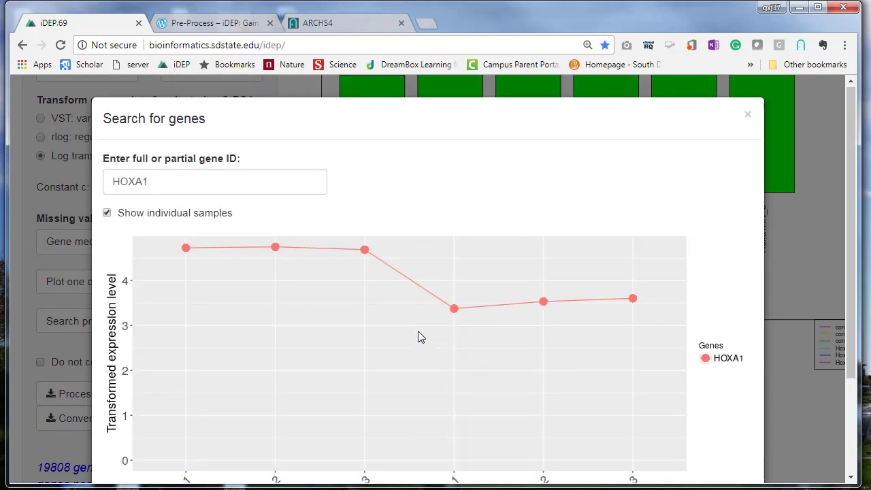
scroll(422, 328, down, 3)
scroll(445, 325, up, 1)
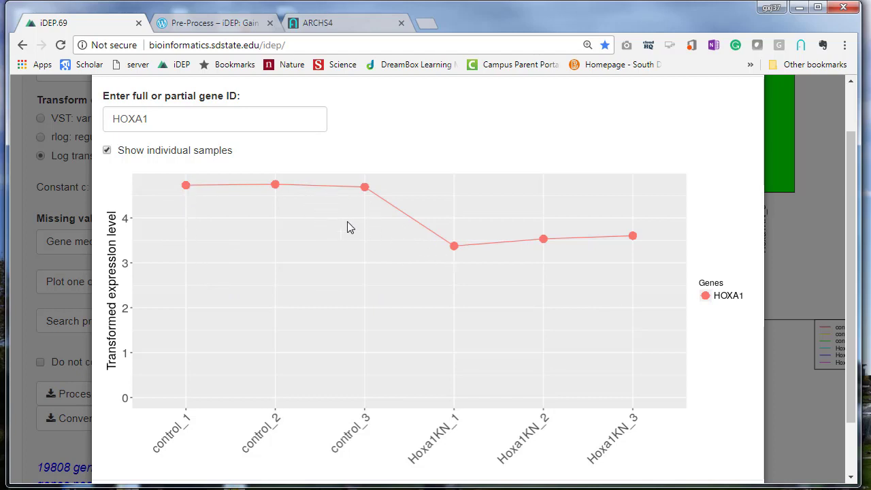
click(107, 151)
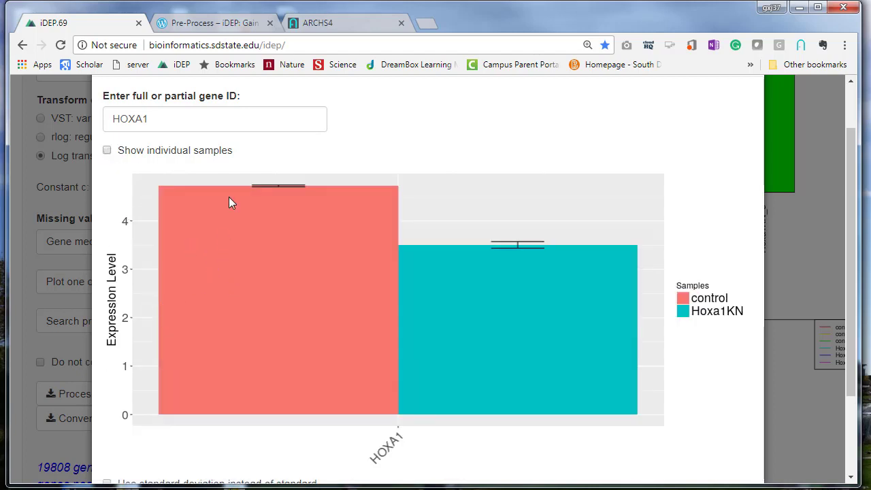
Close the gene plot, reduce the page zoom to 90%, and review the Pre-Process settings and gene ID conversion summary
scroll(722, 279, up, 1)
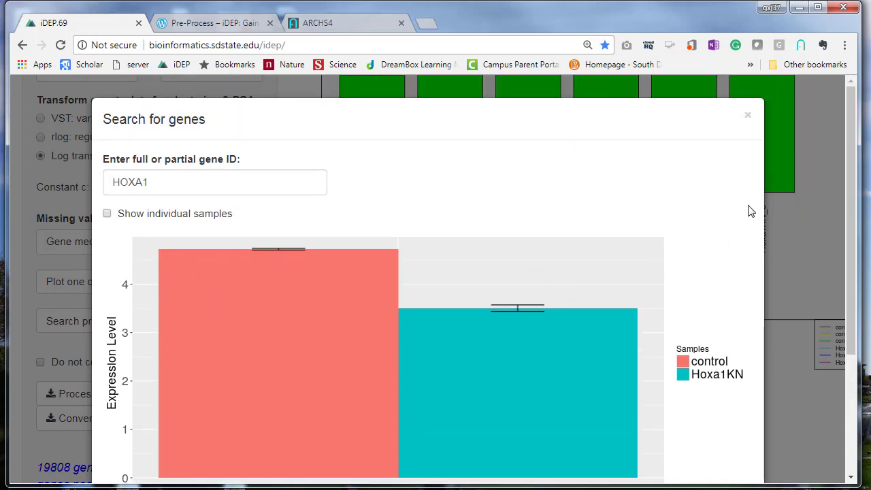
click(746, 121)
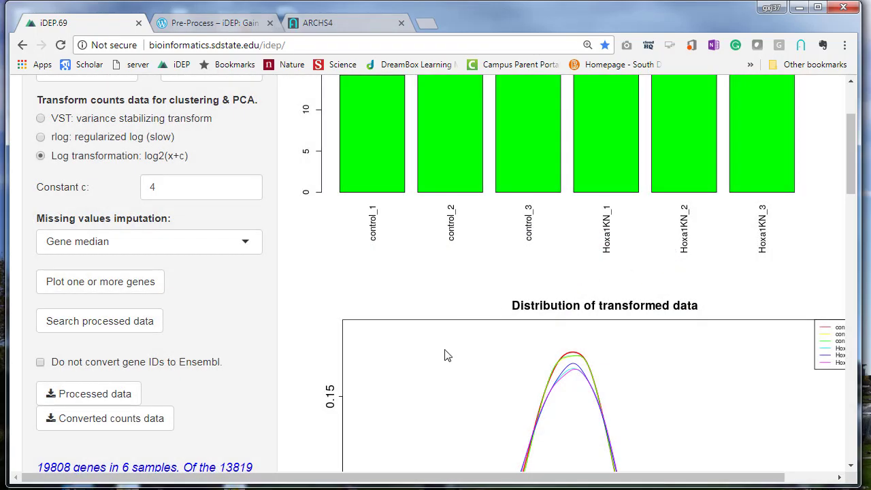
key(ctrl+0)
key(ctrl+minus)
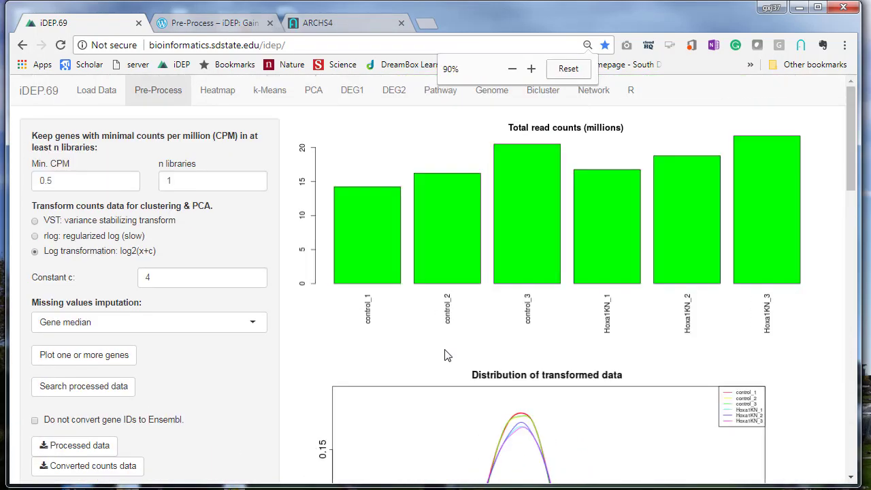
scroll(350, 356, down, 4)
scroll(345, 413, up, 3)
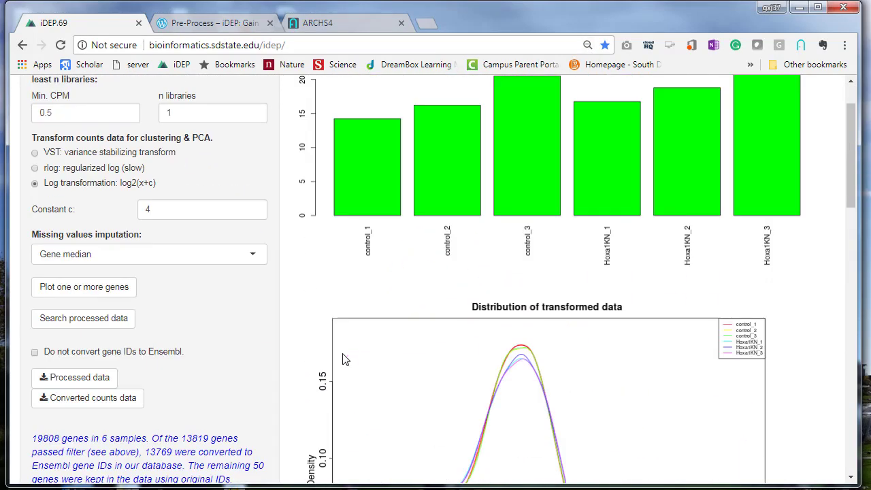
scroll(346, 356, down, 1)
scroll(344, 360, down, 1)
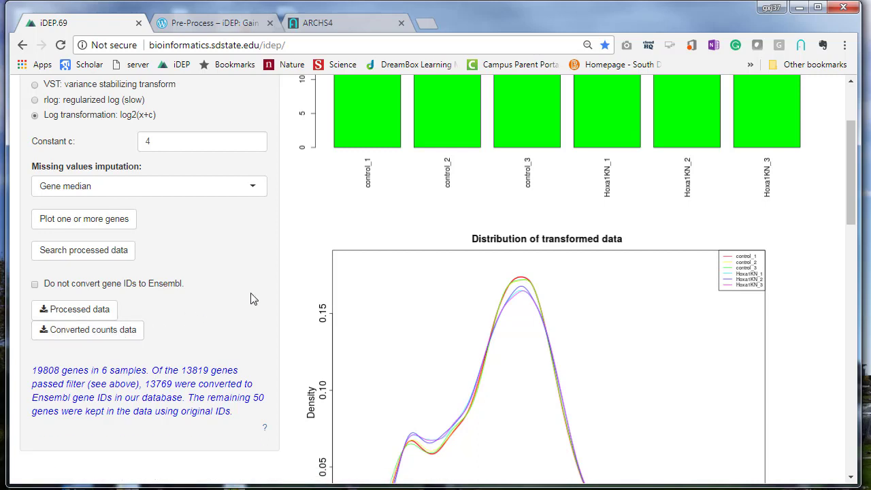
Open the hierarchical clustering heatmap of the 1,000 most variable genes
scroll(258, 306, up, 2)
click(217, 91)
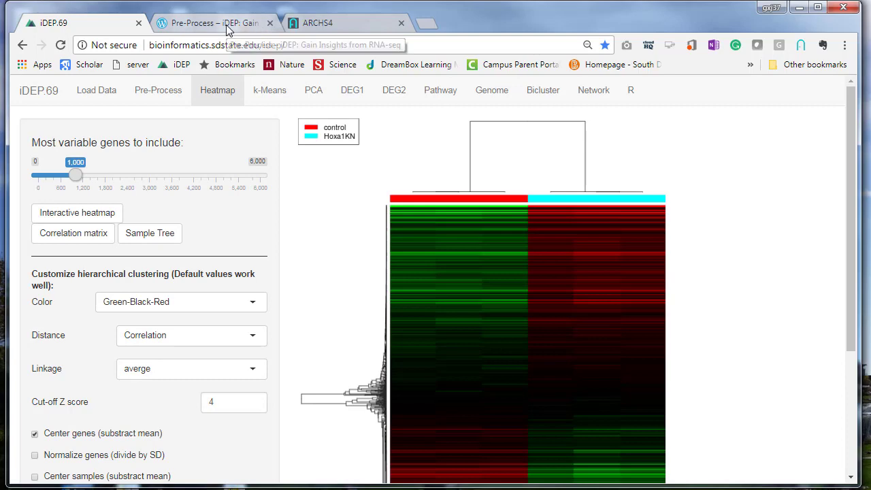
click(259, 26)
click(77, 27)
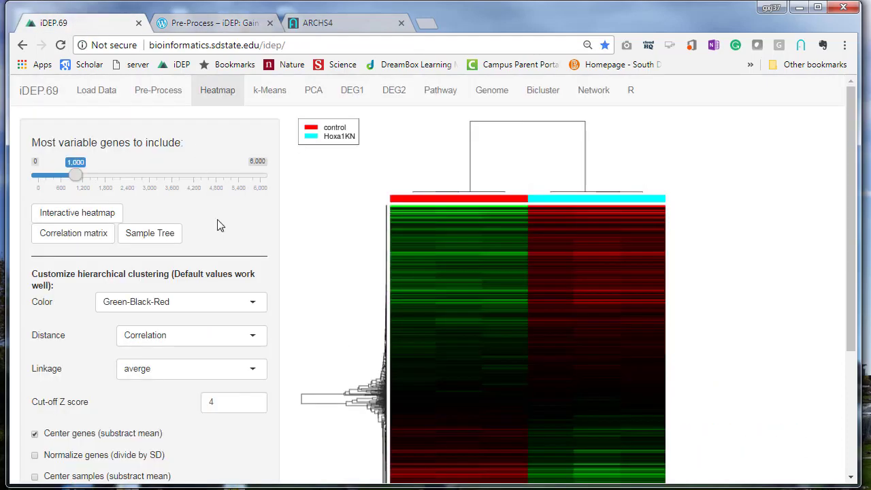
Examine the heatmap's sample tree, gene clusters, sample labels and color key along with the clustering options
scroll(278, 324, down, 3)
scroll(302, 352, up, 3)
scroll(312, 351, down, 3)
scroll(444, 342, up, 3)
scroll(586, 379, down, 2)
scroll(456, 364, down, 2)
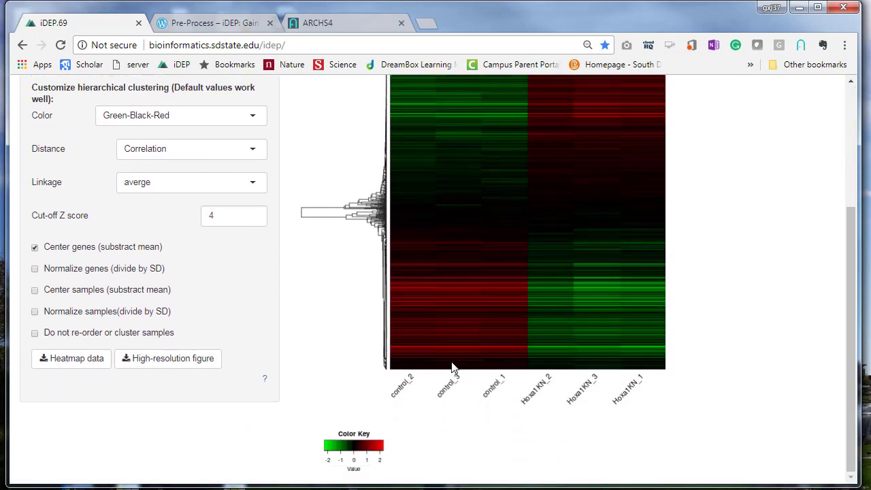
scroll(438, 370, up, 2)
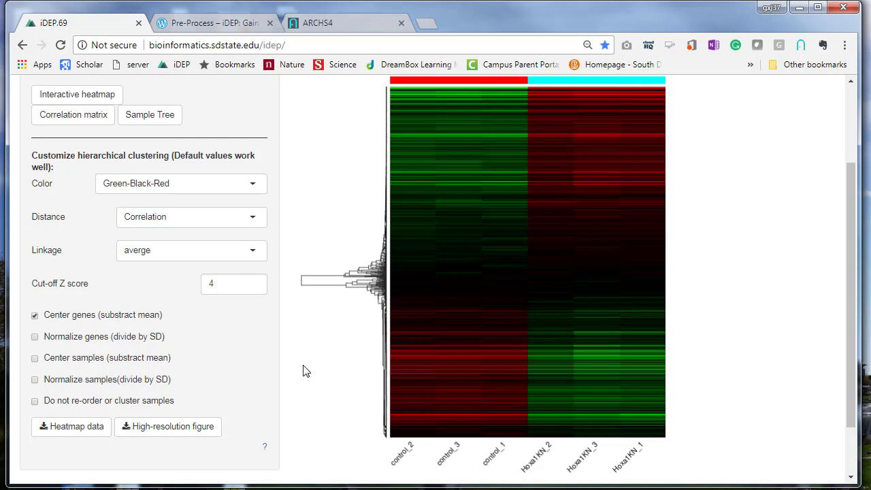
scroll(305, 370, up, 2)
scroll(306, 369, down, 1)
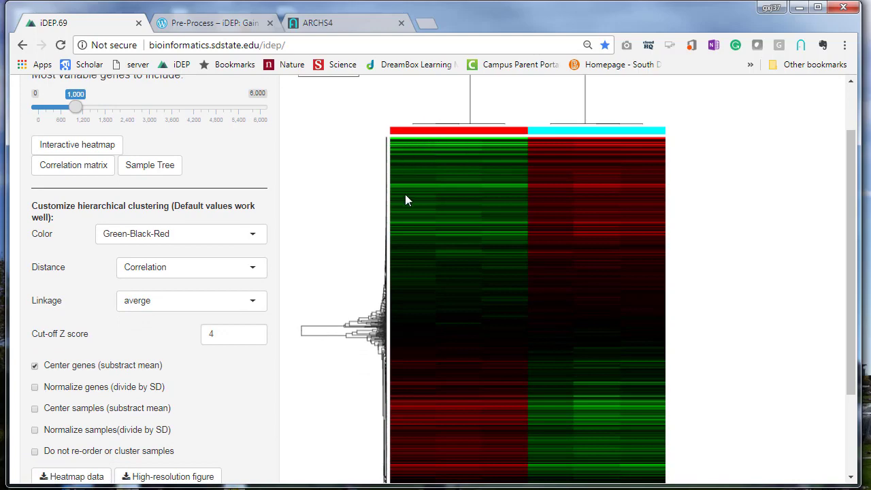
scroll(323, 264, up, 1)
scroll(317, 279, down, 2)
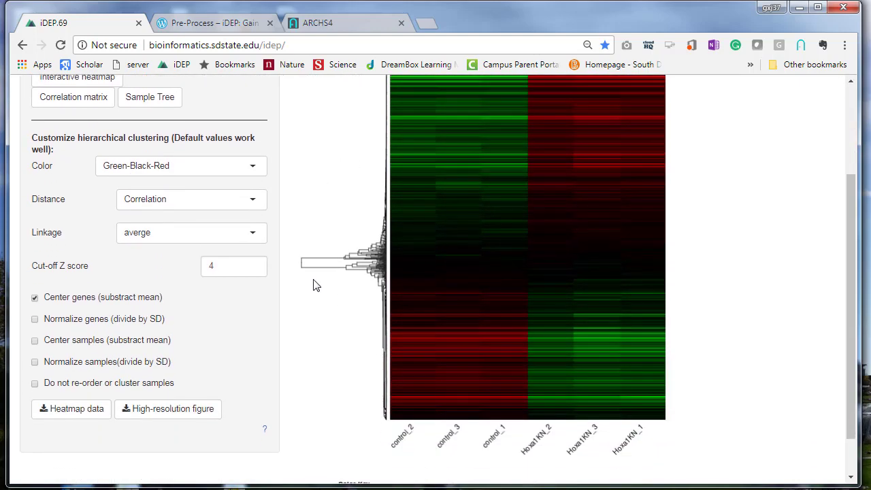
scroll(312, 286, up, 1)
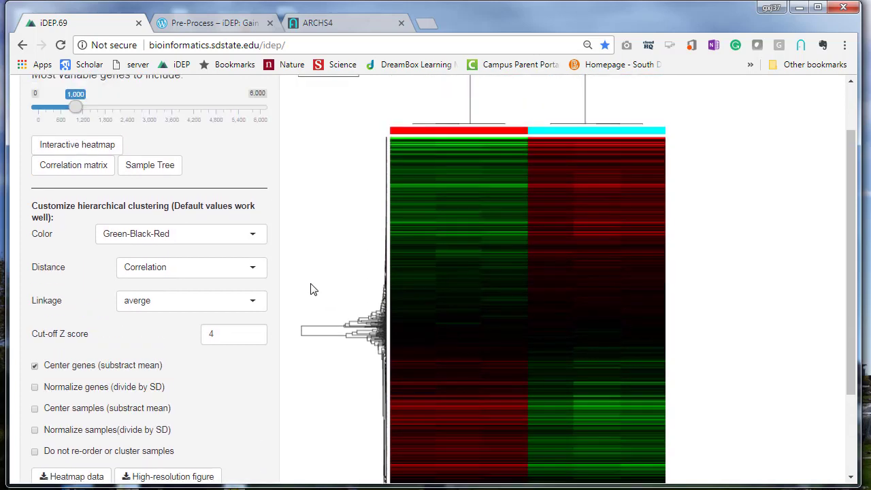
Try the Blue-White-Red color scheme on the heatmap and restore Green-Black-Red
click(173, 236)
click(167, 272)
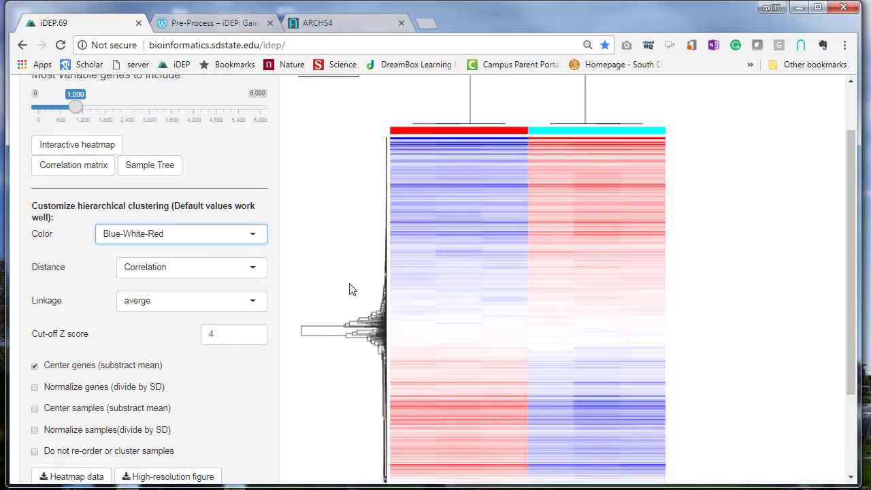
key(ctrl+minus)
key(ctrl+minus)
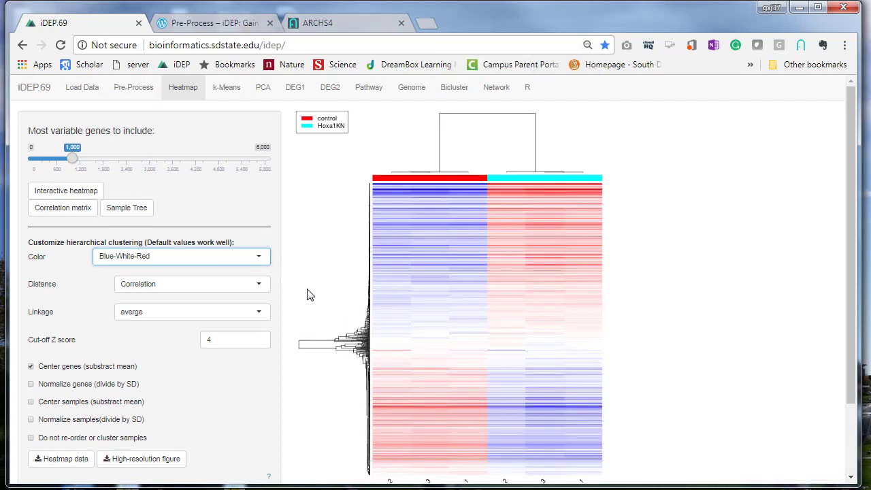
click(194, 261)
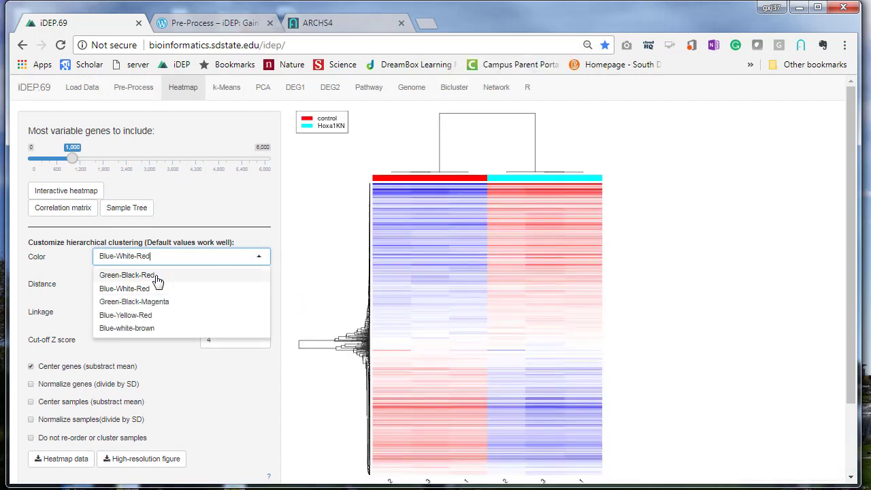
click(186, 276)
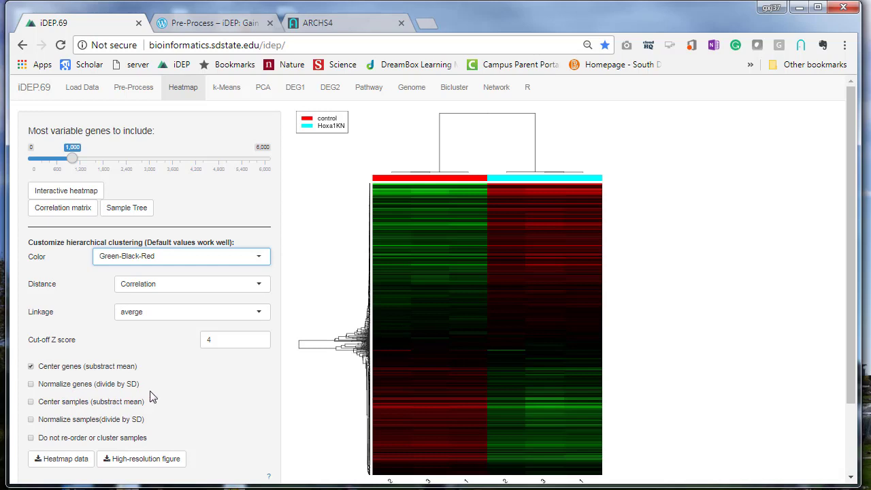
Normalize the genes by dividing by SD and look over the redrawn heatmap down to its color key
click(31, 385)
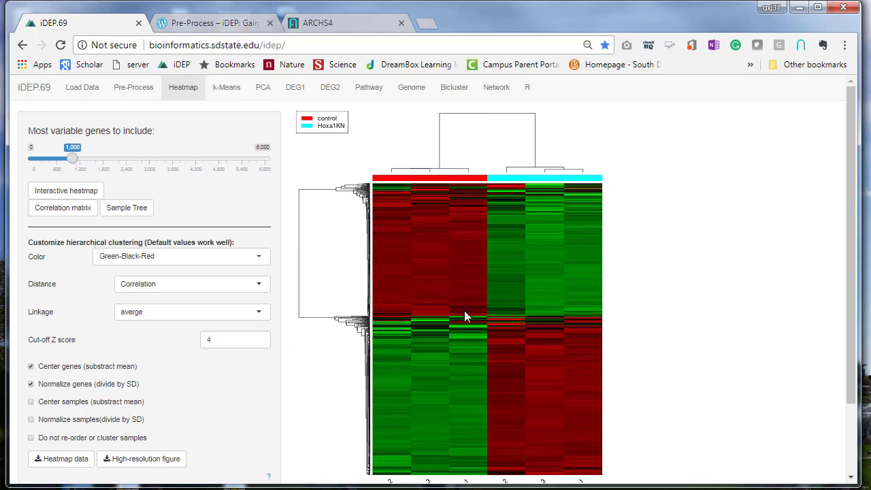
scroll(409, 366, down, 2)
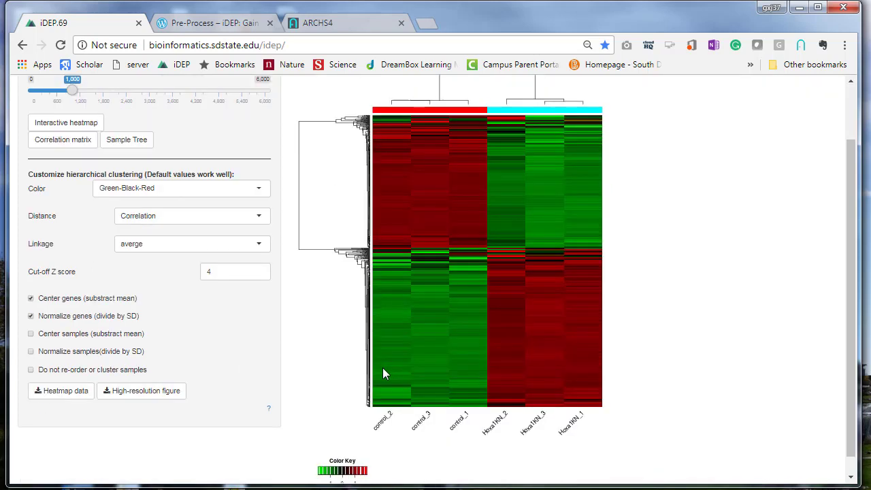
scroll(305, 374, up, 2)
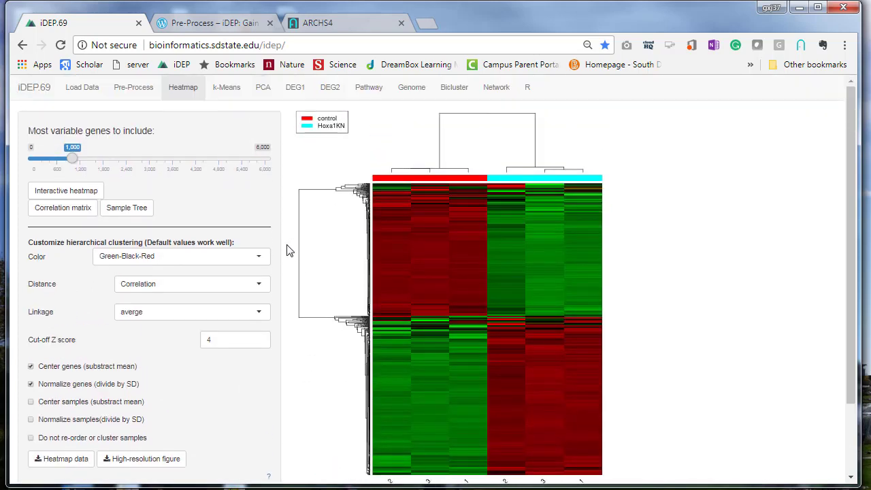
Open the interactive heatmap and include the 1,700 most variable genes
click(74, 193)
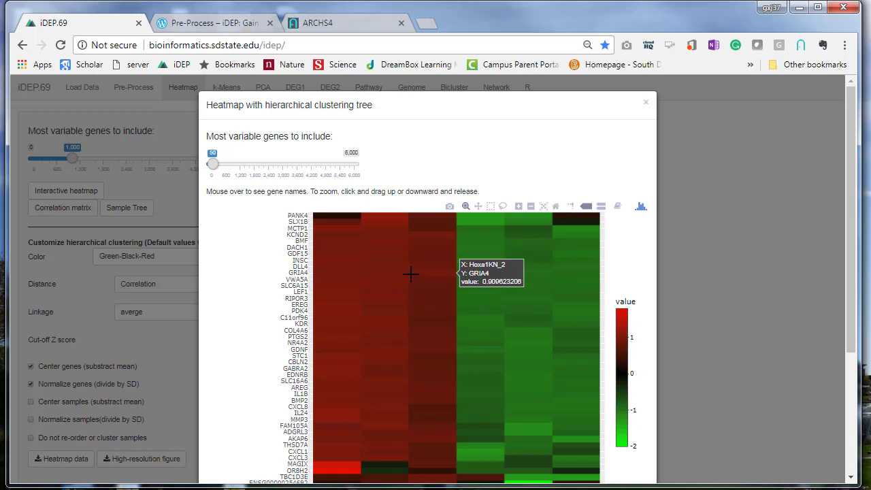
drag(213, 165, 253, 178)
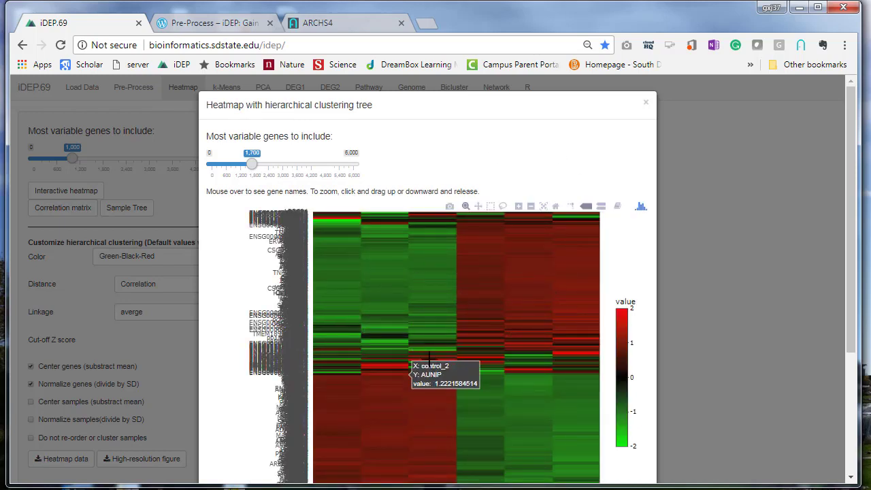
Zoom into the mixed-pattern band in the middle of the interactive heatmap, reset the view, and zoom into a neighbouring band
scroll(556, 315, down, 1)
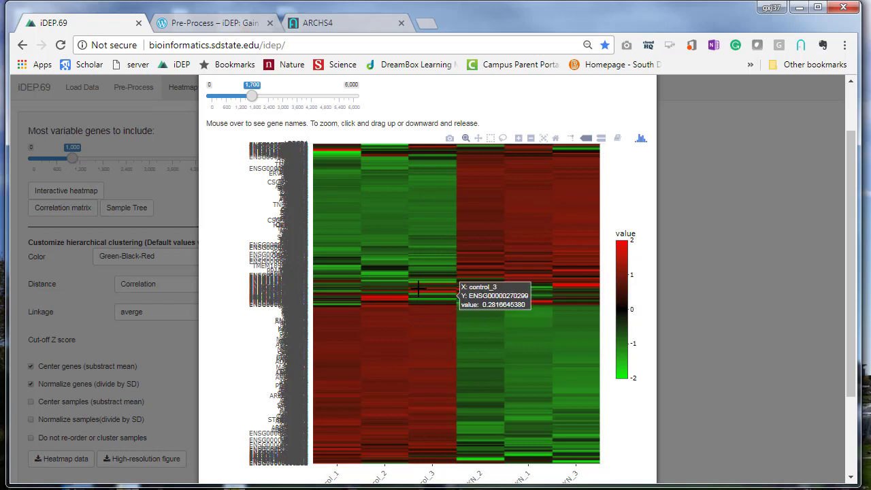
mouse_move(411, 280)
mouse_down()
mouse_move(415, 303)
mouse_move(415, 292)
mouse_up()
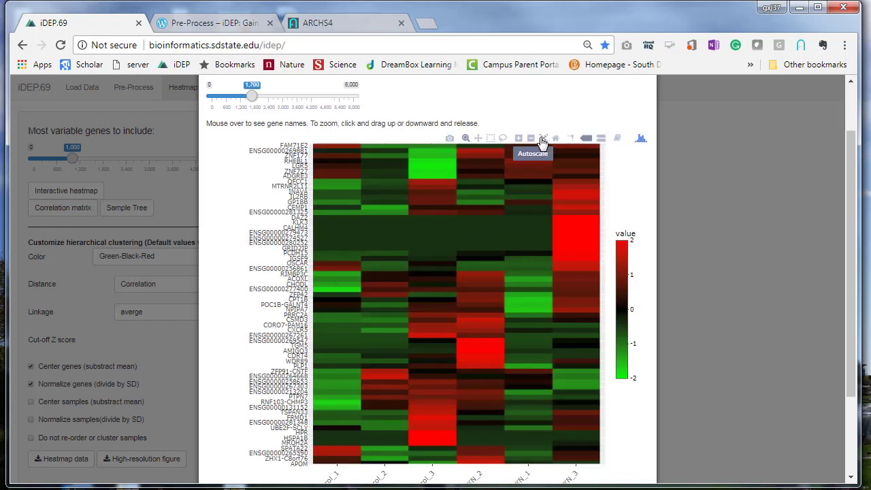
double_click(534, 176)
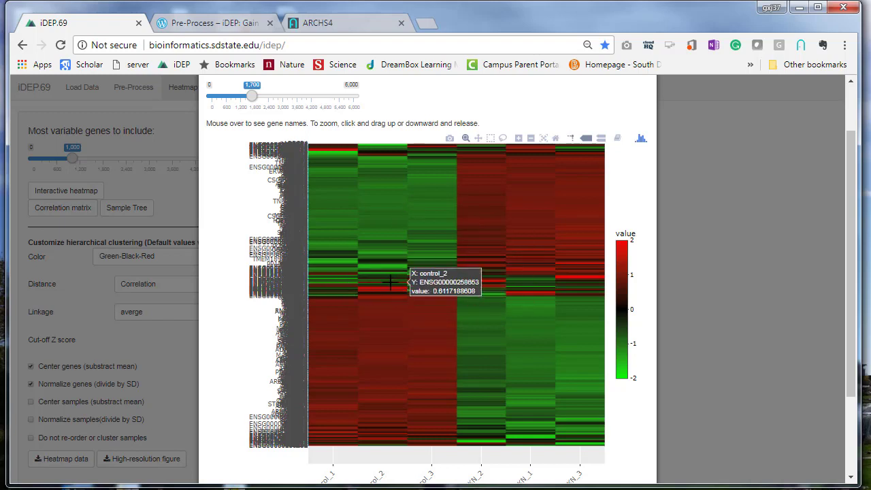
drag(394, 283, 399, 297)
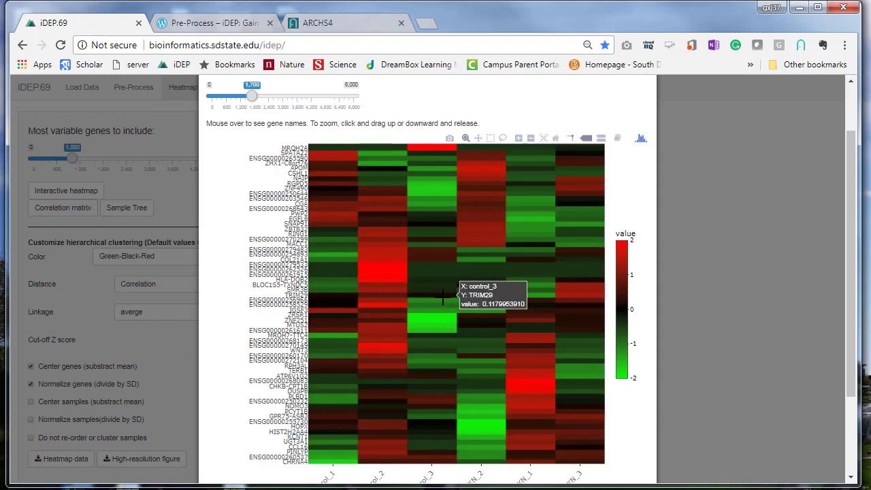
Save the zoomed heatmap as the image newplot.png, view it enlarged in Windows Photo Viewer, and close the viewer
click(450, 140)
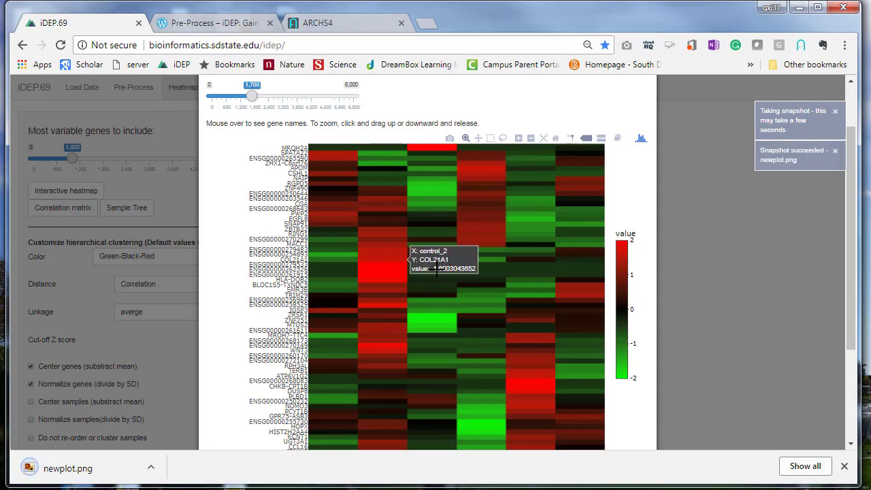
click(31, 468)
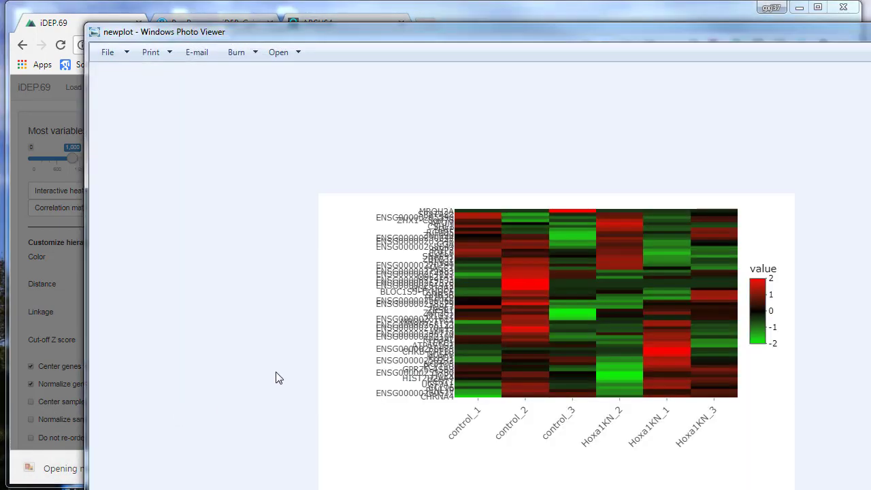
scroll(448, 342, up, 4)
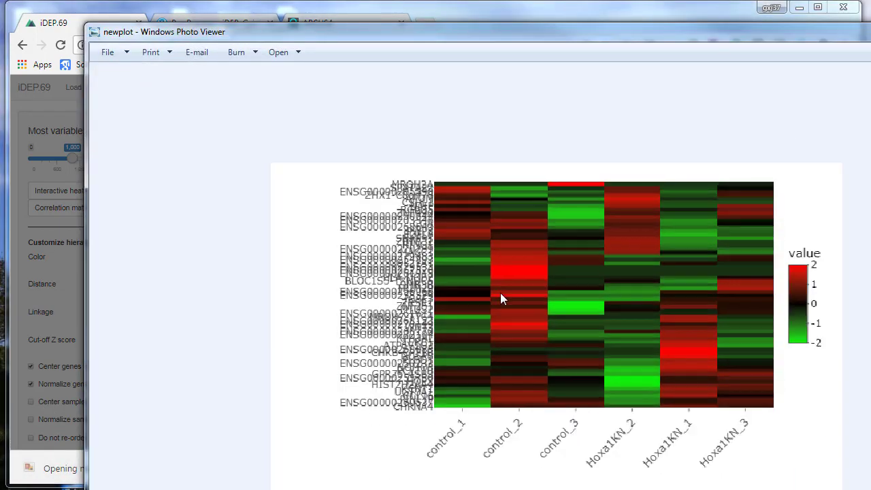
key(alt+F4)
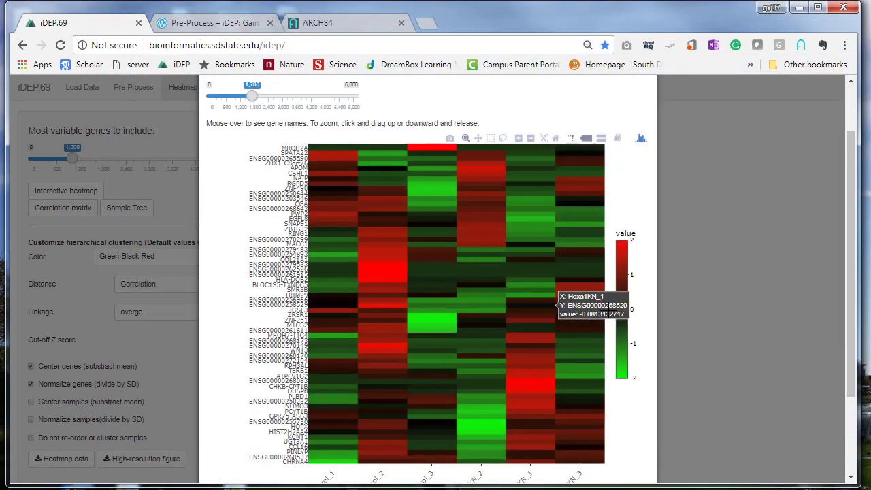
Narrow and reposition the browser window so the desktop shows beside it, and close the interactive heatmap
drag(861, 237, 670, 251)
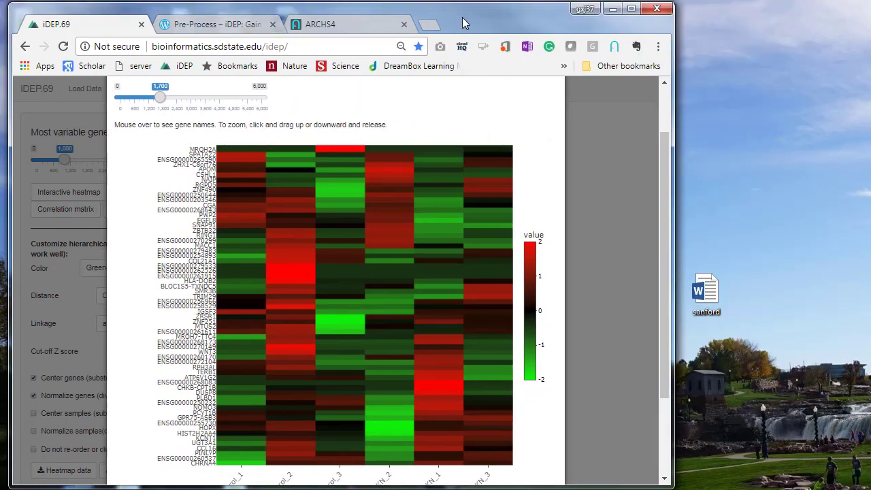
drag(462, 17, 534, 17)
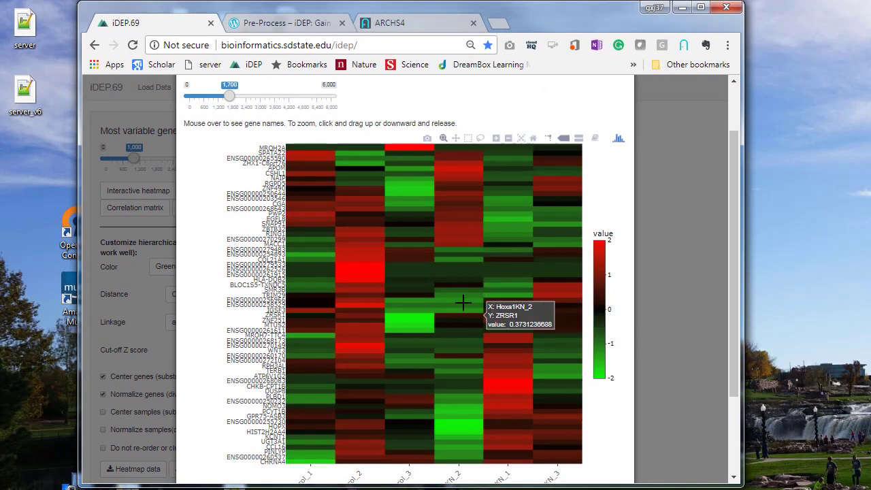
drag(743, 203, 671, 218)
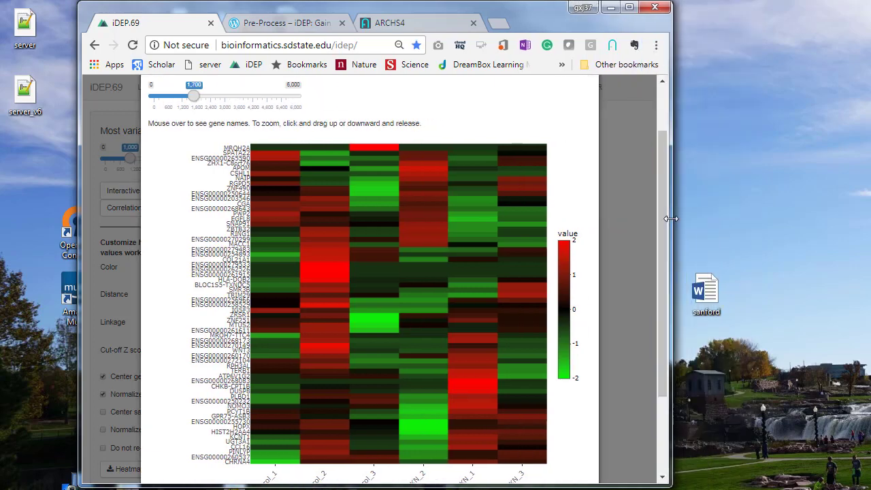
click(623, 207)
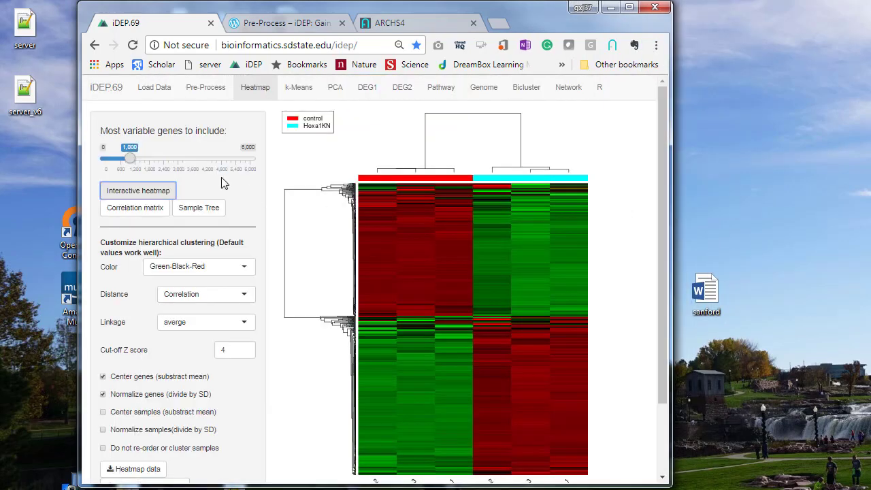
Reopen the interactive heatmap and zoom into the mixed-pattern band between the two large gene clusters
click(137, 193)
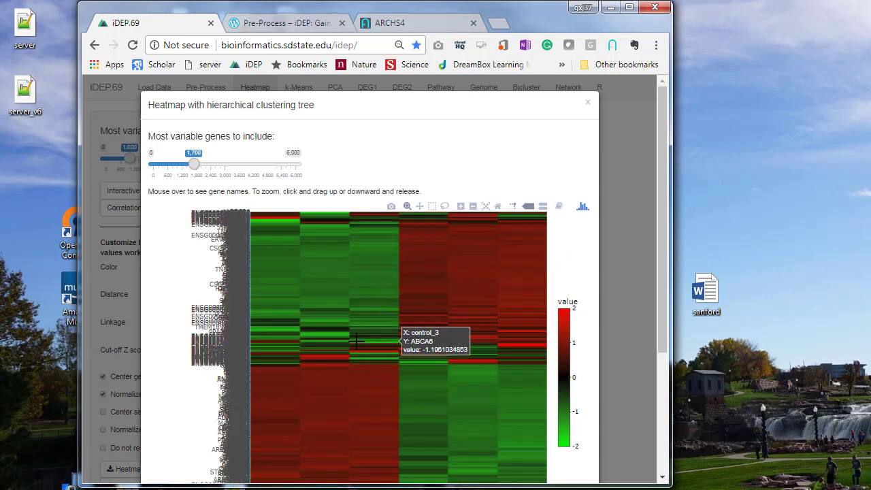
mouse_move(356, 343)
mouse_down()
mouse_move(351, 361)
mouse_move(355, 352)
mouse_up()
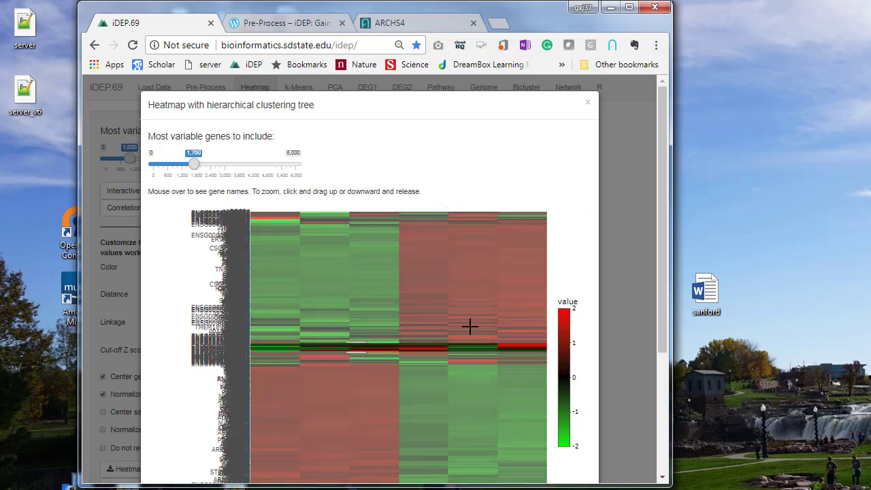
Close the interactive heatmap, then show the sample correlation matrix without its Pearson's correlation coefficient labels
drag(469, 327, 469, 327)
click(588, 103)
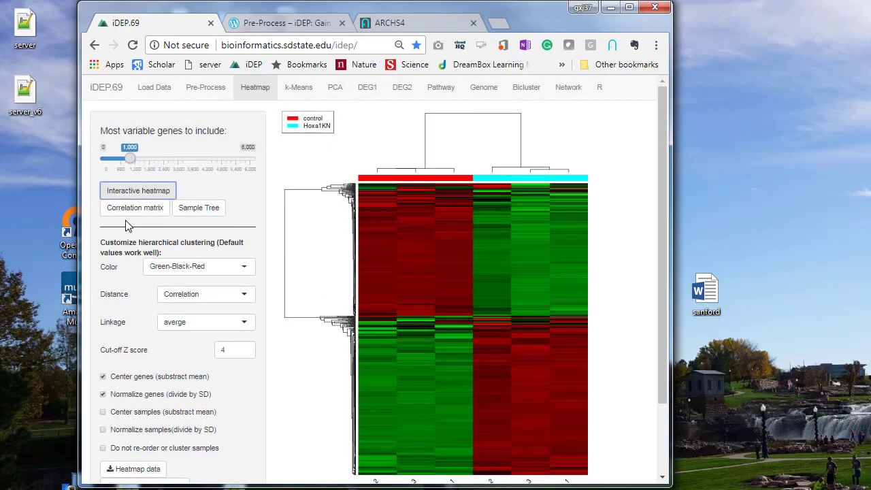
click(131, 209)
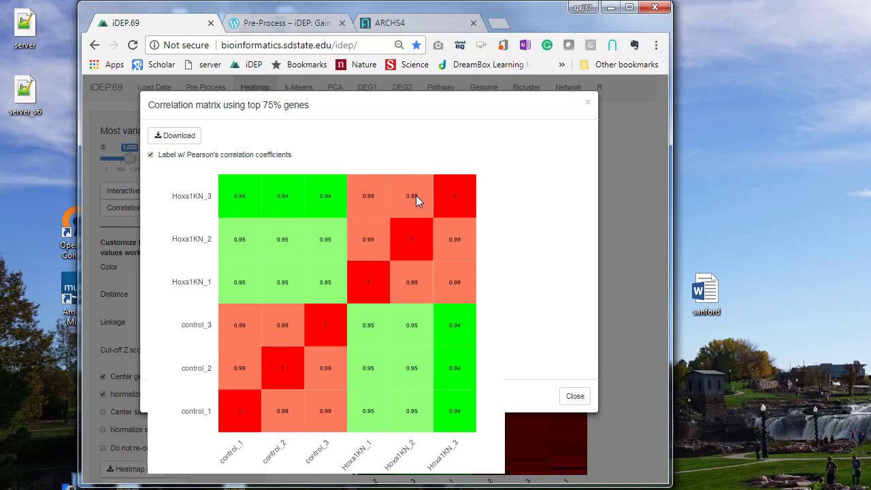
click(151, 156)
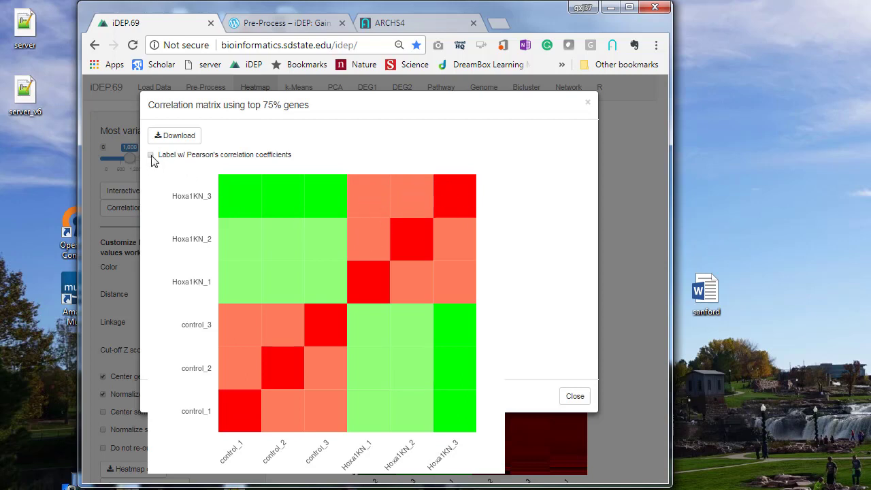
Download the correlation matrix as correlationMatrix.csv, view it in Excel, and close the spreadsheet
click(171, 136)
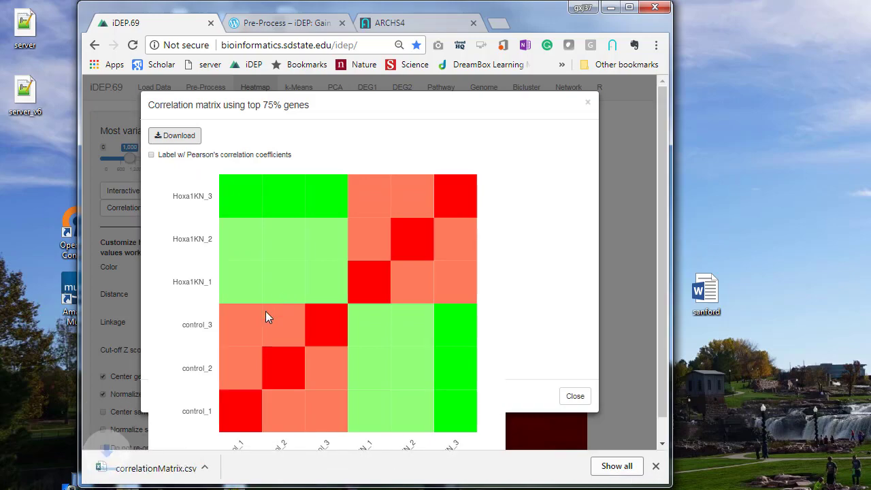
click(163, 472)
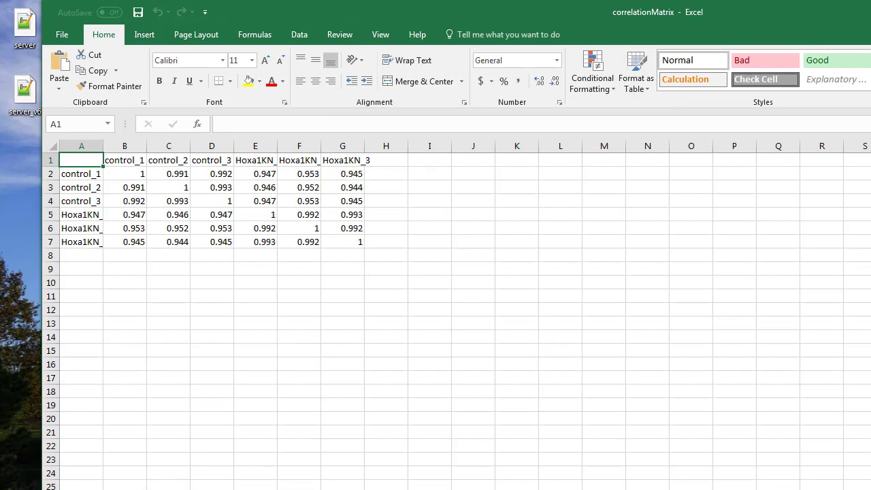
key(alt+F4)
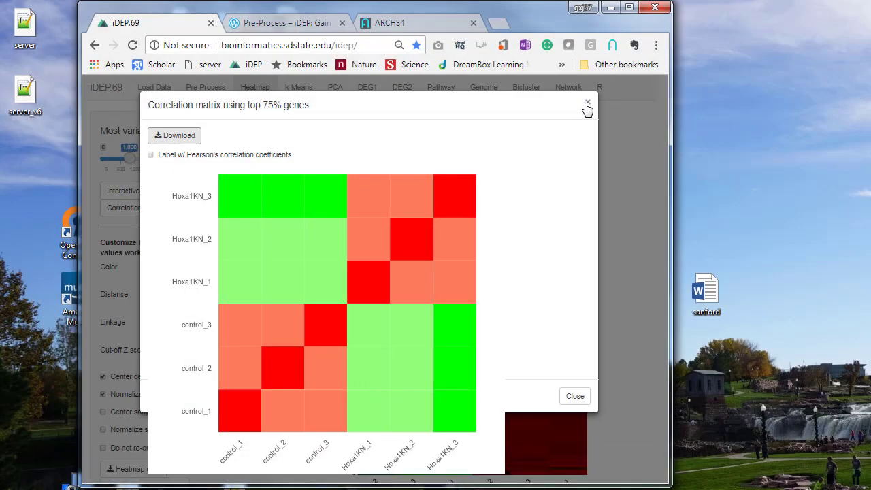
Close the correlation matrix, view the hierarchical clustering tree of the samples, and close it
click(588, 104)
click(212, 208)
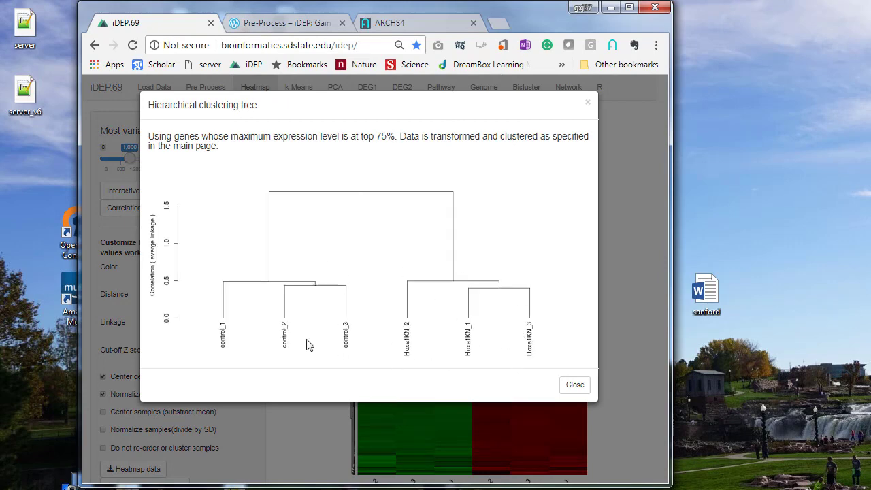
click(575, 385)
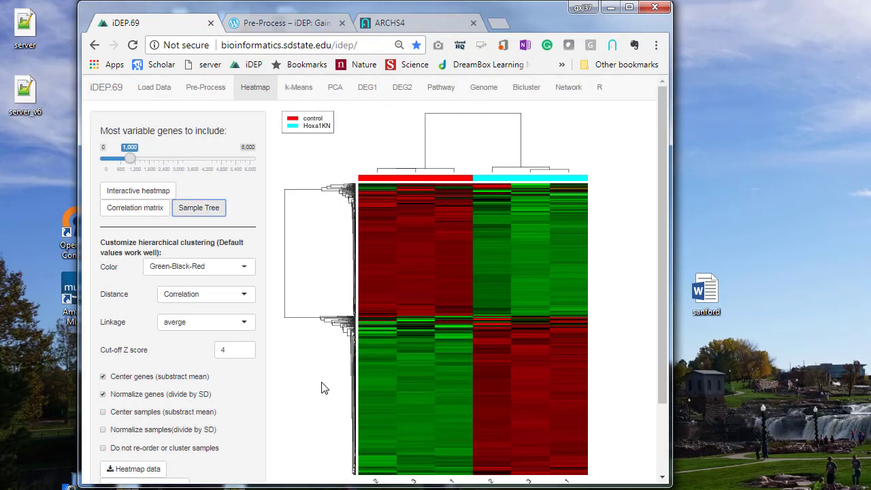
Review the clustered heatmap with its sample labels and download it as a high-resolution TIFF figure
scroll(267, 409, down, 2)
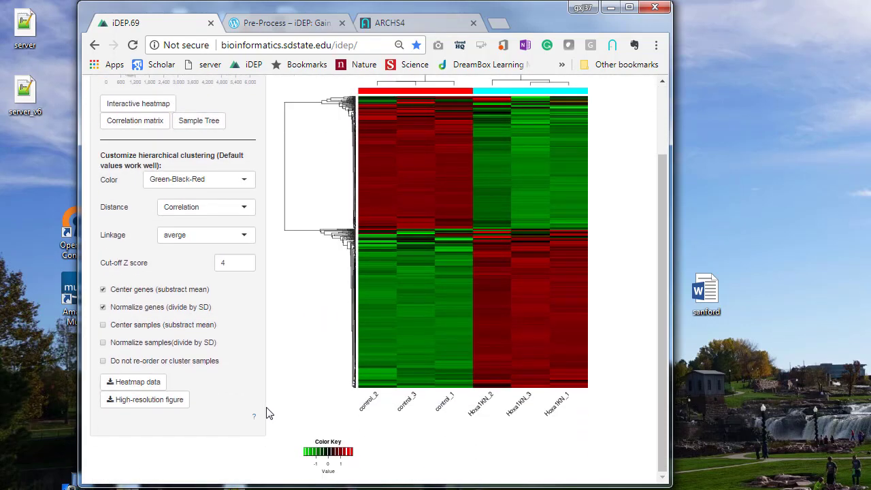
scroll(265, 411, up, 2)
scroll(269, 413, down, 1)
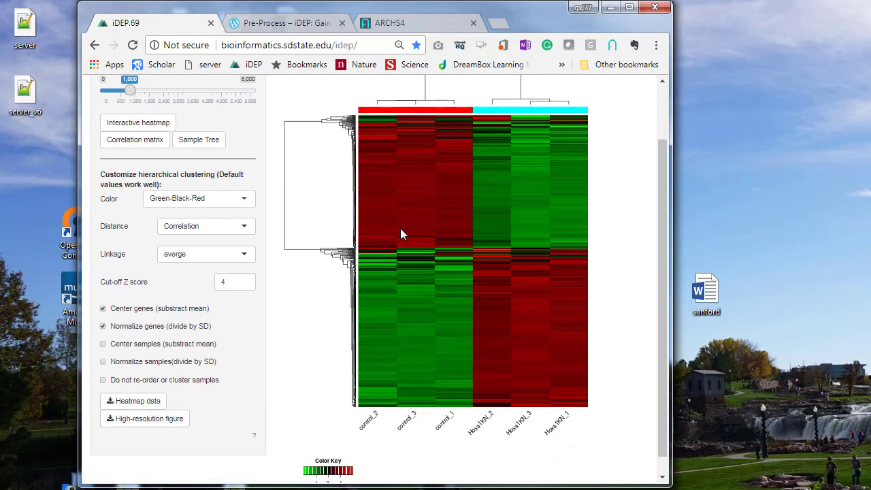
scroll(391, 249, up, 1)
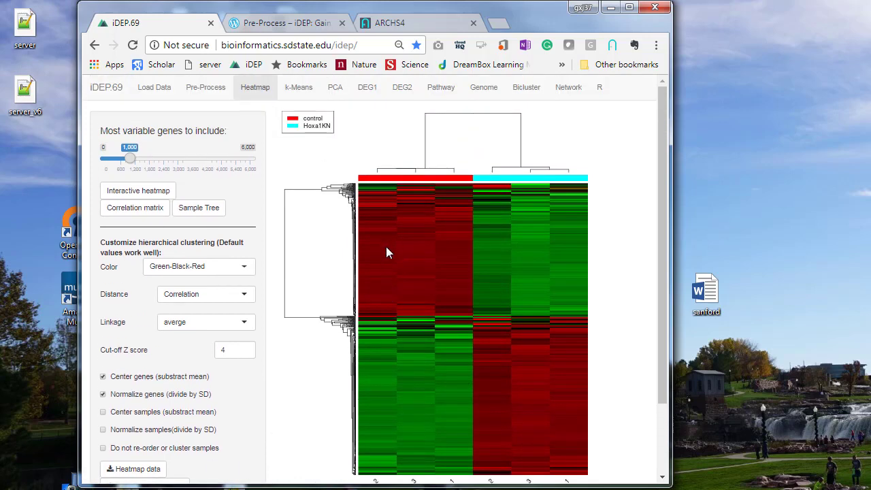
scroll(381, 259, down, 1)
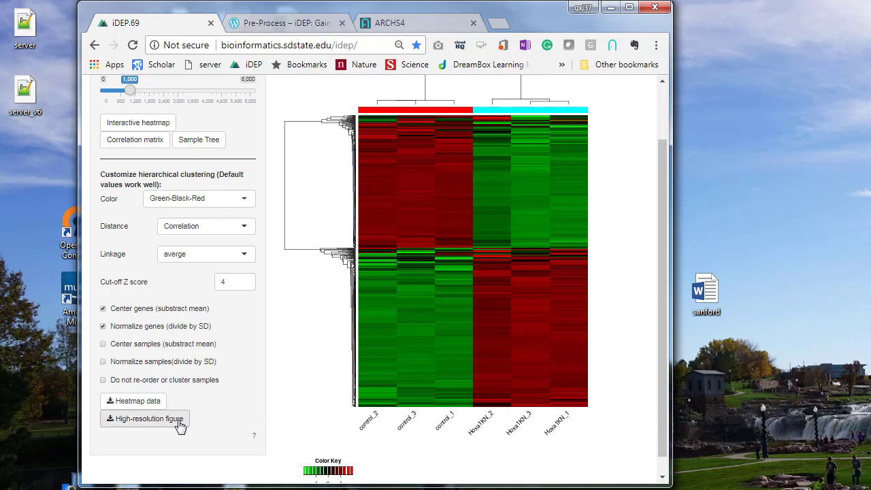
click(123, 417)
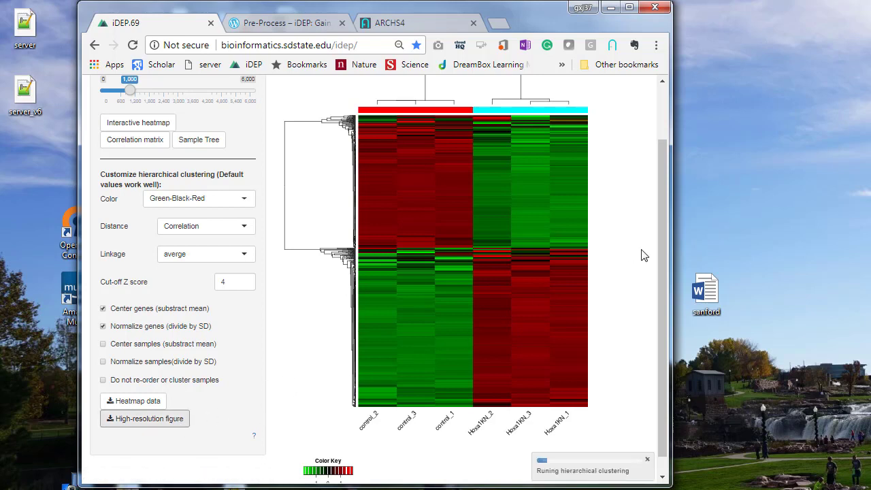
drag(662, 248, 661, 267)
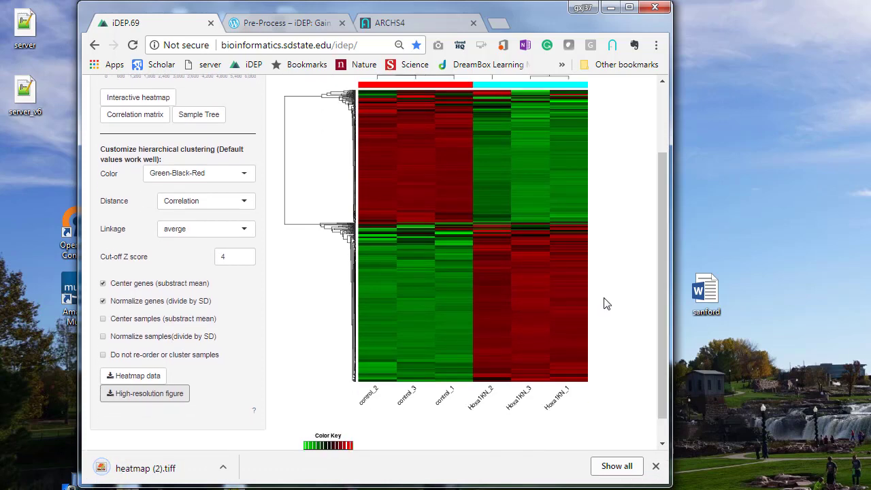
View the downloaded heatmap (2).tiff in Windows Photo Viewer, enlarge the area around the sample labels, and close the viewer
click(112, 470)
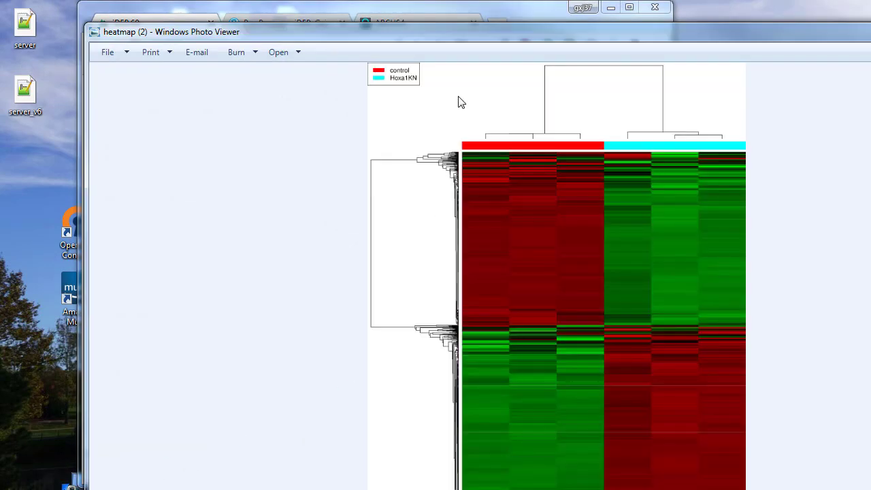
drag(468, 40, 293, 1)
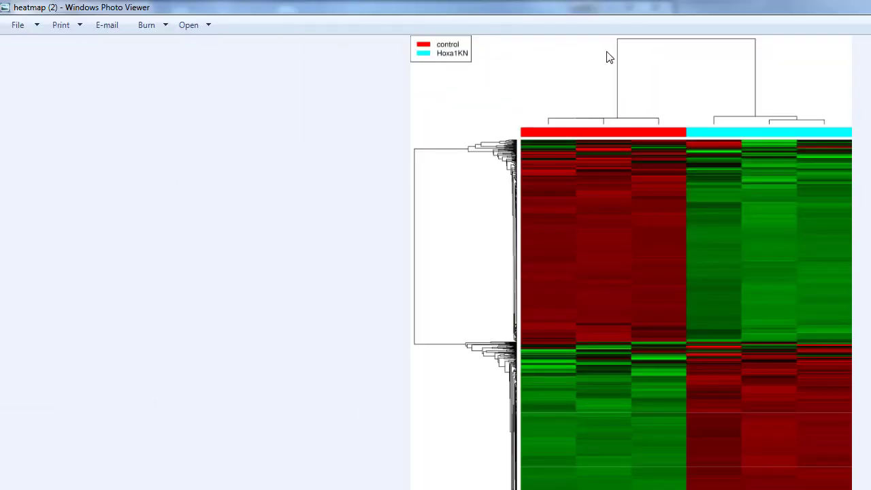
drag(640, 8, 489, 1)
double_click(542, 6)
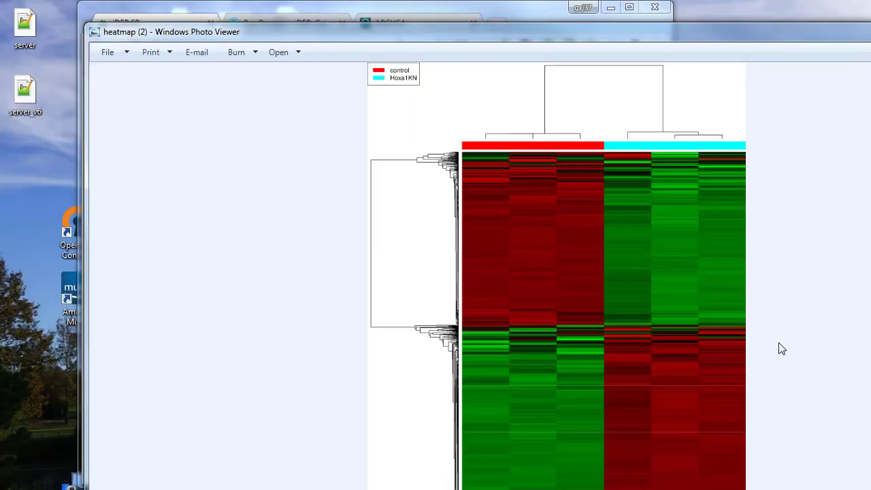
drag(788, 36, 759, 23)
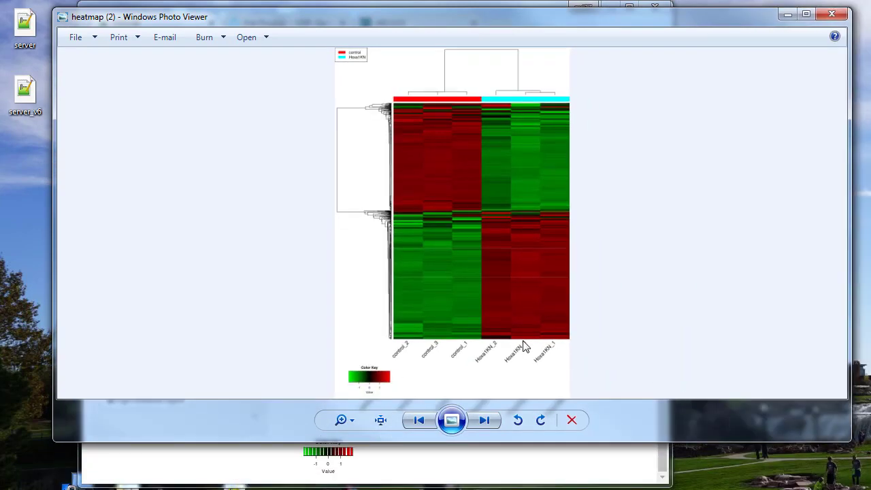
scroll(523, 348, up, 4)
scroll(511, 350, up, 1)
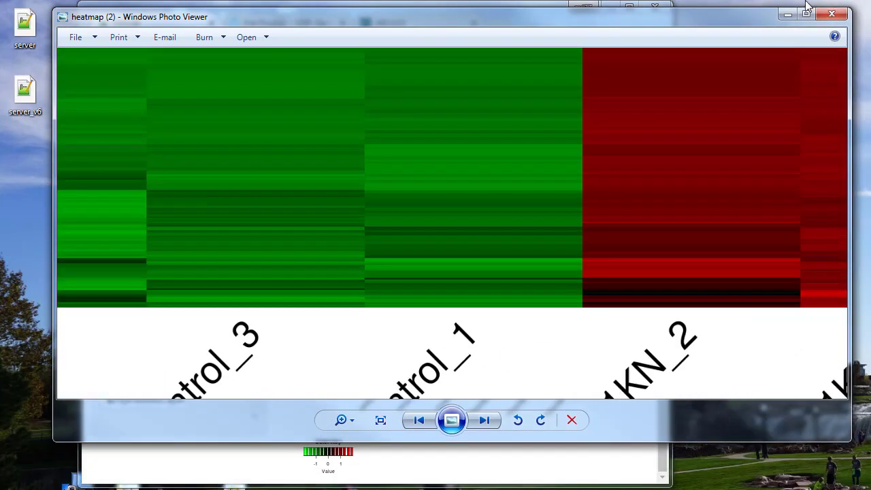
click(832, 14)
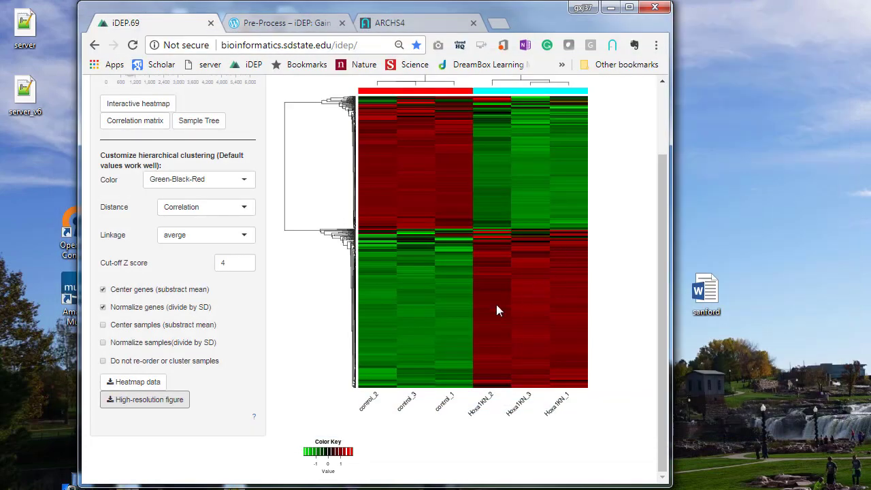
Turn off both sample re-ordering or clustering and gene normalization by SD, and examine the redrawn heatmap
scroll(539, 315, up, 1)
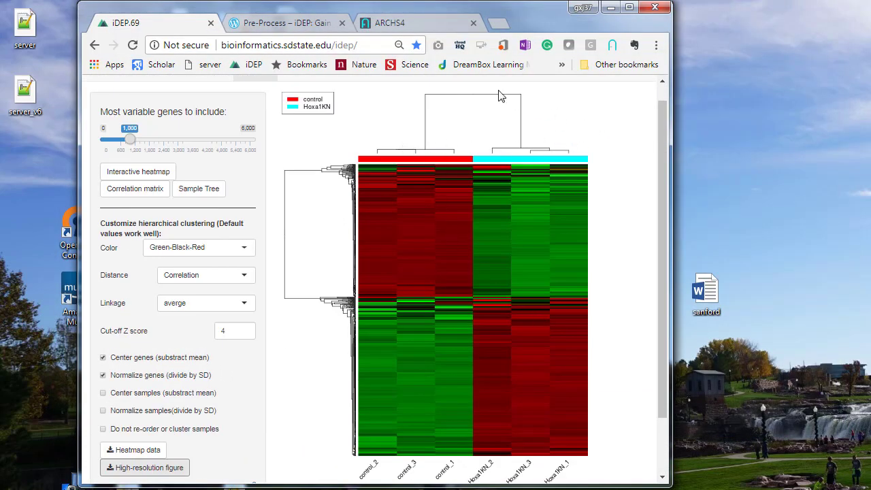
scroll(449, 197, down, 1)
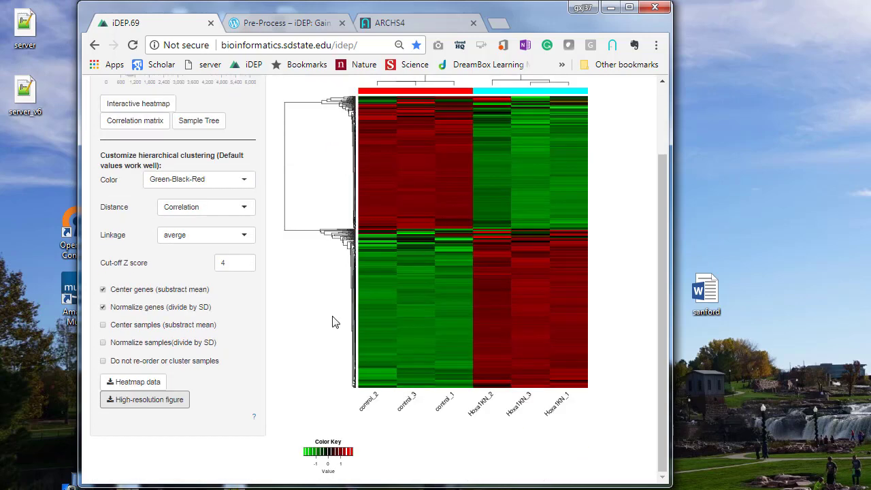
click(103, 362)
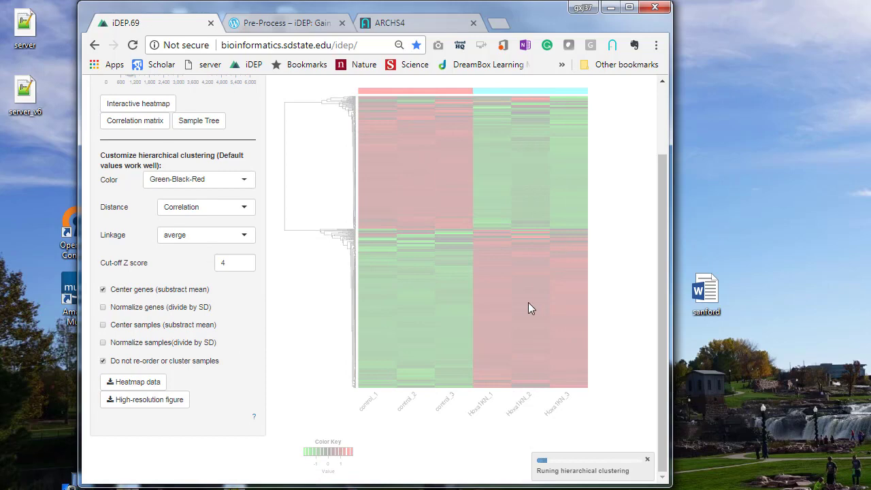
scroll(528, 295, up, 1)
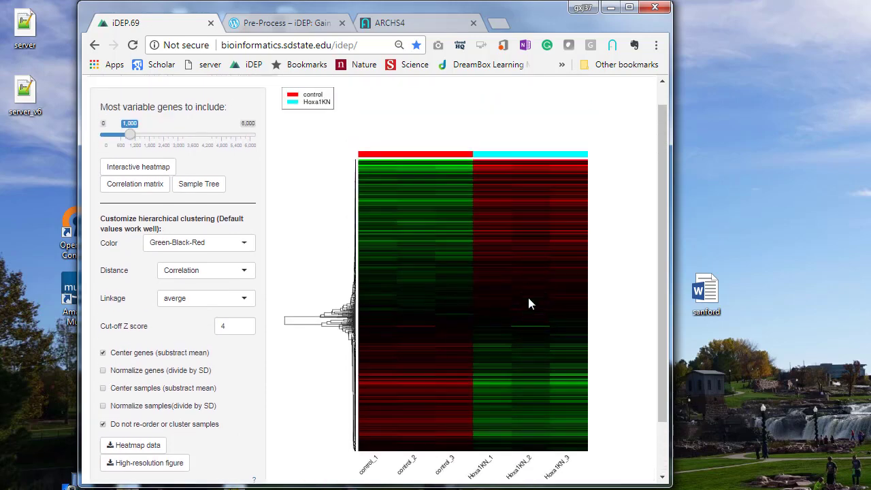
scroll(428, 270, down, 1)
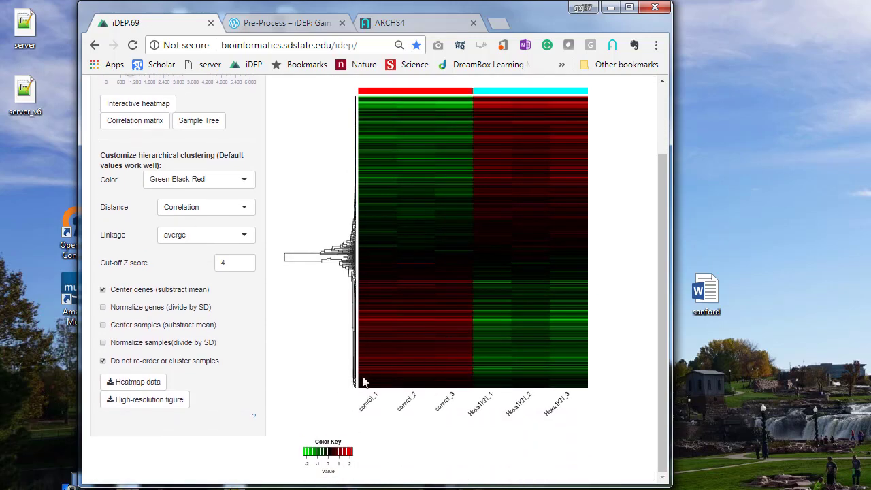
scroll(347, 379, up, 1)
scroll(336, 401, down, 1)
scroll(327, 374, up, 1)
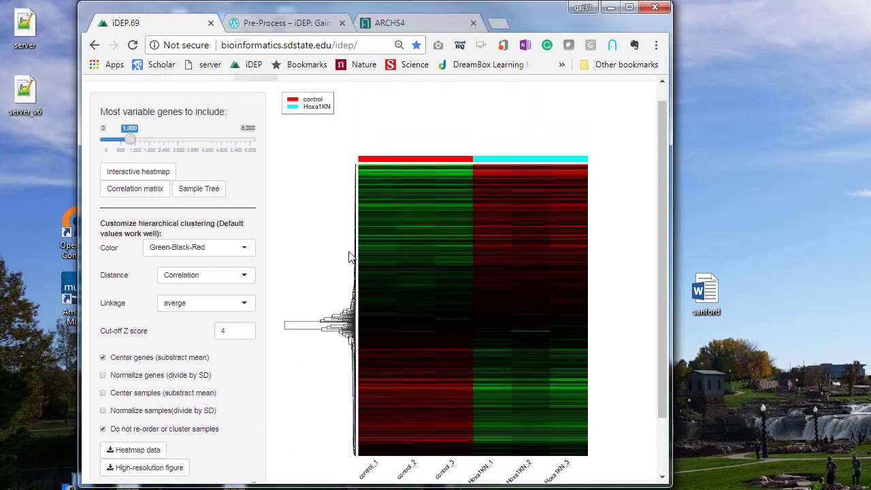
scroll(338, 279, up, 1)
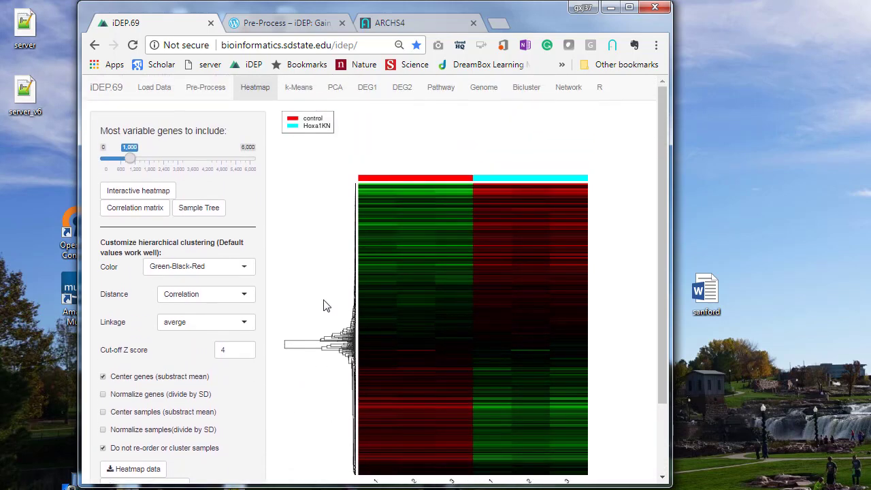
Open the k-Means clustering analysis, enlarge the page to 90%, and widen the browser window
click(297, 89)
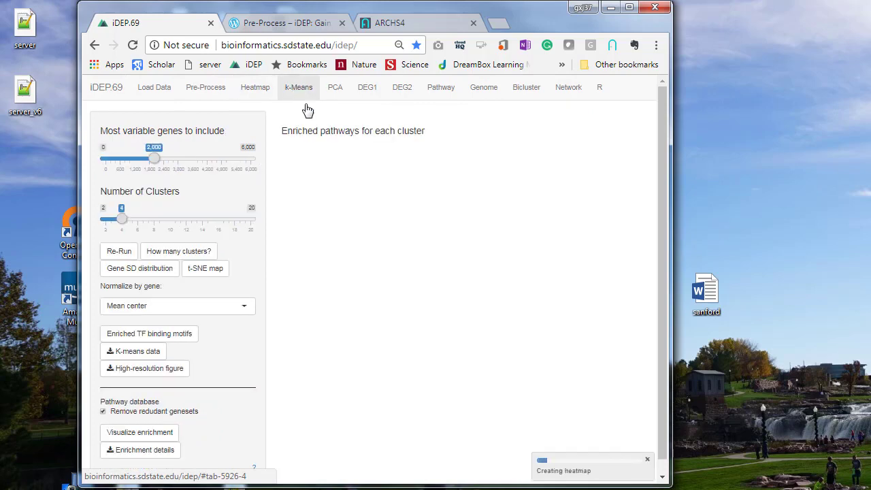
key(ctrl+plus)
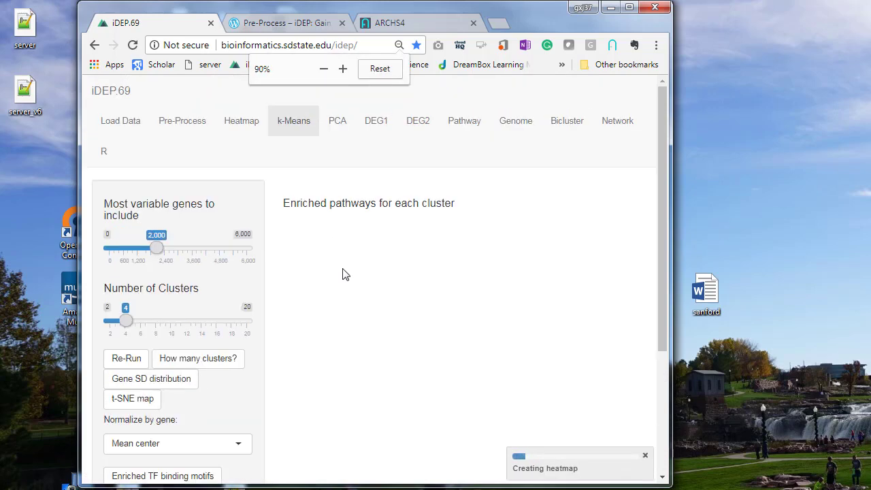
drag(672, 272, 835, 267)
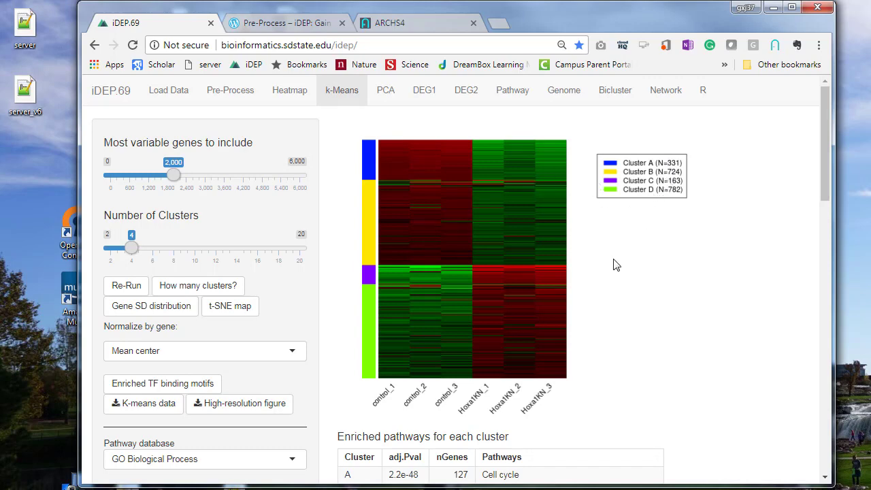
Examine the GO Biological Process pathways enriched in k-Means clusters A, B and C, highlighting the cell cycle entry of cluster A
scroll(609, 236, down, 4)
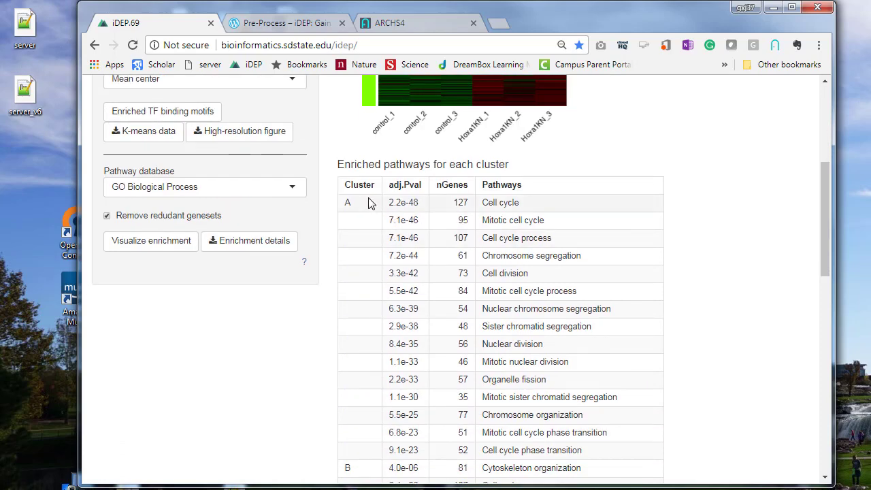
scroll(435, 259, down, 1)
scroll(522, 268, up, 3)
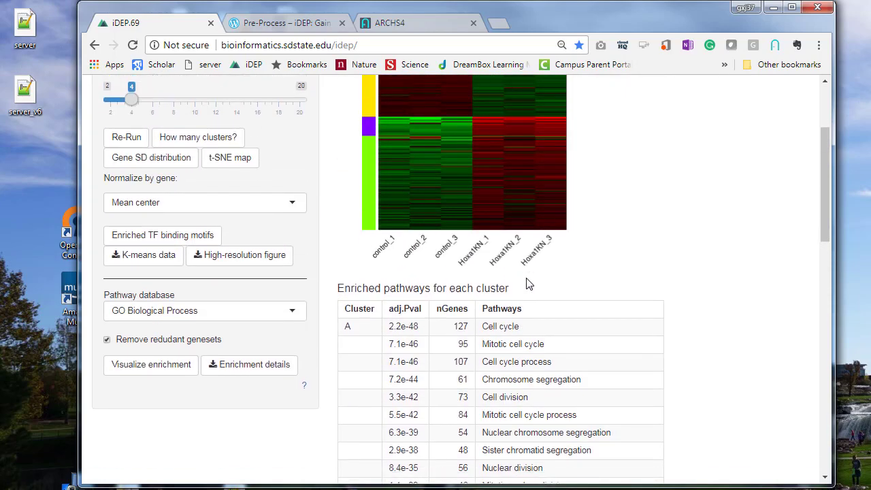
scroll(530, 285, down, 2)
drag(529, 204, 488, 203)
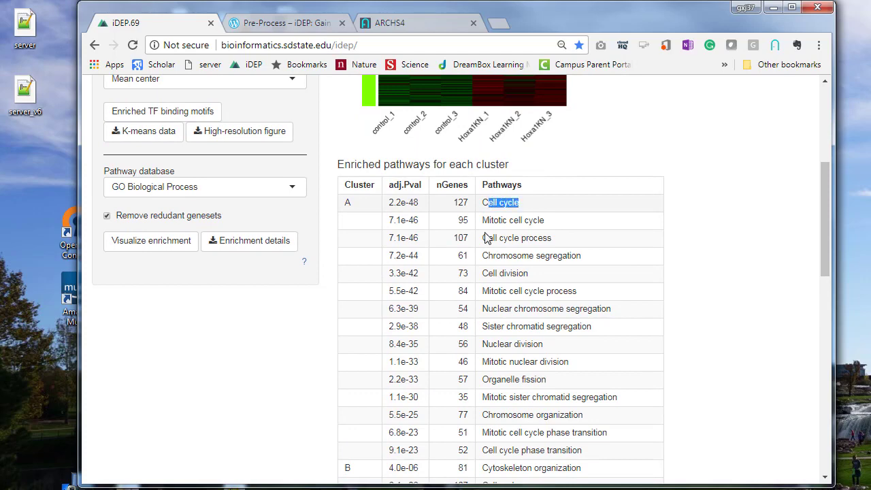
scroll(484, 273, down, 4)
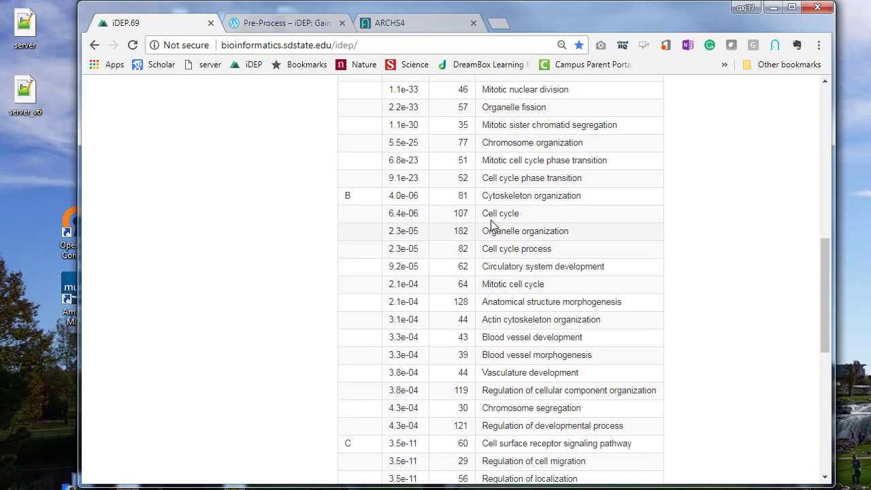
scroll(488, 219, down, 3)
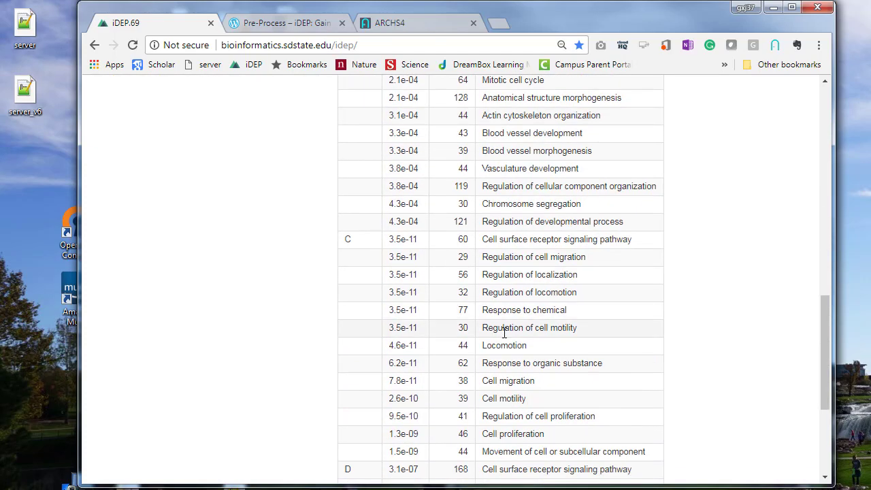
Examine the GO Biological Process pathways enriched in k-Means clusters C and D, and return to the cluster heatmap
scroll(504, 332, down, 1)
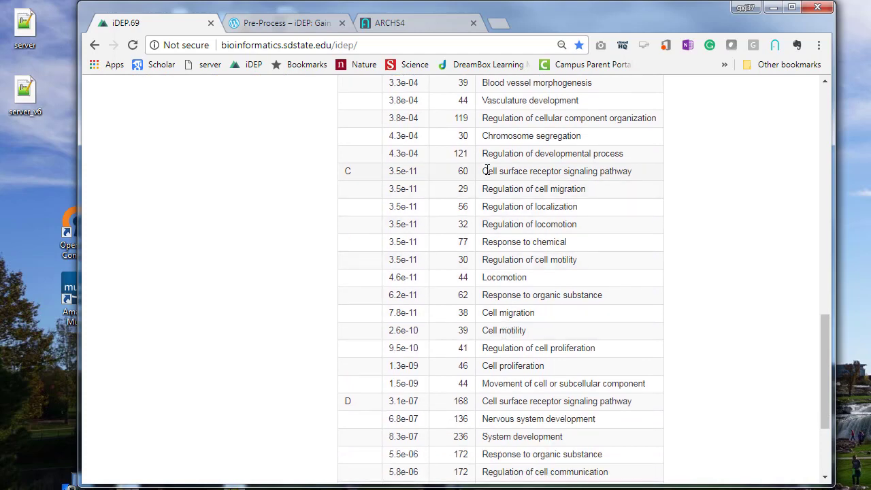
scroll(519, 361, down, 2)
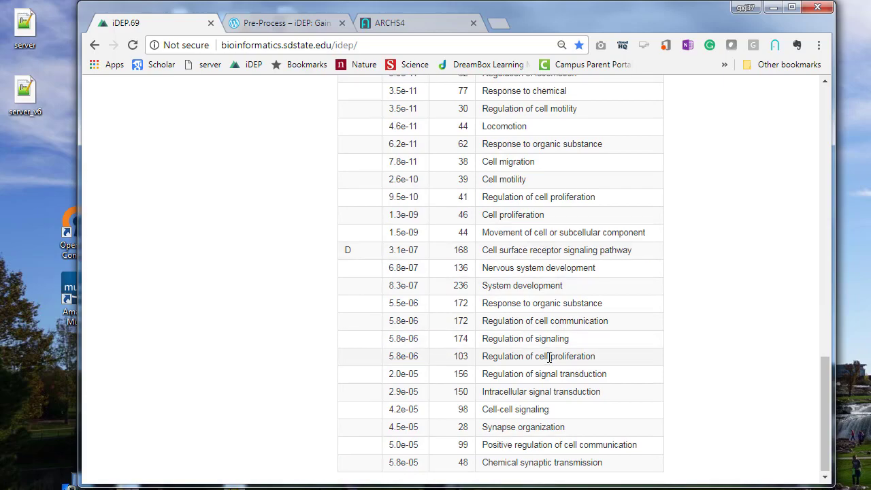
scroll(551, 334, up, 8)
scroll(552, 366, up, 6)
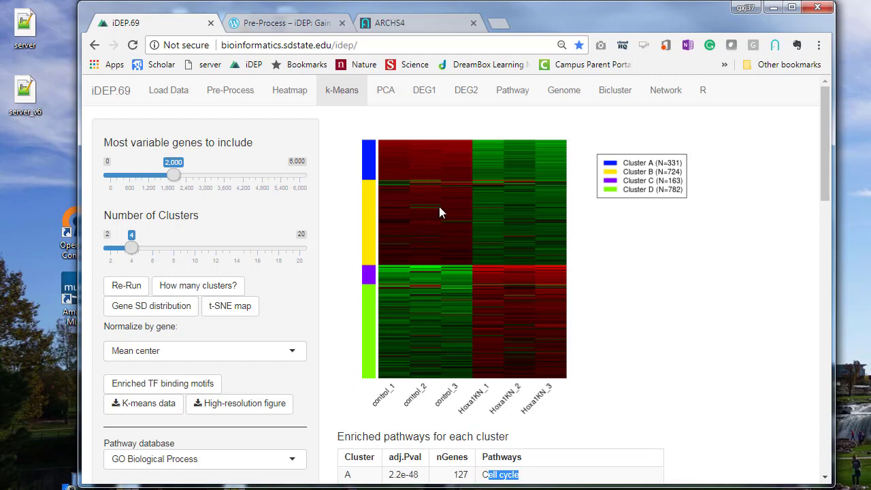
Consult the elbow plot for choosing the number of clusters, and reduce the k-Means clustering to 2 clusters
click(196, 288)
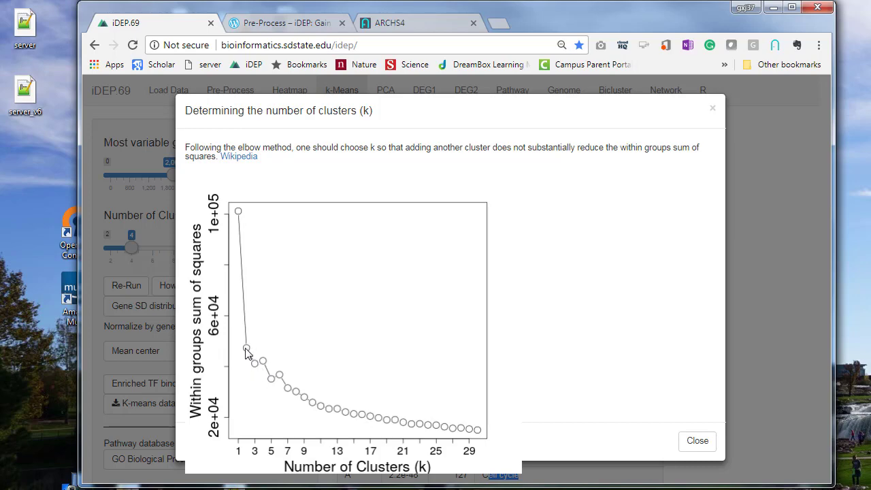
click(697, 442)
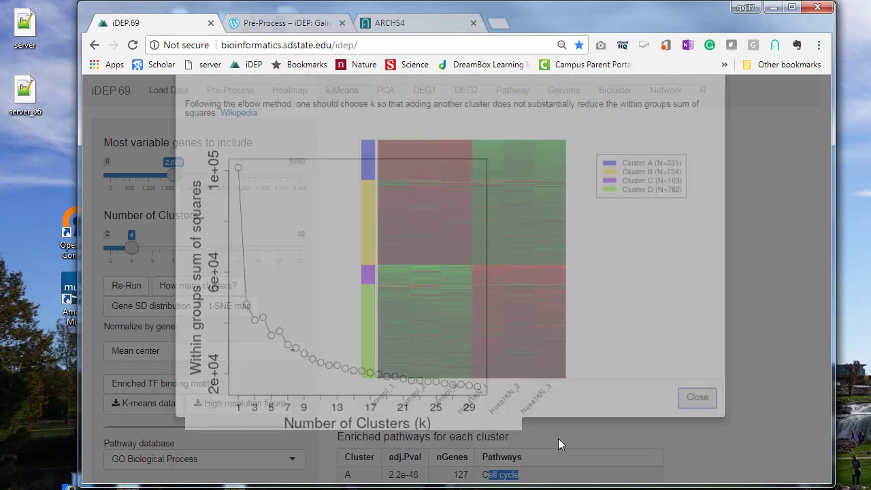
drag(132, 249, 94, 251)
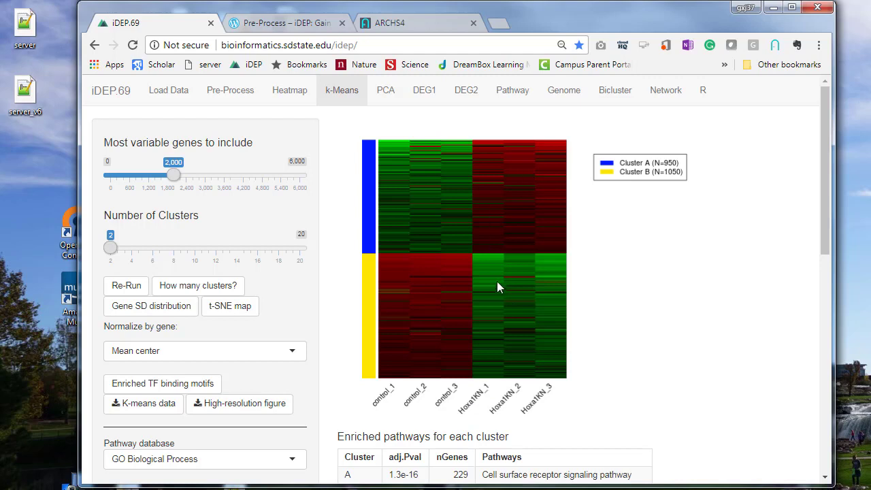
scroll(354, 347, down, 1)
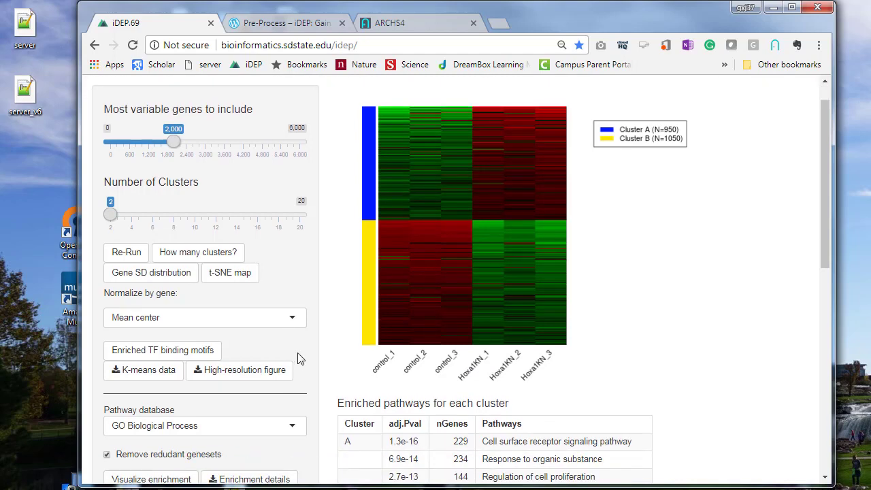
scroll(335, 317, up, 1)
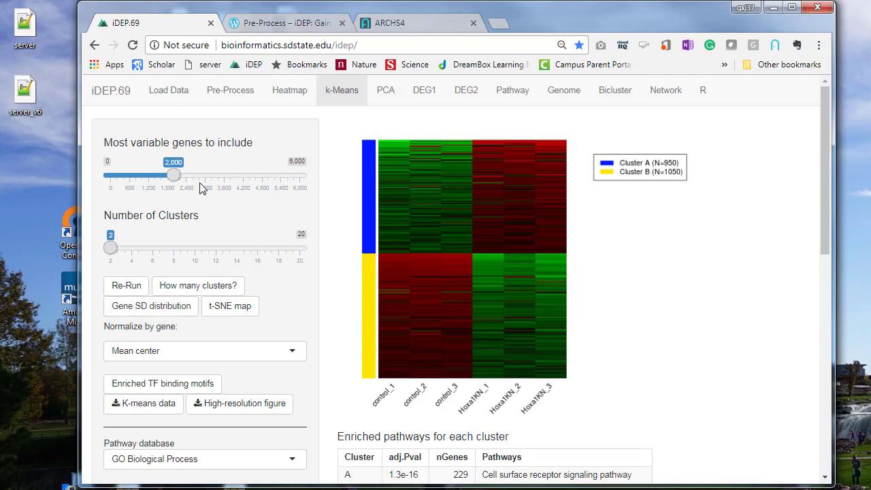
View the gene SD distribution plot down to its standard deviation axis, and close it
click(141, 313)
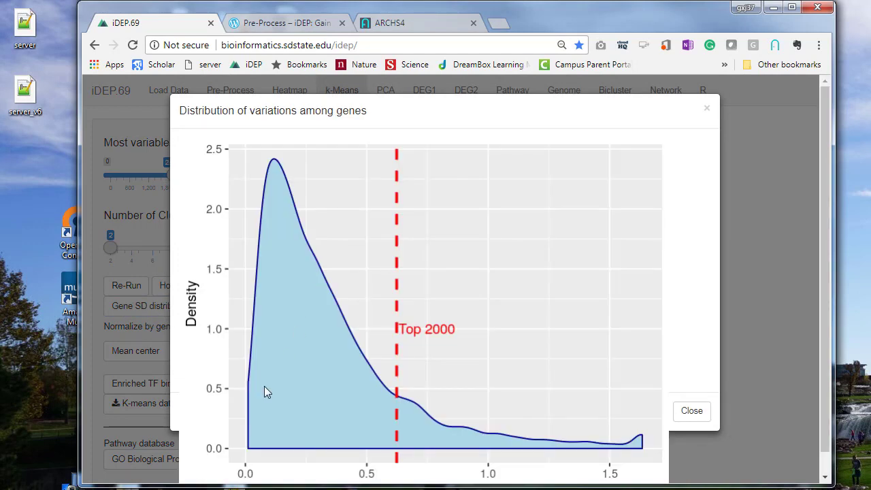
scroll(263, 388, down, 1)
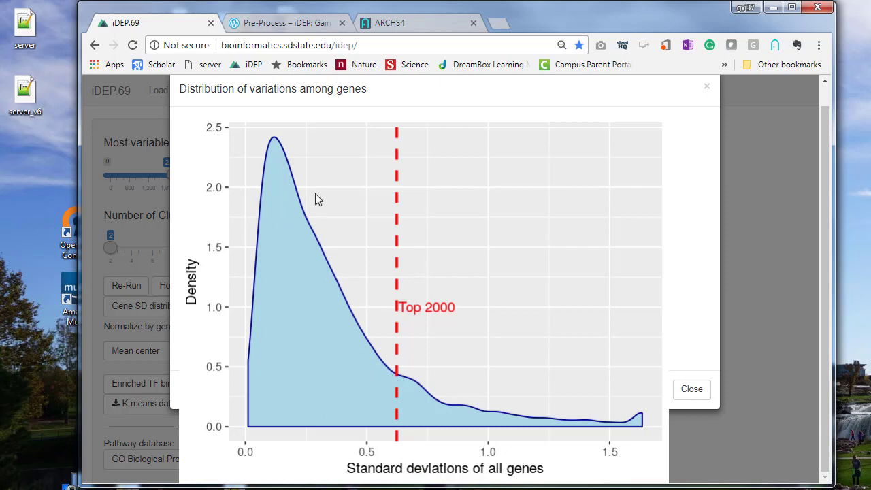
click(708, 90)
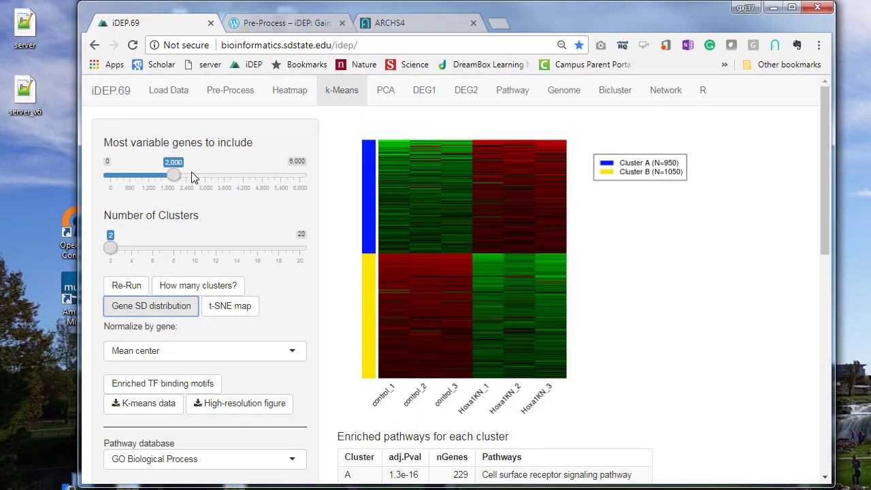
Reduce the most variable genes to include to 1,000, and check the new cutoff in the gene SD distribution plot
drag(179, 176, 142, 176)
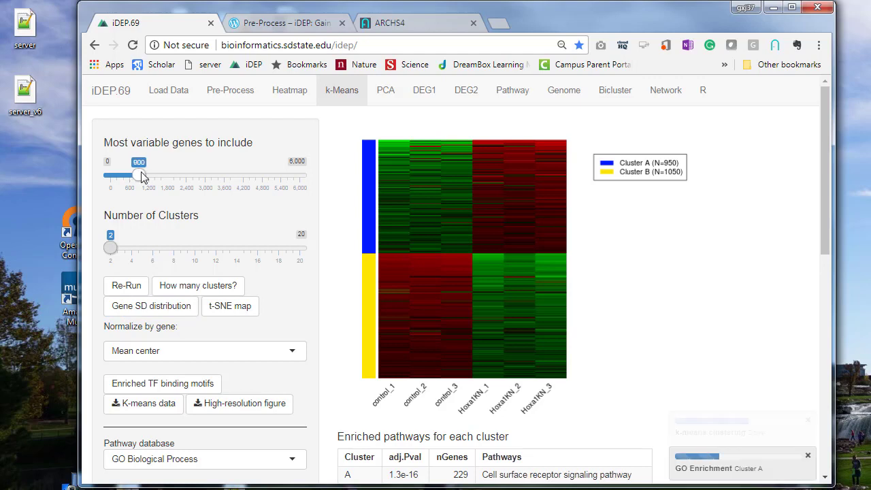
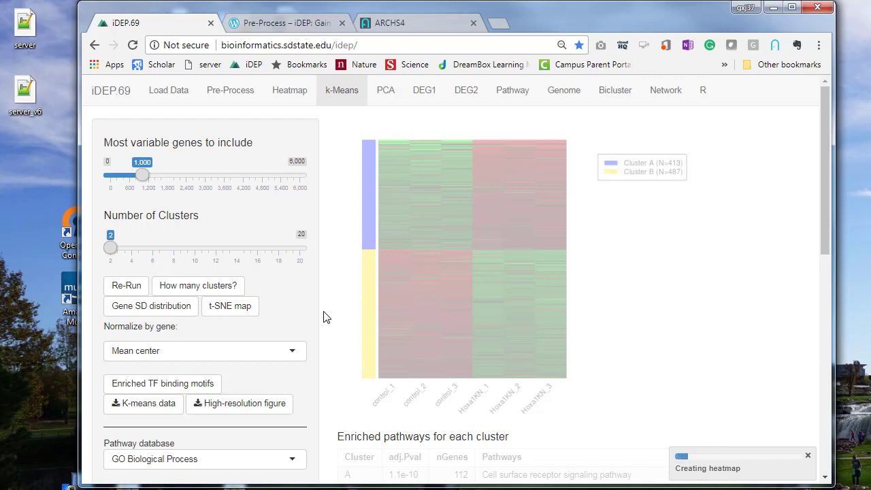
scroll(325, 316, down, 3)
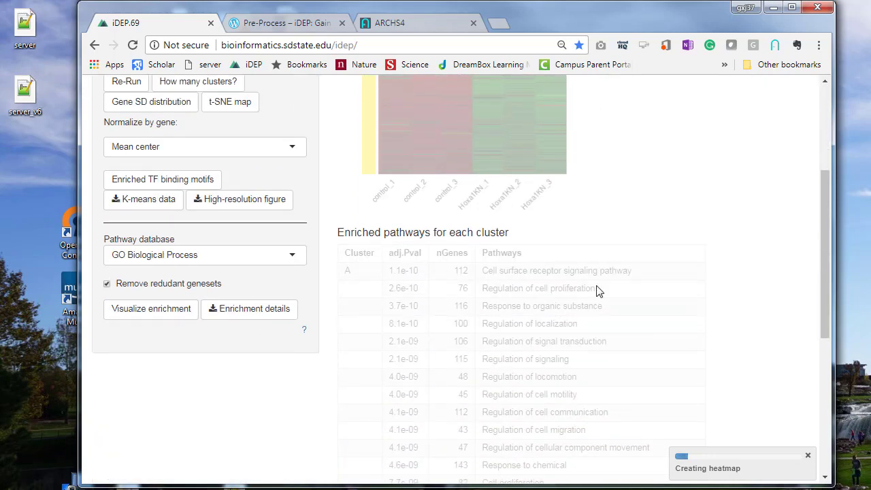
scroll(367, 379, up, 1)
scroll(368, 379, up, 3)
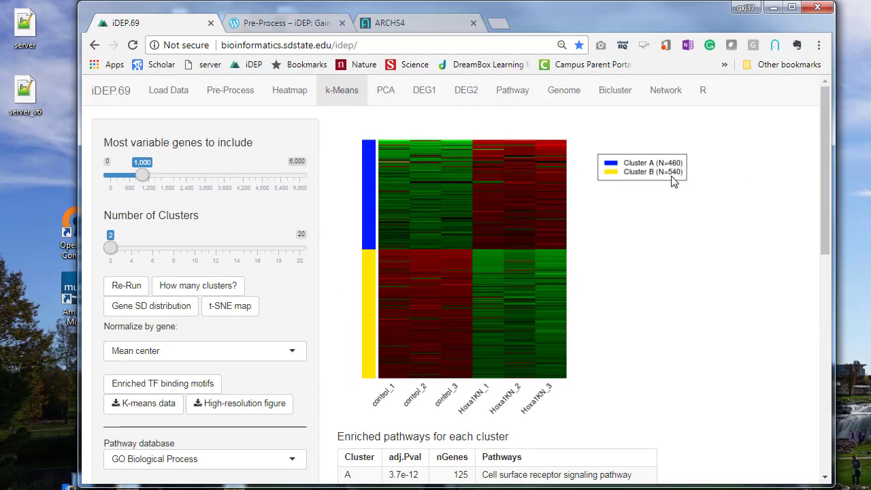
click(194, 311)
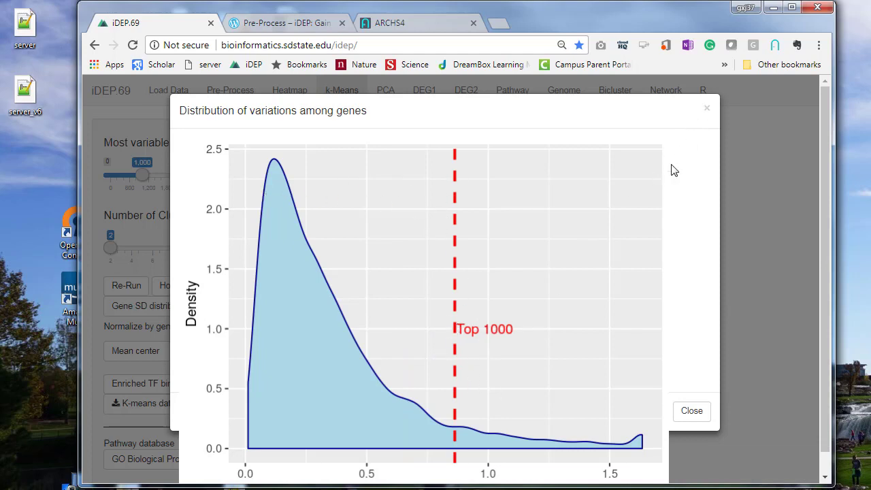
click(707, 109)
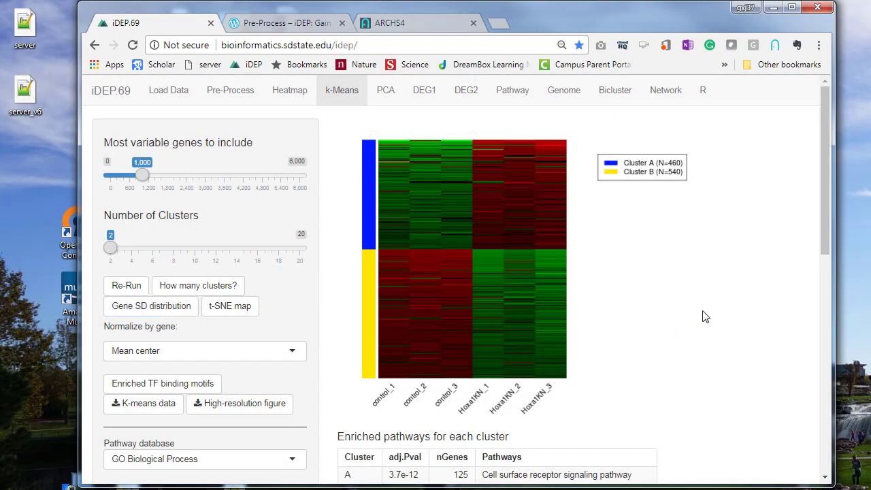
Review the GO Biological Process pathways enriched in clusters A and B, and switch the pathway database to KEGG
scroll(705, 316, down, 2)
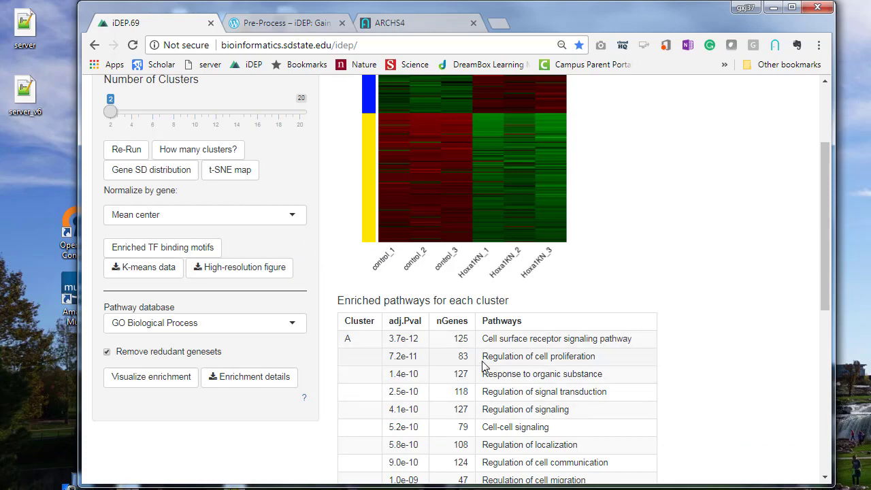
scroll(541, 384, down, 2)
scroll(490, 377, down, 1)
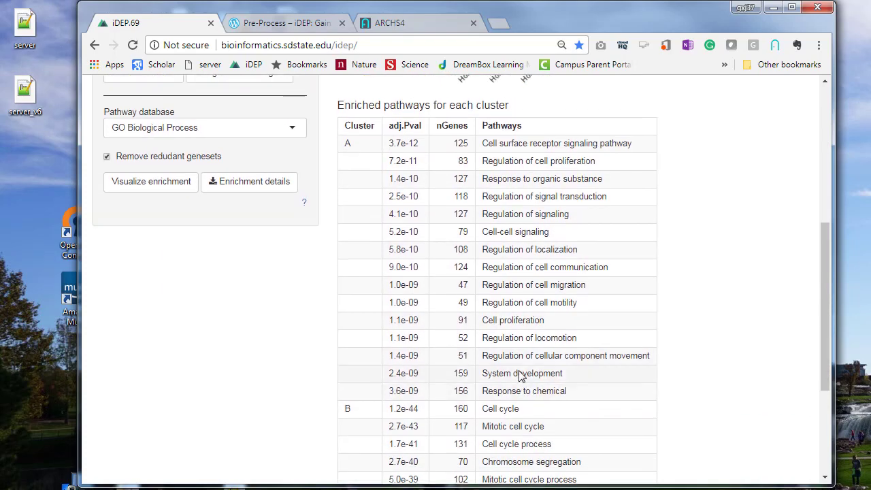
scroll(435, 307, up, 2)
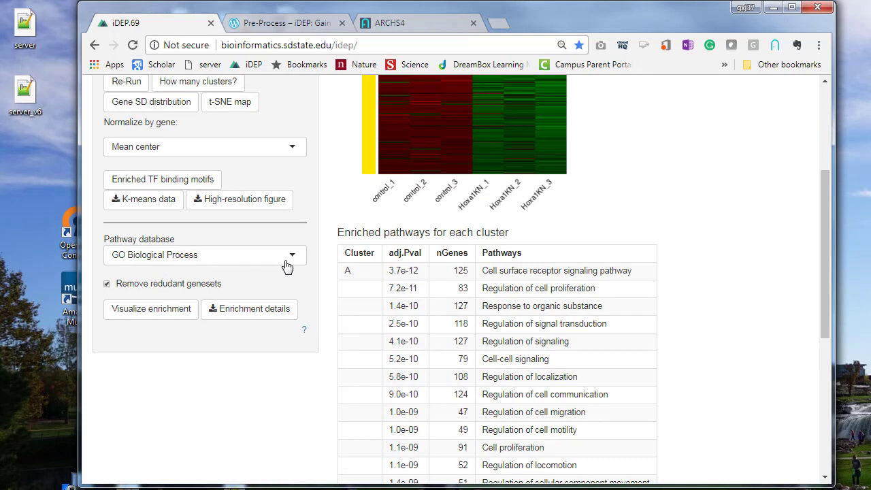
click(265, 257)
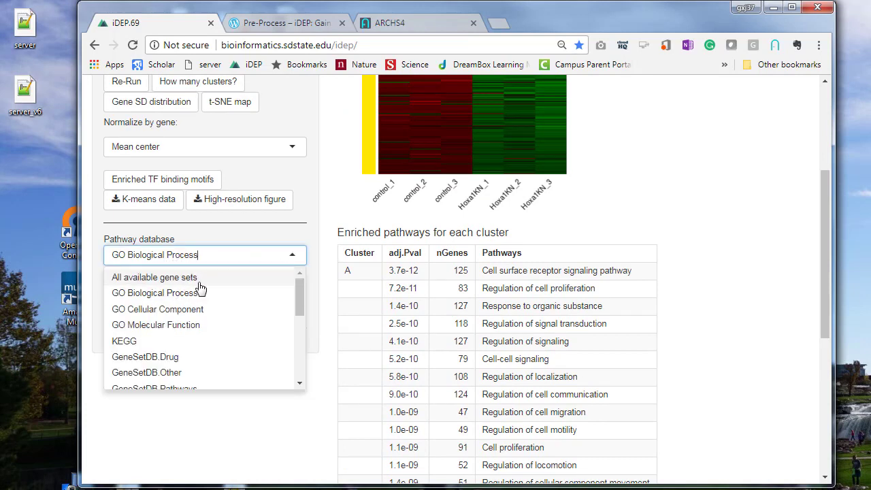
click(170, 341)
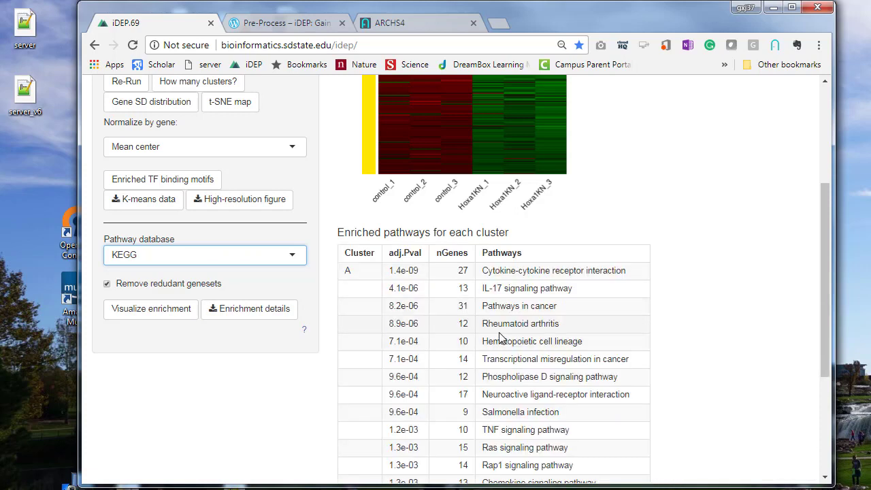
Examine the KEGG pathways and adjusted p-values of clusters A and B, comparing them with the k-Means heatmap
scroll(500, 337, down, 3)
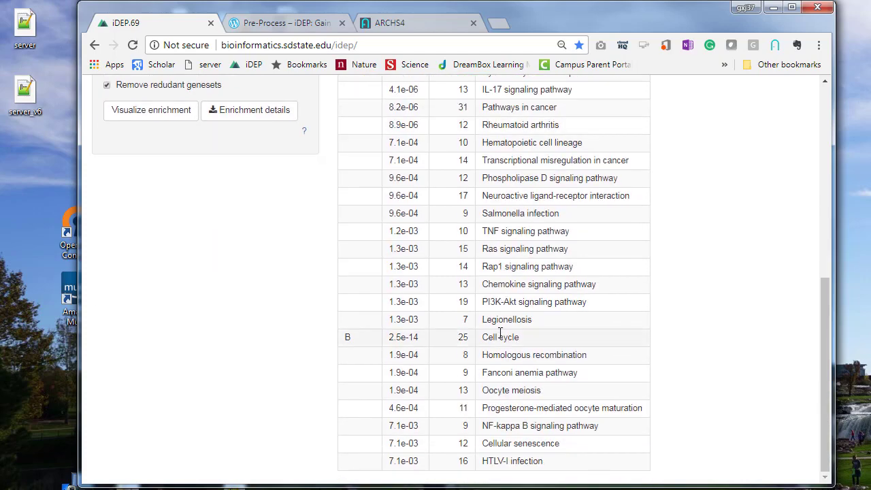
scroll(500, 337, up, 6)
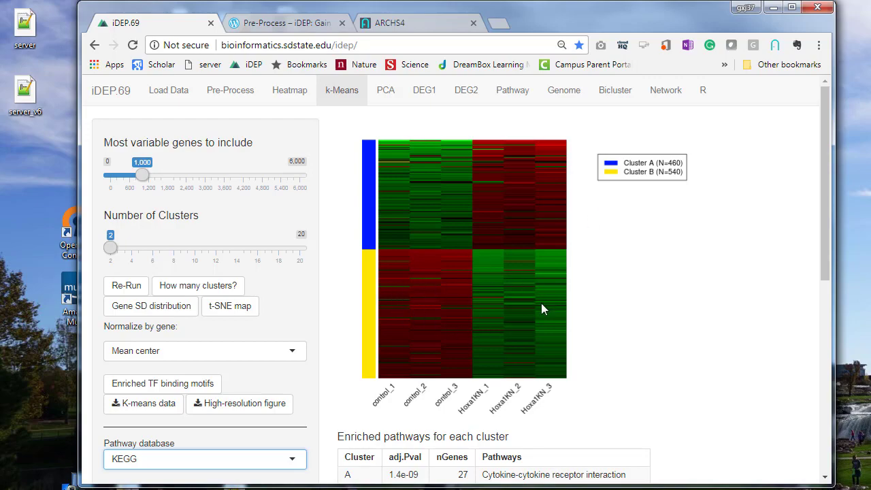
scroll(459, 331, down, 6)
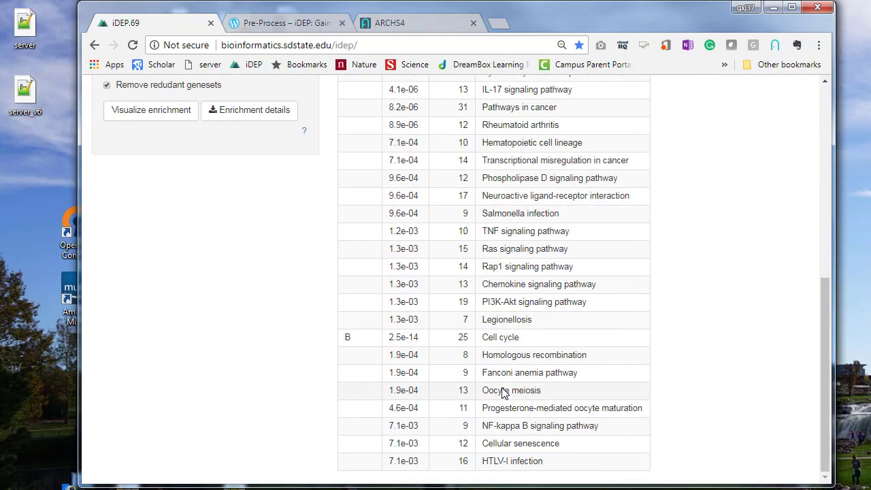
scroll(433, 399, up, 6)
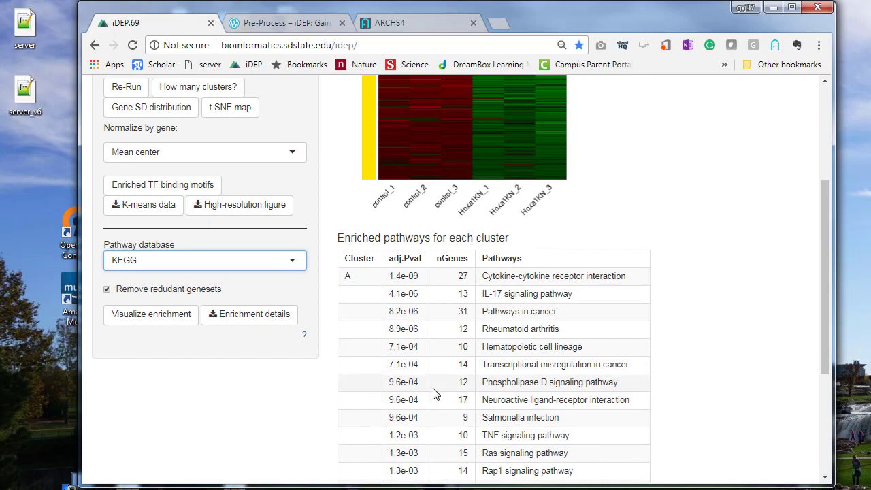
scroll(432, 399, down, 6)
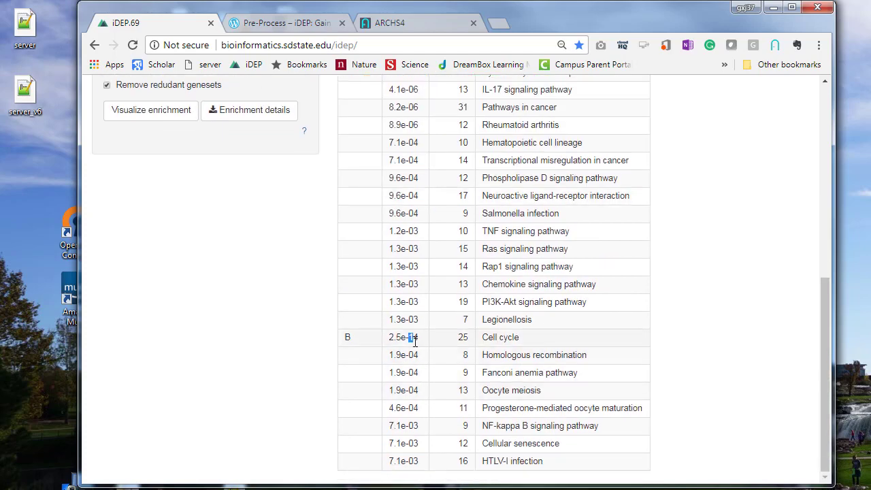
scroll(416, 340, up, 3)
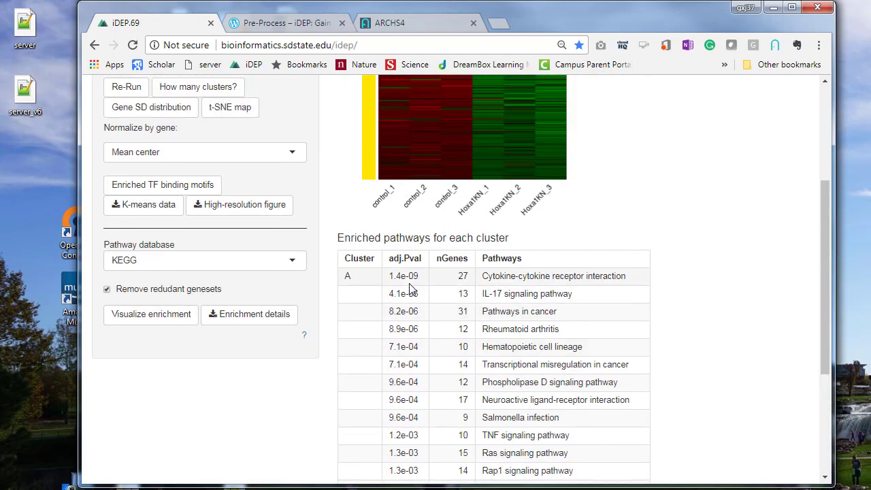
scroll(503, 300, up, 3)
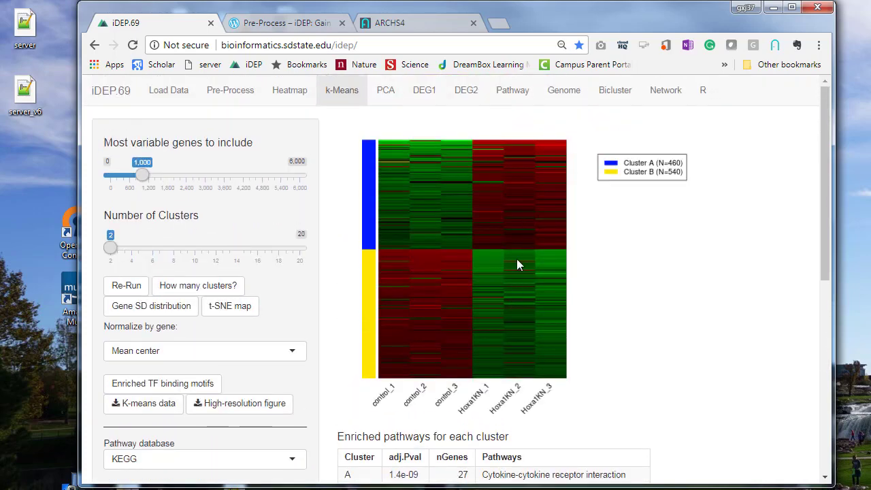
scroll(517, 262, down, 3)
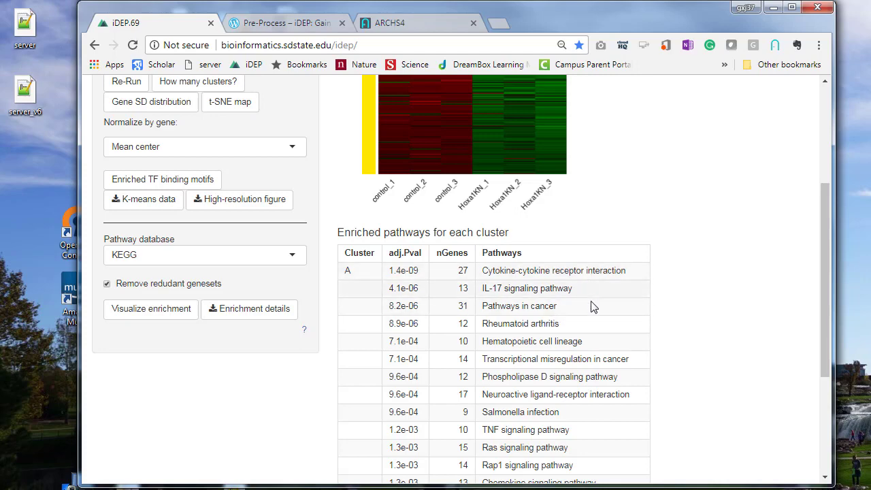
scroll(591, 307, up, 3)
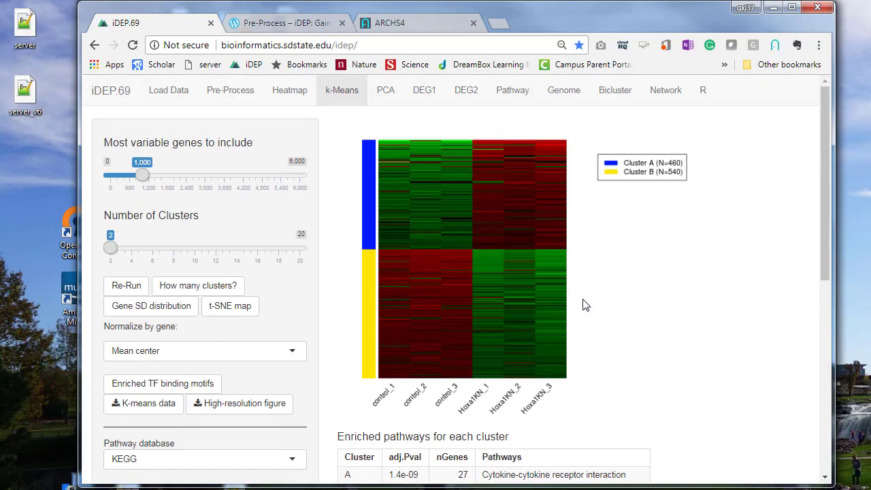
Browse the available pathway databases and switch the cluster enrichment to MSigDB.Motif
scroll(386, 279, down, 2)
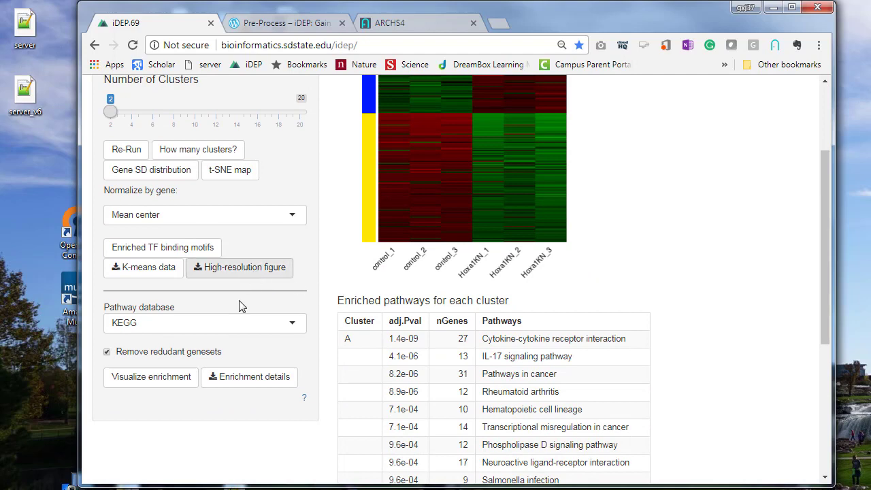
click(227, 323)
scroll(227, 323, down, 3)
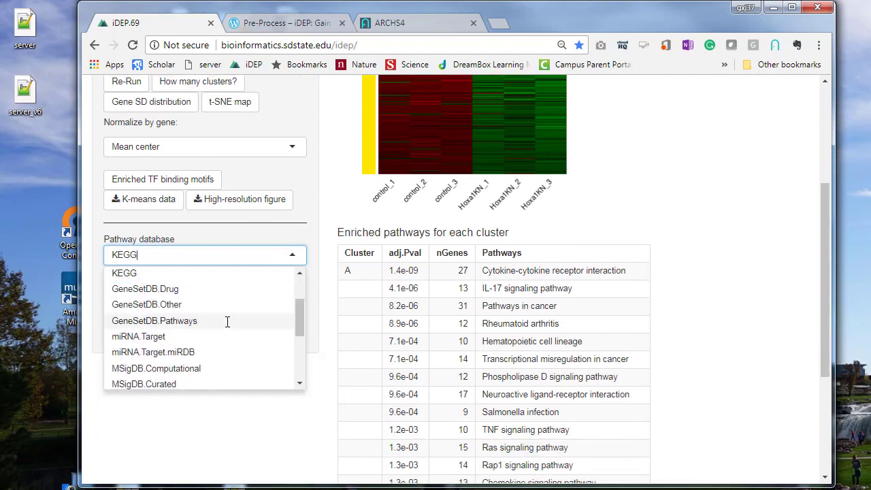
scroll(215, 368, down, 3)
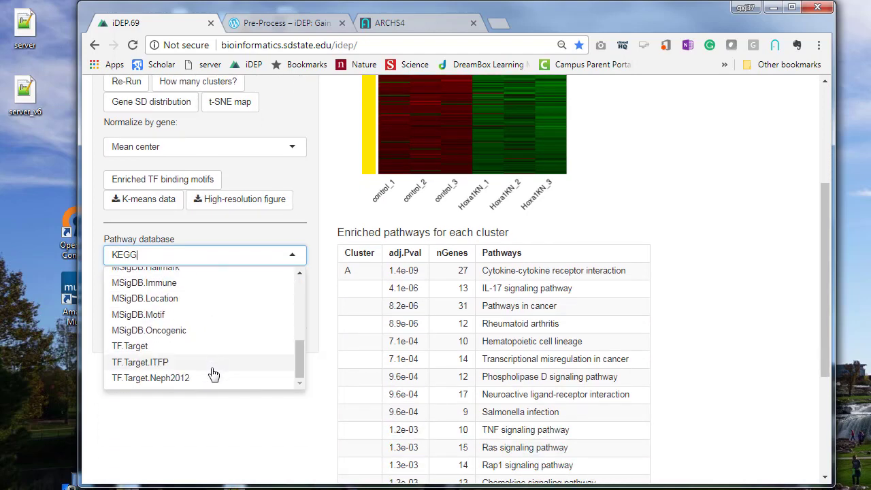
scroll(232, 282, down, 2)
scroll(241, 256, up, 5)
scroll(230, 200, up, 2)
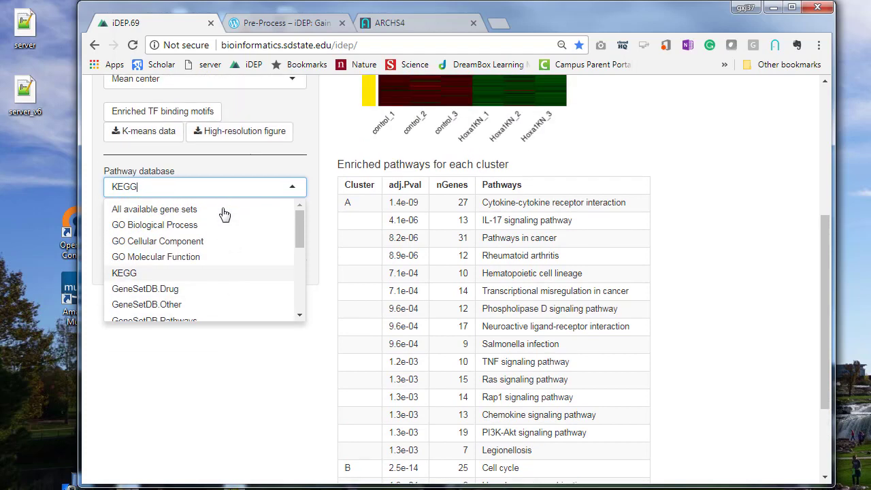
scroll(222, 258, down, 1)
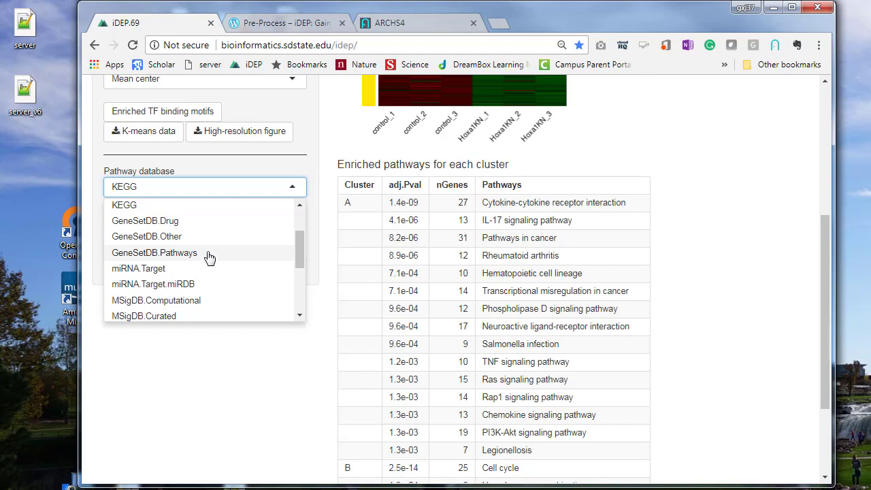
scroll(208, 259, down, 2)
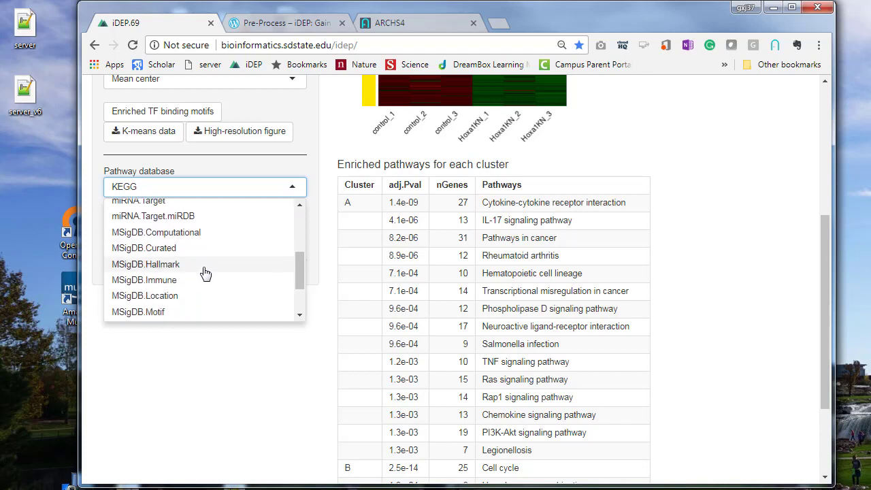
scroll(204, 272, up, 2)
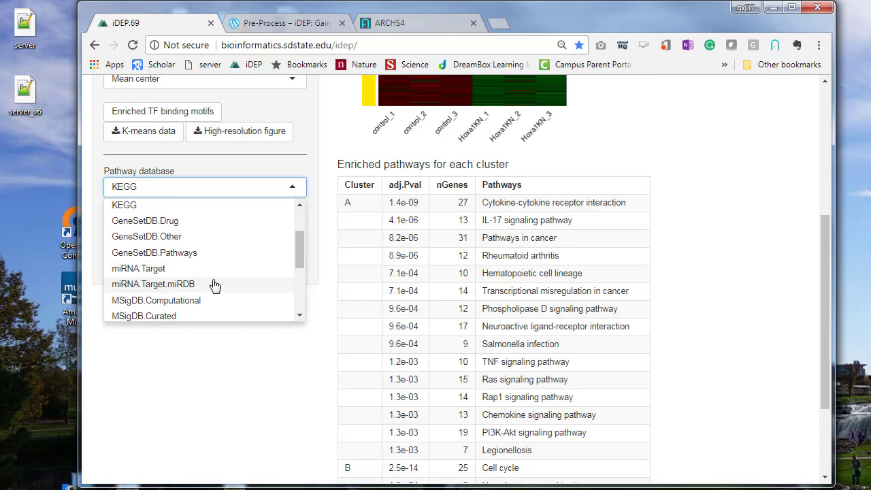
scroll(214, 285, down, 1)
scroll(214, 286, down, 1)
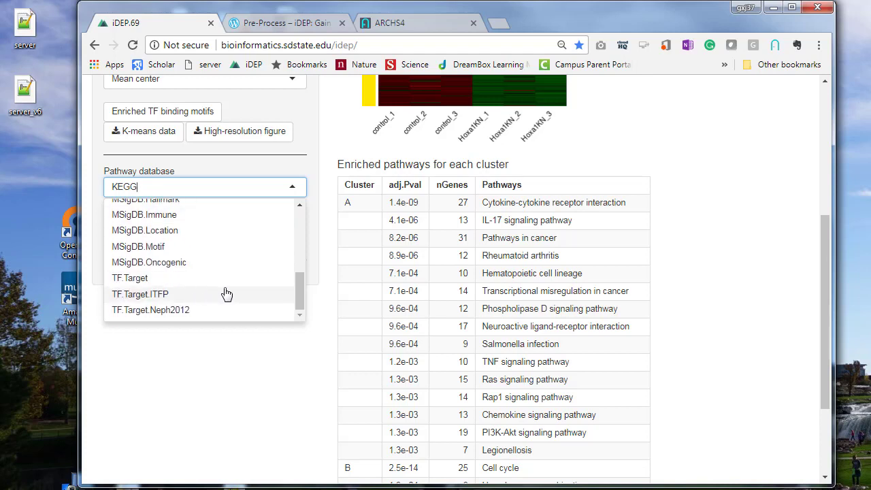
scroll(227, 294, up, 1)
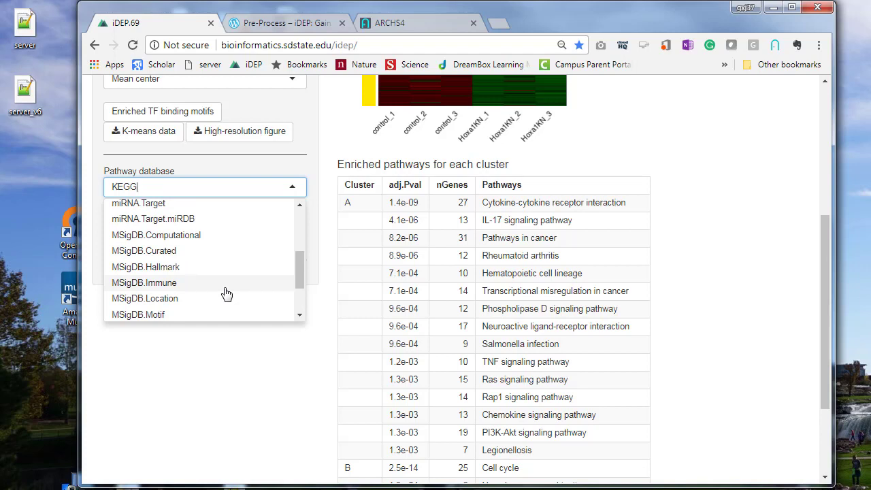
scroll(227, 294, up, 1)
scroll(219, 295, down, 1)
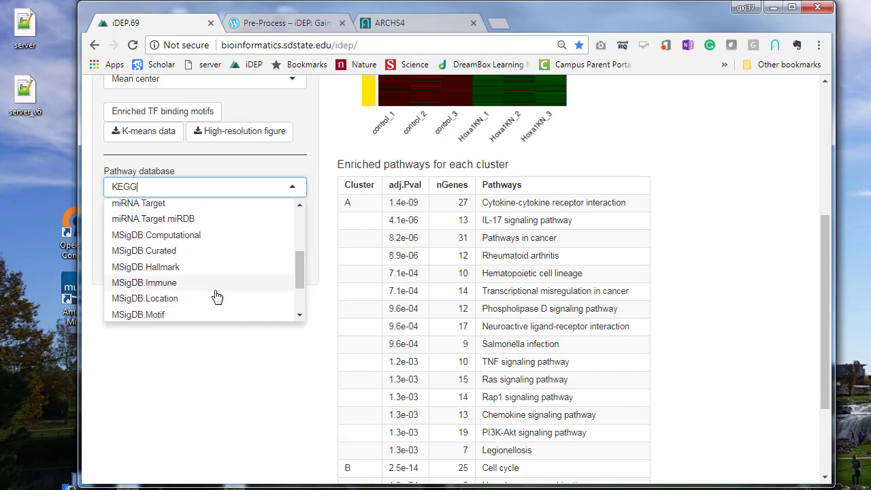
click(186, 317)
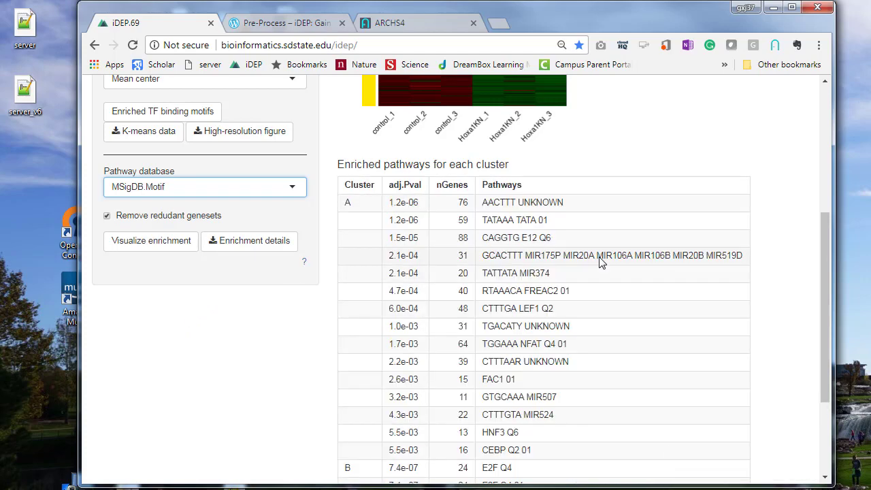
Examine the motifs enriched in clusters A and B, highlighting cluster B's E2F entries and comparing them with the k-Means heatmap
scroll(604, 272, down, 2)
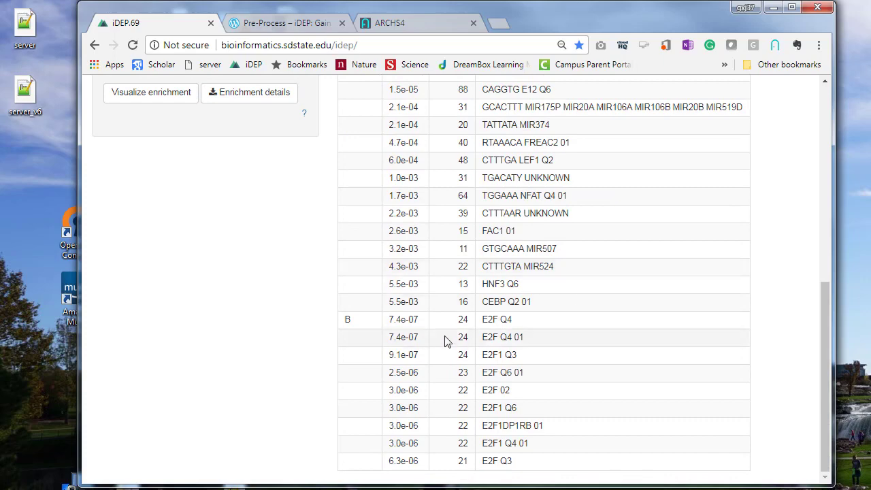
drag(486, 324, 500, 324)
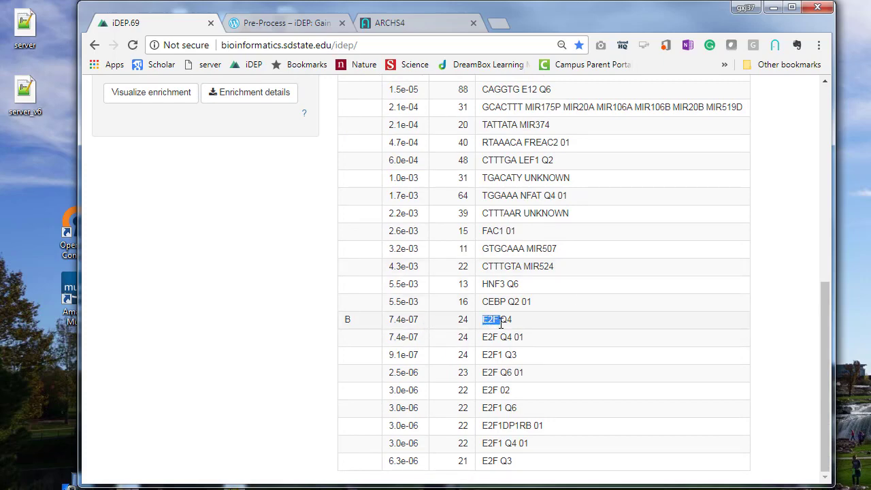
scroll(562, 340, up, 5)
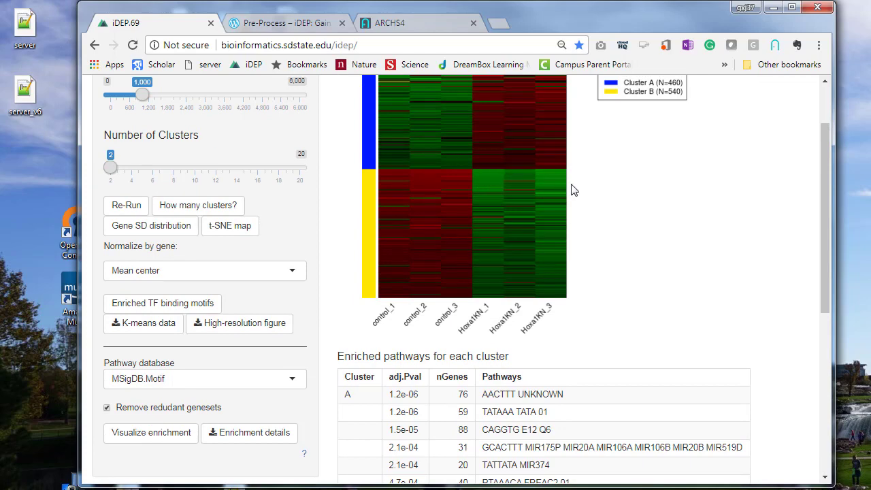
scroll(570, 319, down, 5)
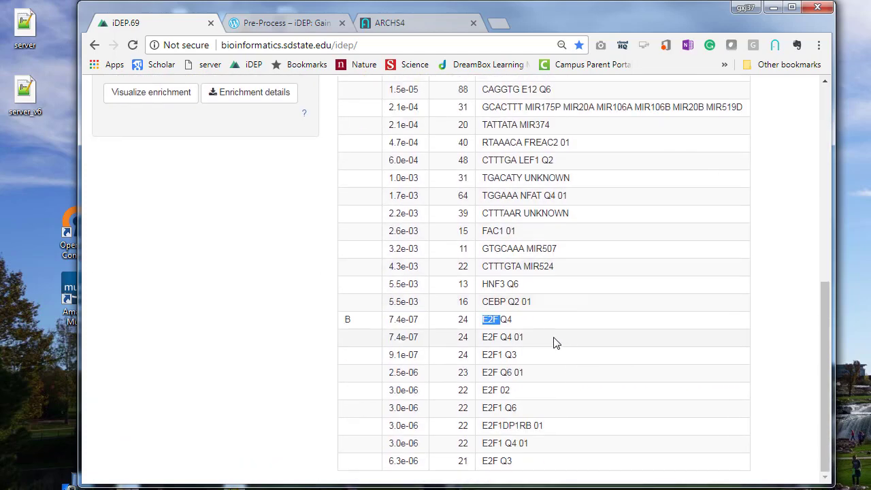
drag(498, 355, 483, 355)
click(537, 361)
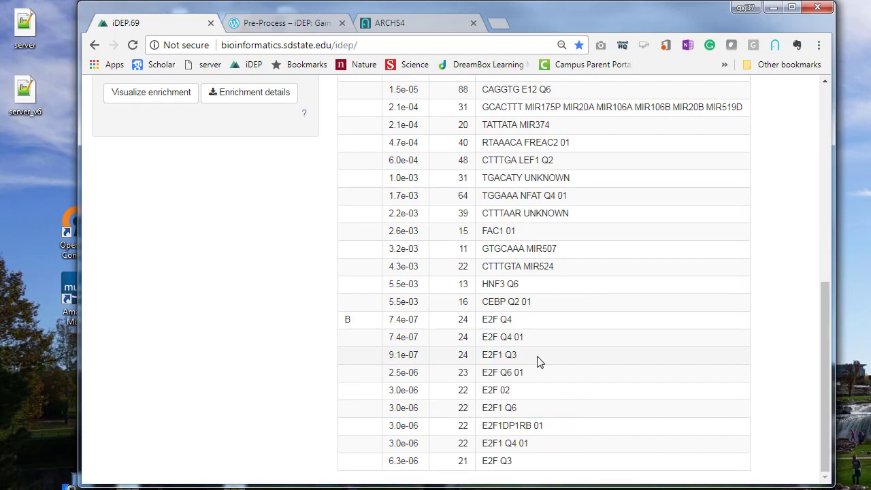
Look through the other pathway databases on offer, including the miRNA.Target and TF.Target sets, and close the list
scroll(537, 360, up, 4)
click(230, 311)
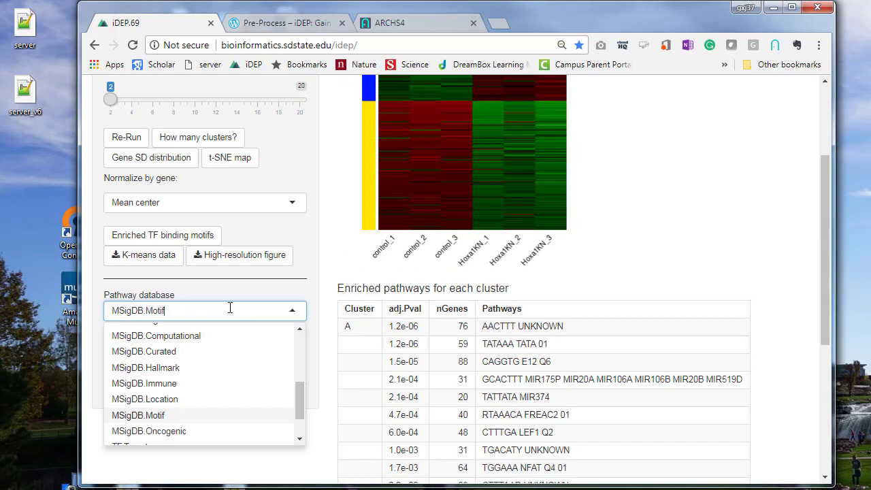
drag(300, 402, 295, 418)
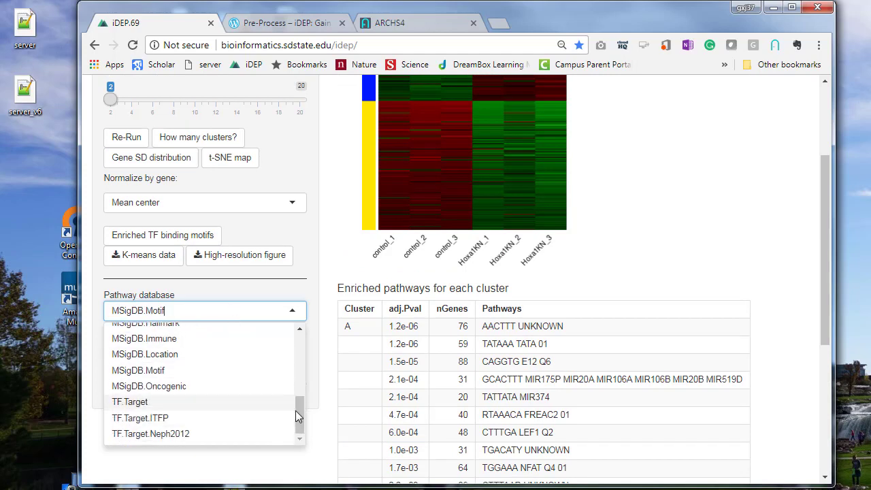
drag(298, 414, 300, 386)
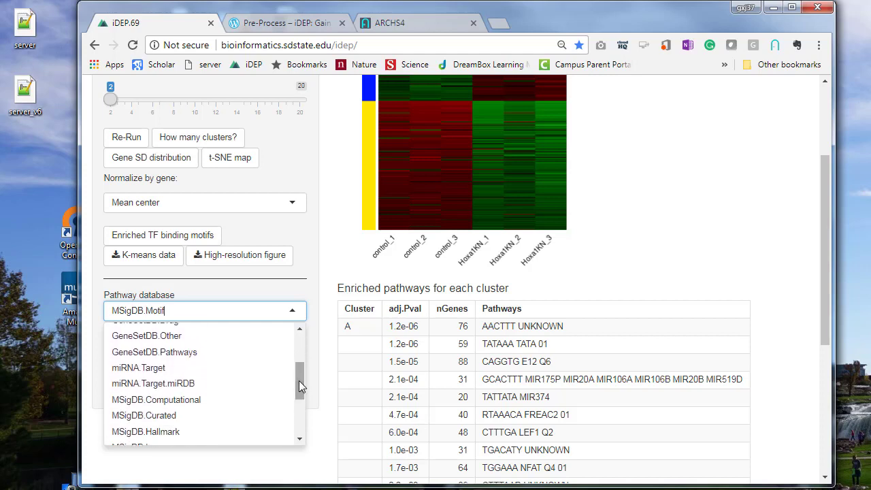
drag(298, 380, 299, 387)
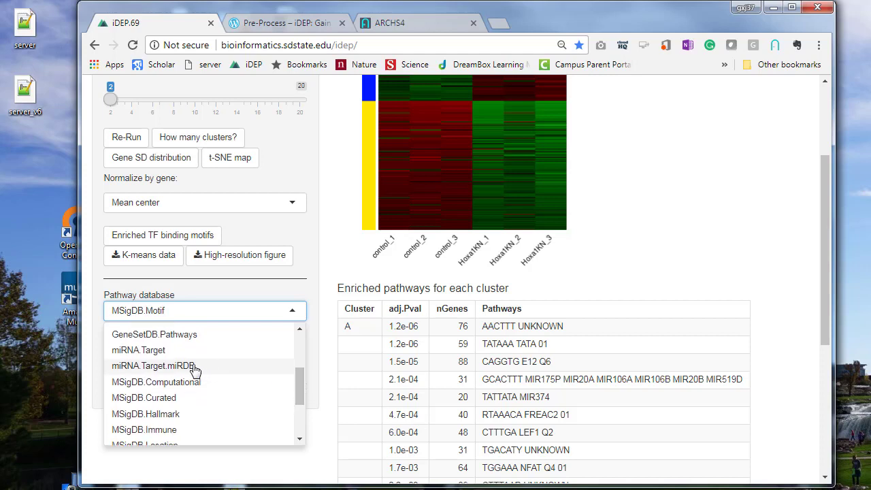
scroll(218, 388, down, 2)
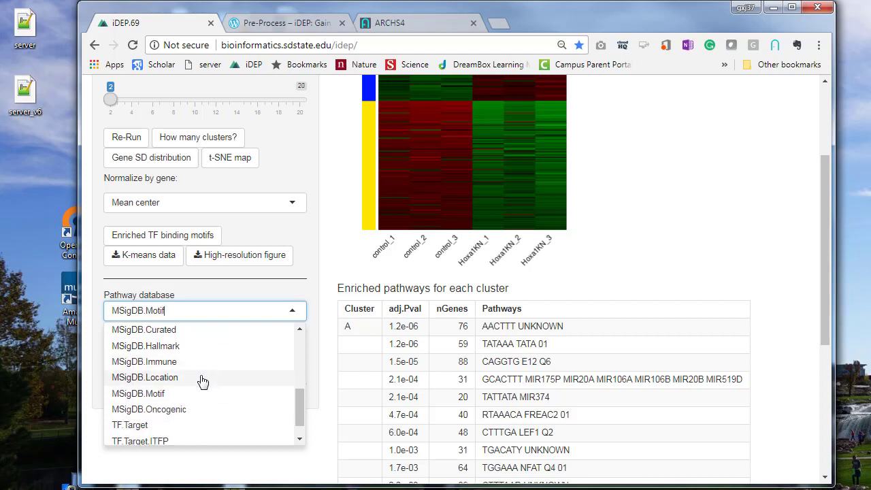
scroll(204, 383, down, 1)
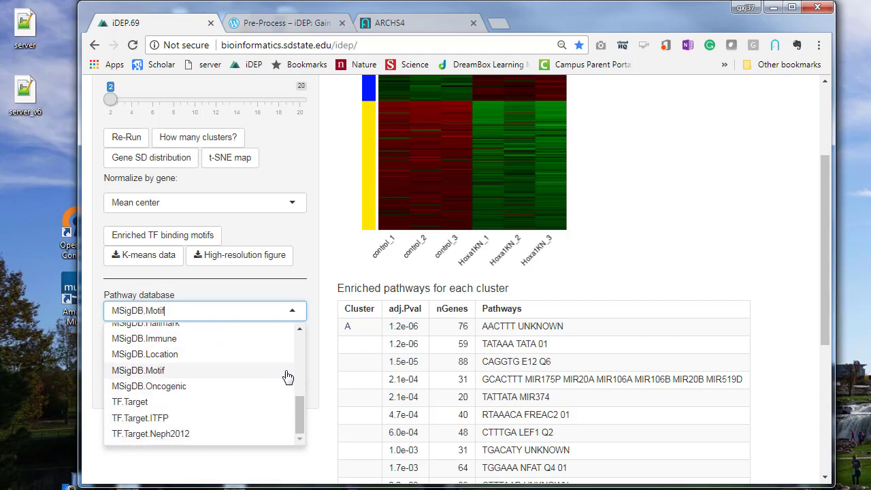
click(320, 367)
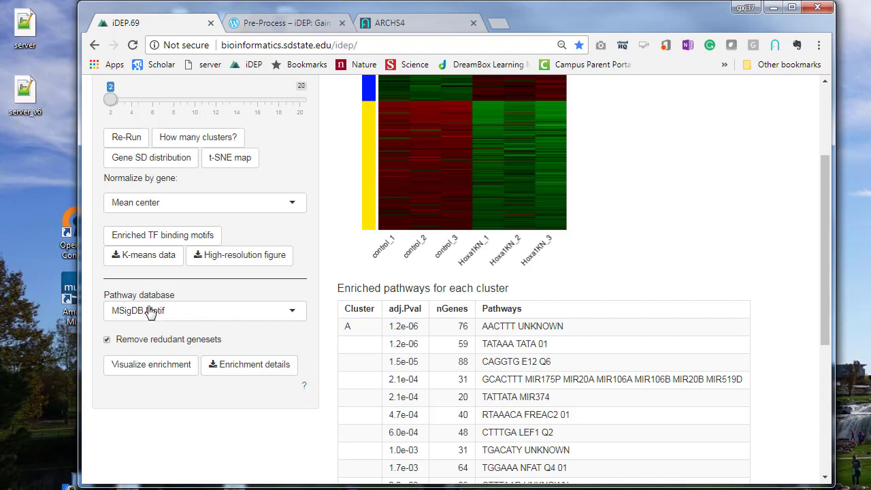
Switch to the iDEP documentation site and open its Pathways page
click(262, 23)
scroll(418, 218, up, 15)
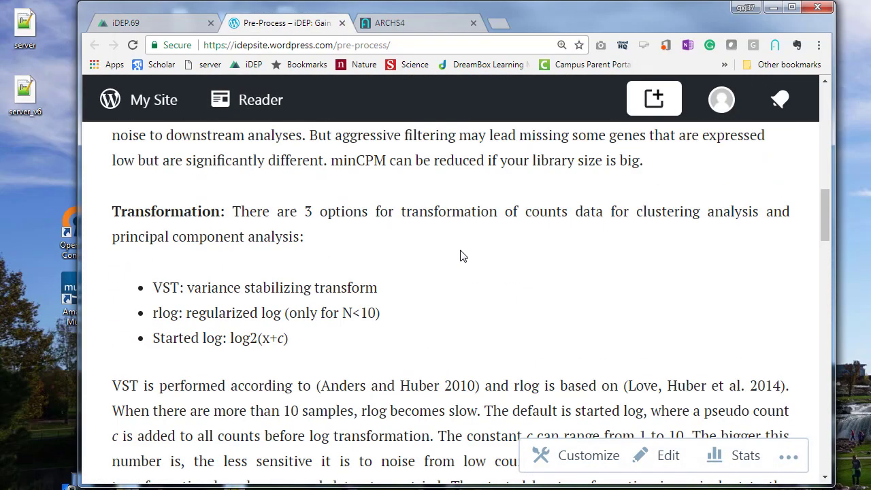
click(453, 228)
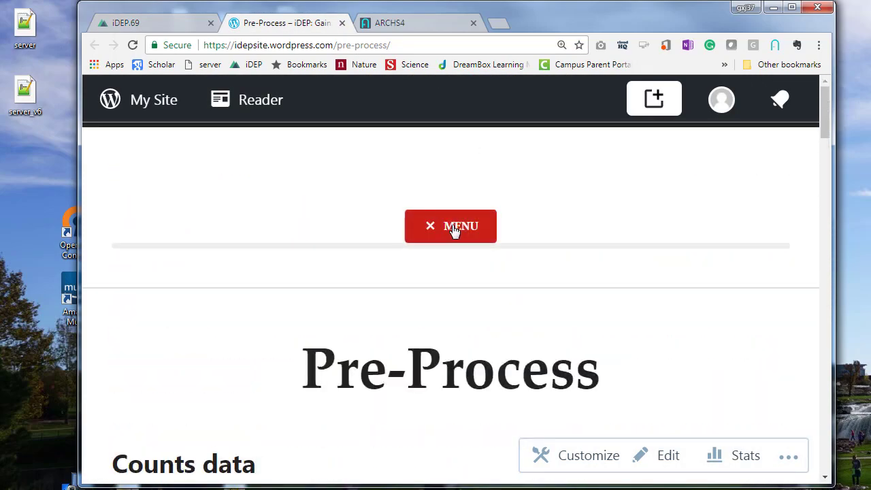
scroll(306, 291, down, 2)
scroll(303, 291, down, 1)
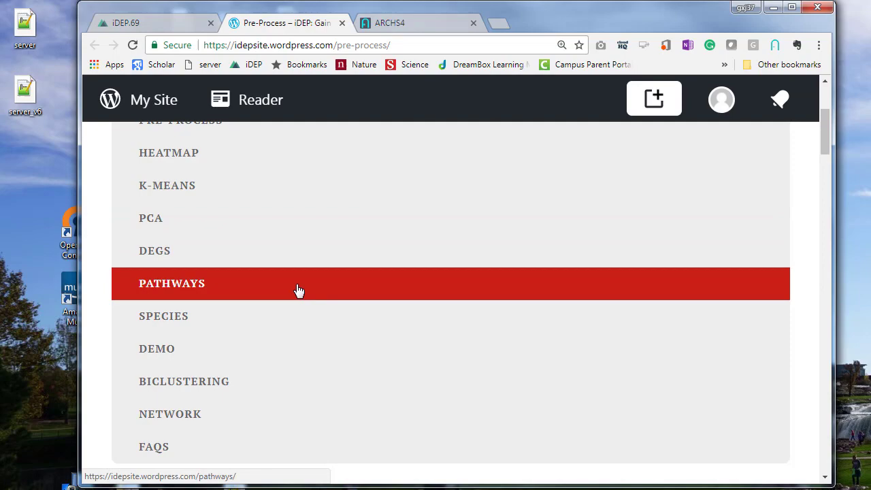
click(234, 295)
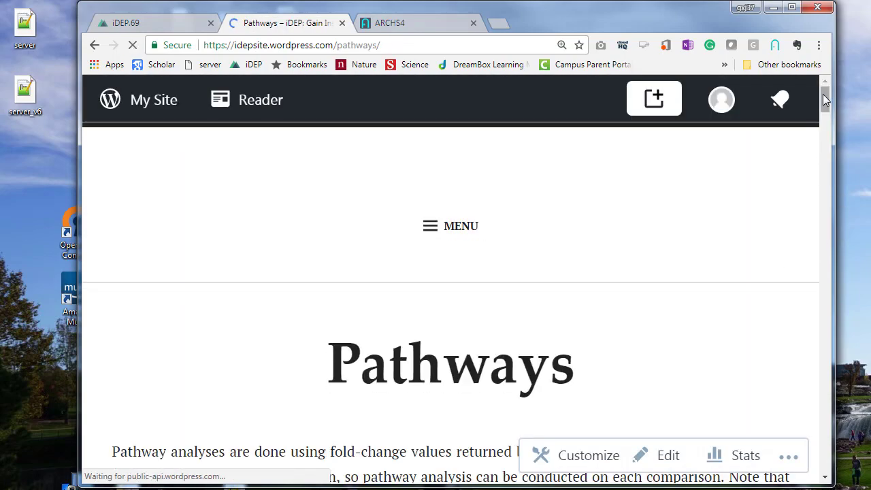
Zoom out the Pathways page and find the start of the table listing human pathway databases and their sources
drag(823, 94, 810, 239)
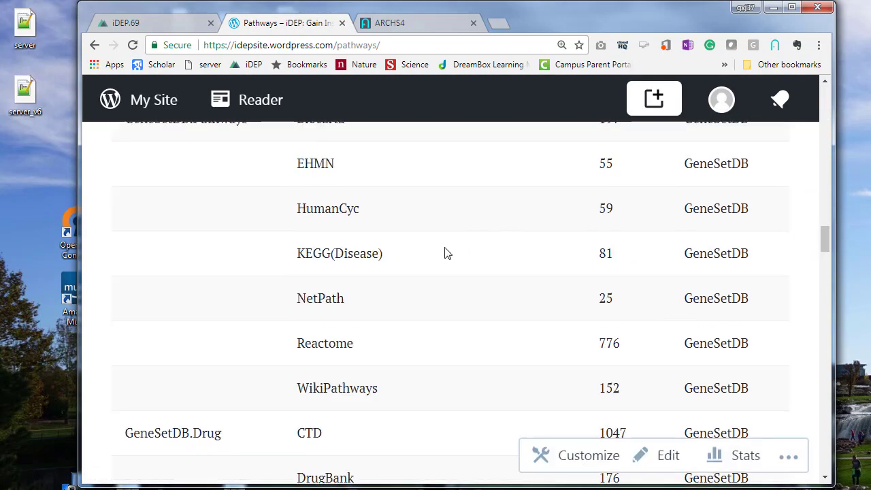
key(ctrl+minus)
key(ctrl+minus)
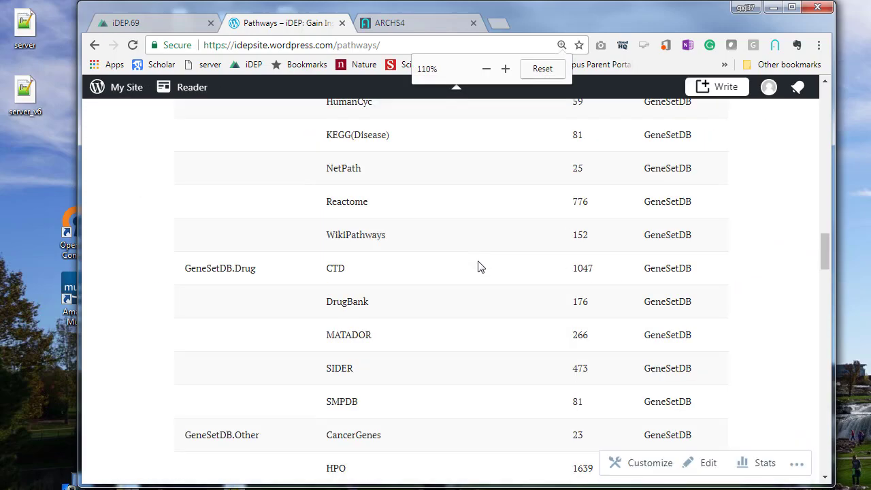
scroll(479, 273, up, 12)
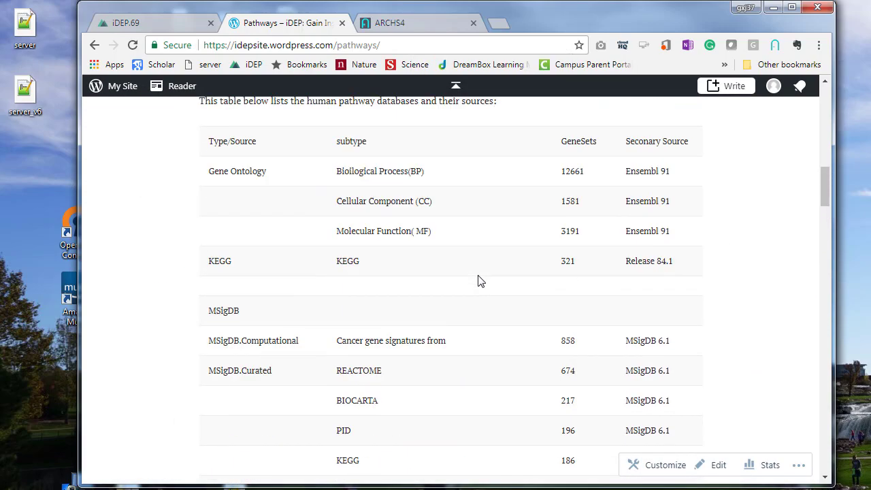
scroll(480, 281, down, 3)
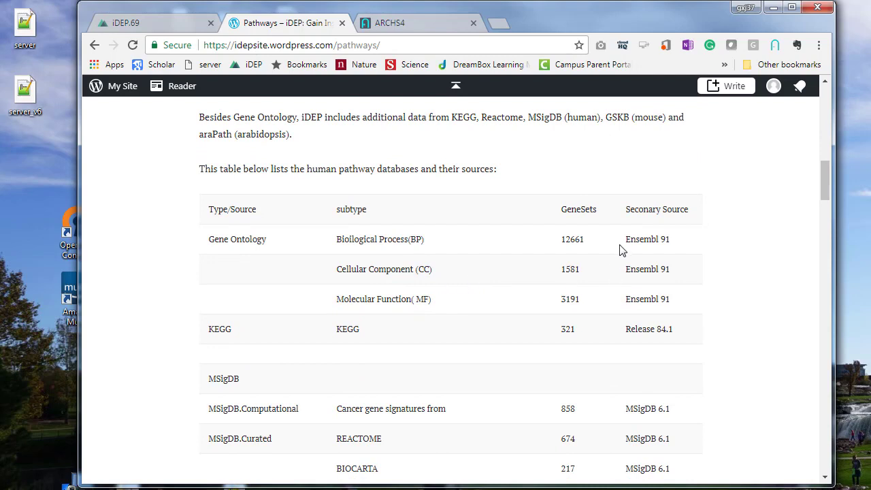
Examine the Gene Ontology, KEGG, MSigDB and GeneSetDB rows of the human pathway table, highlighting some MSigDB source entries
scroll(666, 272, down, 2)
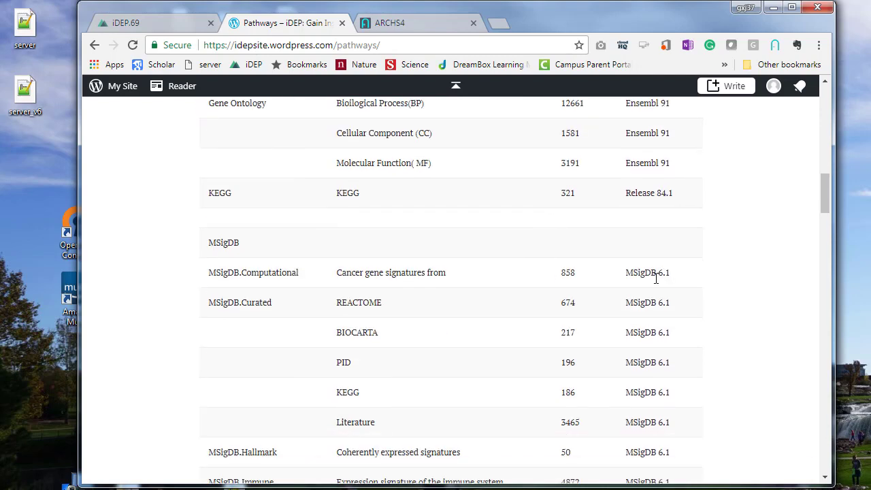
scroll(657, 278, down, 1)
drag(628, 205, 661, 258)
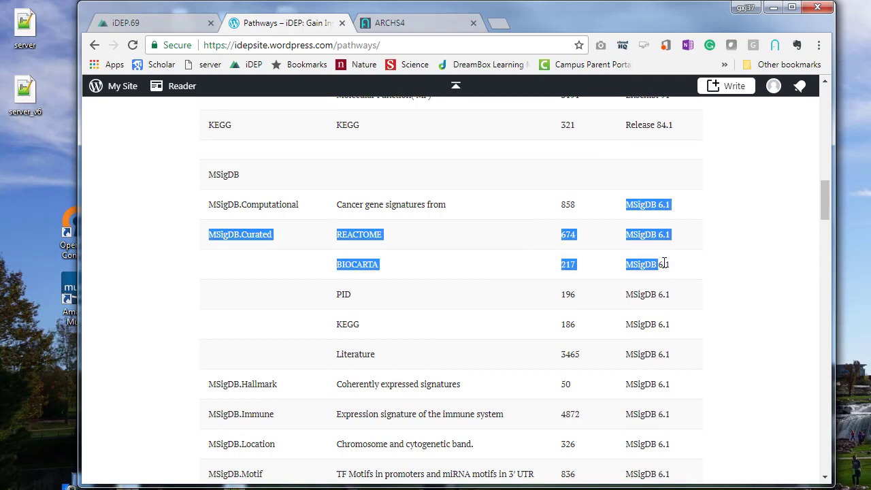
click(678, 284)
scroll(680, 284, down, 4)
scroll(667, 275, down, 1)
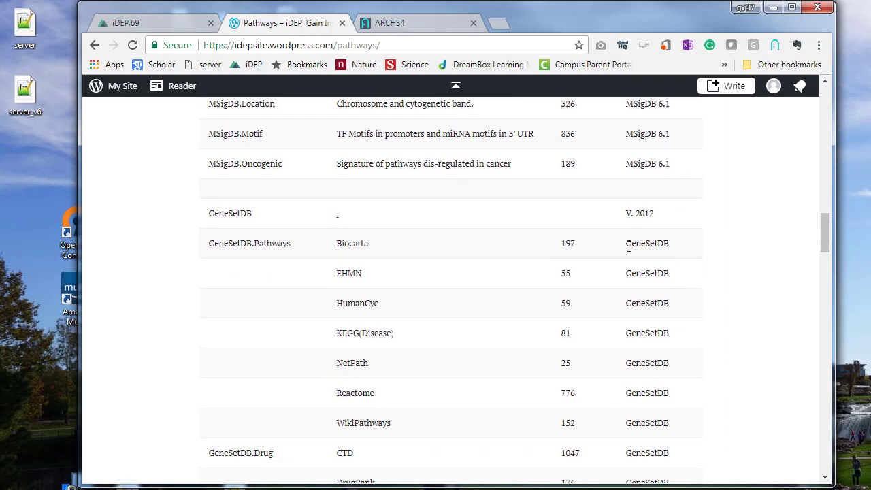
scroll(603, 266, down, 1)
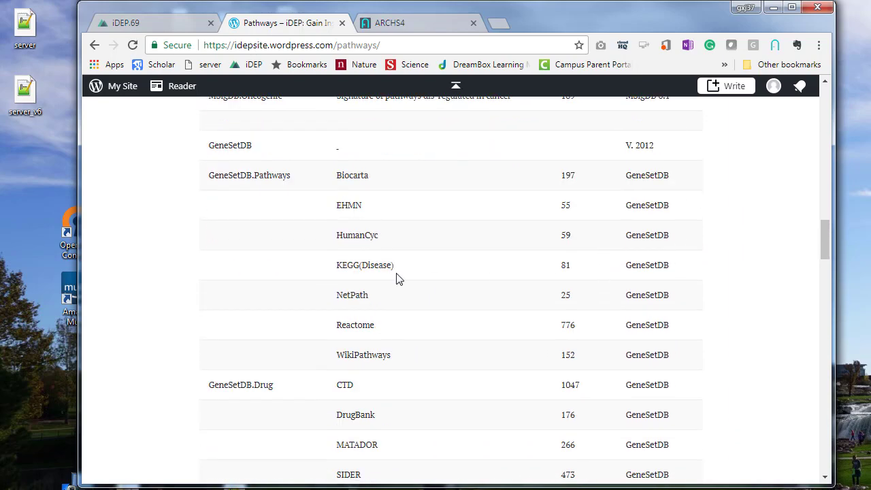
Review the TF.Target and miRNA.Targets sources in the rest of the pathway table, down to the total number of gene sets
scroll(399, 279, down, 8)
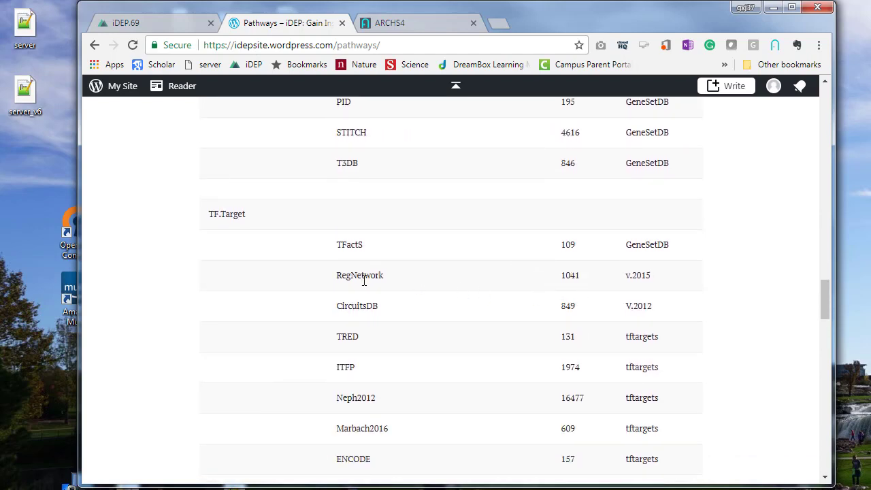
scroll(364, 281, down, 3)
scroll(361, 200, up, 2)
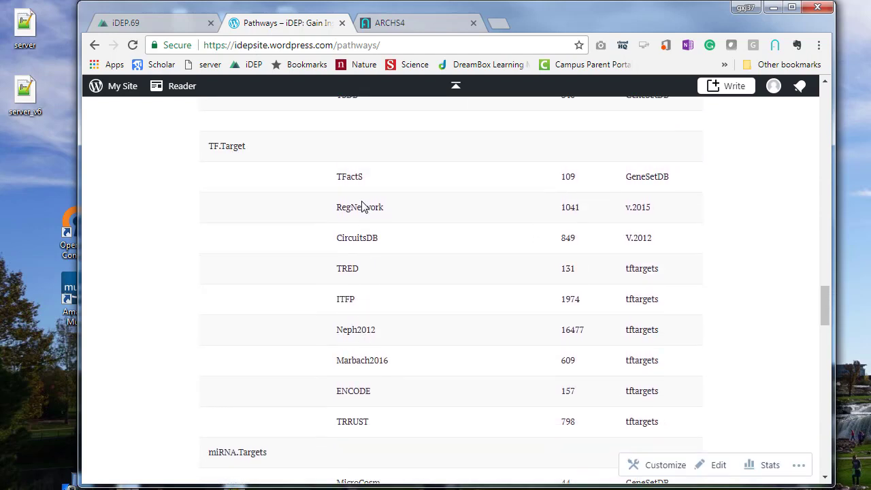
scroll(373, 264, down, 2)
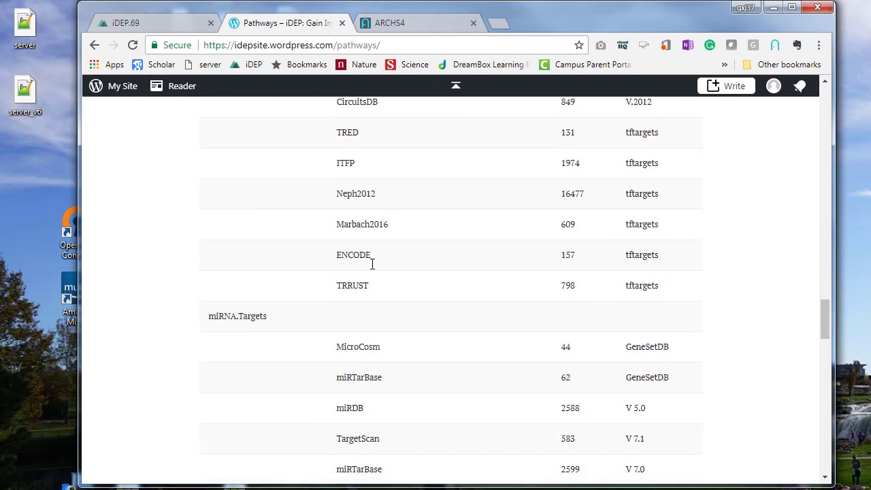
scroll(372, 264, down, 2)
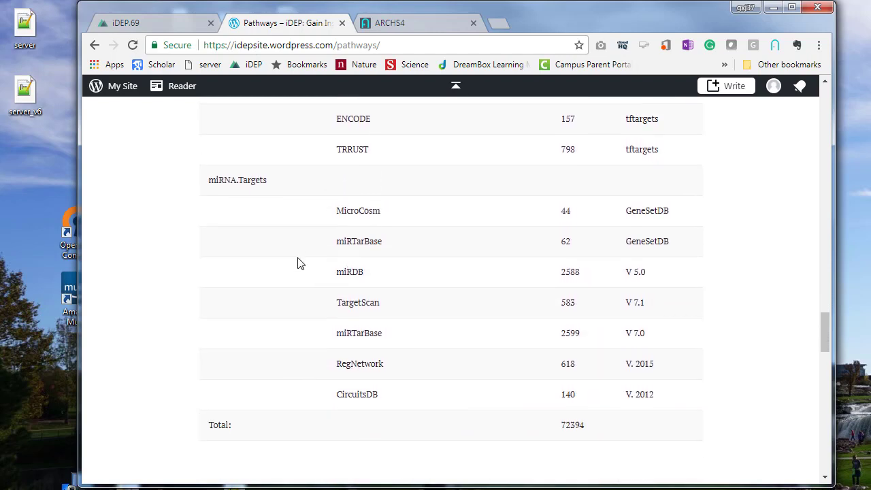
scroll(461, 262, down, 2)
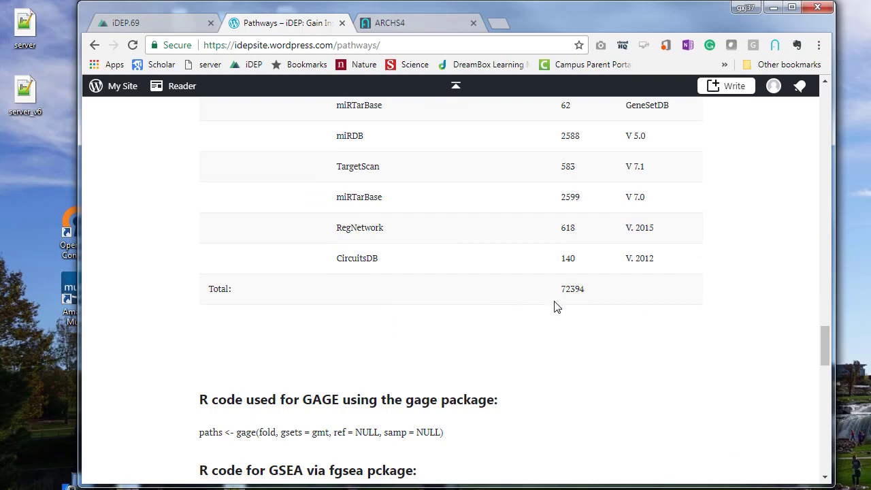
drag(561, 293, 570, 294)
scroll(589, 296, up, 6)
Return to the iDEP k-Means page and open the enriched TF binding motifs for the cluster promoters
click(126, 22)
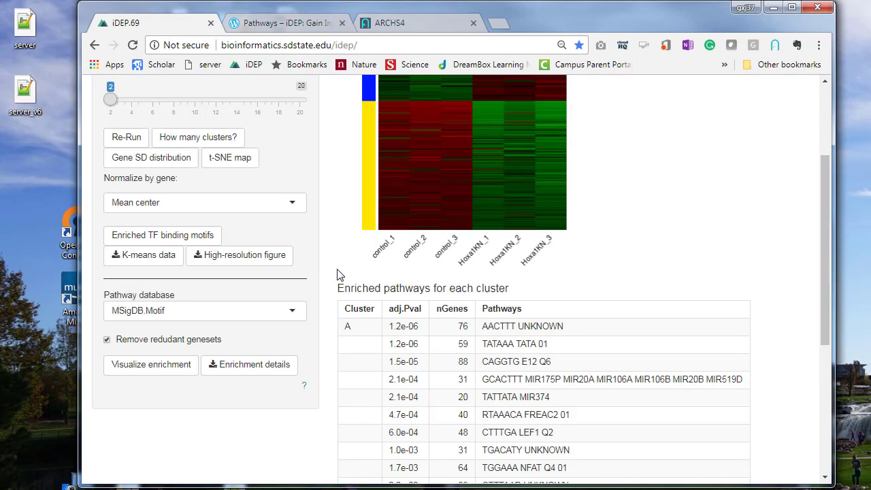
scroll(340, 274, up, 2)
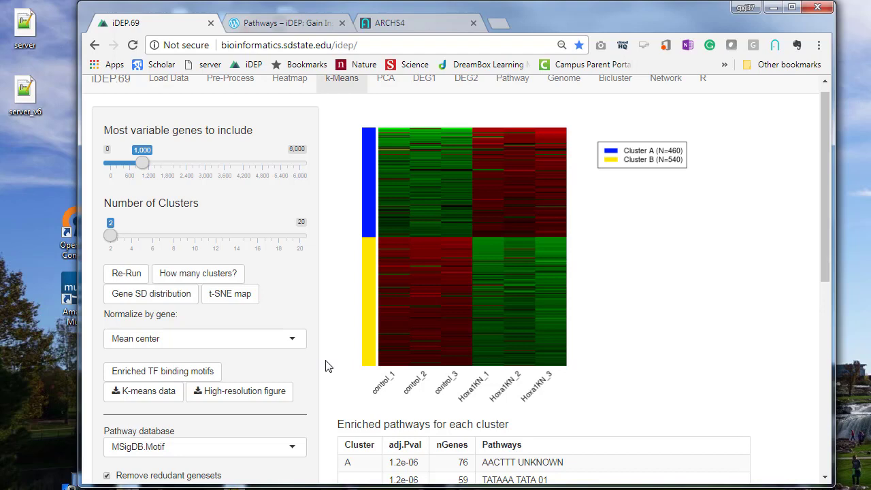
scroll(325, 366, down, 1)
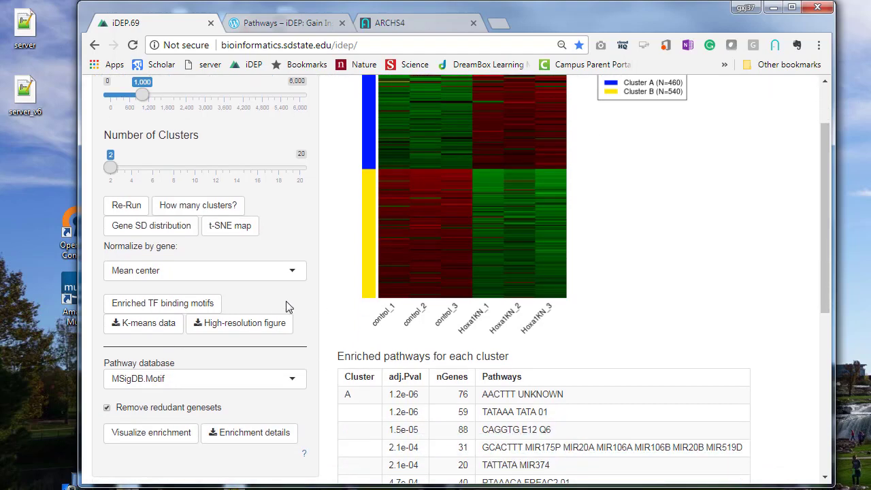
click(175, 303)
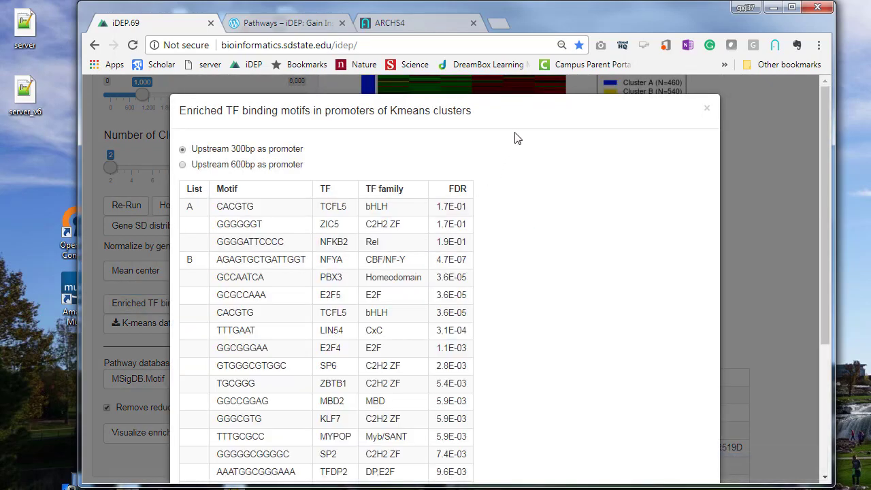
Examine the promoter motif table, highlighting cluster B's E2F5 motif, TF family and FDR, and close it
scroll(556, 238, down, 1)
scroll(538, 245, up, 1)
double_click(368, 295)
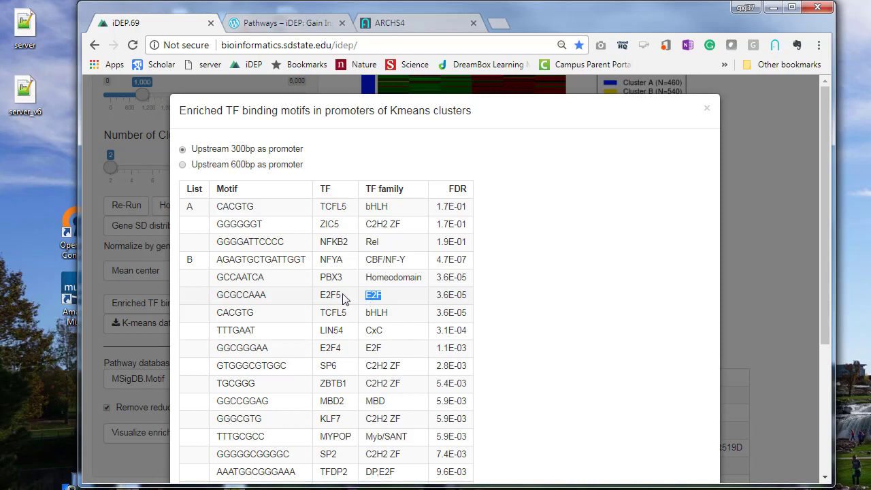
drag(340, 295, 216, 301)
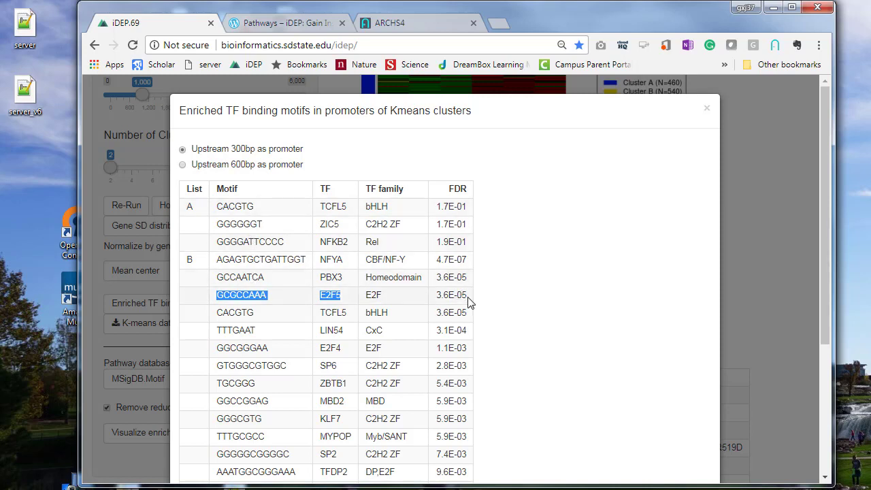
drag(468, 302, 435, 299)
scroll(366, 359, down, 3)
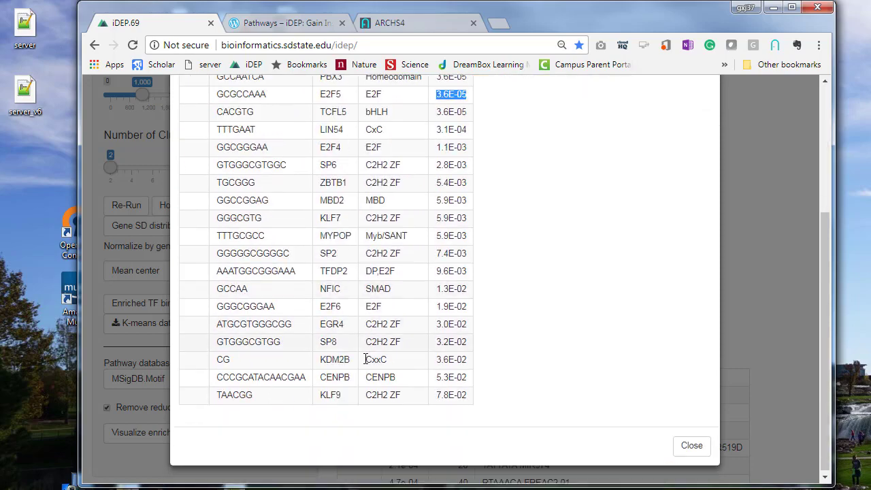
click(676, 446)
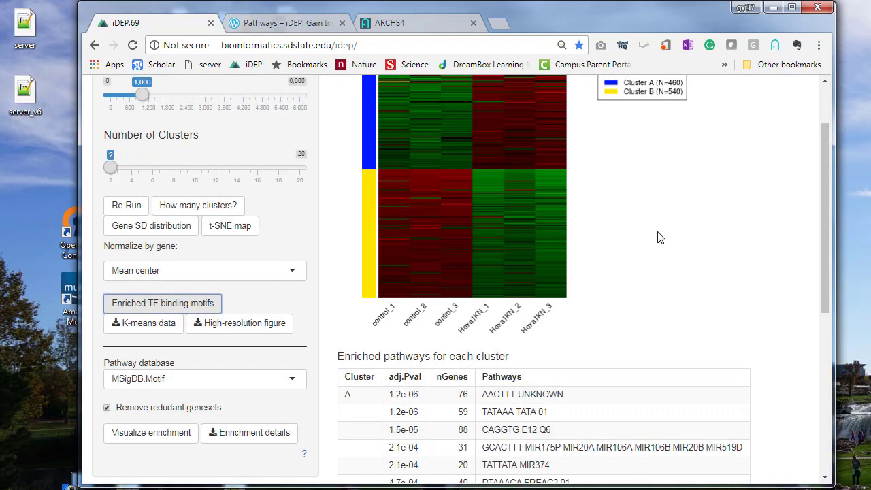
click(660, 237)
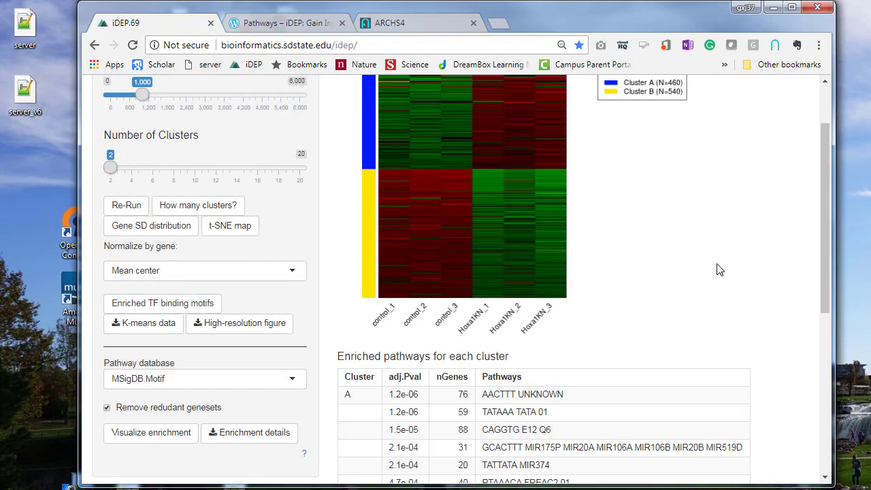
Set the pathway database for the k-Means cluster enrichment to GO Biological Process
scroll(720, 270, down, 3)
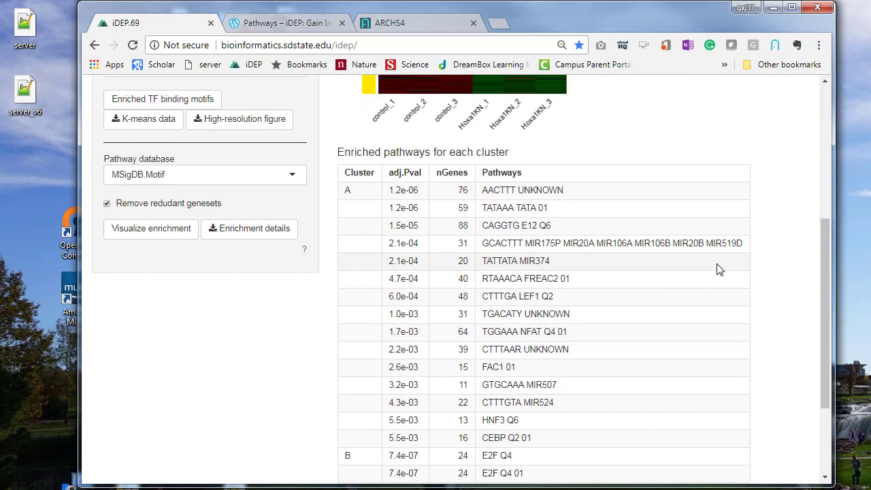
click(215, 183)
drag(300, 278, 305, 192)
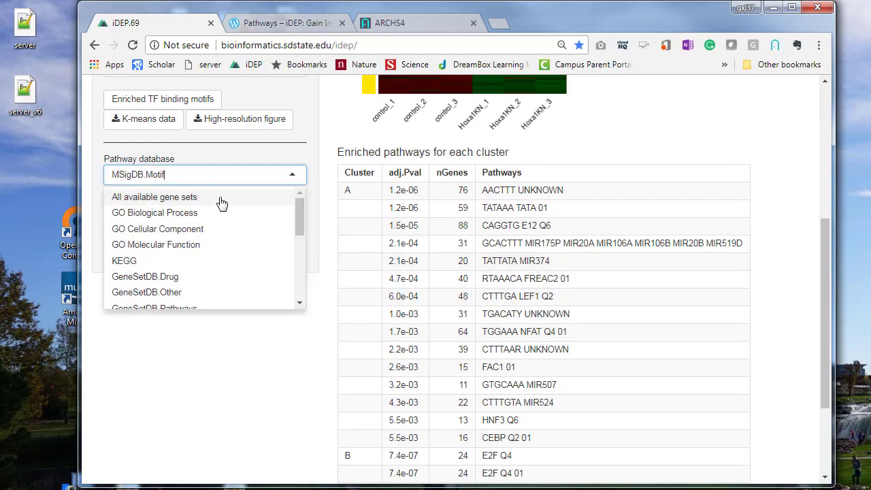
click(205, 214)
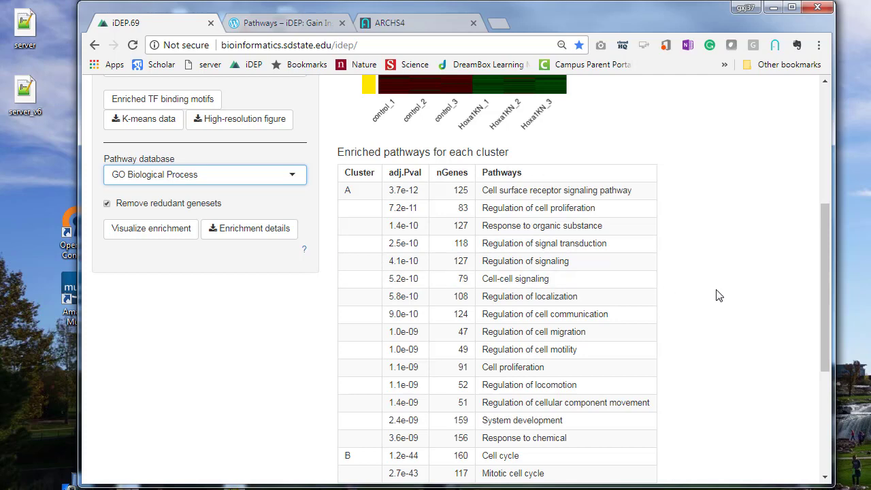
Examine the enriched GO Biological Process pathways of clusters A and B, highlighting cluster B's three leading cell cycle terms
scroll(719, 294, down, 3)
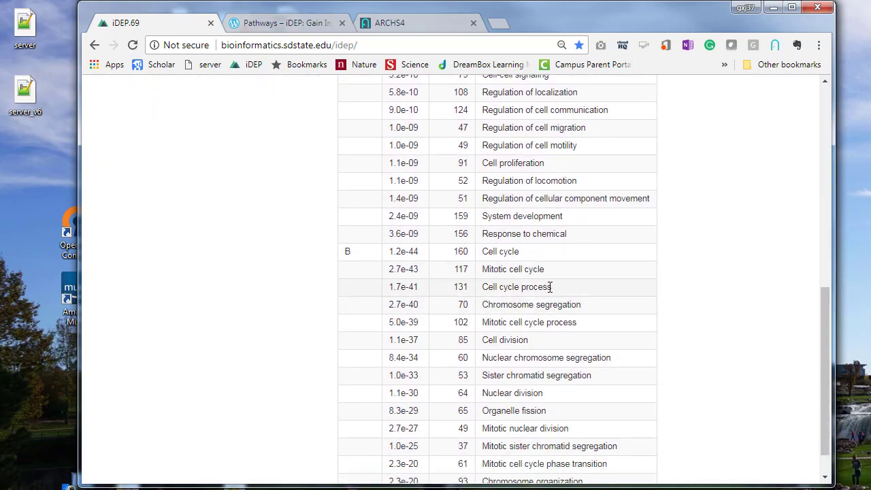
drag(553, 288, 482, 287)
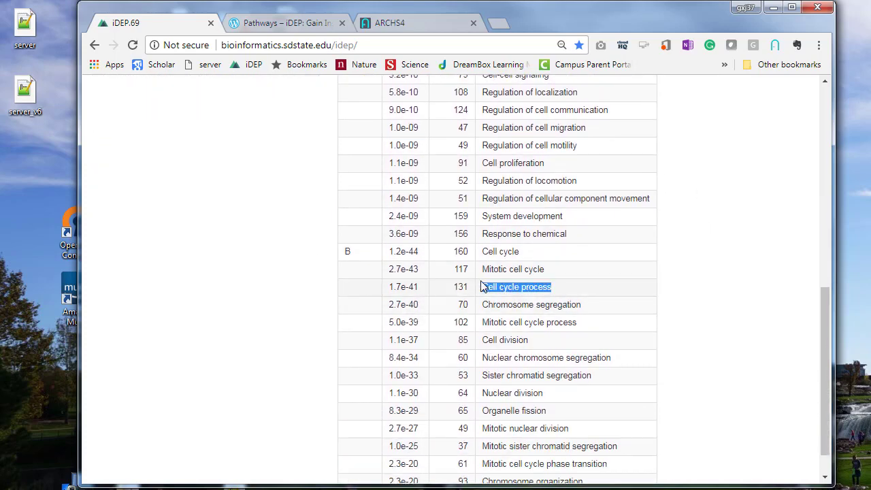
drag(482, 252, 519, 252)
drag(552, 287, 482, 287)
drag(561, 289, 384, 259)
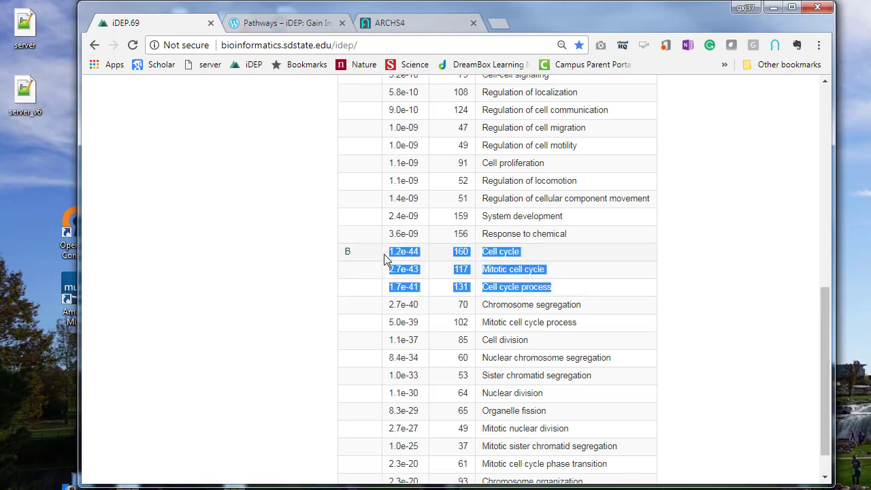
scroll(575, 328, up, 3)
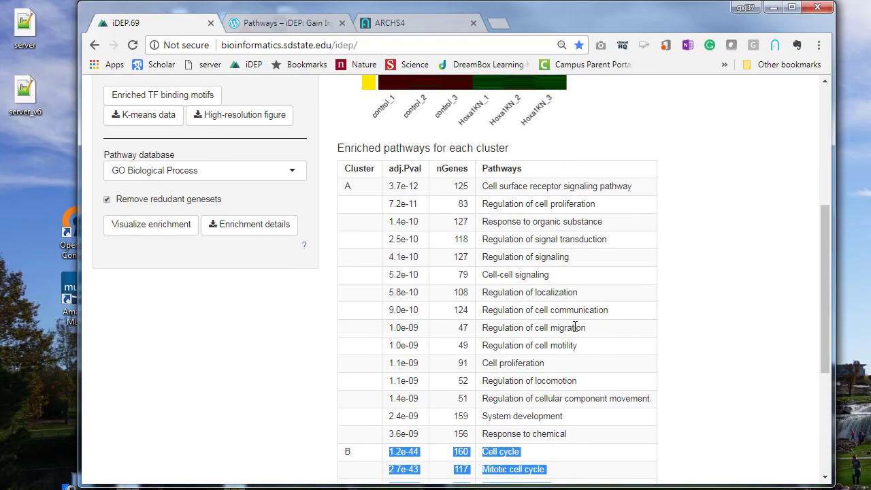
scroll(576, 331, down, 3)
scroll(589, 337, up, 3)
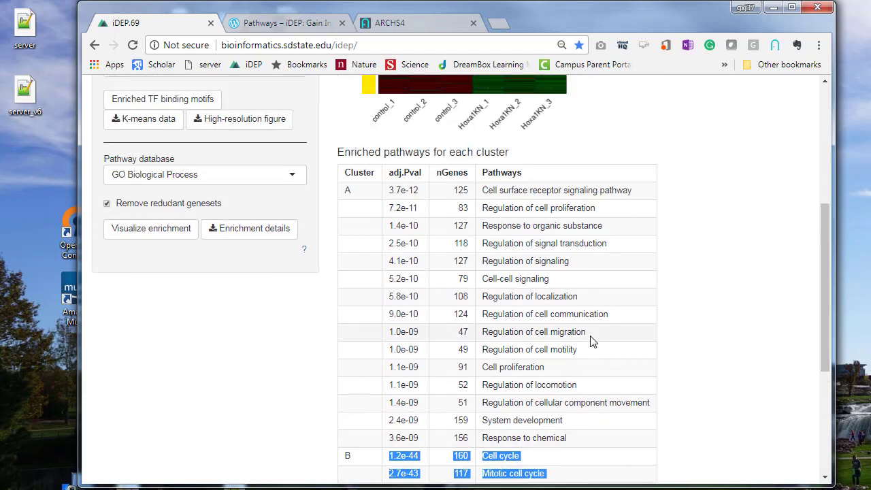
scroll(573, 418, down, 1)
scroll(550, 434, up, 2)
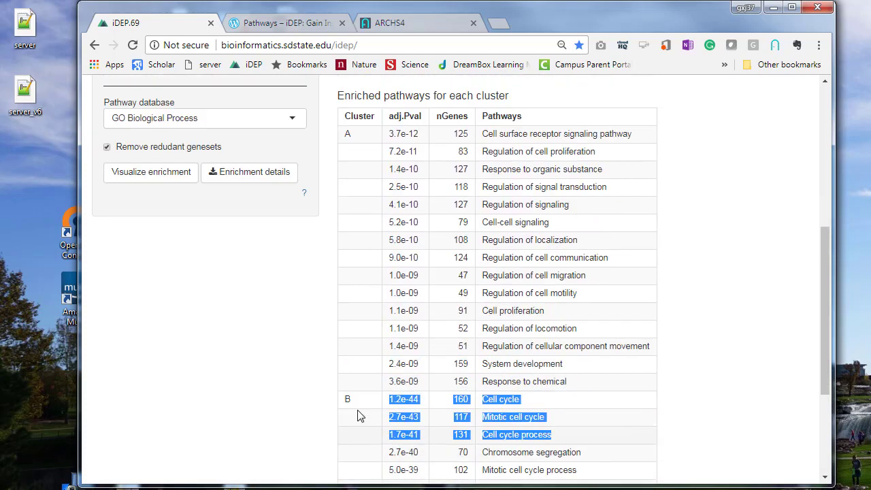
Visualize the enrichment as a tree and look through the related gene sets of clusters A and B
click(156, 306)
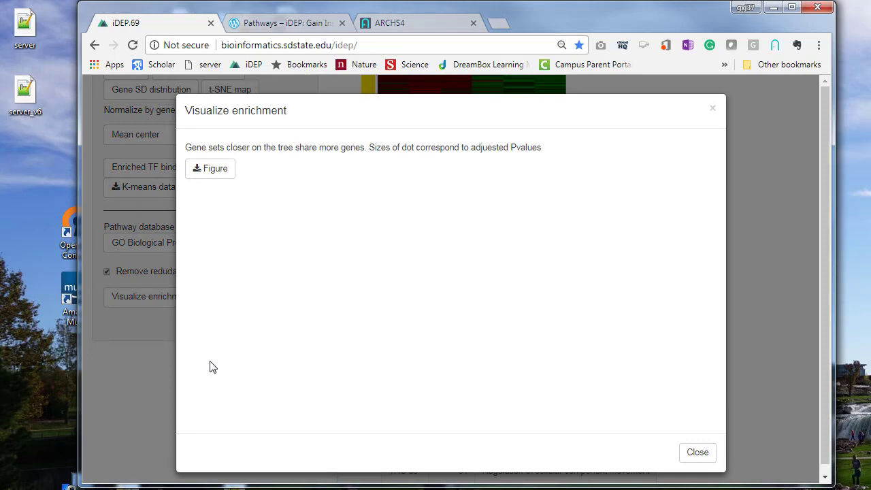
scroll(398, 318, down, 10)
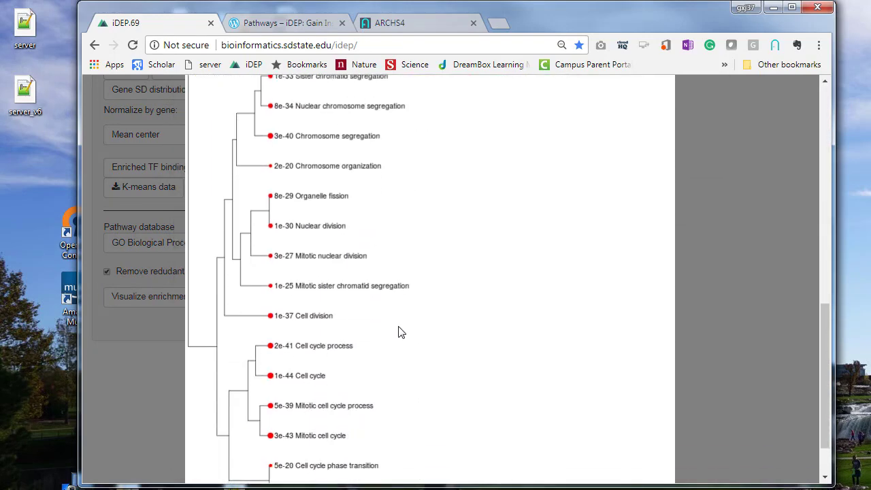
scroll(400, 332, up, 1)
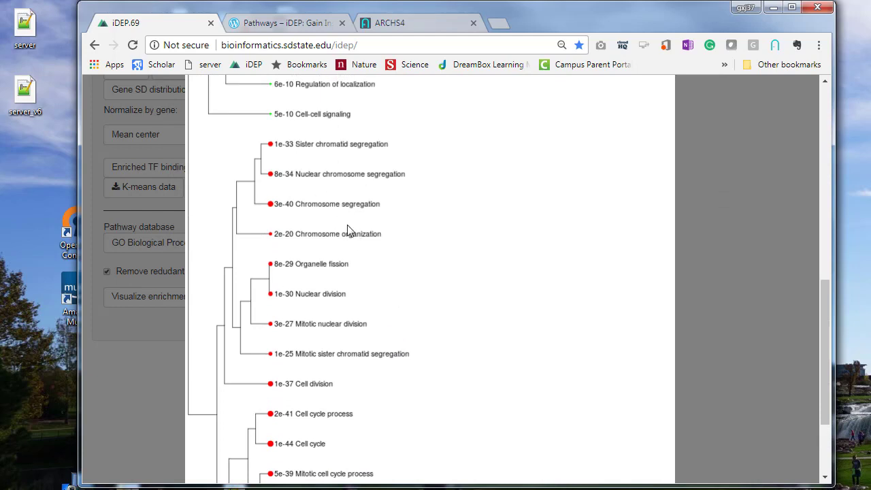
scroll(428, 303, down, 2)
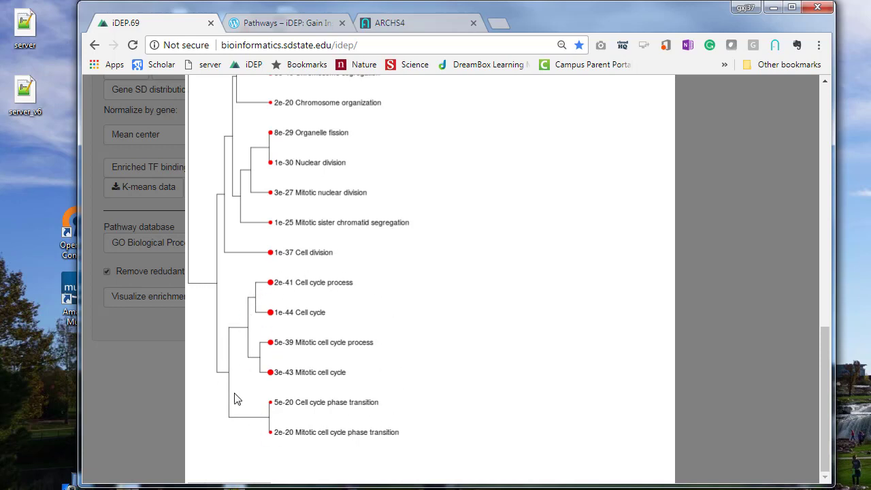
scroll(418, 310, up, 15)
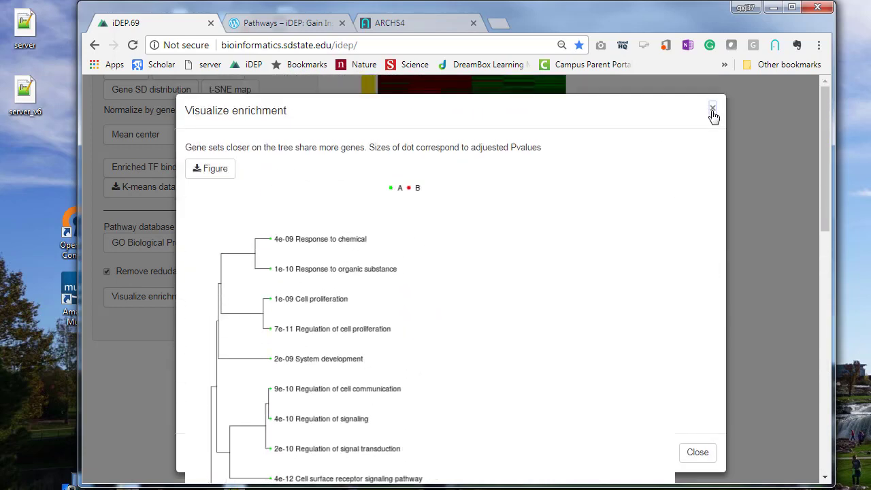
Download the enrichment tree figure, open the TIFF file and zoom in on its pathway labels
click(213, 168)
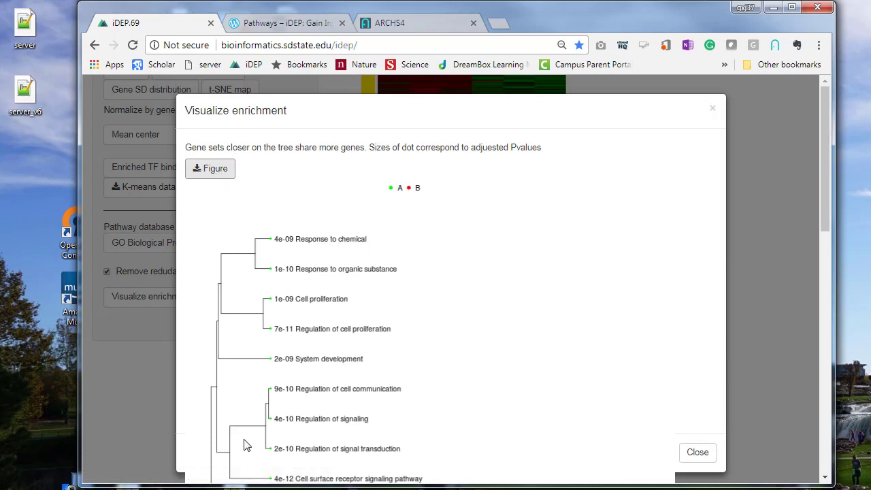
click(143, 467)
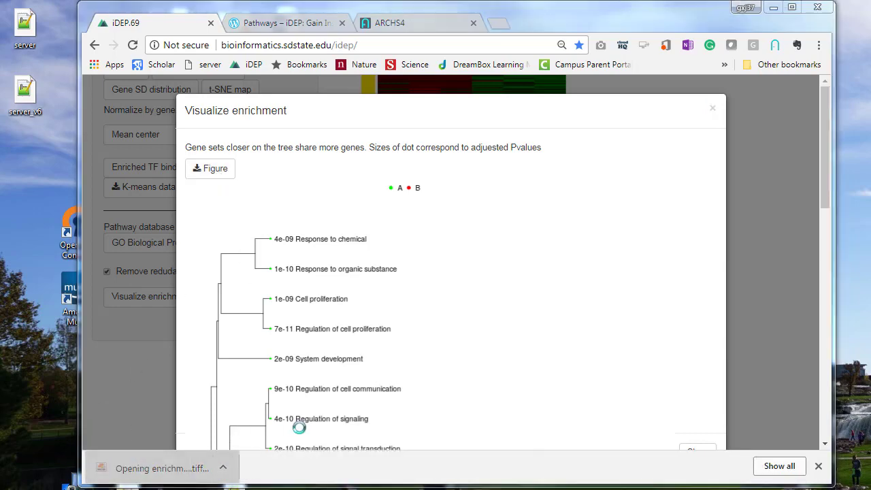
scroll(416, 260, up, 5)
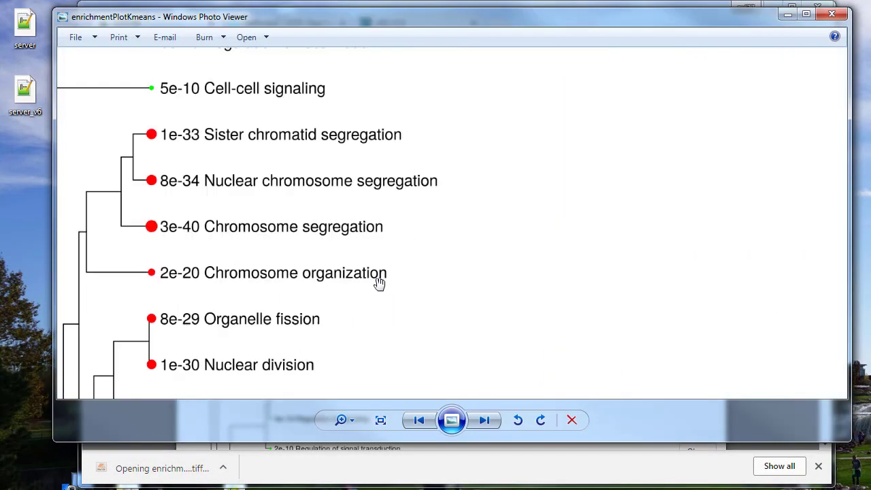
Zoom further into the tree figure's chromosome terms, and close the figure and the enrichment tree dialog
scroll(208, 272, up, 2)
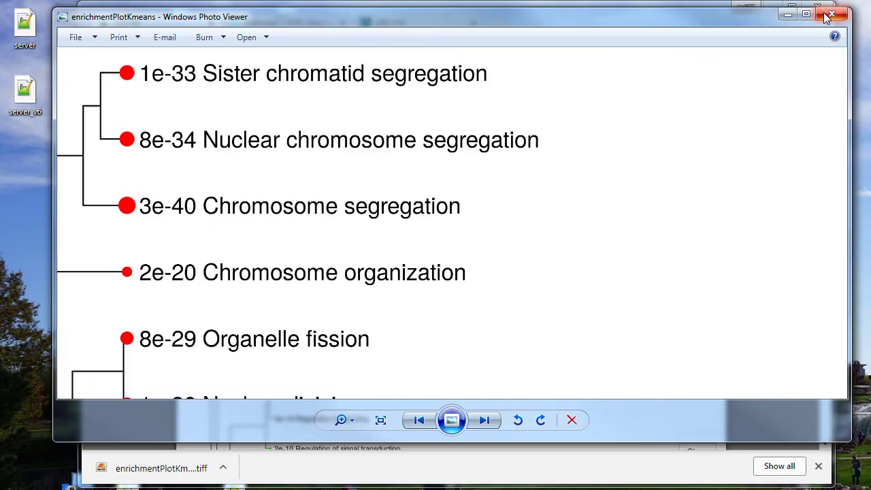
click(830, 15)
click(712, 107)
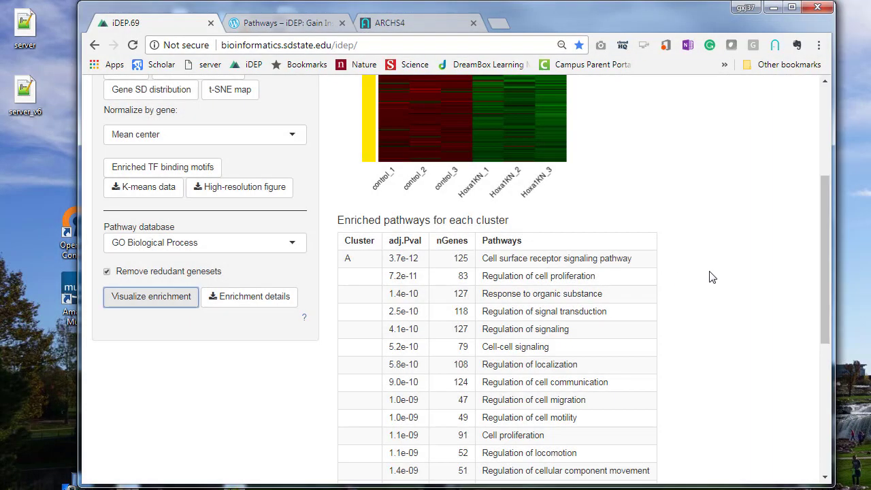
click(724, 264)
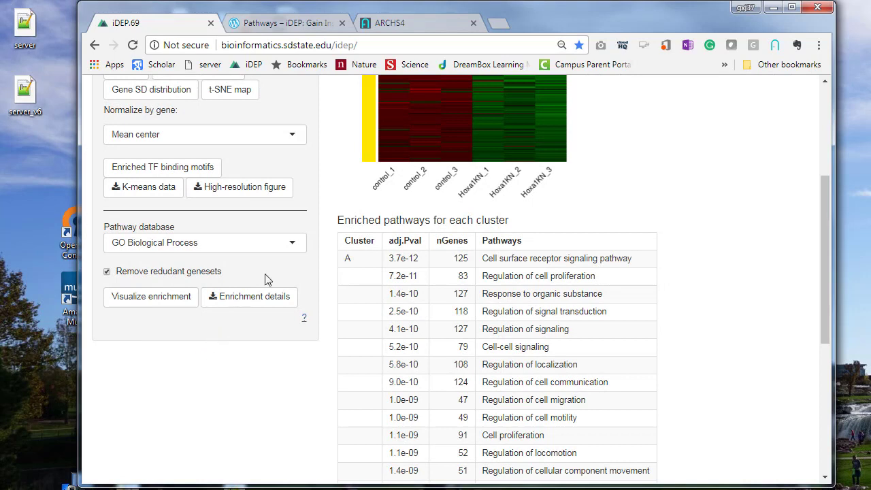
Download the k-Means enrichment details and look over the pathways and genes in the KmeansEnrichment file, closing it without saving
click(243, 297)
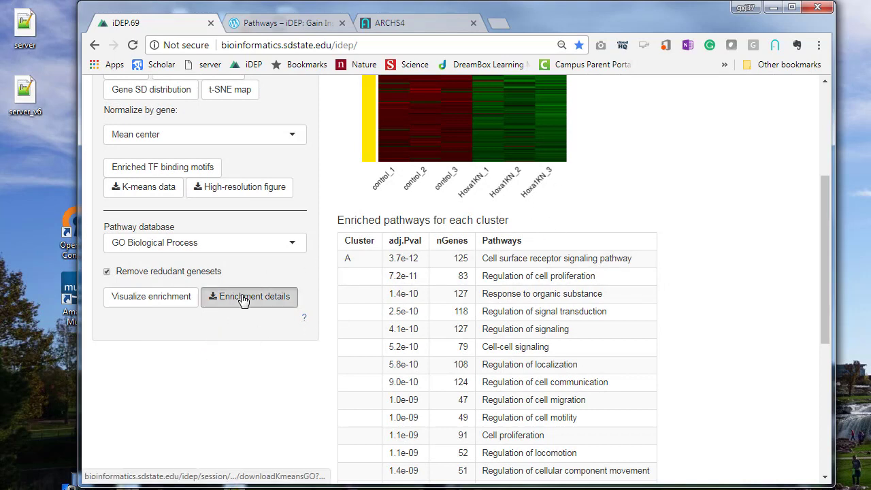
click(153, 468)
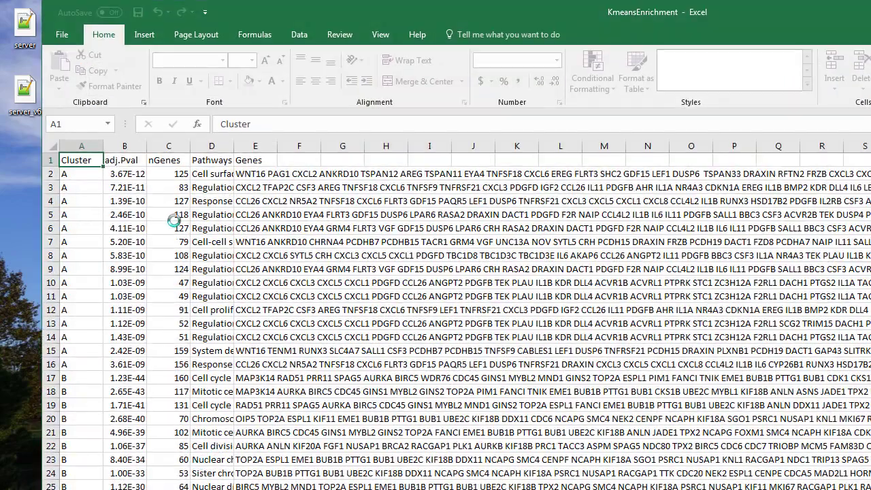
drag(146, 144, 179, 144)
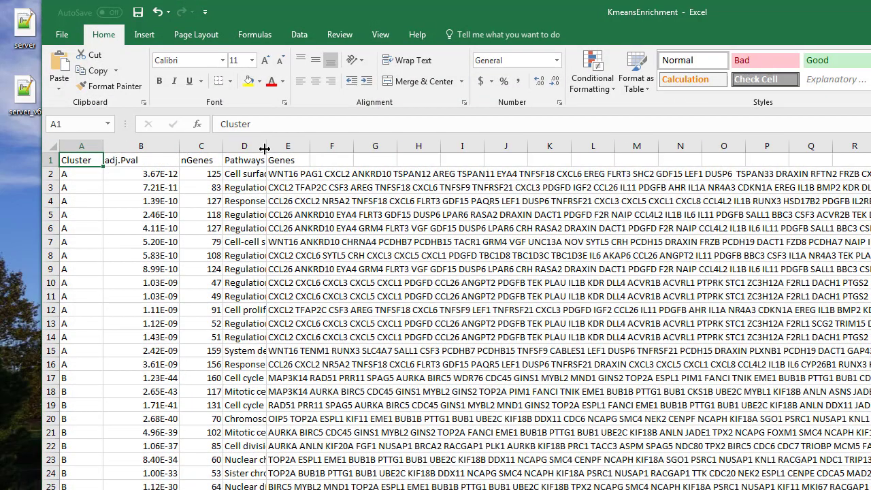
drag(263, 146, 434, 146)
click(356, 188)
click(290, 191)
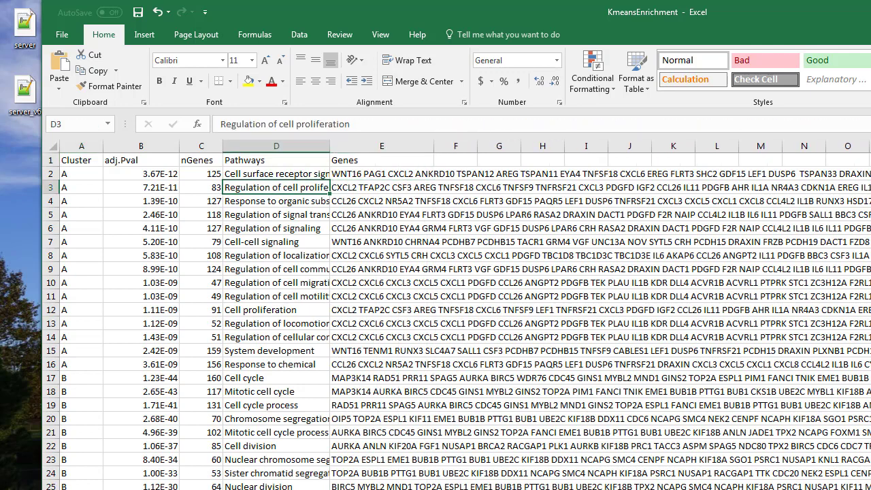
key(alt+F4)
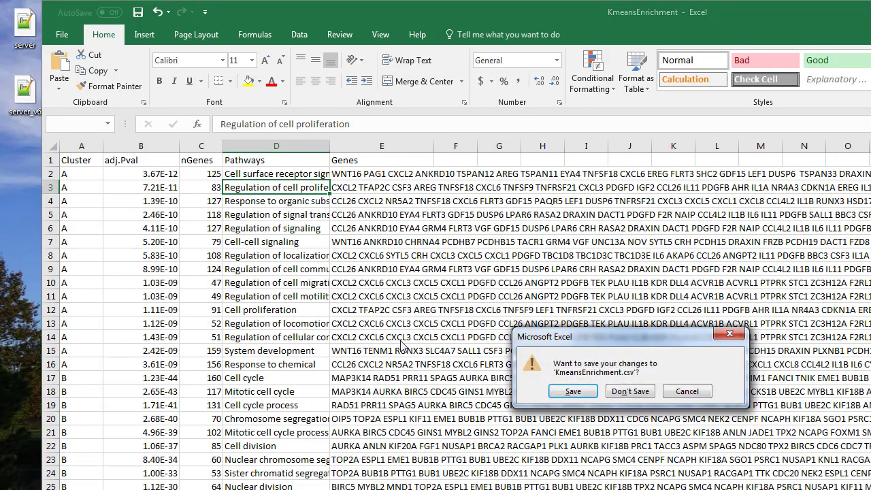
click(639, 397)
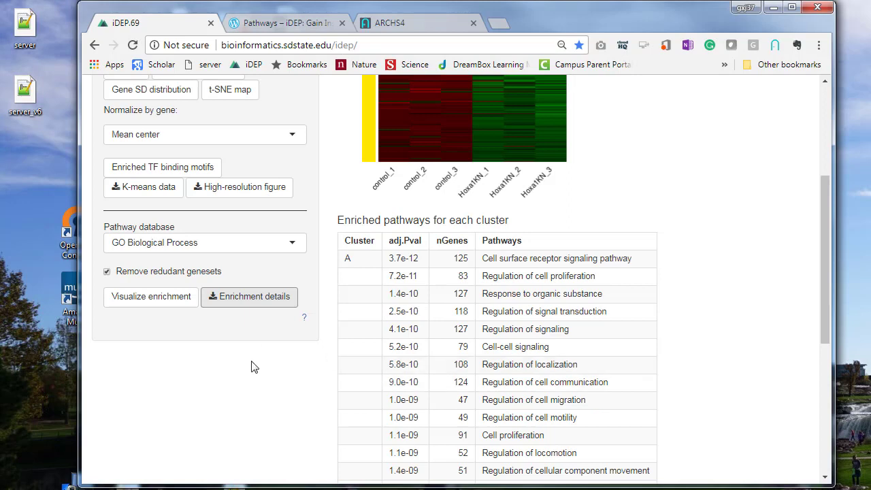
Download the K-means data and look through the gene cluster assignments and expression values in the Kmeans file before closing it
click(150, 194)
click(157, 466)
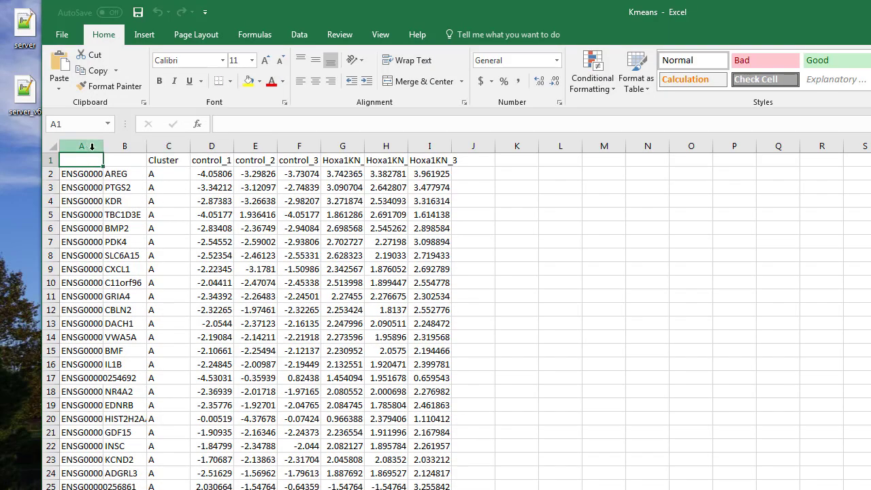
click(170, 147)
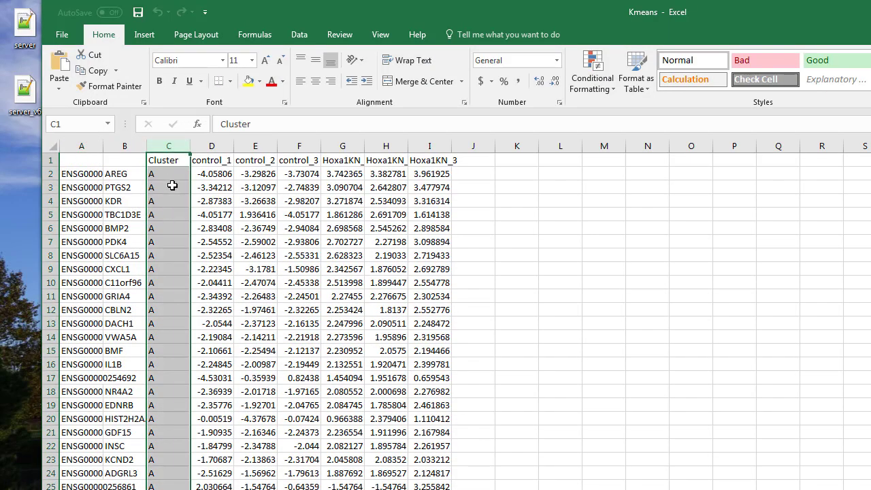
click(168, 172)
scroll(209, 377, down, 11)
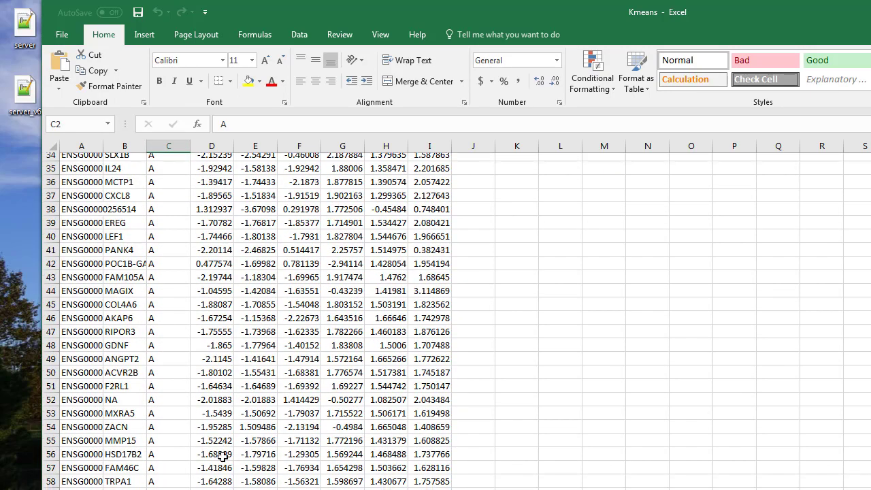
scroll(262, 455, up, 11)
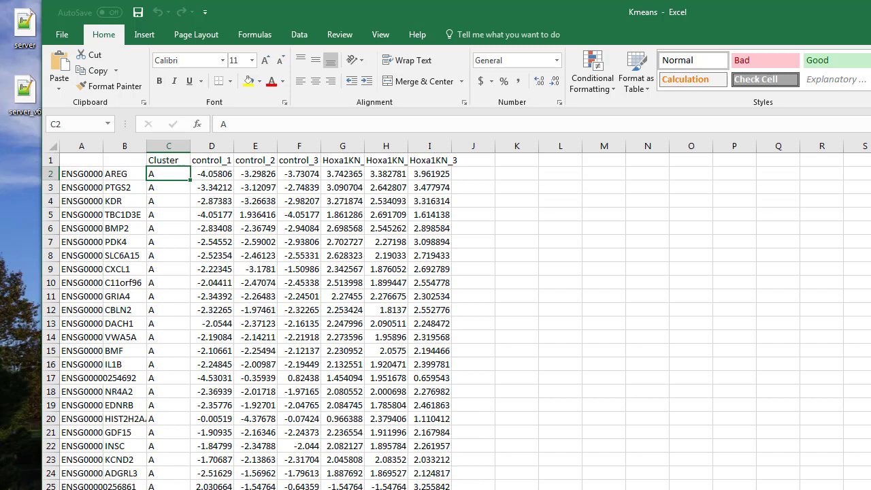
key(alt+F4)
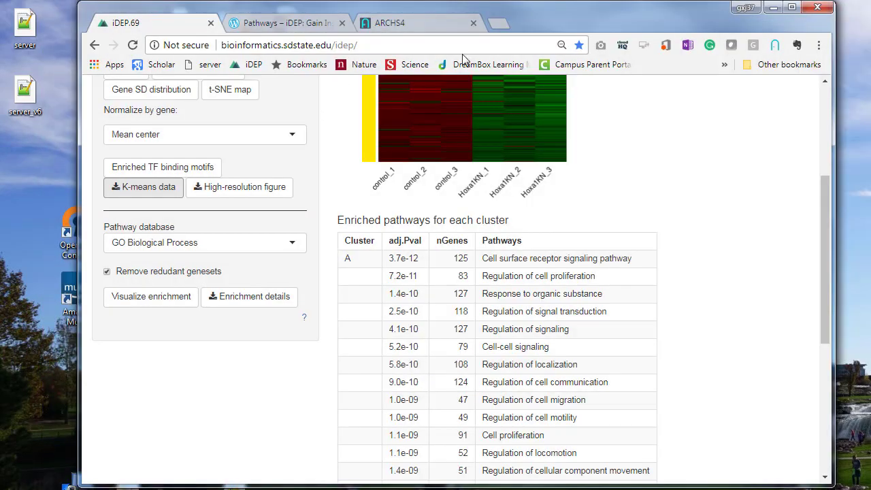
drag(588, 24, 597, 29)
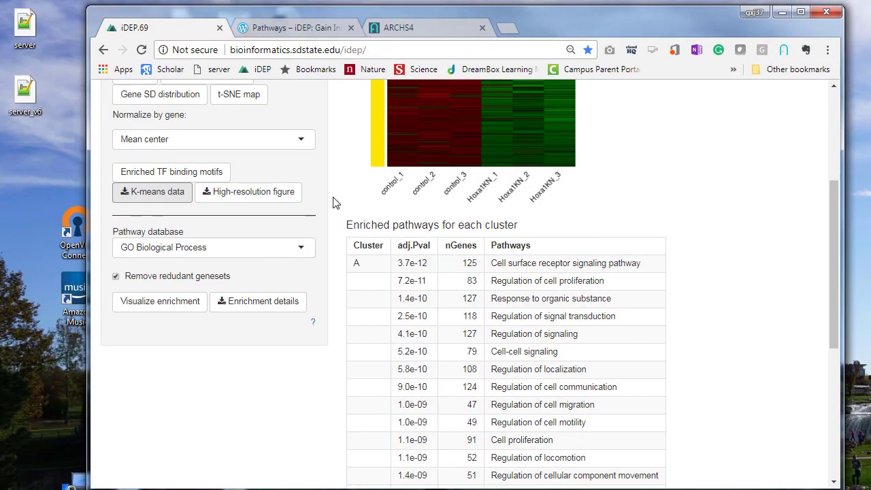
Open the PCA results and examine how the control and Hoxa1KN samples separate along PC1 and PC2
scroll(340, 238, up, 3)
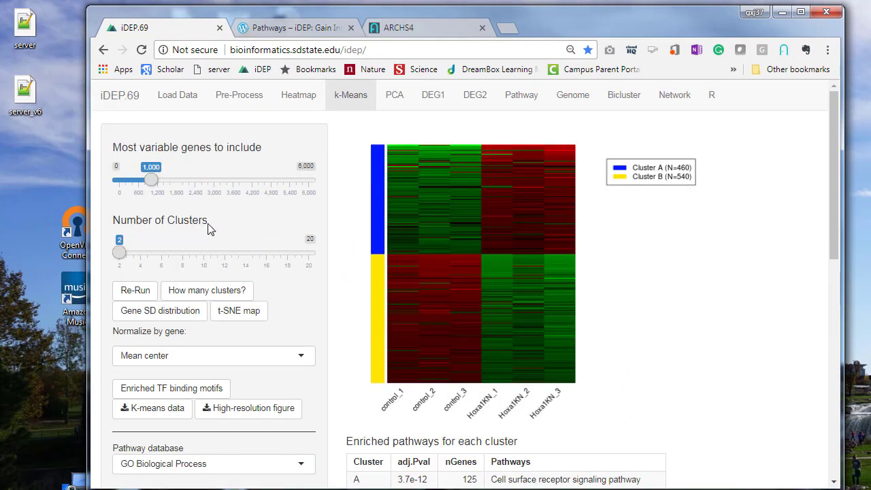
click(392, 102)
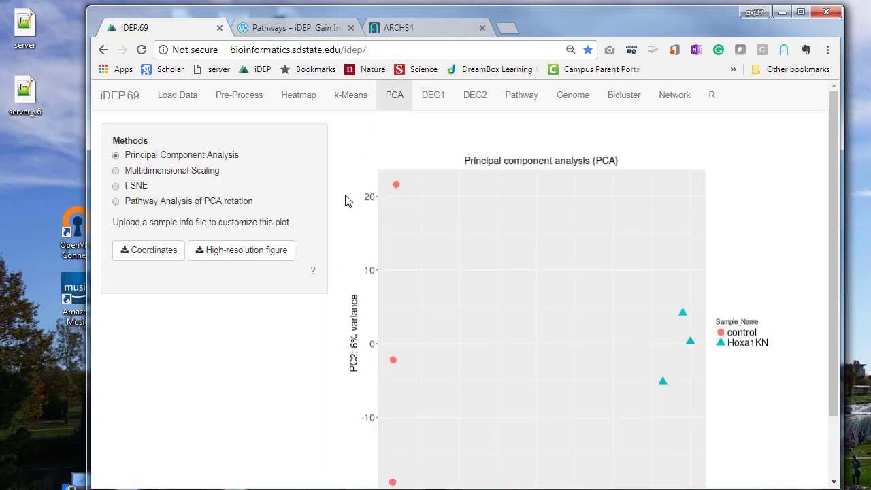
scroll(345, 201, down, 2)
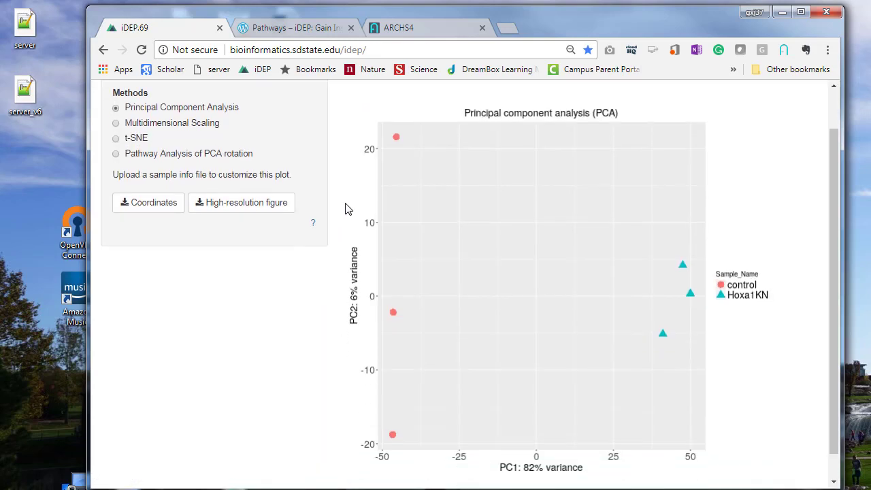
scroll(345, 209, up, 2)
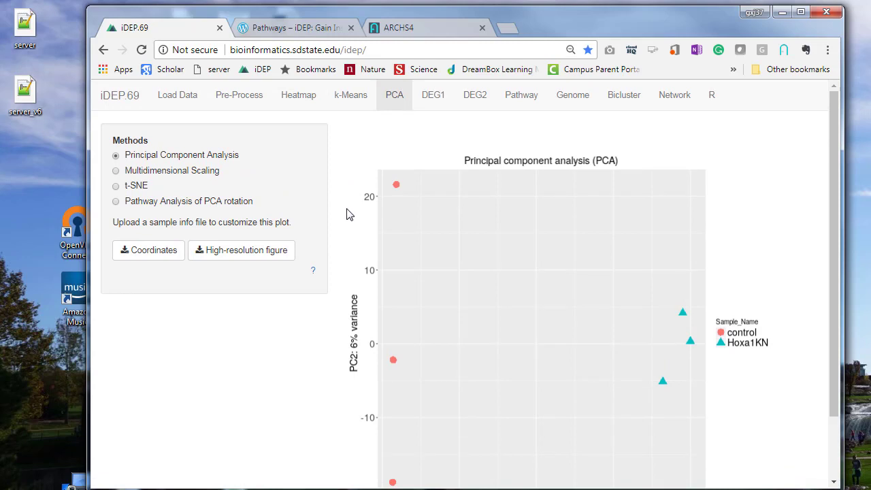
scroll(347, 214, down, 2)
scroll(349, 217, up, 2)
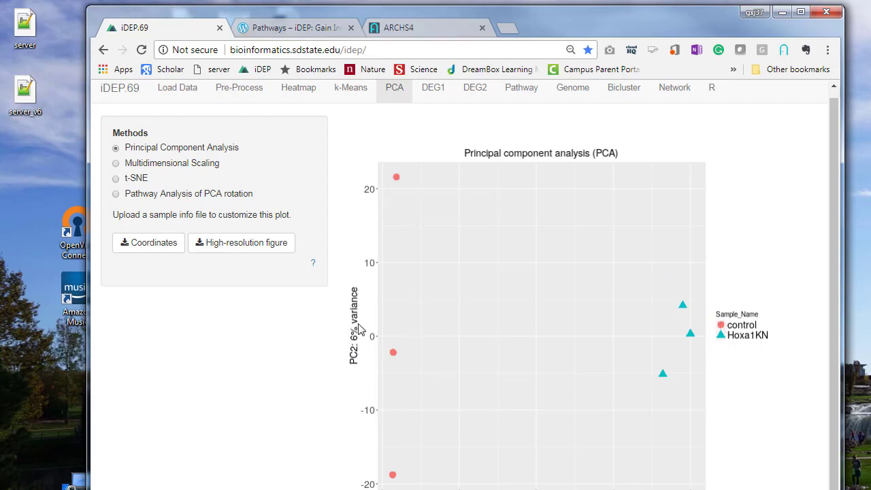
scroll(365, 361, down, 1)
scroll(436, 388, up, 1)
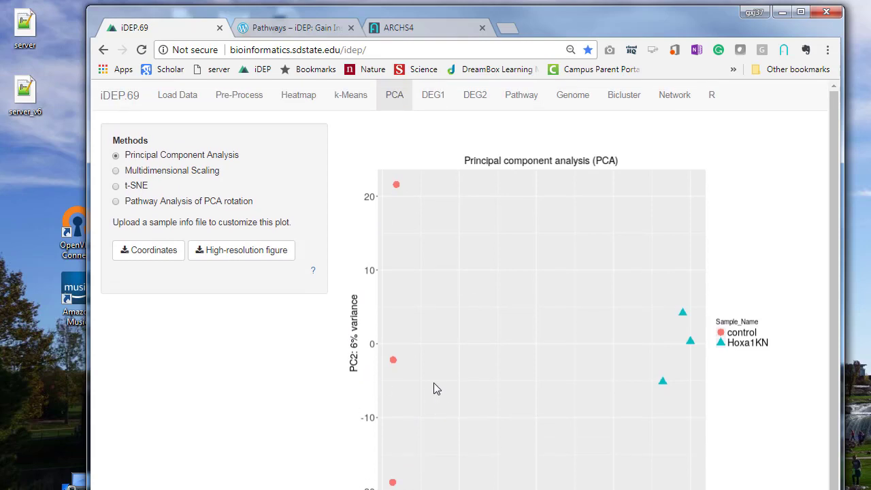
scroll(436, 388, down, 1)
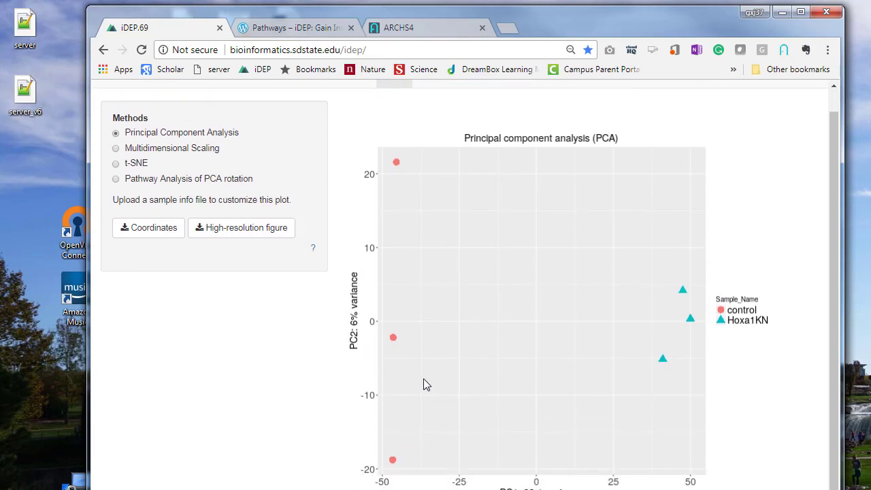
Plot the samples with Multidimensional Scaling and with t-SNE to compare their grouping
click(115, 149)
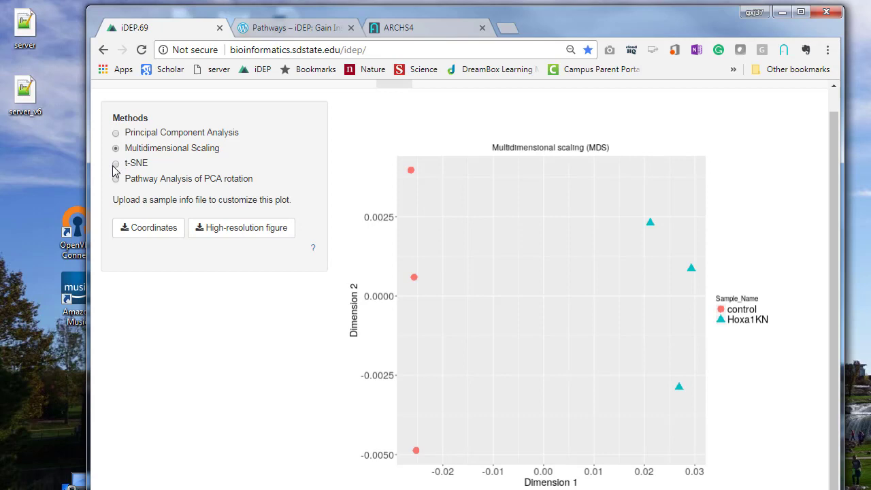
click(115, 164)
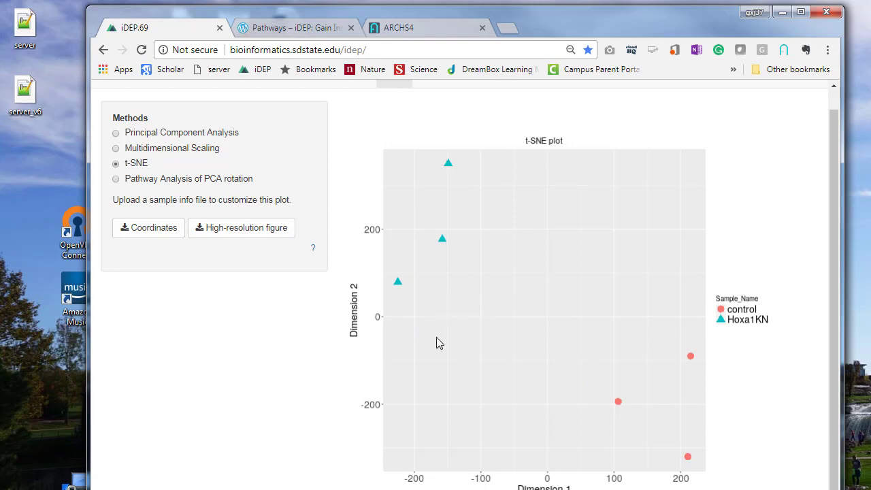
scroll(453, 357, down, 1)
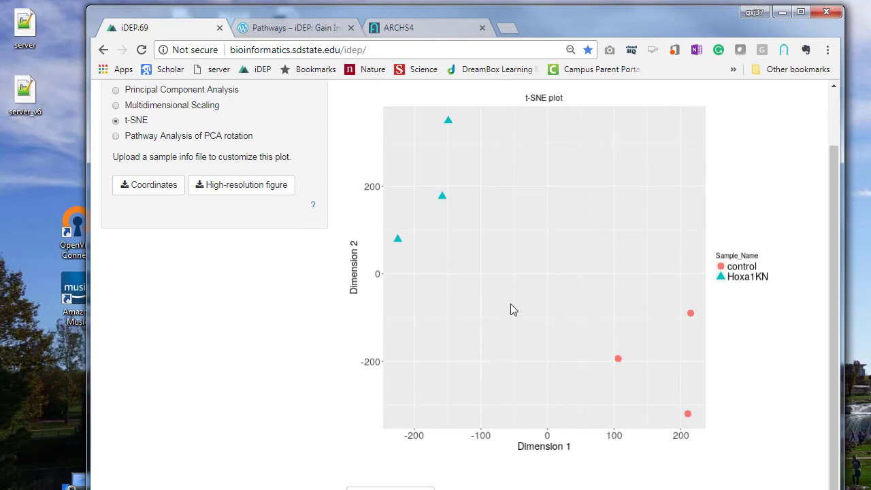
Regenerate the t-SNE plot several times to compare the sample layouts
click(390, 488)
click(390, 488)
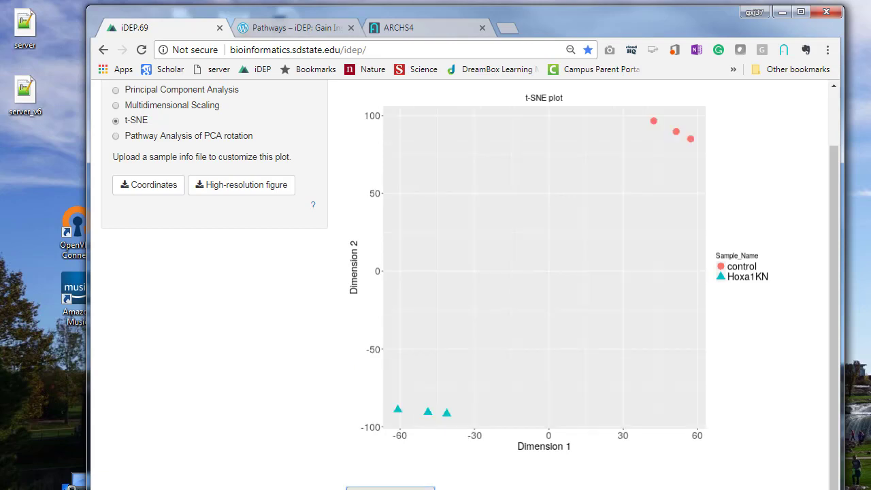
click(389, 488)
click(390, 488)
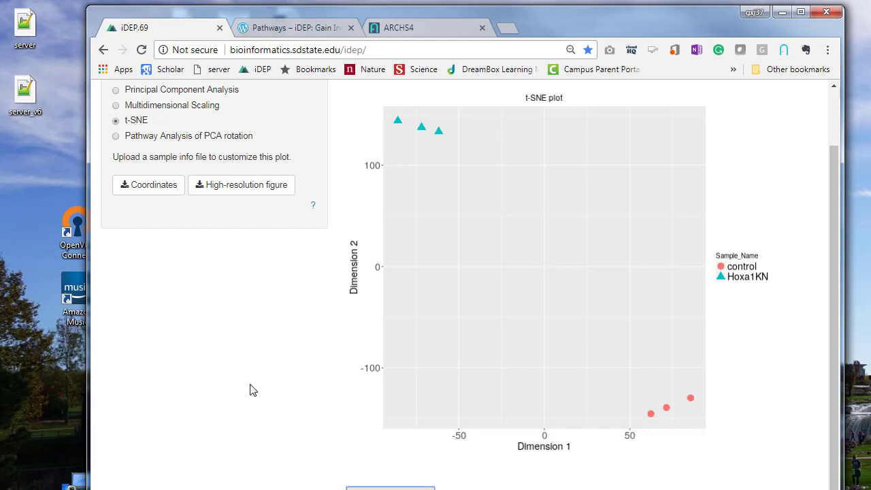
Run Pathway Analysis of PCA rotation with GO Biological Process gene sets and examine the pathways for PC1 to PC5
scroll(304, 401, up, 2)
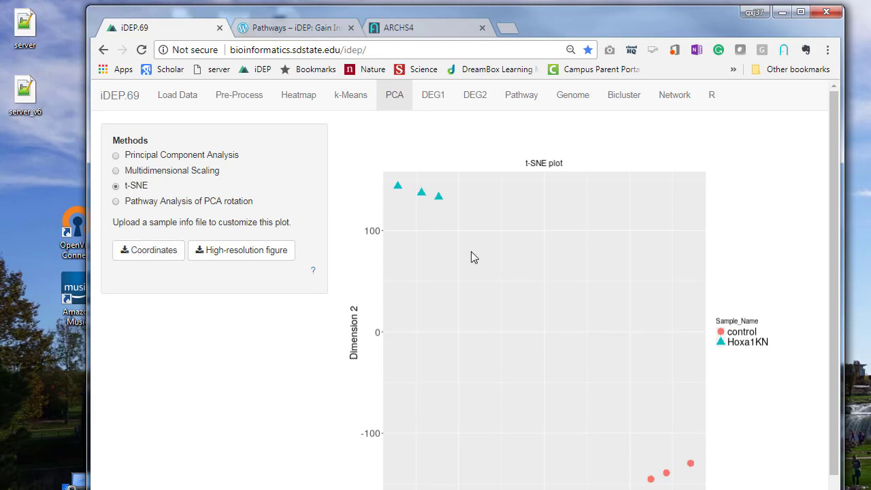
click(116, 202)
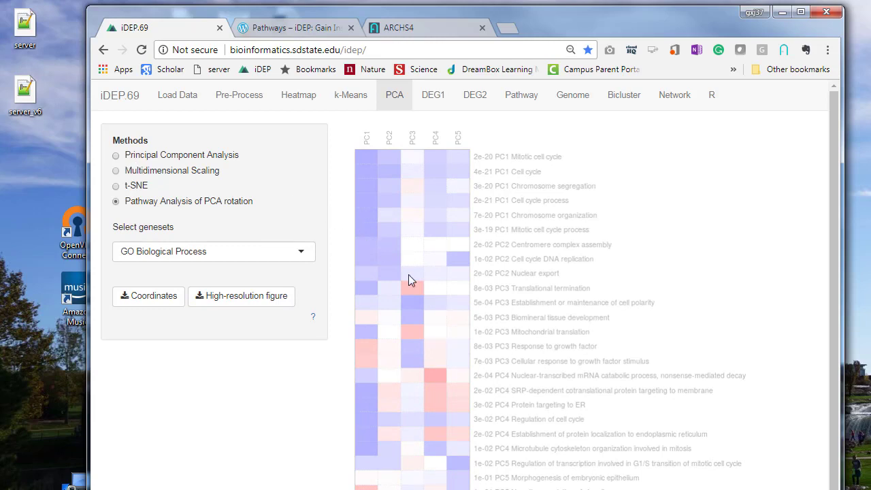
scroll(408, 276, down, 1)
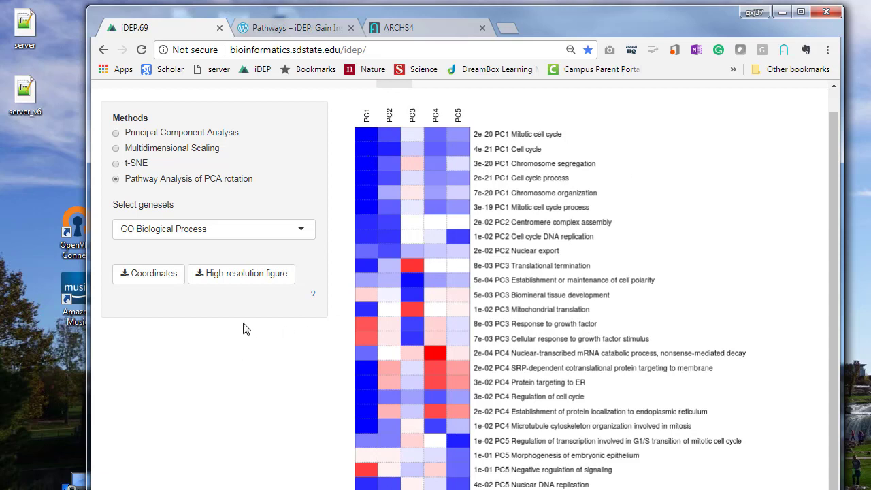
scroll(317, 330, up, 1)
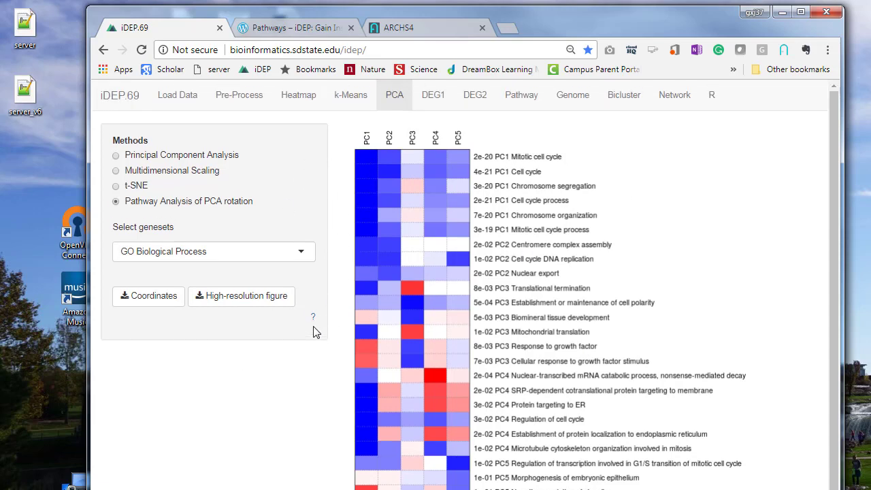
Review the DEG1 gene counts for Hoxa1KN versus control and view their Venn diagram split by up- and down-regulation
click(429, 101)
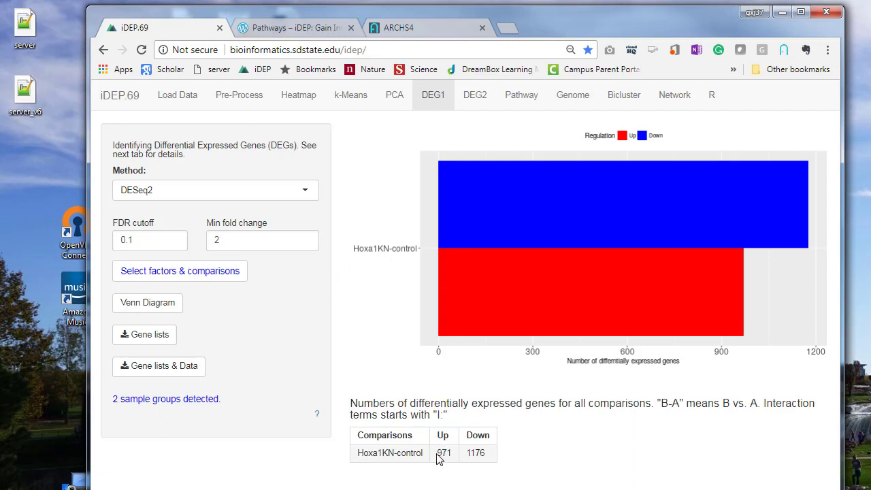
drag(468, 455, 486, 456)
click(143, 303)
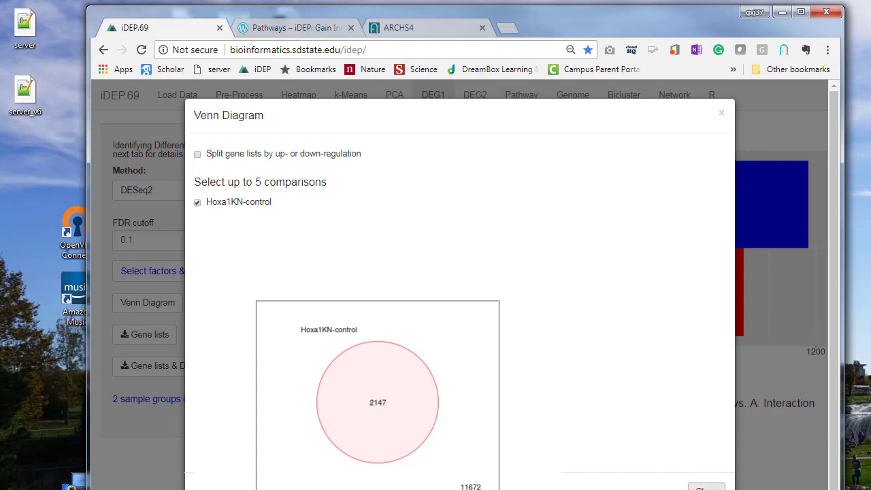
click(198, 155)
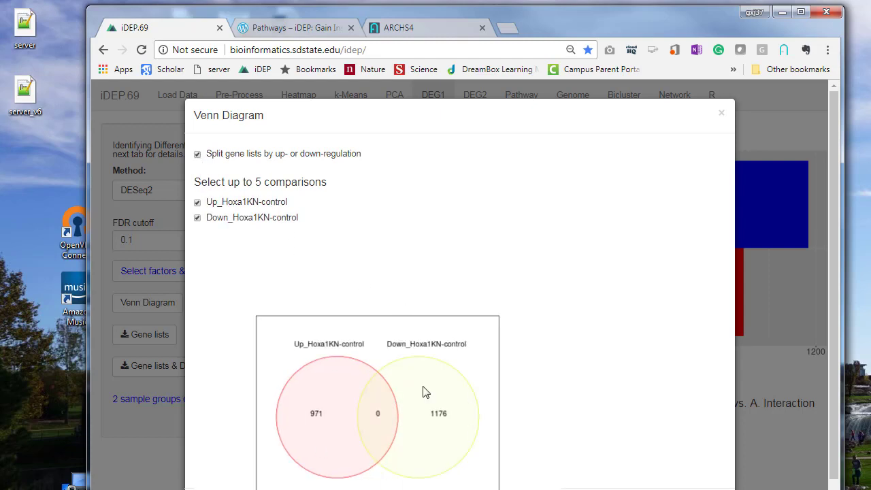
click(705, 489)
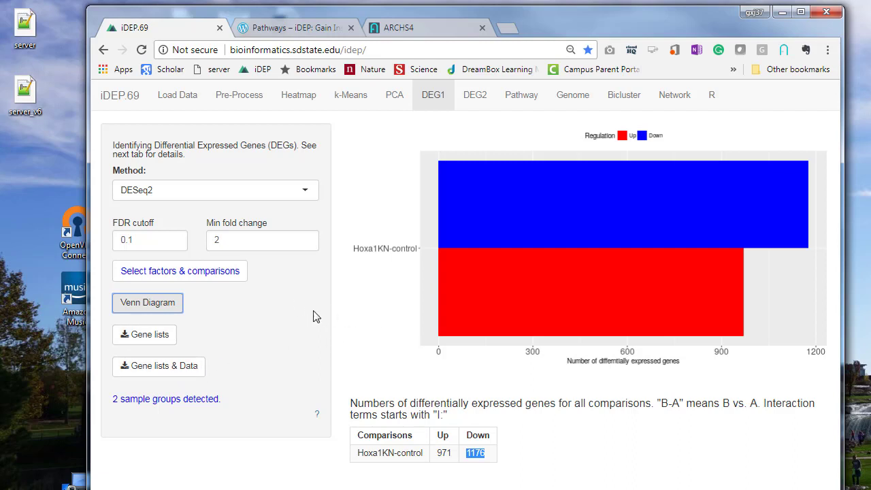
Select only the Hoxa1KN vs. control comparison in place of control vs. Hoxa1KN, submit the model for recalculation, and return to the results
click(185, 275)
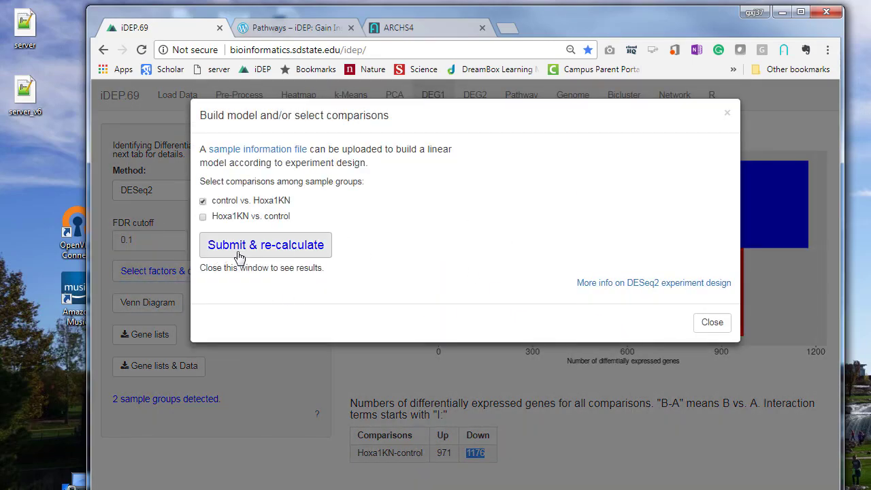
click(202, 217)
click(203, 203)
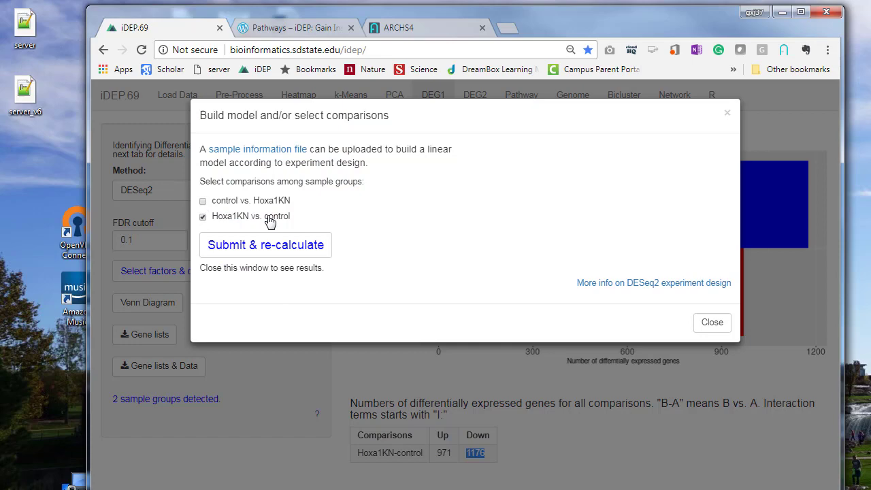
click(304, 250)
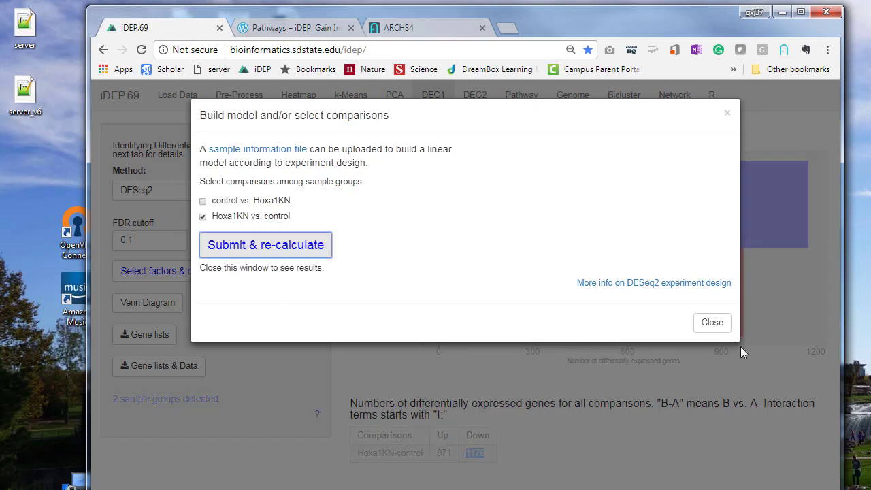
click(718, 327)
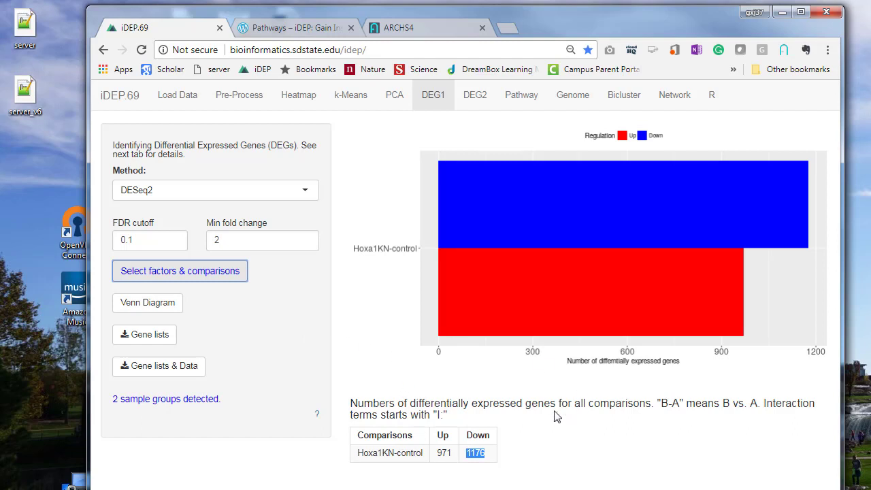
click(552, 436)
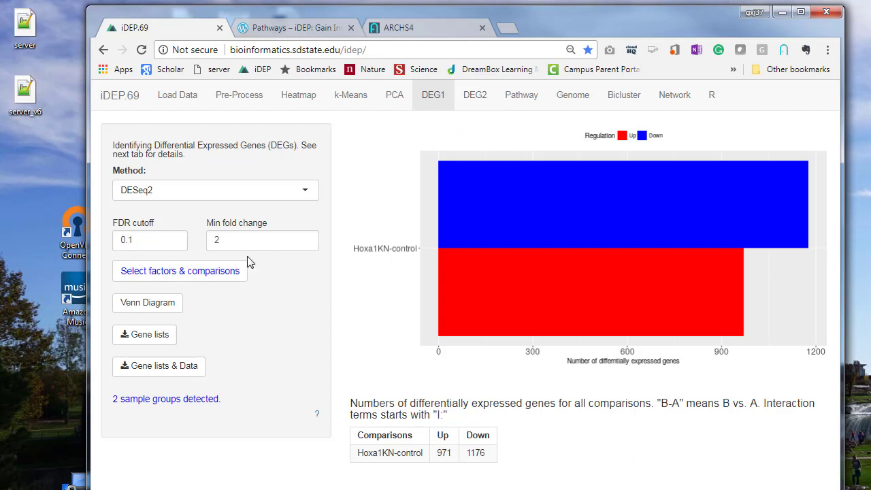
In the DEG2 results, view the Hoxa1KN-control volcano plot interactively with gene symbols, zoom into the most significant upregulated genes, and reset the axes
click(474, 101)
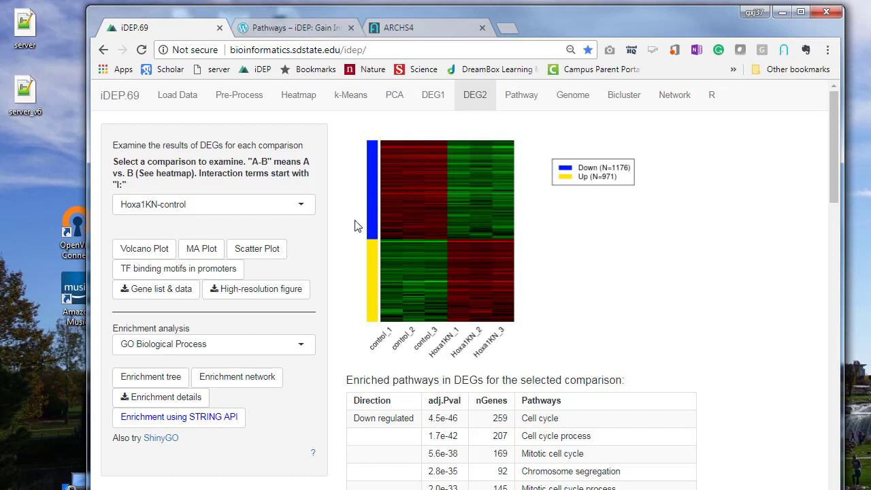
click(303, 206)
click(304, 206)
click(141, 248)
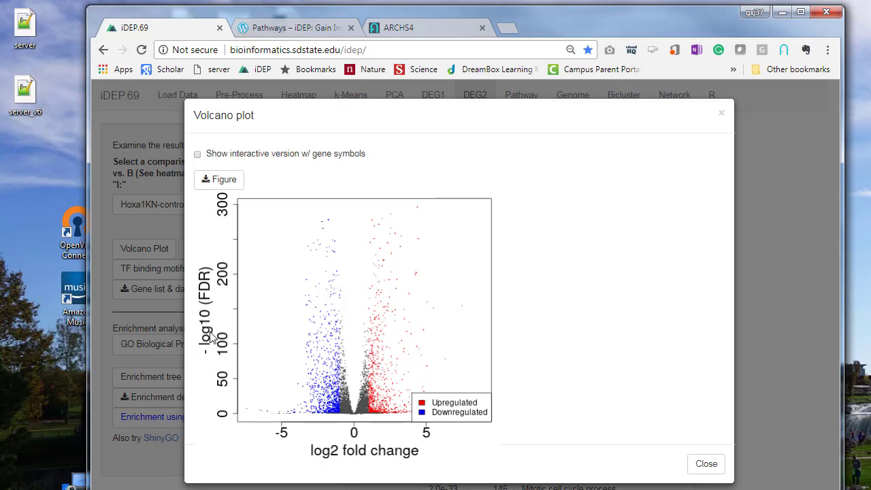
click(197, 155)
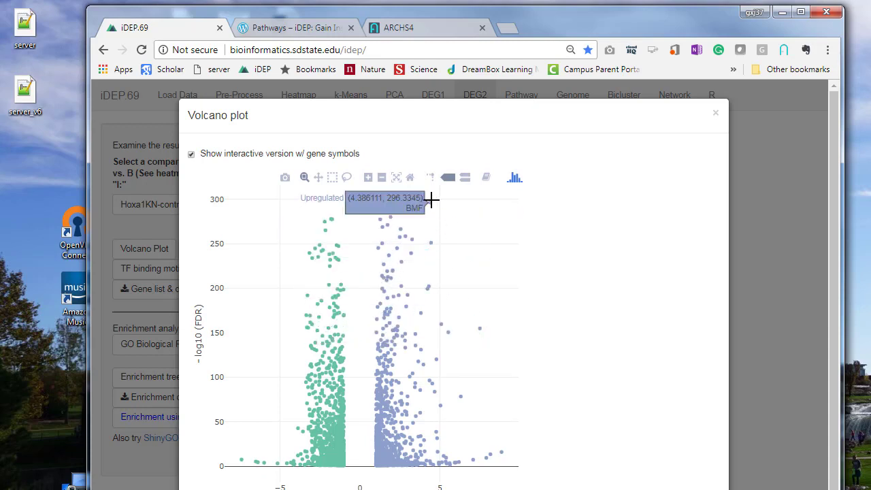
drag(377, 210, 471, 294)
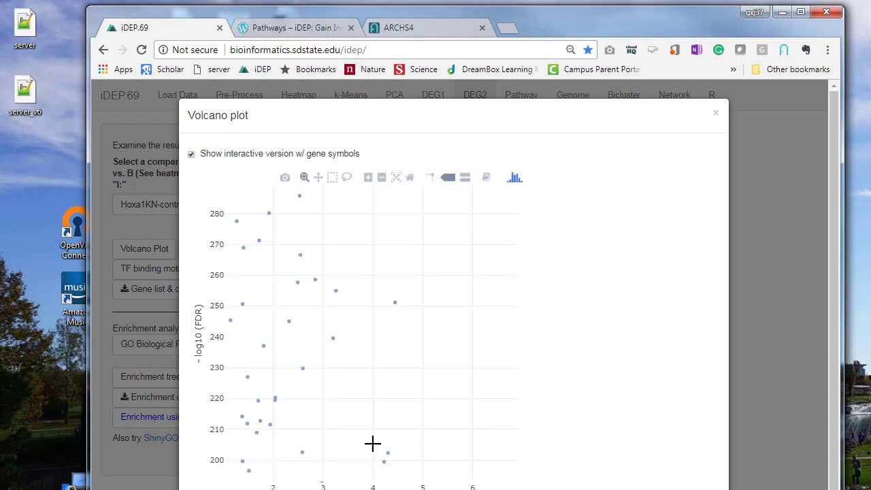
click(397, 178)
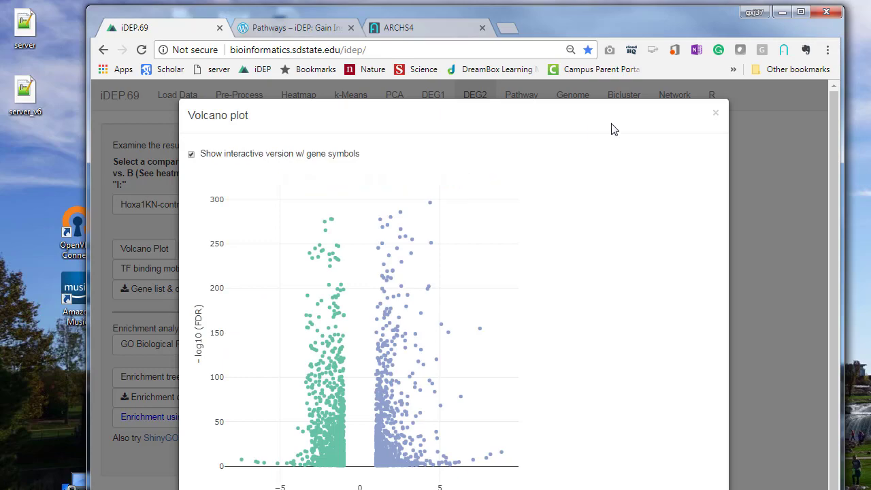
click(716, 113)
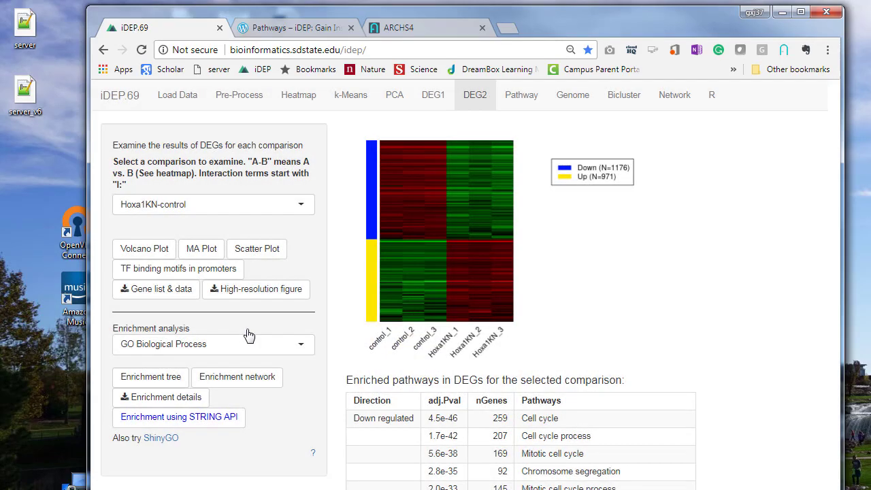
View the interactive M-A plot with gene symbols and identify the upregulated genes with the highest fold changes
click(200, 249)
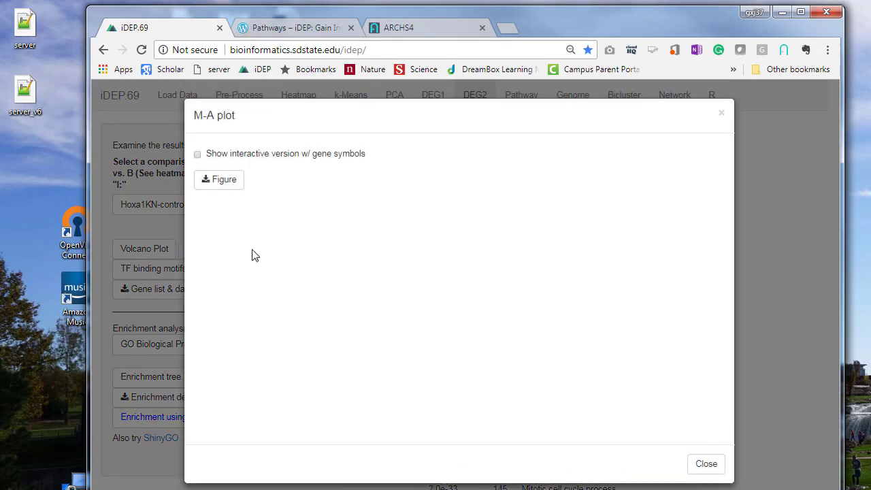
click(197, 155)
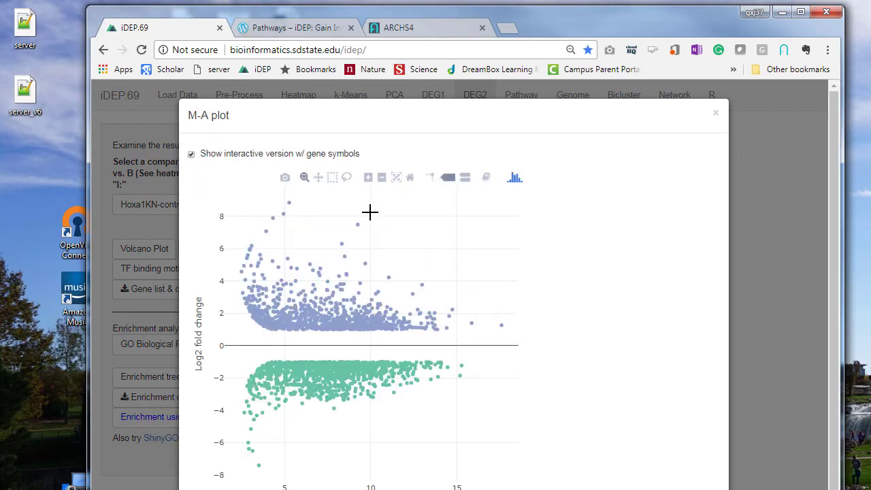
mouse_move(288, 201)
mouse_move(355, 219)
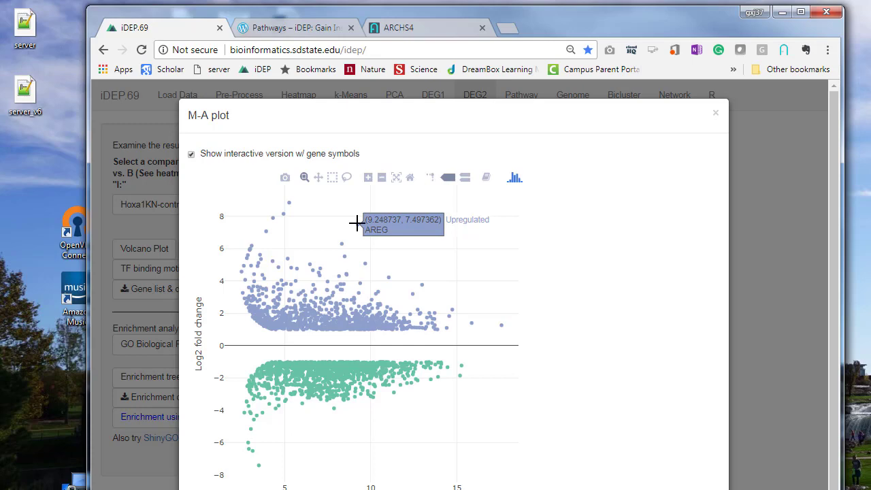
click(715, 114)
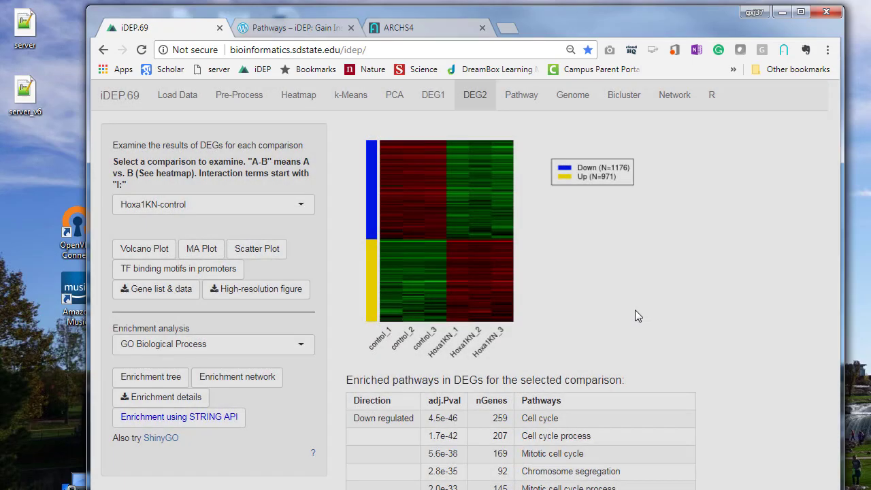
View the scatter plot of average expression in Hoxa1KN versus control, including its interactive version with gene symbols
click(272, 253)
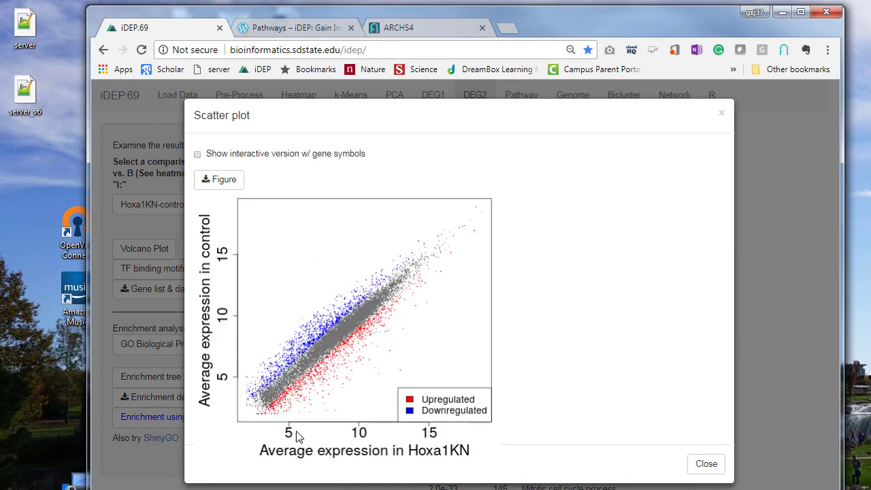
click(198, 156)
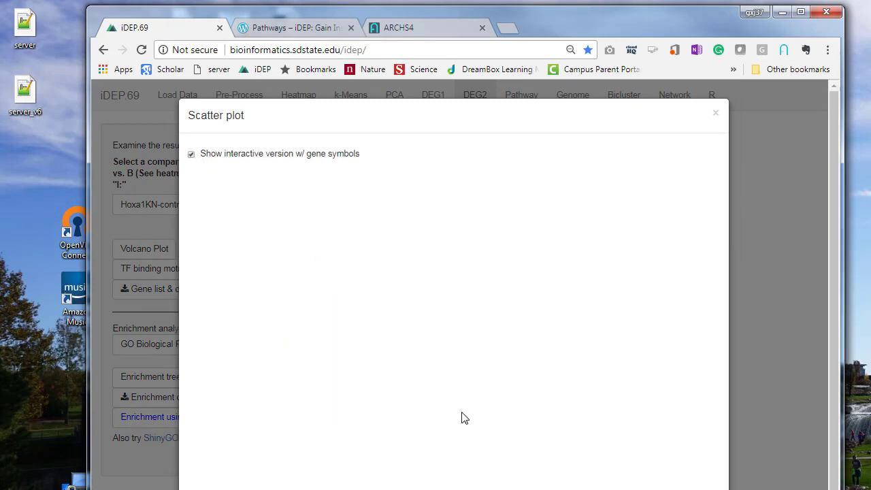
click(717, 114)
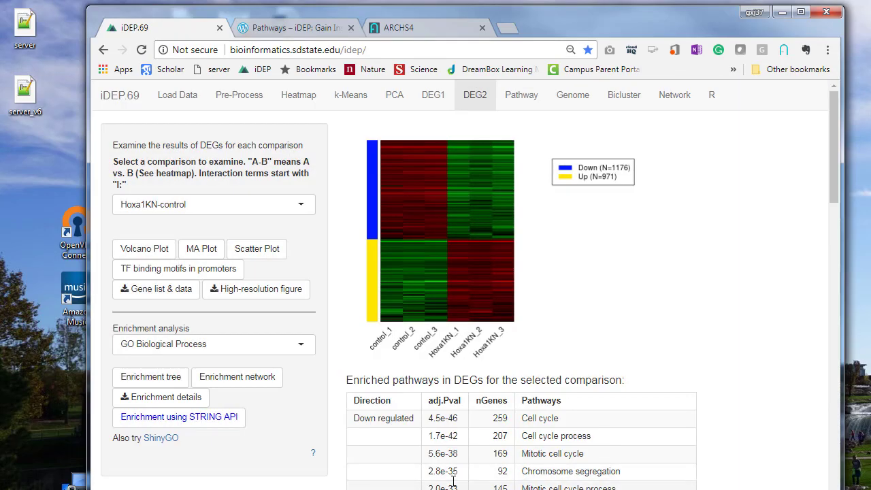
Examine the enriched TF binding motifs in the 300bp promoters of the down- and upregulated genes, including their TFs, families and FDR values
click(172, 278)
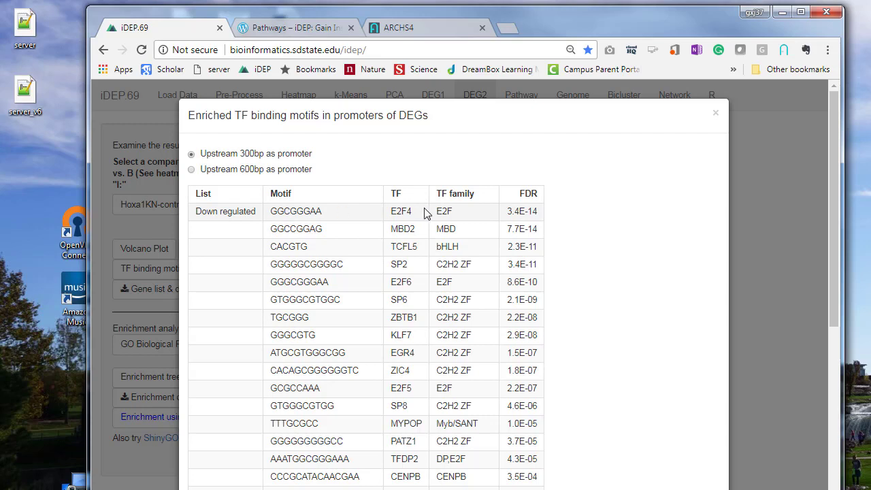
double_click(320, 210)
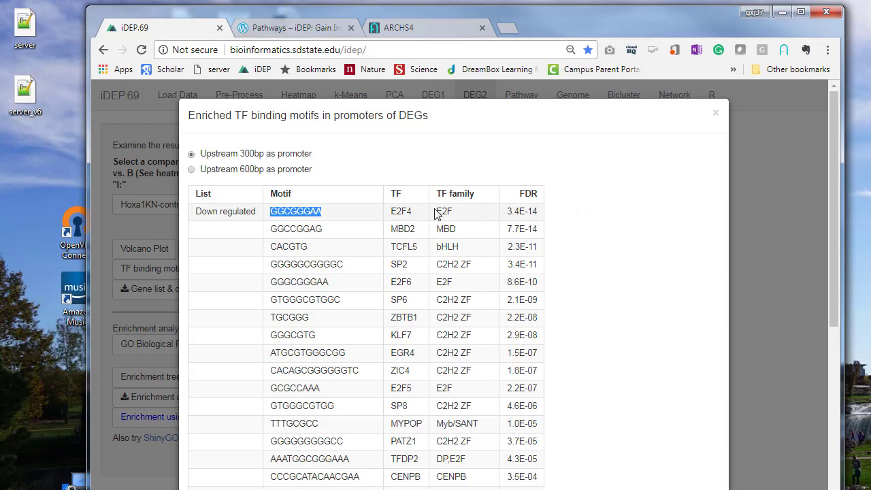
drag(413, 215, 392, 211)
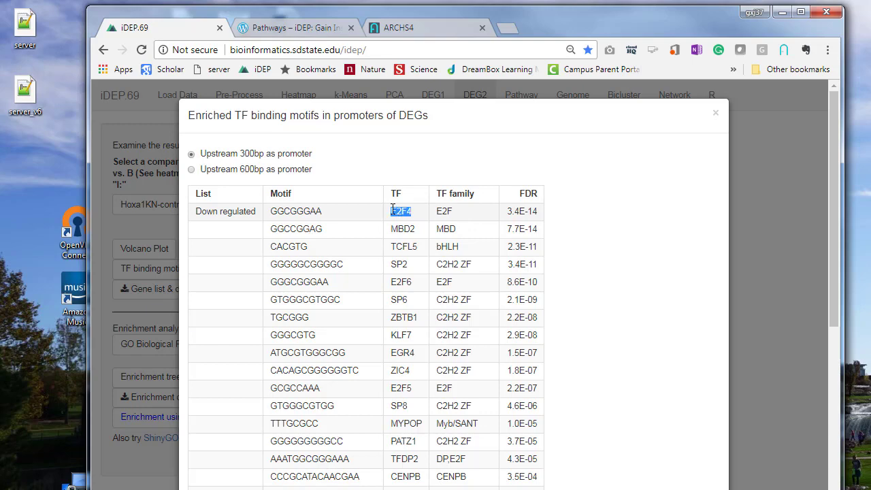
click(457, 213)
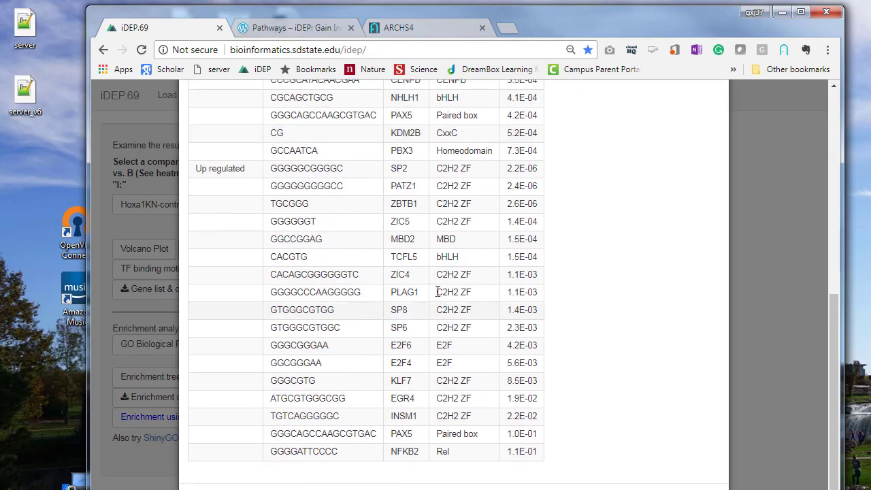
drag(344, 174, 287, 168)
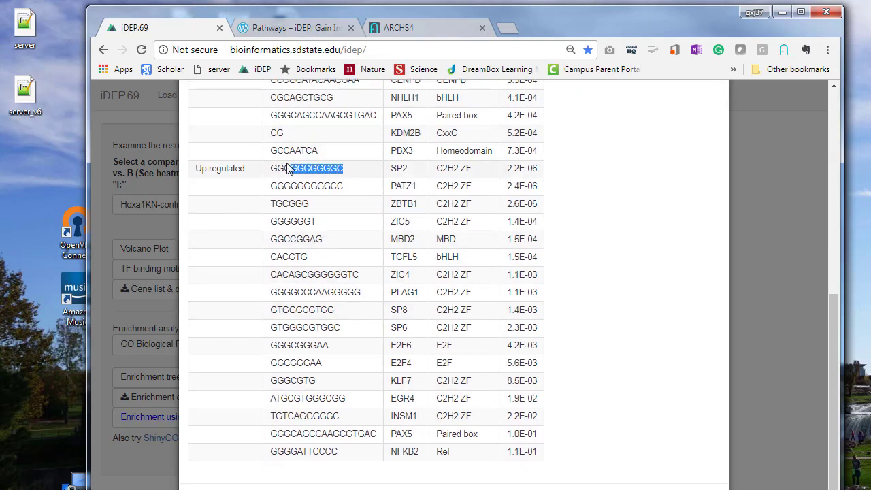
drag(542, 171, 512, 172)
click(658, 179)
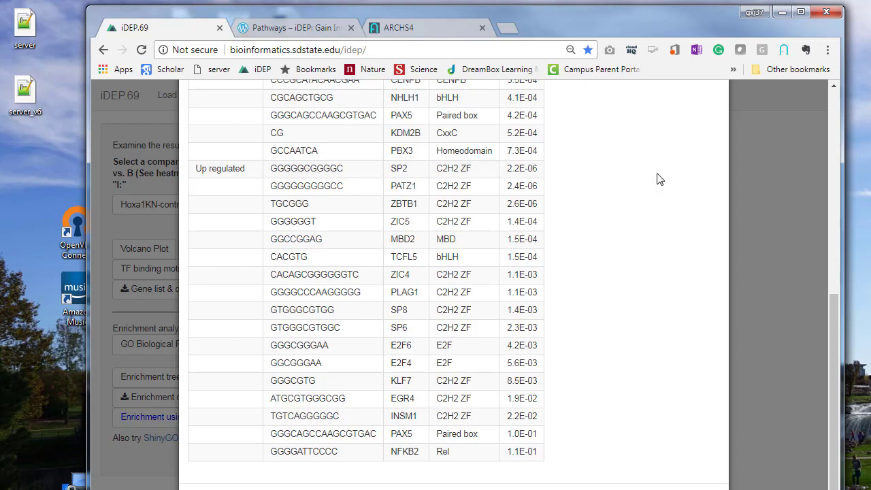
scroll(727, 294, up, 5)
scroll(703, 331, down, 5)
drag(472, 451, 275, 291)
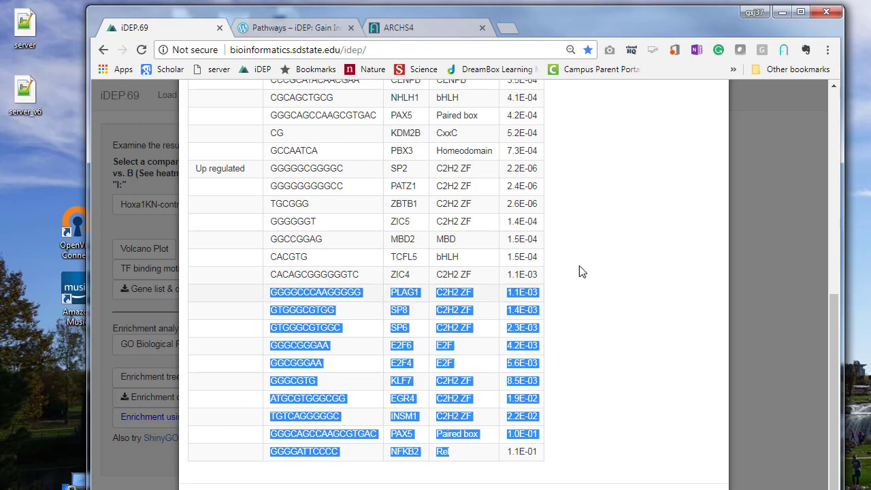
click(659, 284)
click(702, 489)
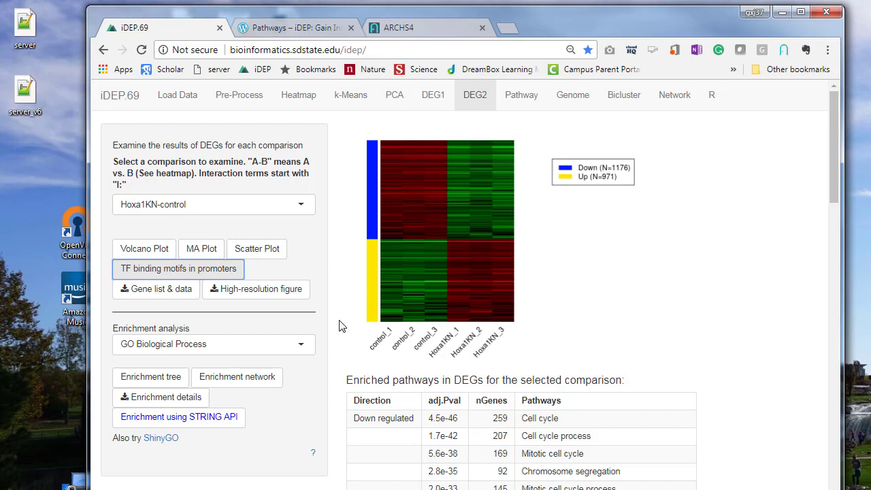
Review the GO Biological Process enrichment for the selected comparison and switch the enrichment analysis to the miRNA.Target gene sets
scroll(333, 344, down, 2)
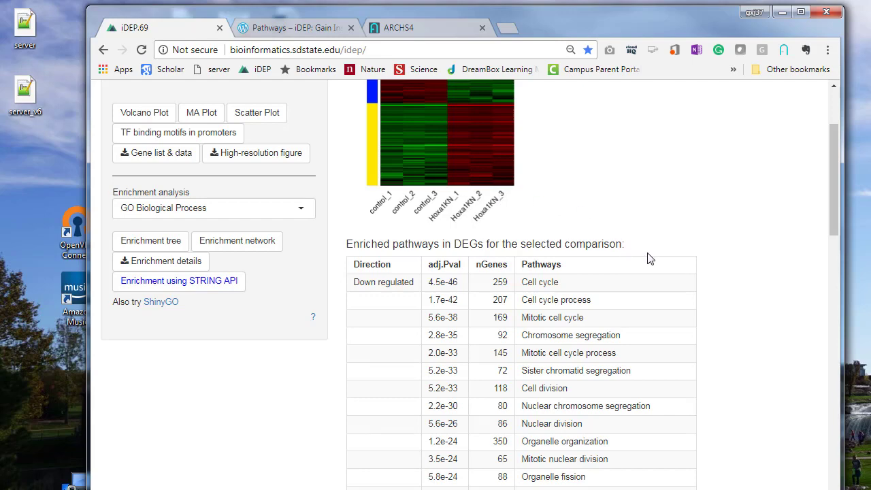
scroll(643, 265, up, 2)
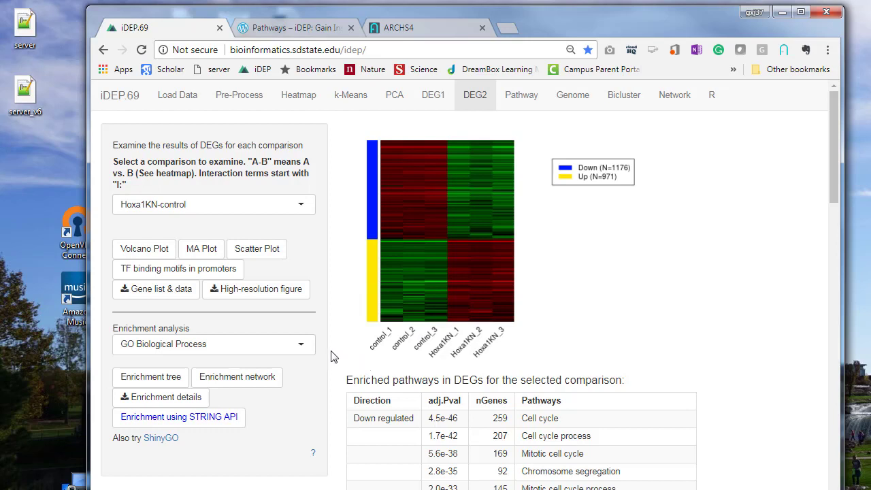
scroll(333, 357, down, 2)
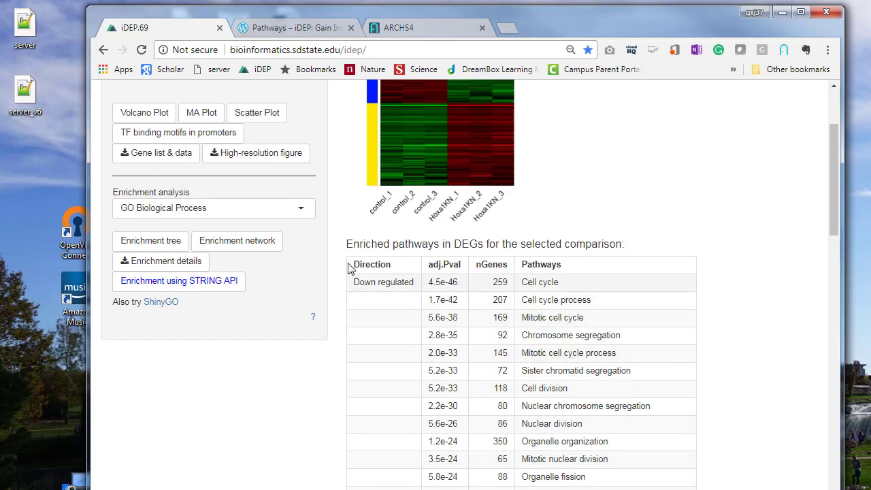
click(299, 212)
mouse_move(309, 246)
mouse_down()
mouse_move(310, 341)
mouse_move(312, 247)
mouse_move(305, 292)
mouse_move(311, 255)
mouse_move(308, 263)
mouse_up()
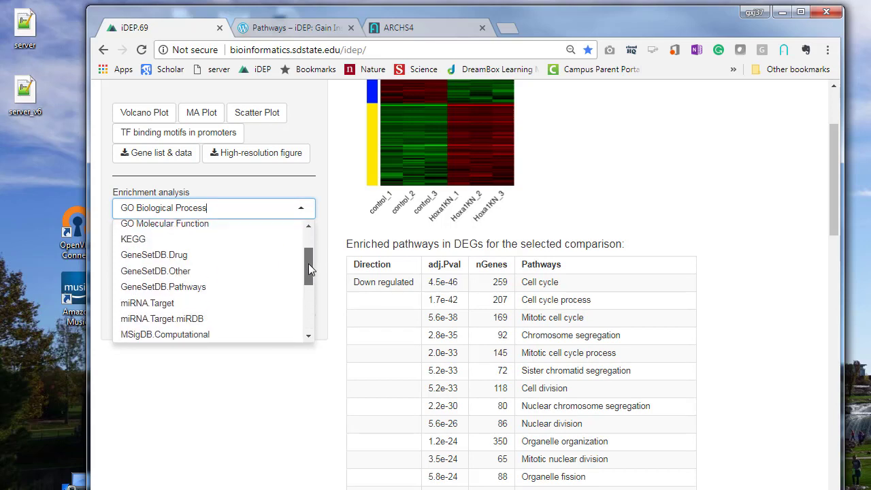
click(213, 304)
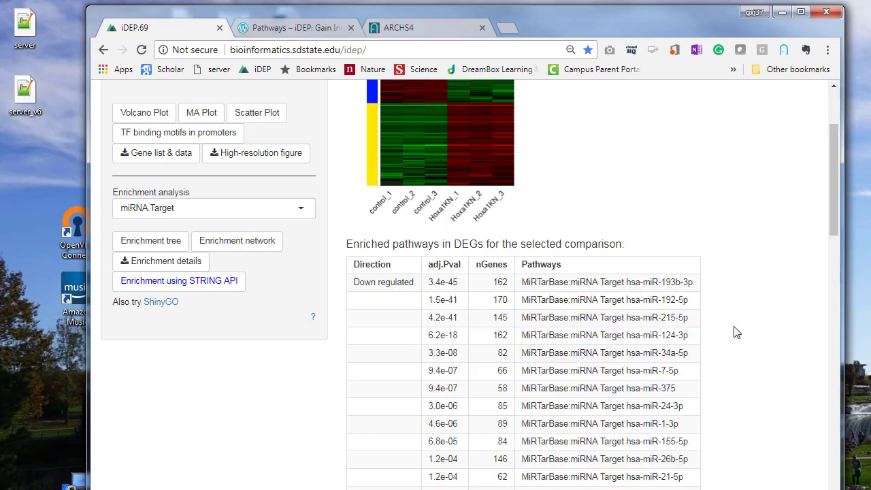
Examine the enriched miRNA targets listed for the down- and upregulated genes
scroll(733, 332, down, 5)
scroll(707, 334, up, 4)
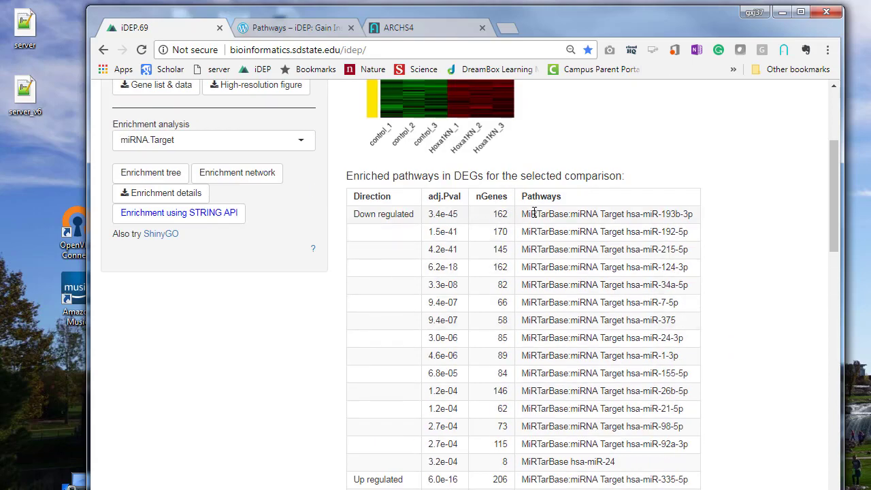
double_click(659, 216)
click(725, 267)
scroll(729, 390, down, 3)
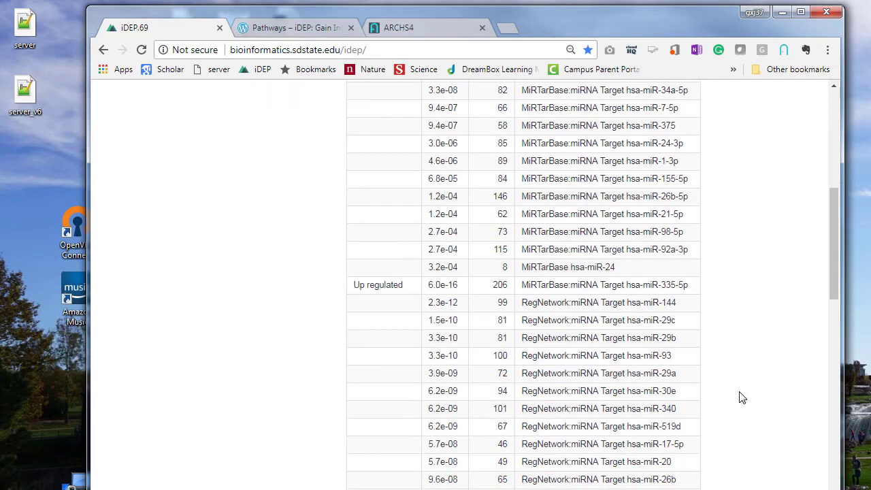
drag(664, 365, 486, 376)
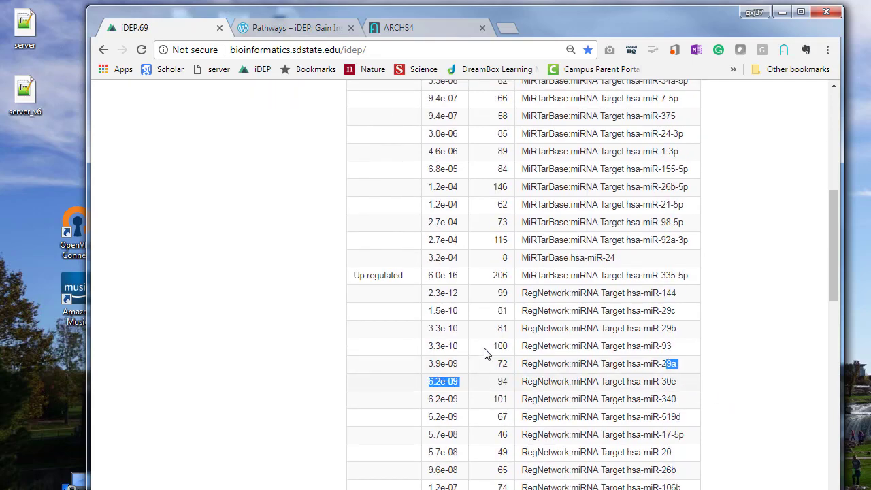
click(476, 312)
scroll(792, 347, up, 4)
scroll(792, 348, up, 2)
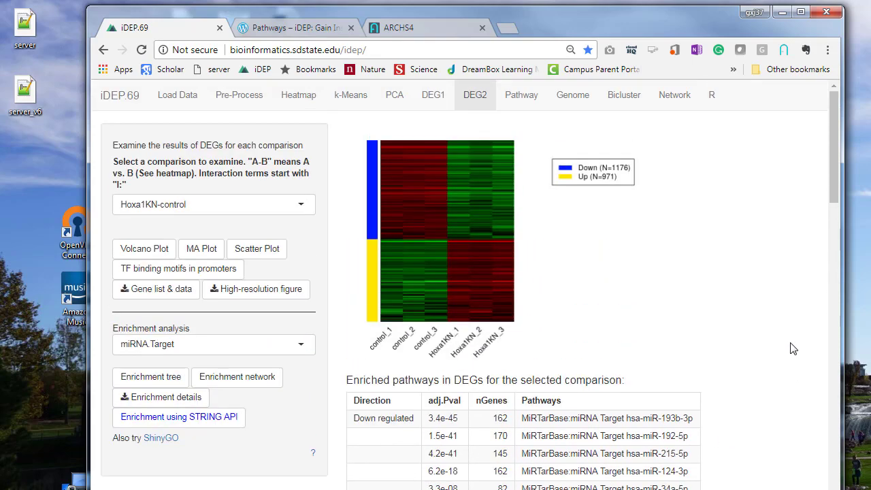
Switch the enrichment analysis of the Hoxa1KN-control comparison to the TF.Target gene sets
scroll(791, 348, down, 1)
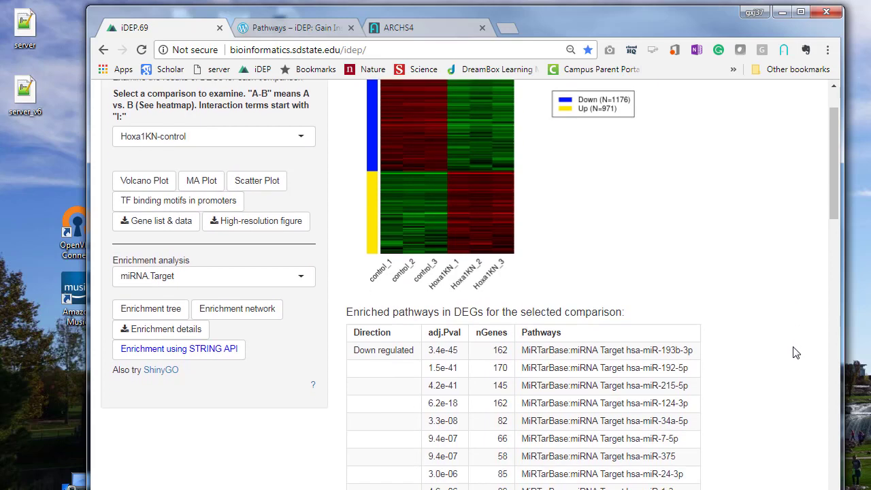
scroll(794, 353, up, 1)
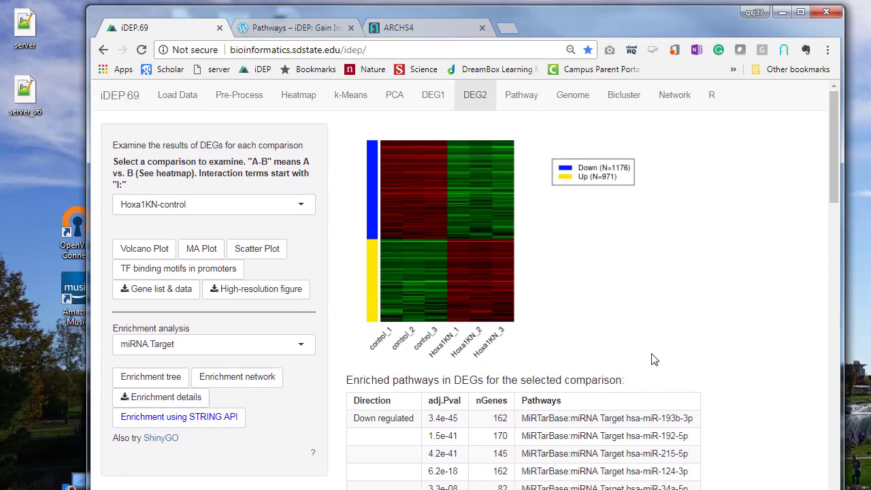
click(239, 346)
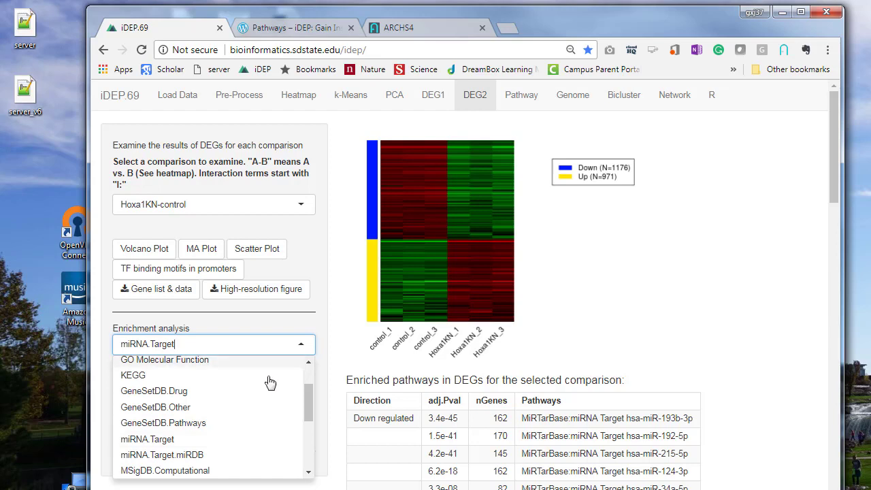
drag(306, 399, 302, 423)
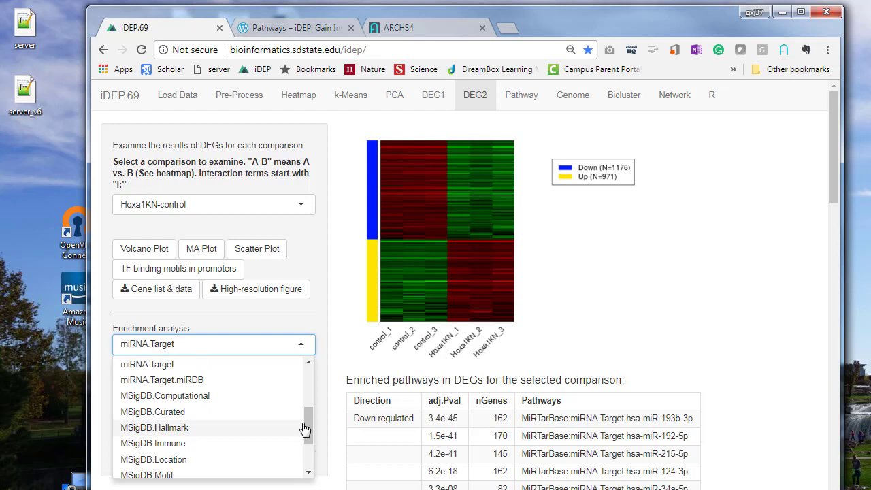
click(302, 425)
click(304, 348)
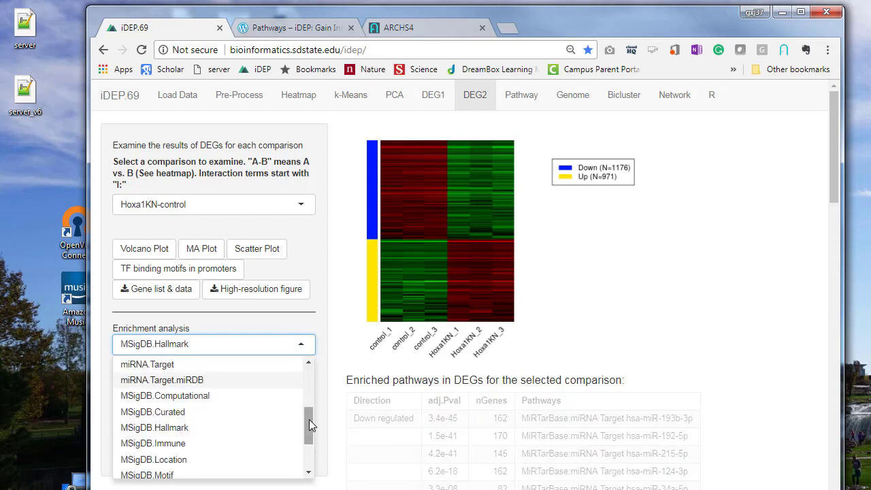
drag(308, 419, 304, 450)
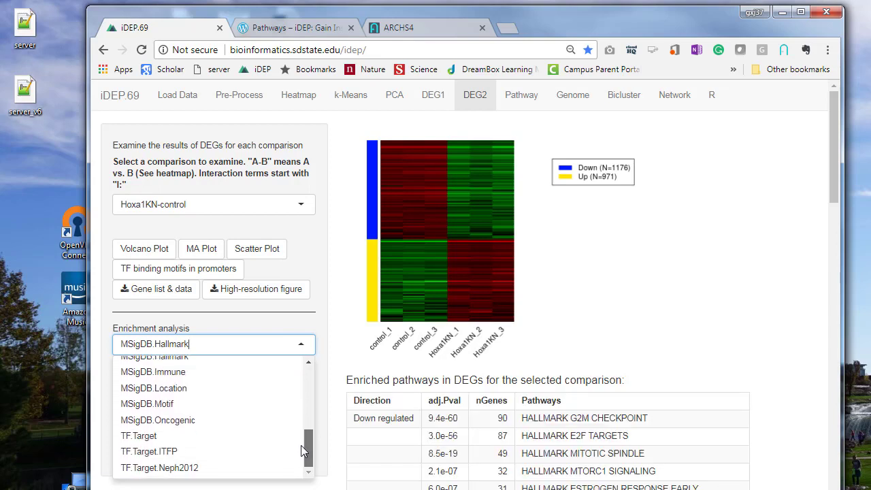
click(170, 437)
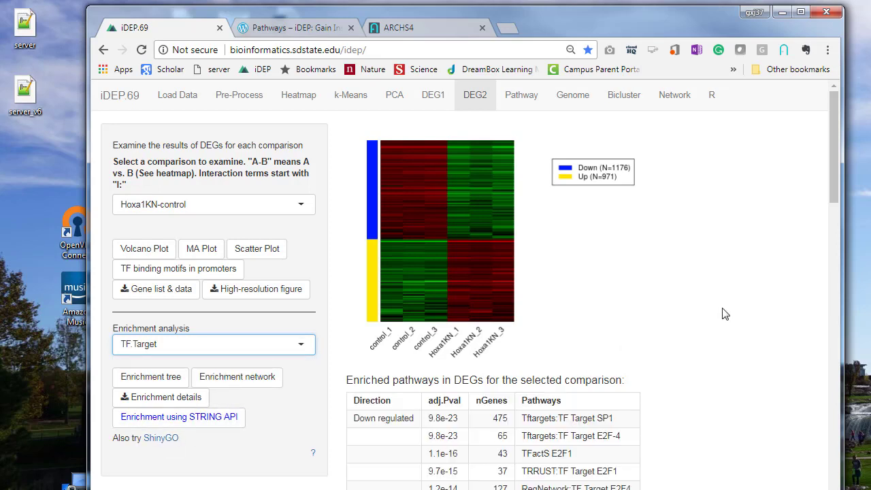
Examine the enriched transcription factor targets of the down- and upregulated genes, including the E2F1 and NFKB entries
scroll(744, 379, down, 2)
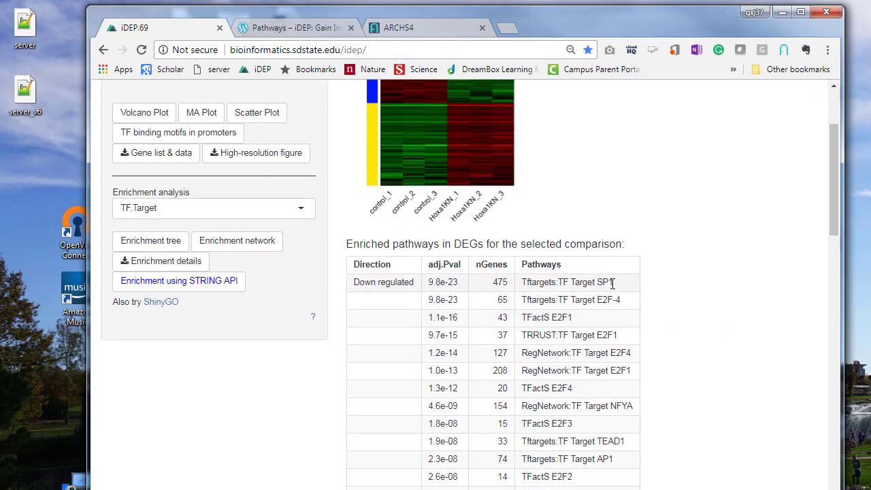
triple_click(559, 320)
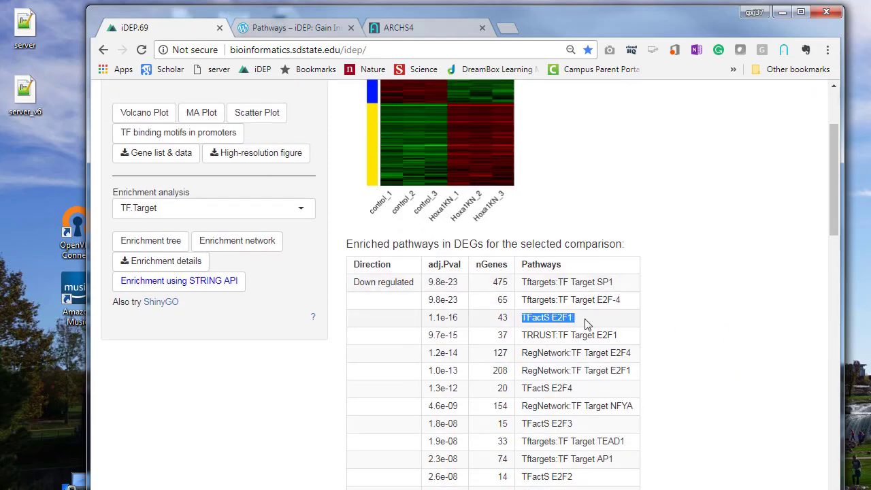
click(585, 324)
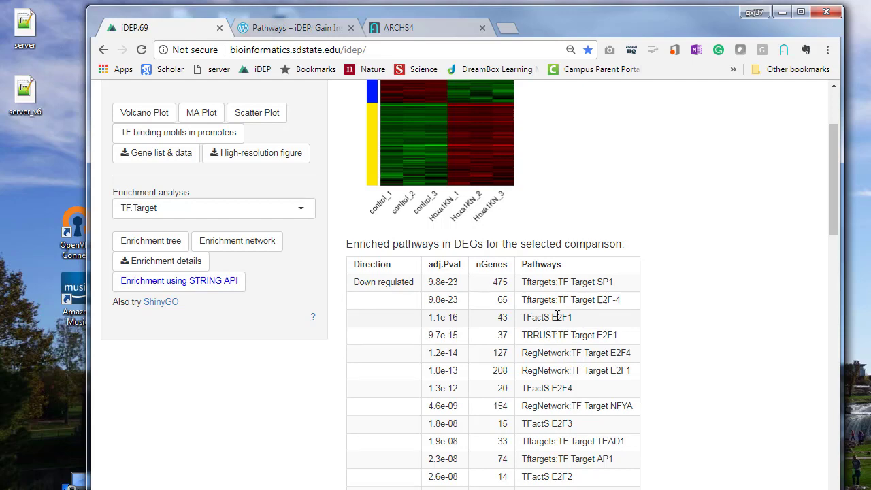
double_click(560, 318)
click(673, 317)
scroll(697, 378, down, 5)
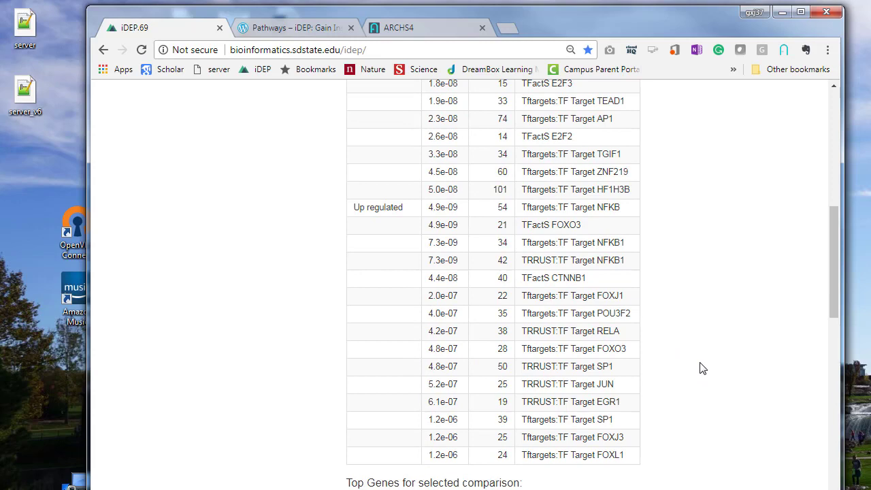
drag(622, 208, 602, 211)
click(708, 262)
scroll(701, 308, up, 5)
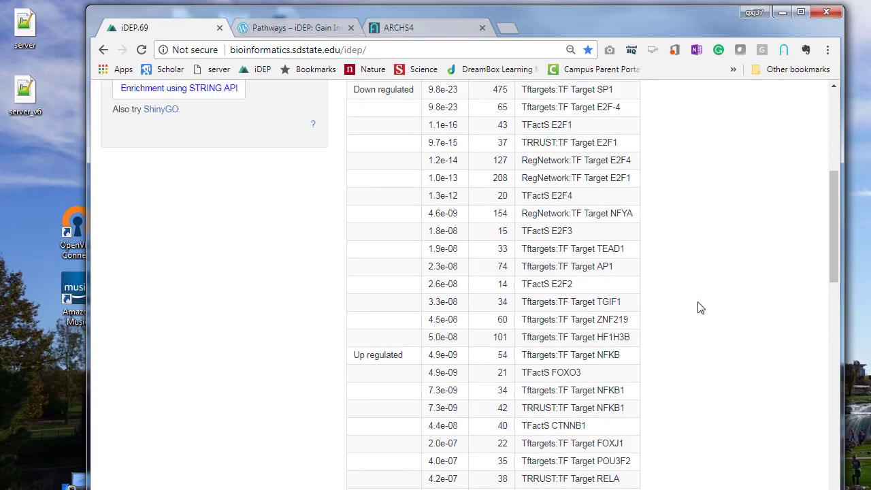
scroll(701, 308, up, 1)
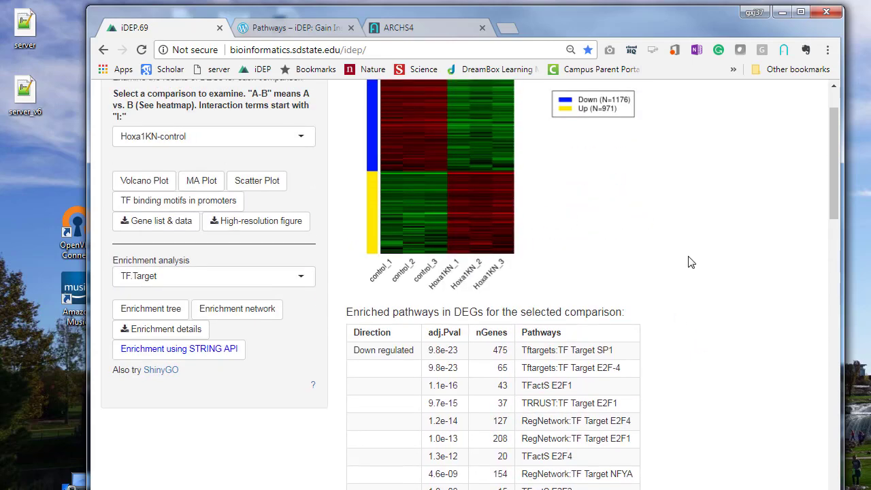
Display the enrichment tree for the TF.Target gene sets and open its figure in the photo viewer
scroll(688, 261, up, 1)
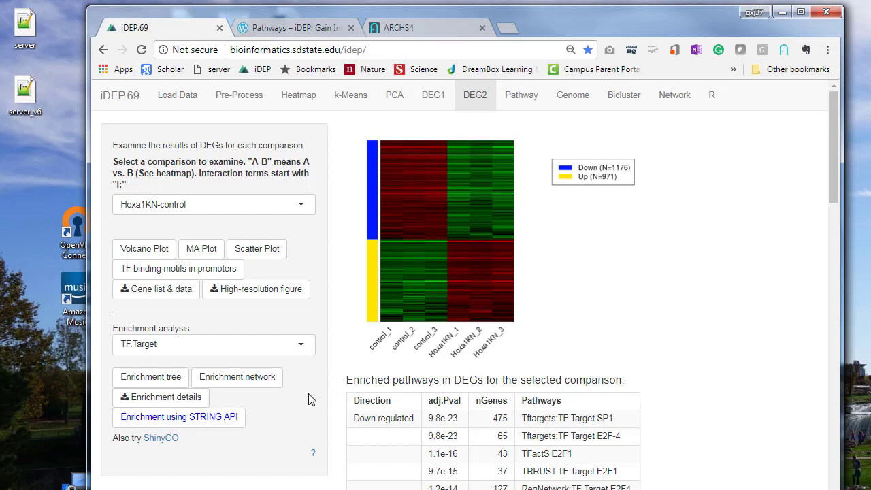
scroll(309, 400, down, 2)
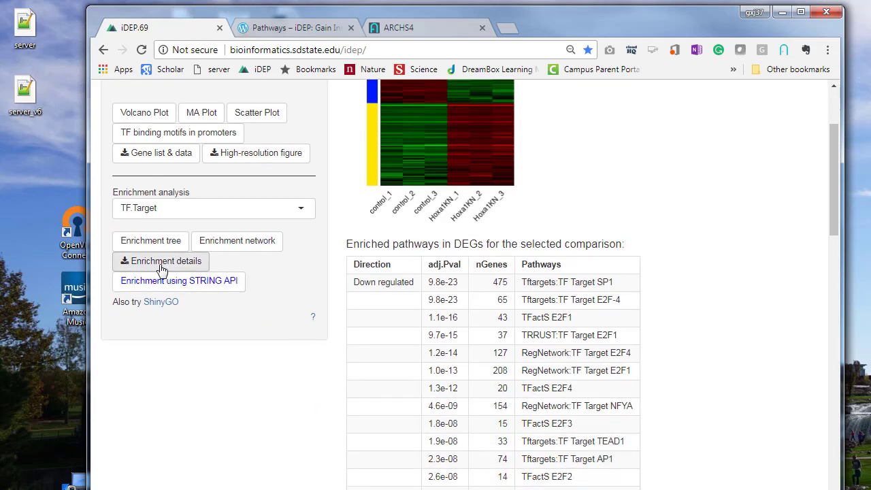
click(151, 241)
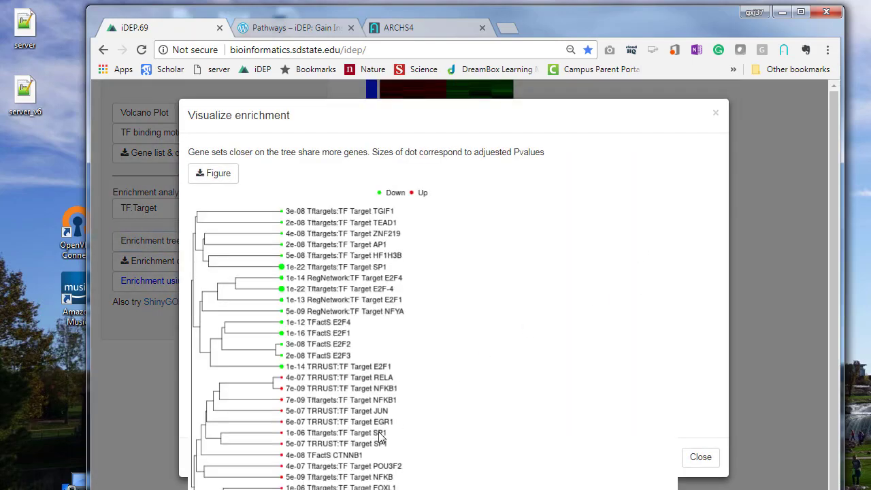
scroll(381, 438, down, 1)
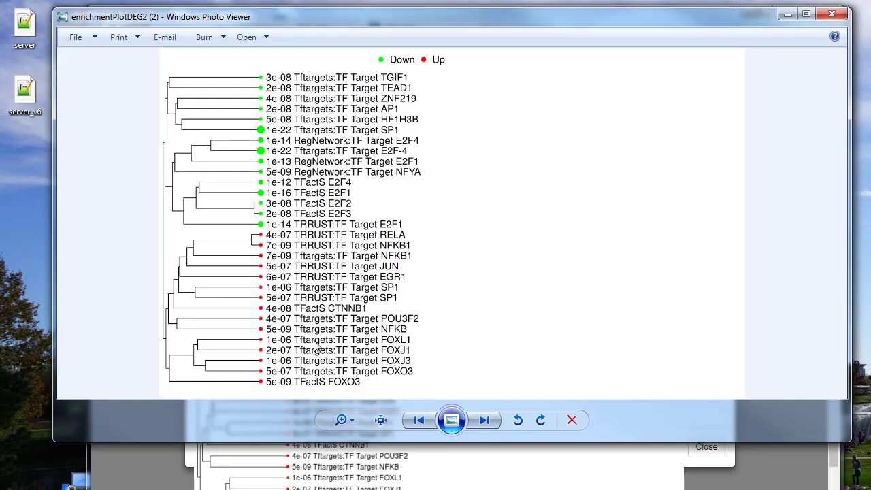
Examine the down- and up-regulated transcription factor targets in the enlarged tree figure, and close the figure and the tree dialog
scroll(303, 347, up, 2)
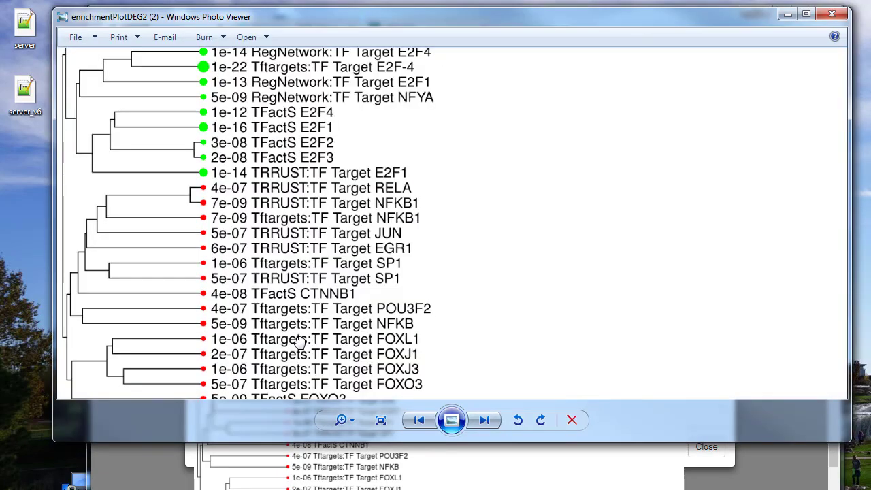
drag(504, 441, 503, 489)
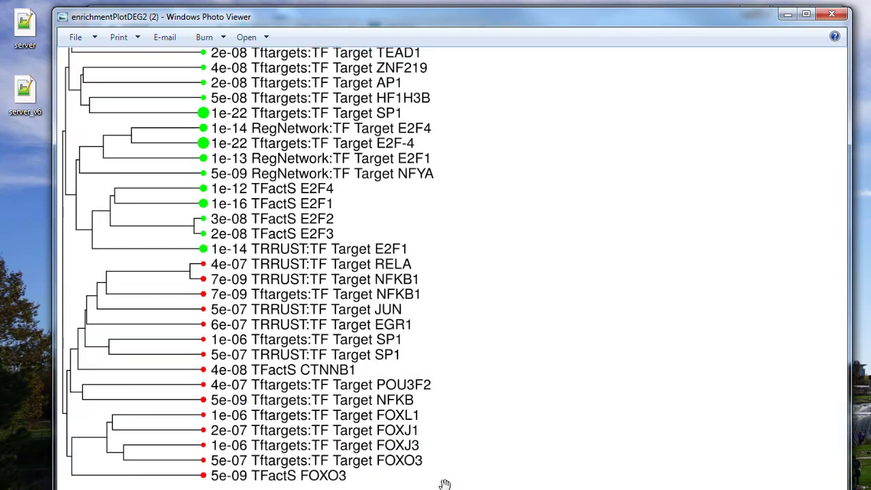
scroll(335, 416, up, 2)
scroll(310, 415, down, 1)
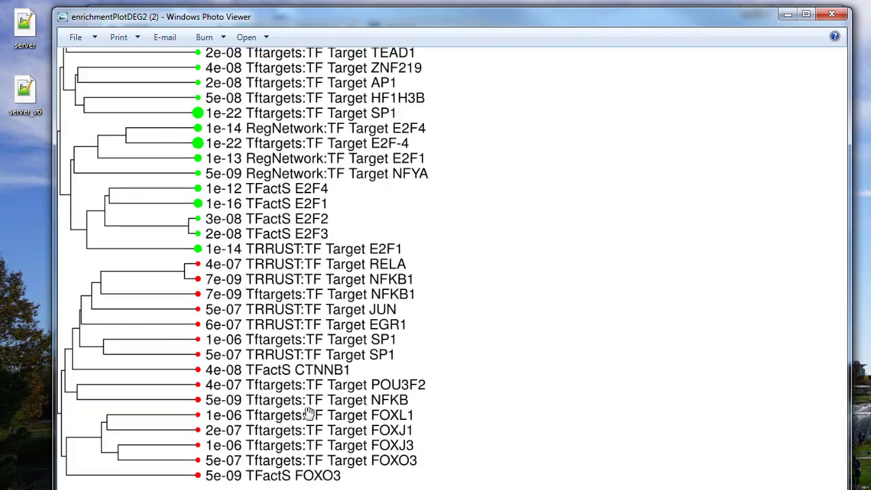
scroll(206, 446, up, 2)
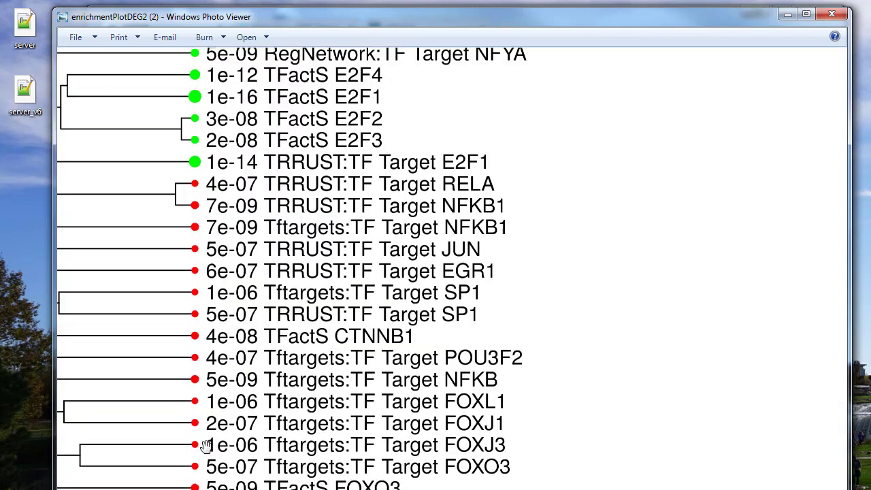
scroll(470, 343, up, 1)
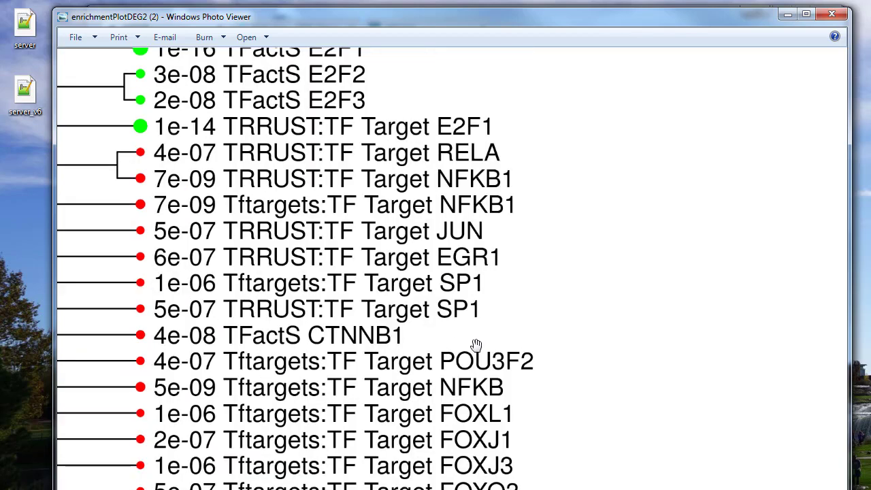
scroll(487, 337, down, 2)
drag(153, 151, 332, 327)
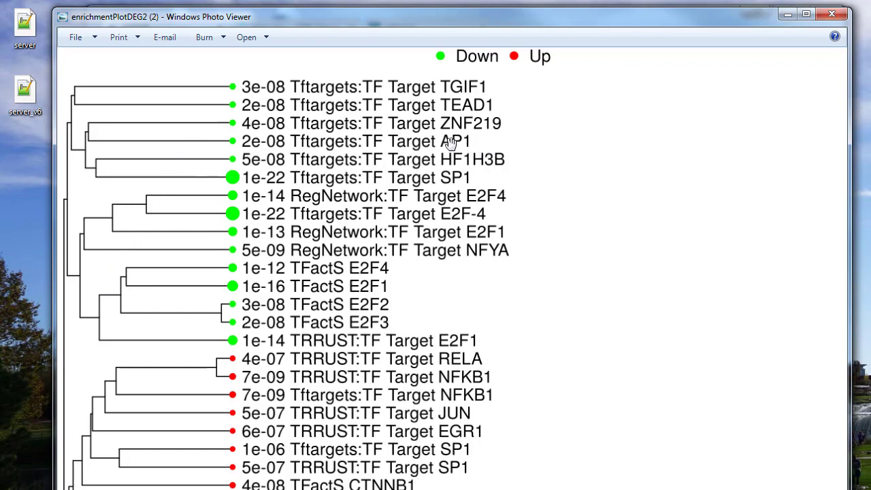
drag(458, 321, 501, 137)
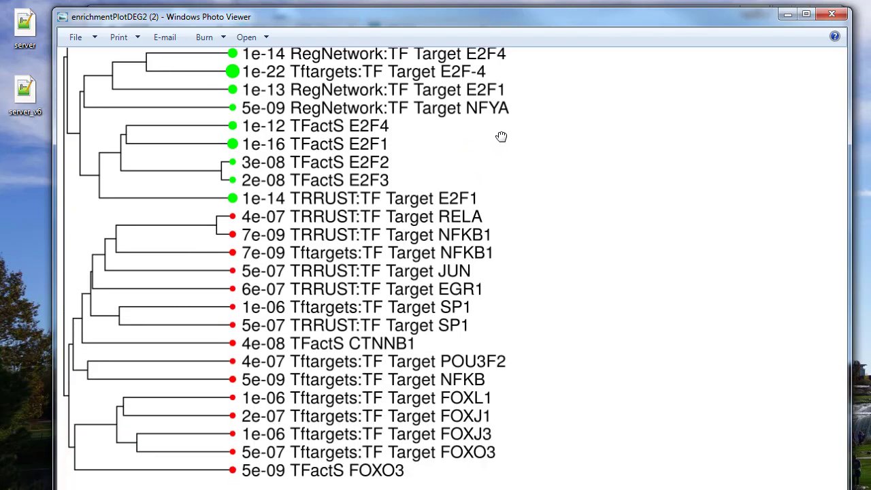
drag(421, 250, 499, 256)
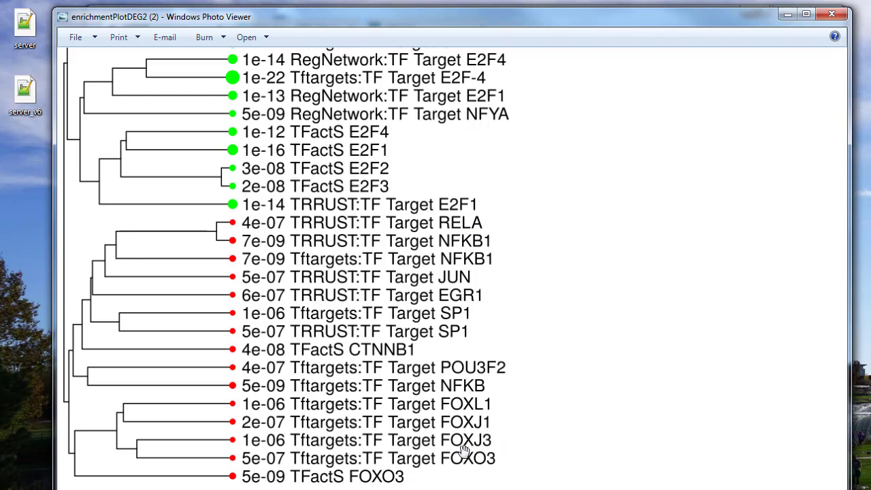
click(834, 15)
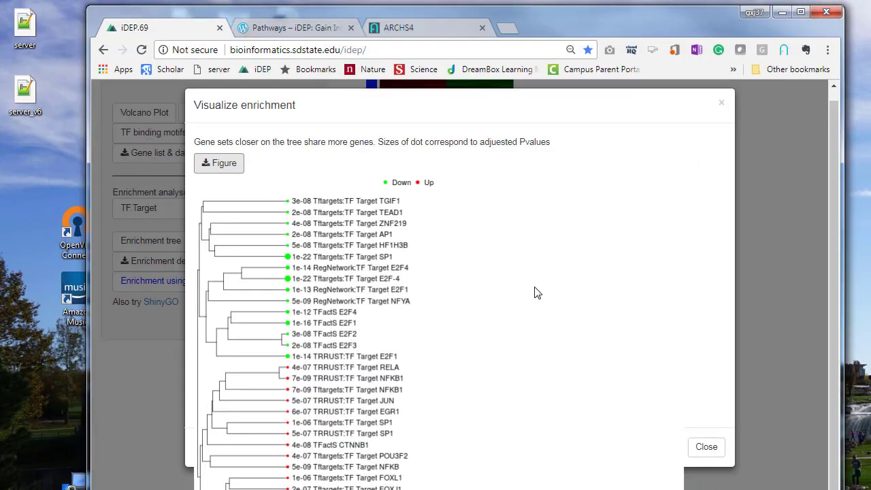
click(722, 106)
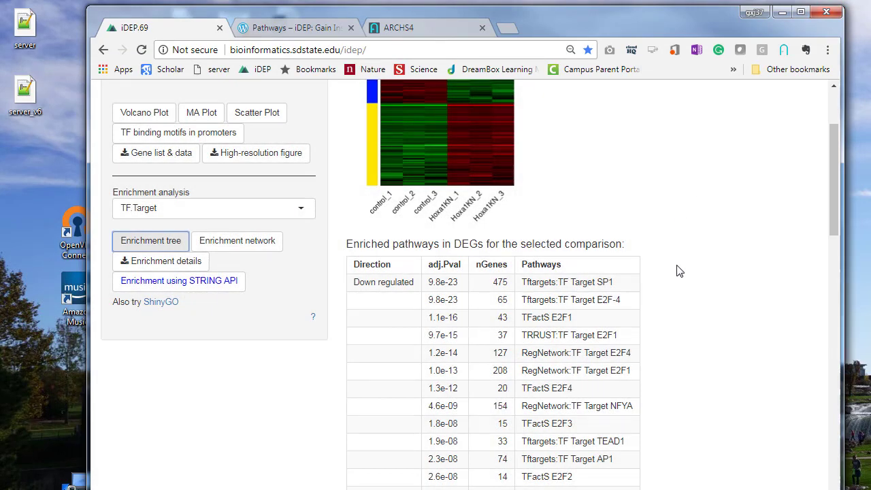
Open the STRING API enrichment and network visualization for the Hoxa1KN-control comparison
scroll(679, 271, down, 2)
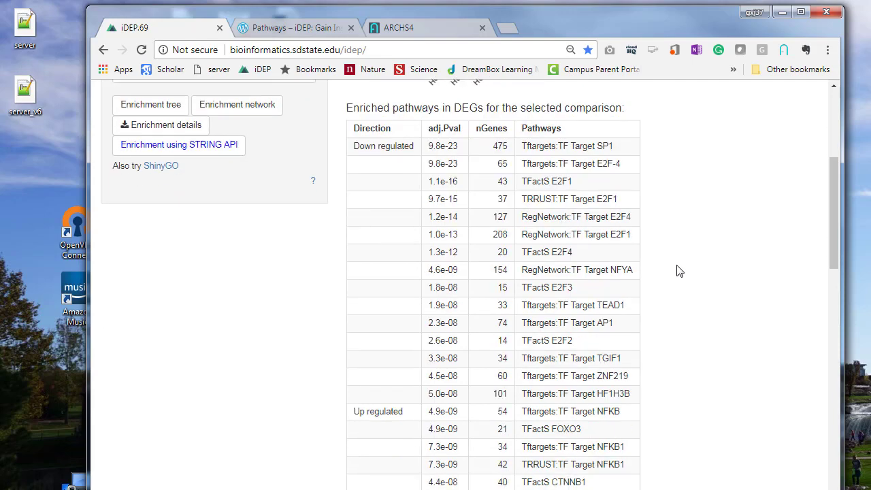
scroll(317, 373, up, 2)
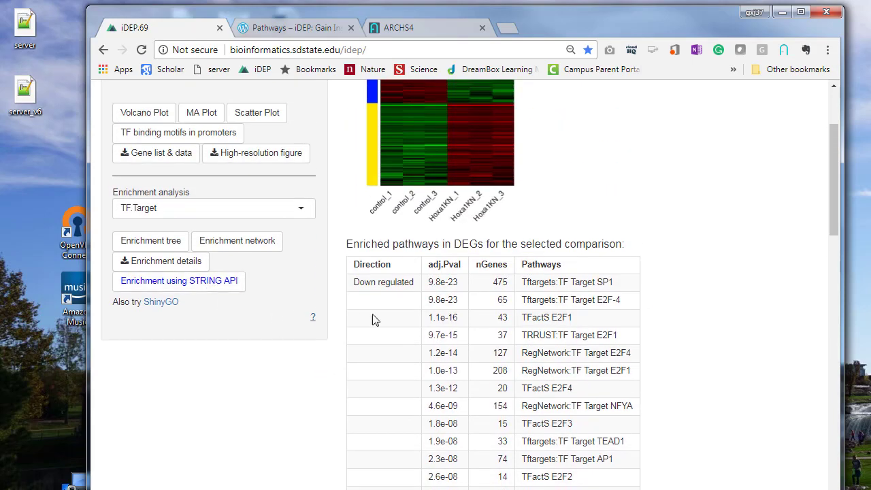
scroll(373, 320, up, 1)
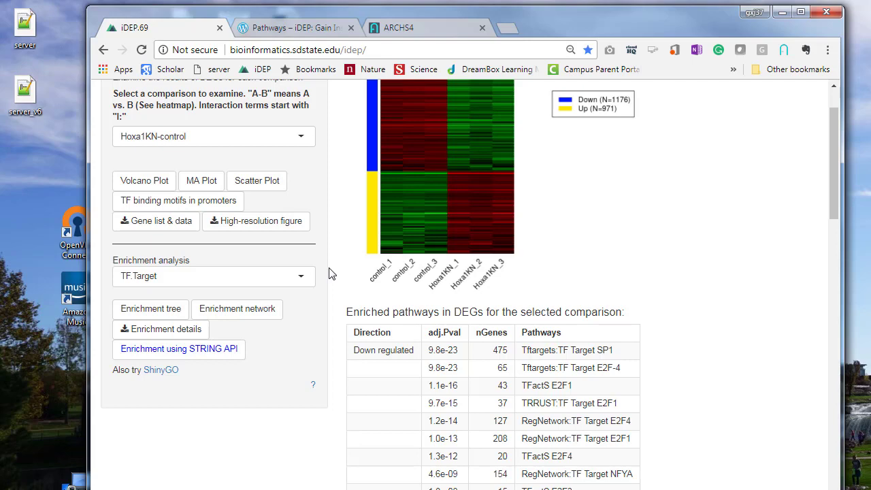
click(219, 353)
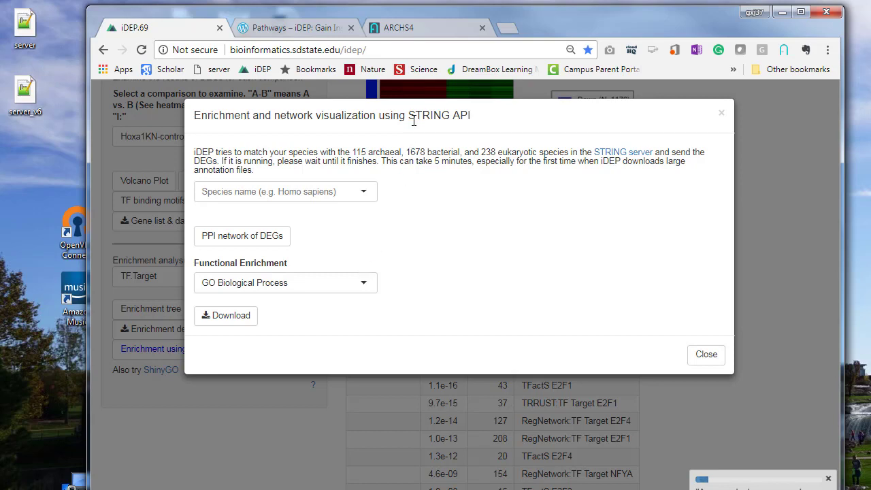
drag(409, 115, 449, 117)
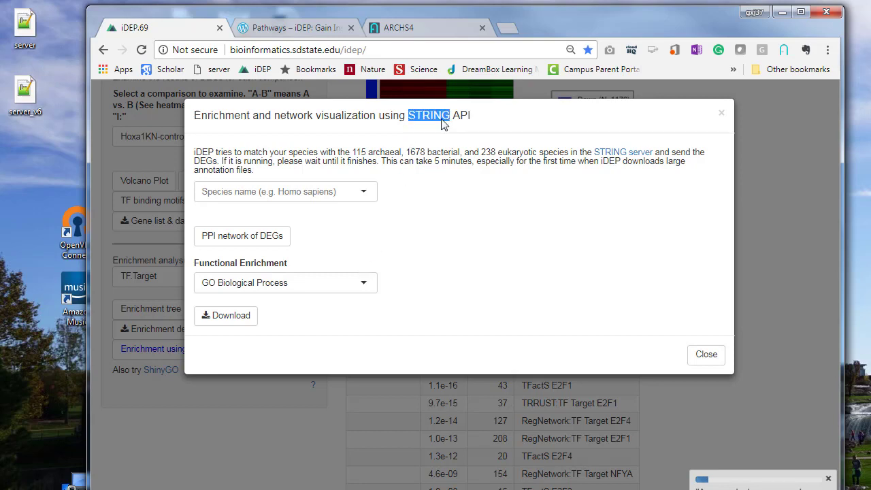
Open the STRING database website, string-db.org, in a new browser tab
click(443, 29)
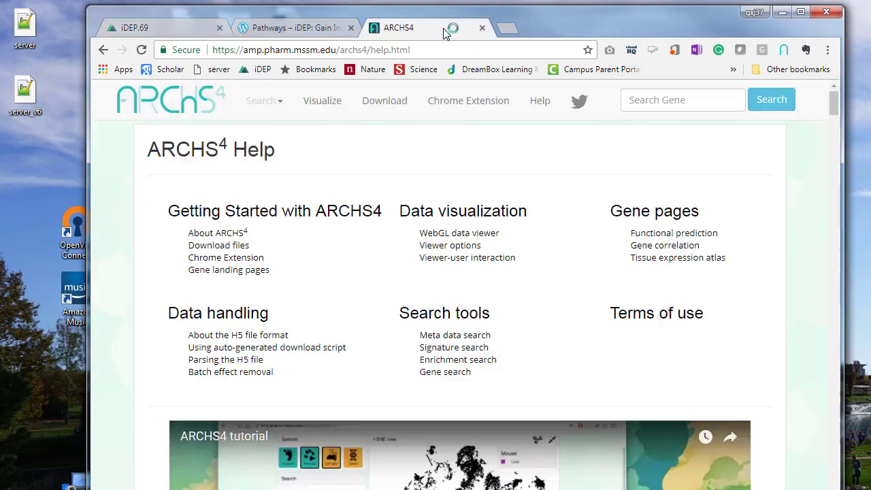
click(507, 31)
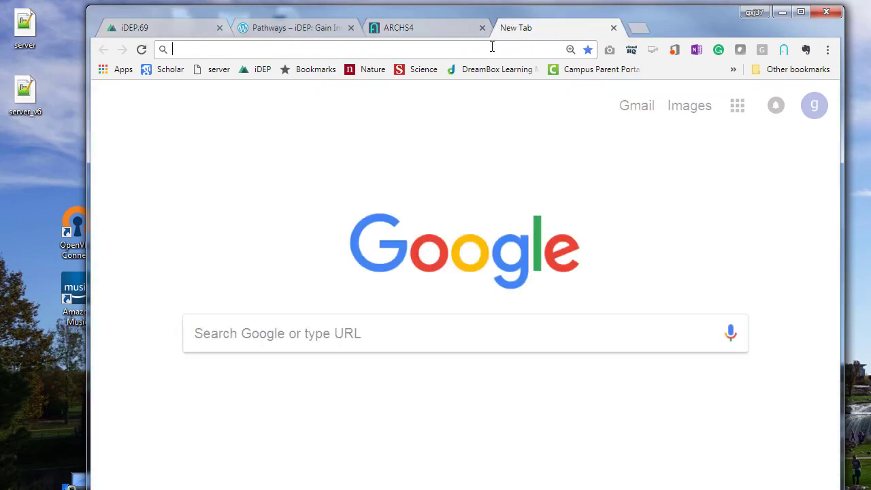
text(ssr)
key(BackSpace)
key(BackSpace)
text(ri)
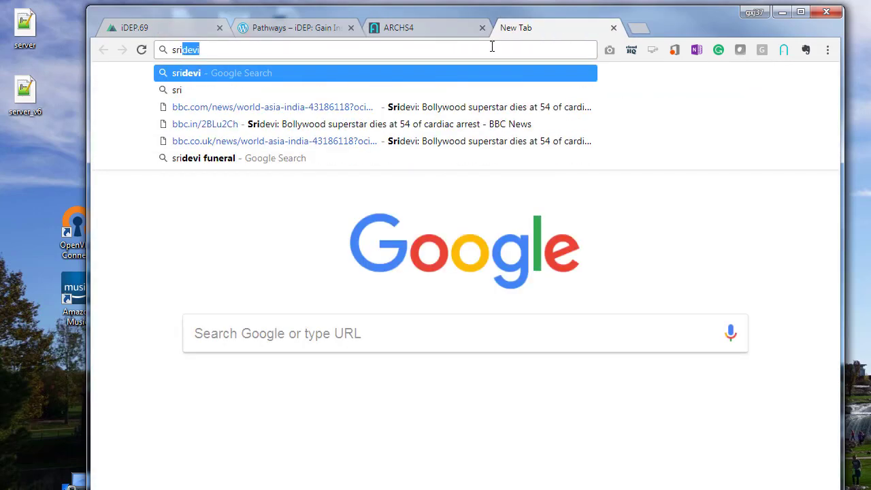
key(BackSpace)
key(BackSpace)
text(trin)
key(Return)
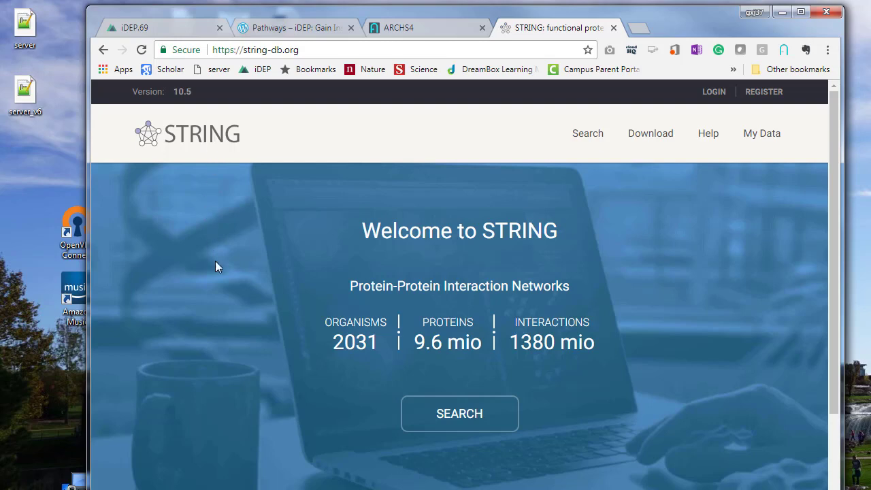
Examine the organism and interaction statistics and the consortium information on the STRING home page
scroll(203, 343, down, 1)
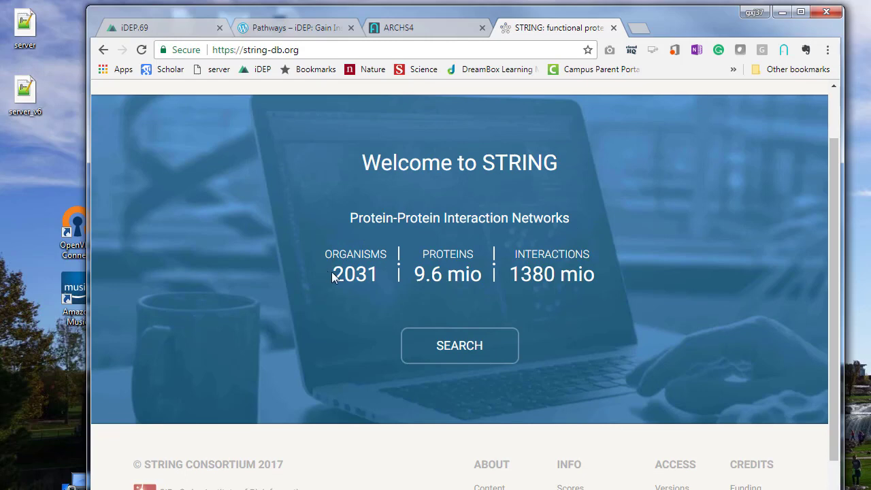
drag(336, 274, 386, 275)
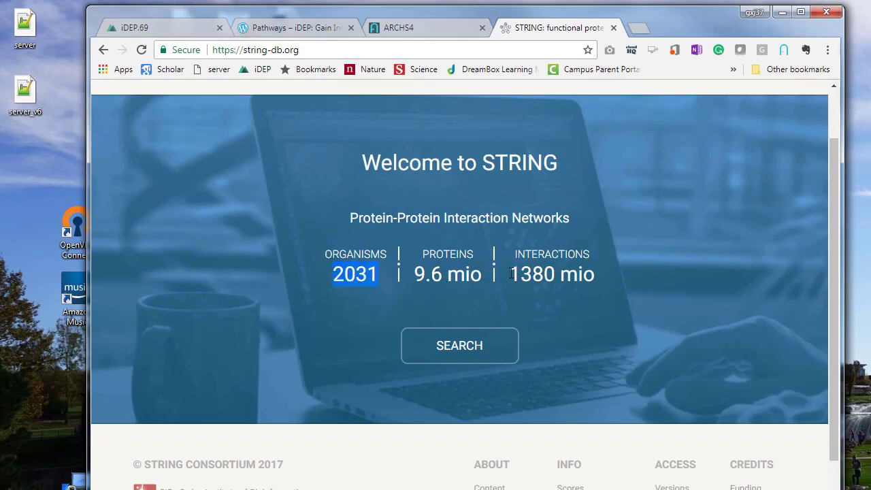
drag(510, 274, 591, 279)
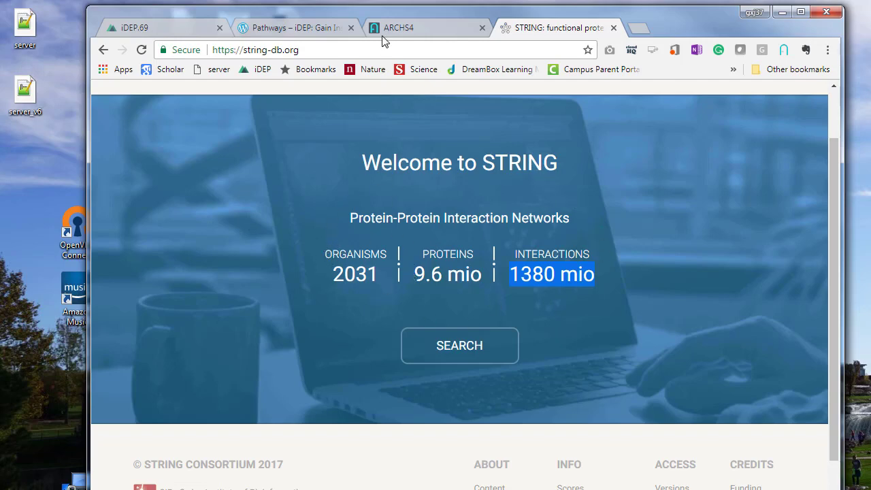
click(265, 30)
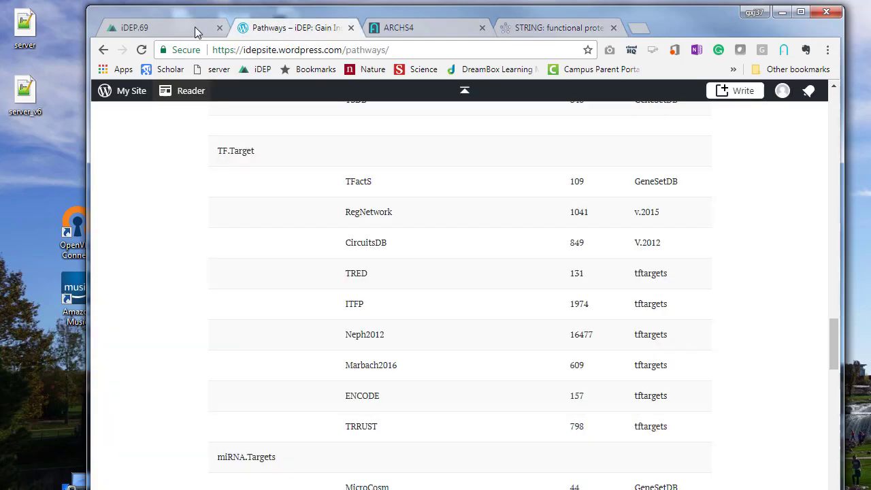
click(166, 31)
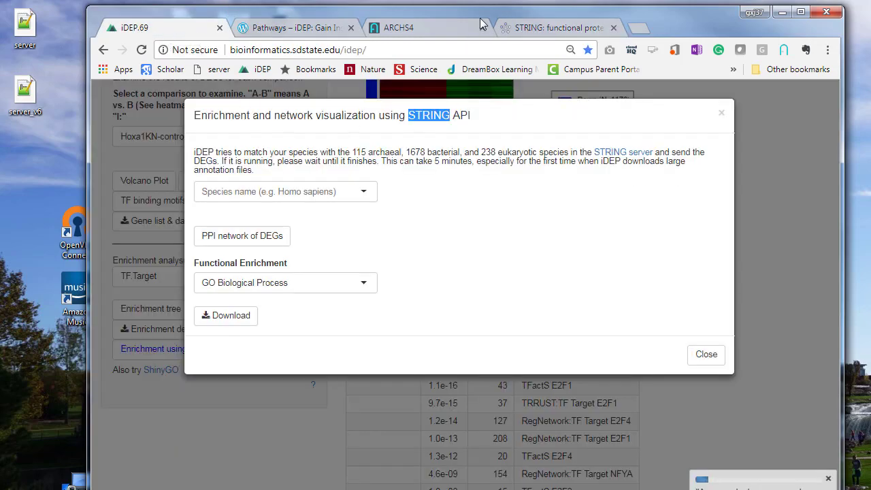
click(528, 27)
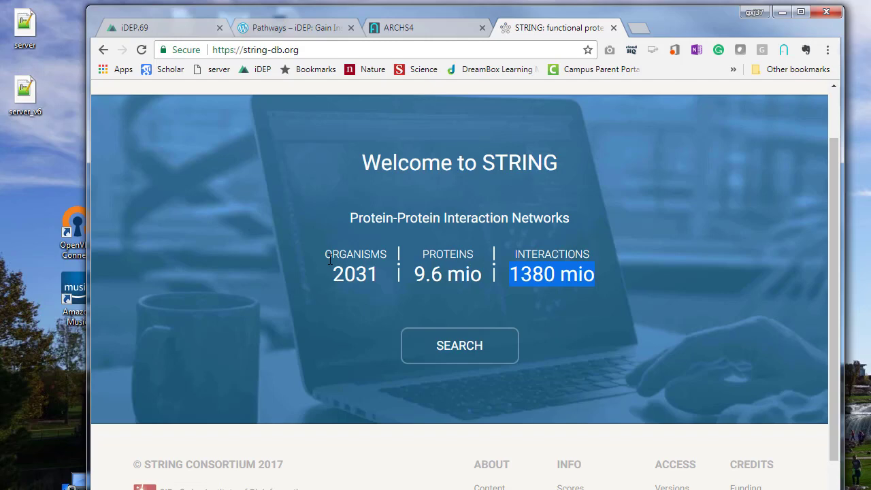
click(301, 29)
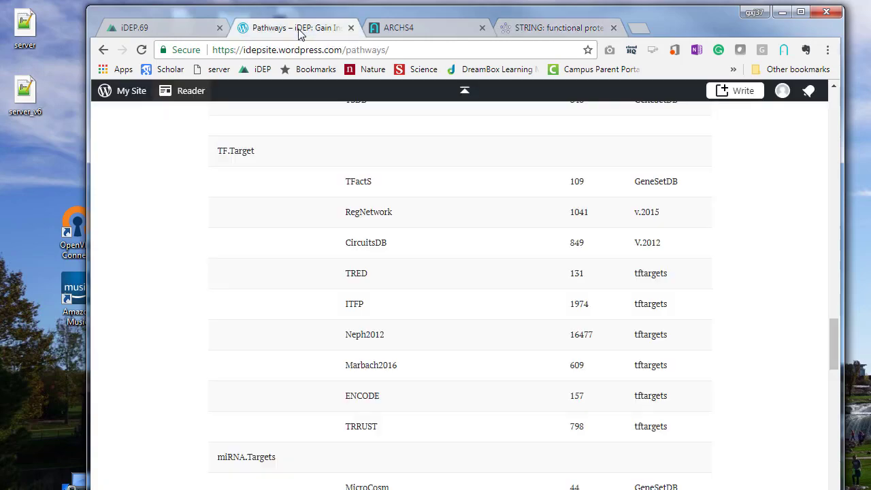
click(552, 28)
scroll(331, 350, down, 2)
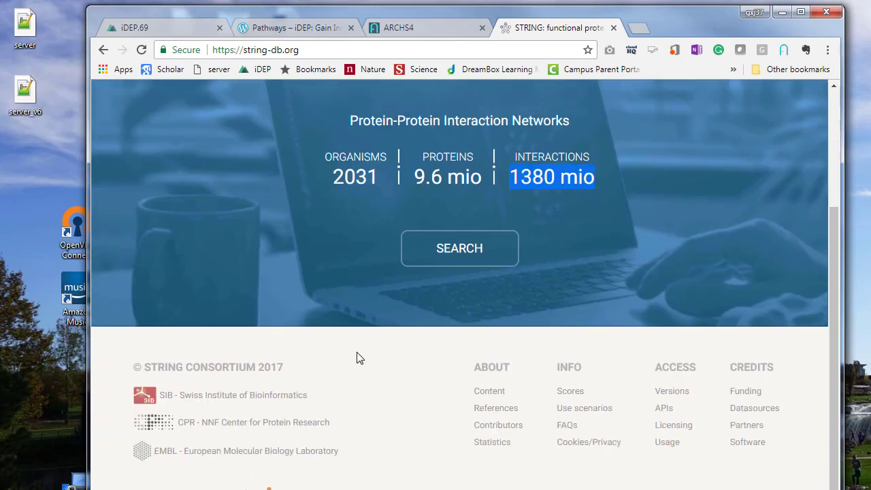
scroll(357, 352, up, 3)
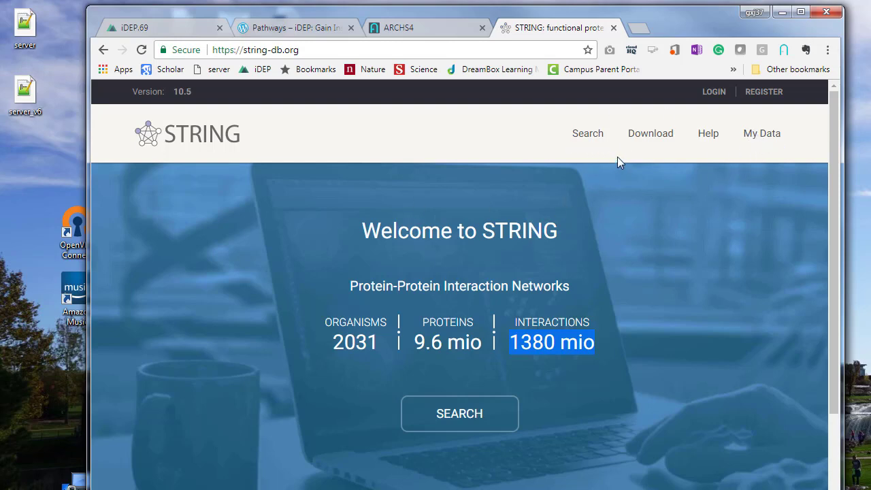
Return to iDEP, check the species coverage in the STRING enrichment dialog, and open the PPI network of DEGs
click(159, 30)
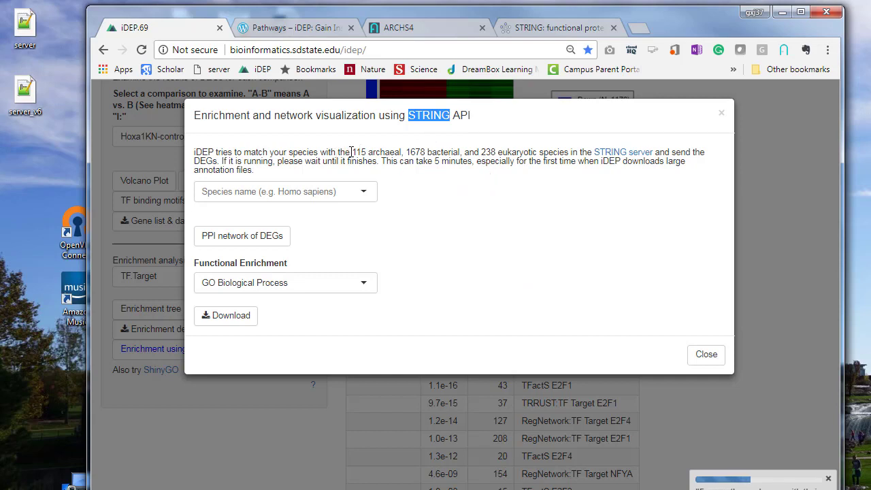
drag(351, 151, 503, 152)
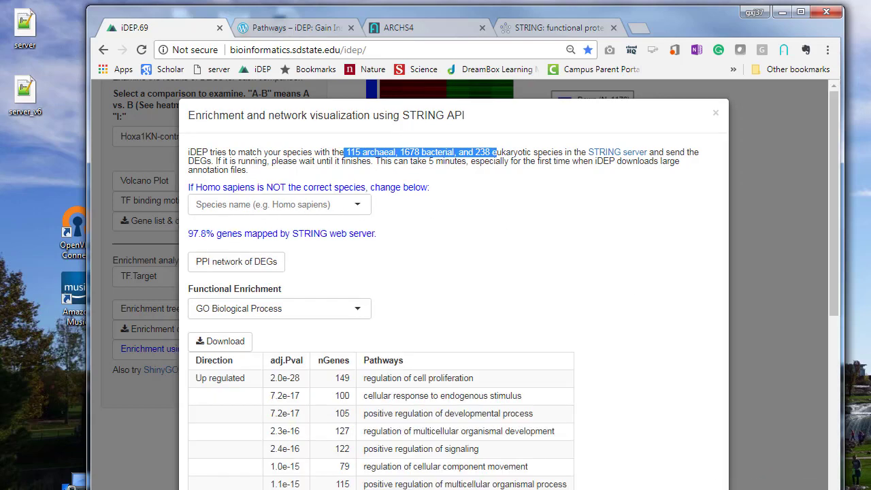
click(465, 245)
click(222, 270)
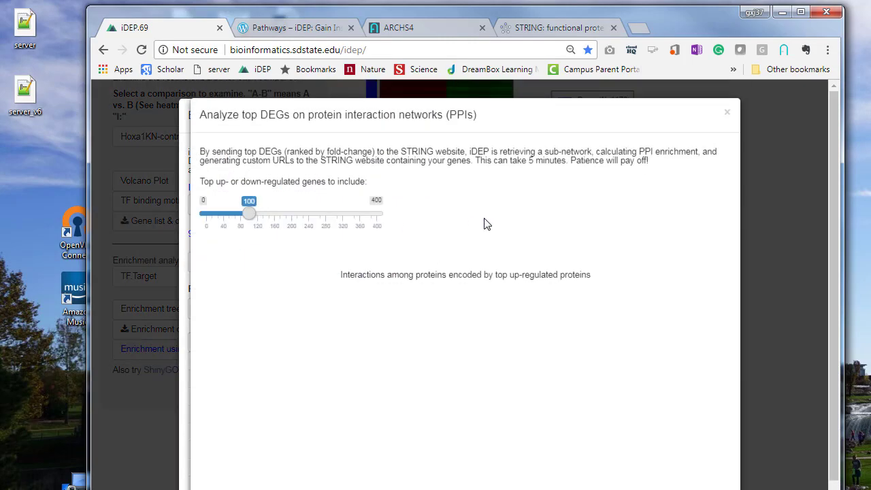
Dismiss the PPI network dialog and examine the top GO Biological Process pathway for the up-regulated genes
click(791, 168)
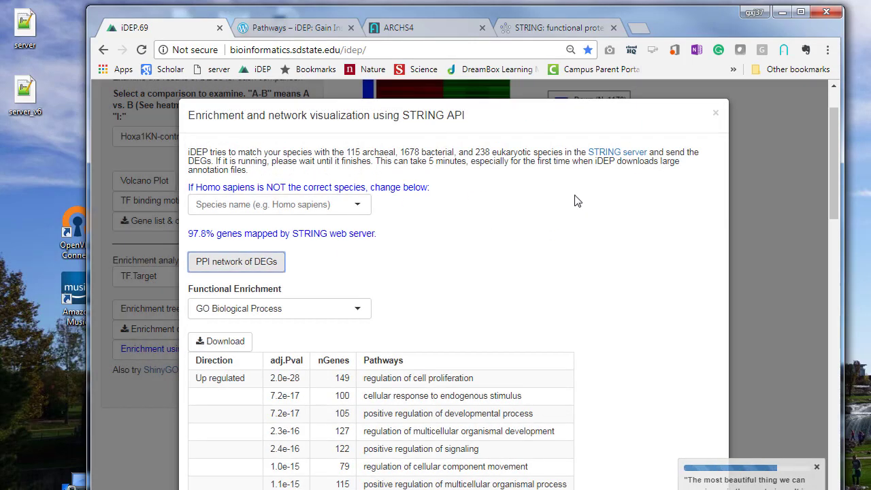
click(520, 216)
scroll(517, 216, down, 1)
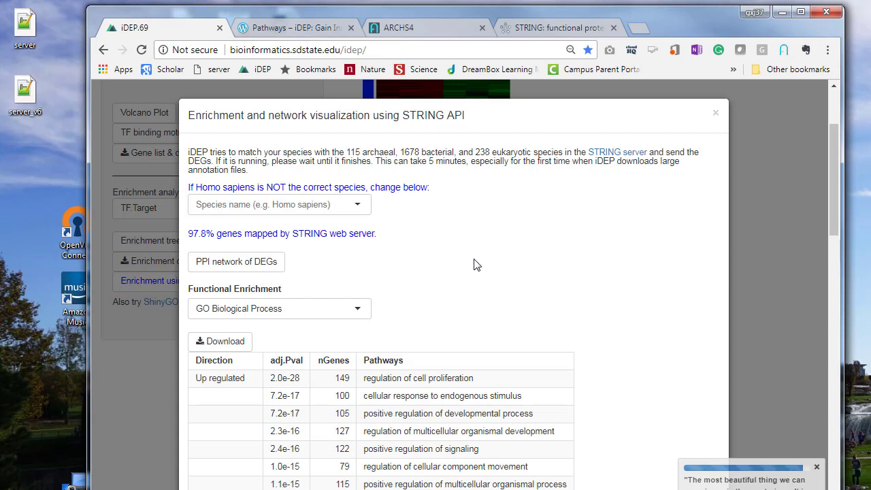
scroll(496, 253, down, 1)
scroll(495, 254, up, 1)
drag(364, 379, 473, 378)
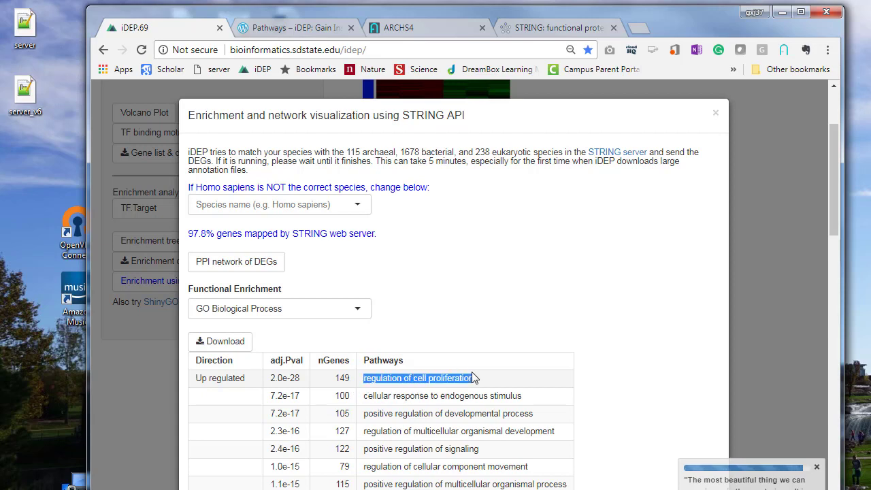
click(507, 322)
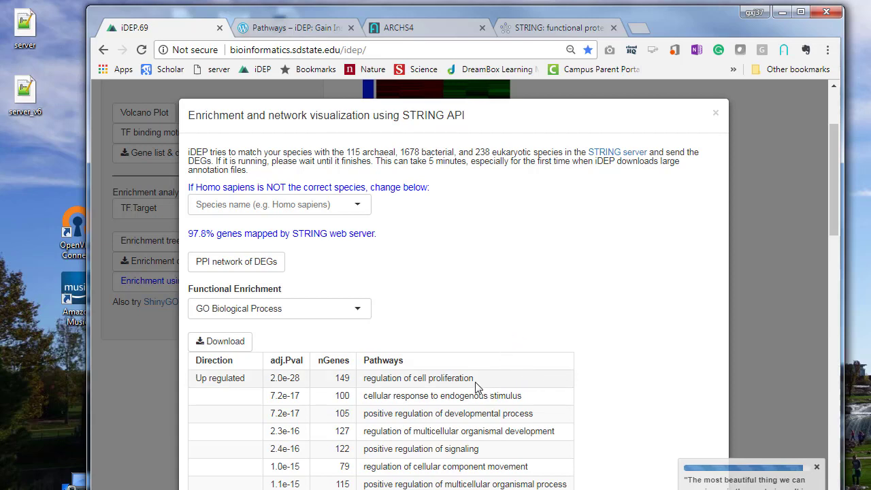
Examine the full list of enriched GO Biological Process pathways for the up- and down-regulated genes
scroll(483, 389, down, 3)
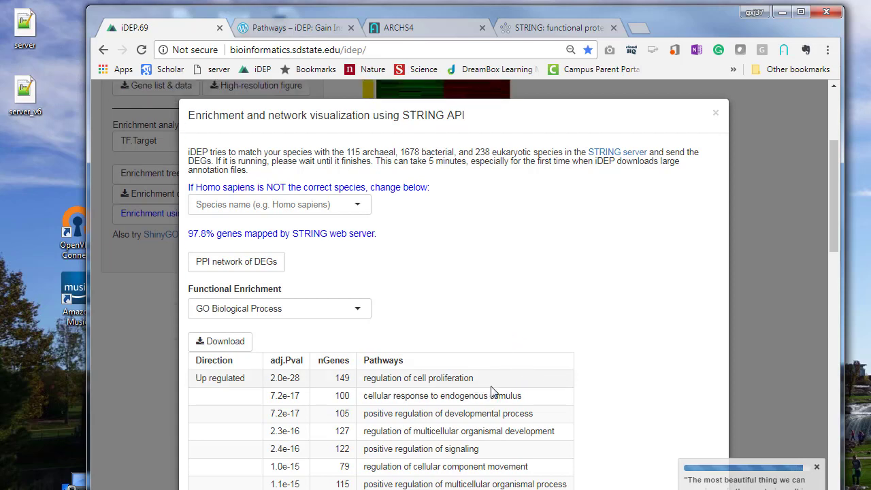
key(ctrl+minus)
key(ctrl+minus)
key(ctrl+minus)
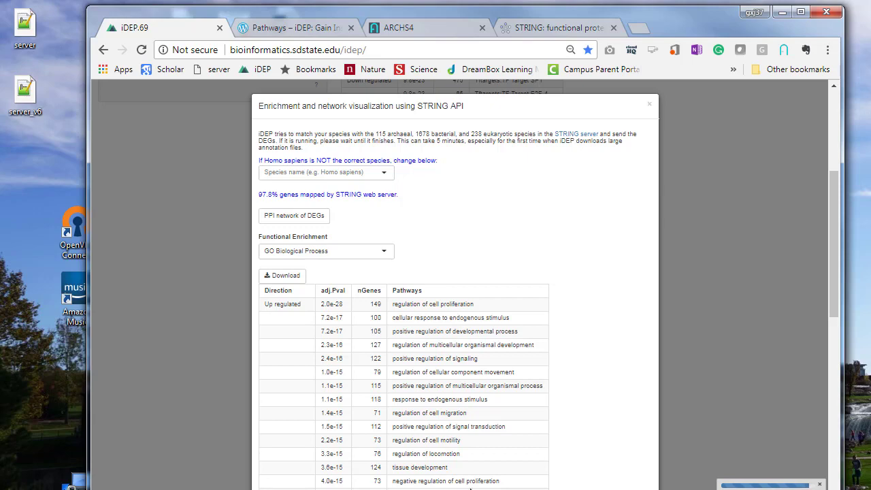
key(ctrl+minus)
key(ctrl+plus)
key(ctrl+minus)
key(ctrl+minus)
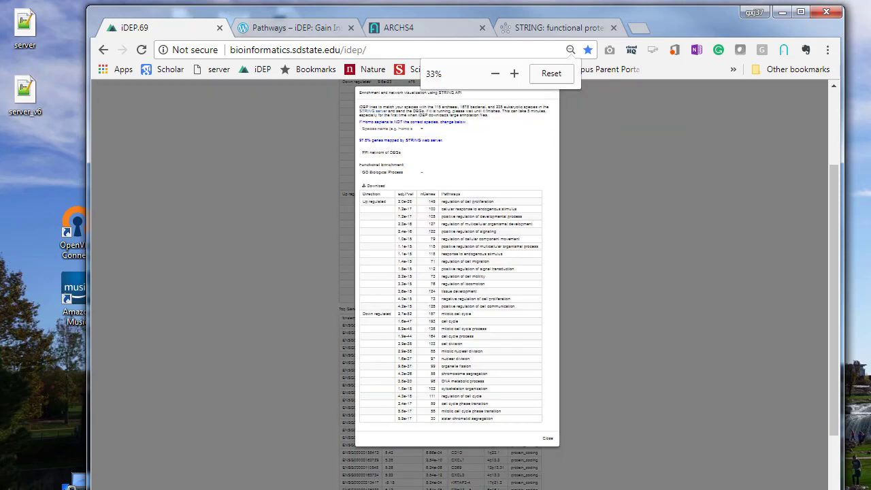
key(ctrl+plus)
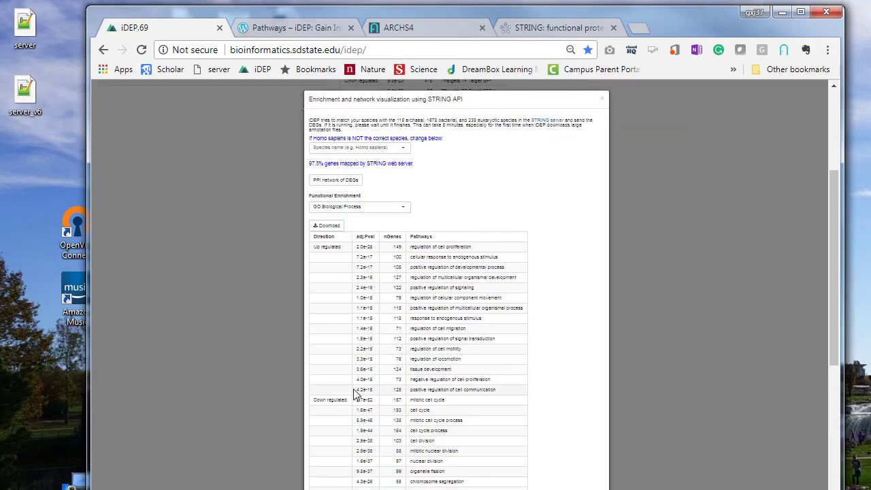
key(ctrl+plus)
key(ctrl+plus)
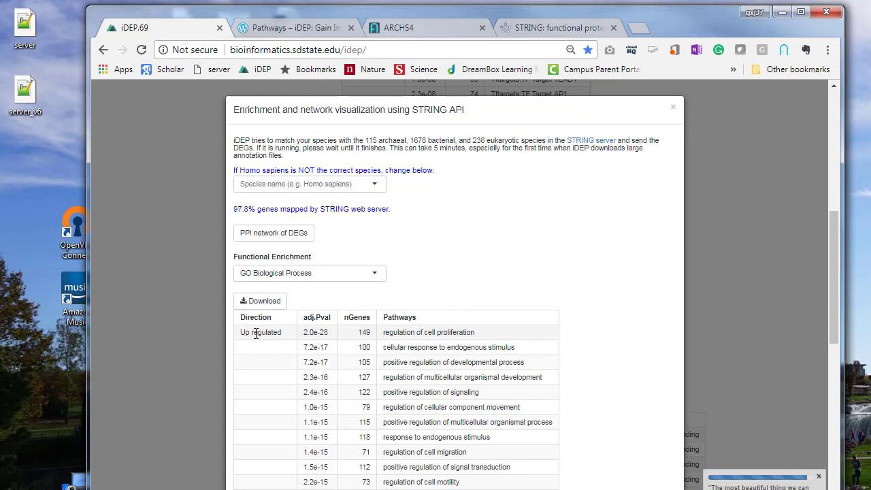
drag(241, 333, 531, 483)
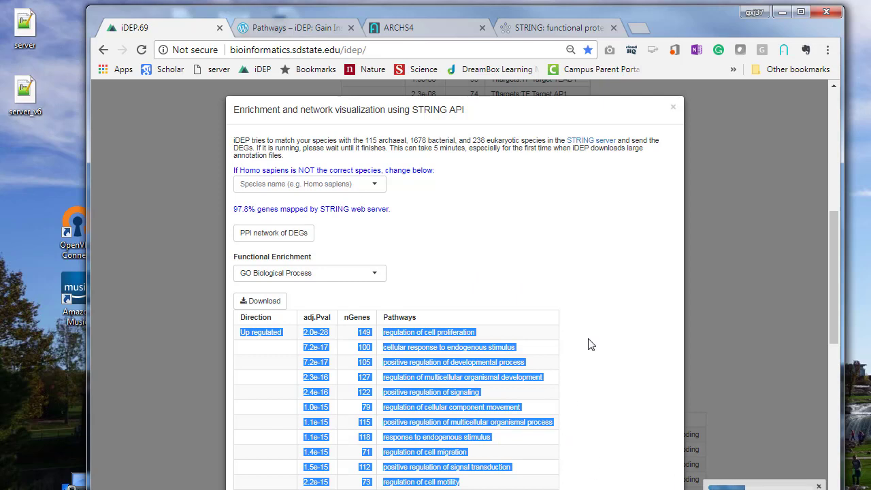
click(463, 276)
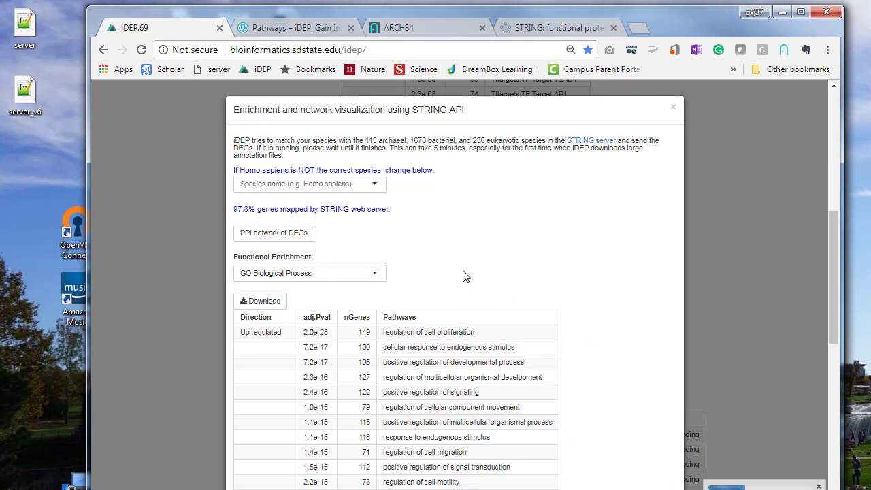
Review the available functional enrichment categories and open the PPI network of DEGs
click(377, 277)
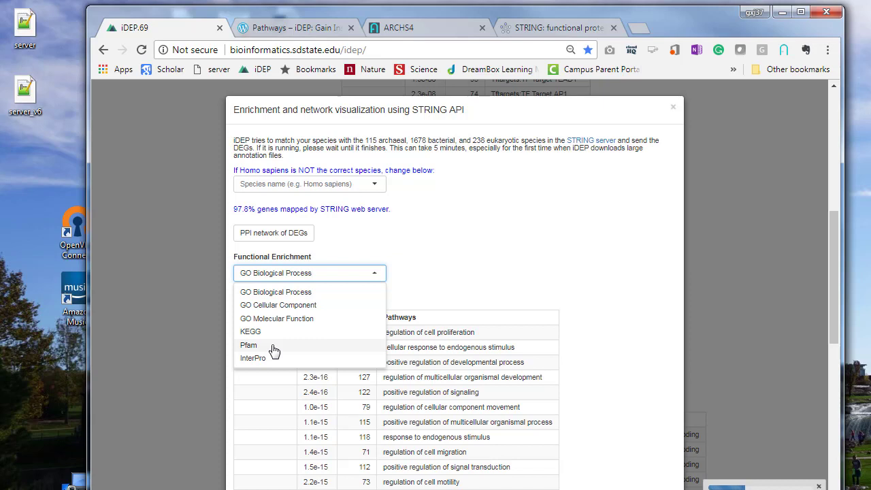
click(510, 246)
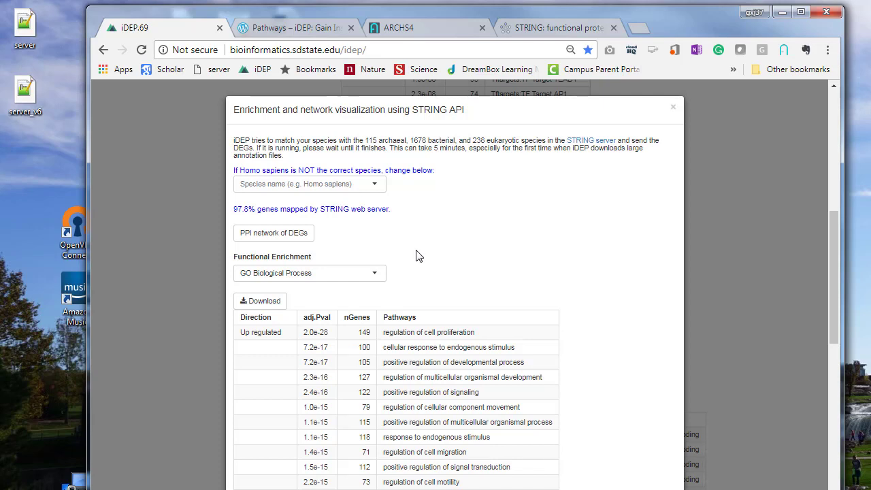
click(293, 237)
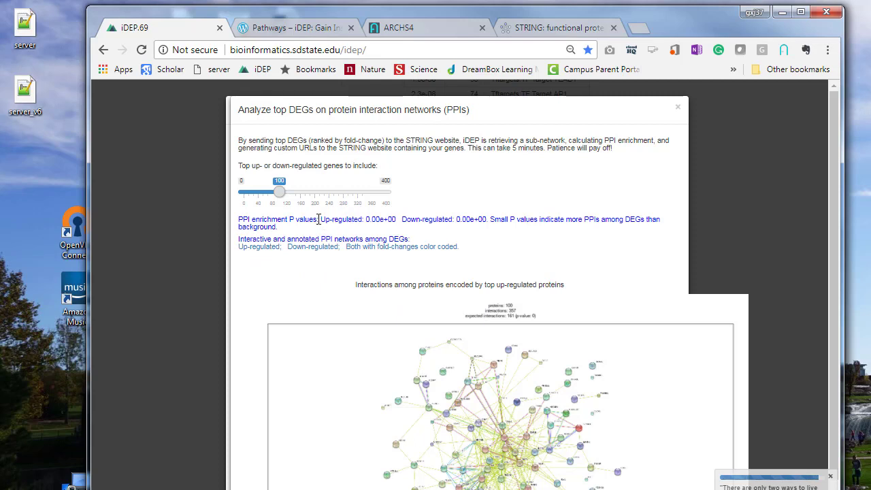
Check the PPI enrichment P value for the up-regulated genes and open their interactive, annotated network on STRING
drag(318, 219, 401, 221)
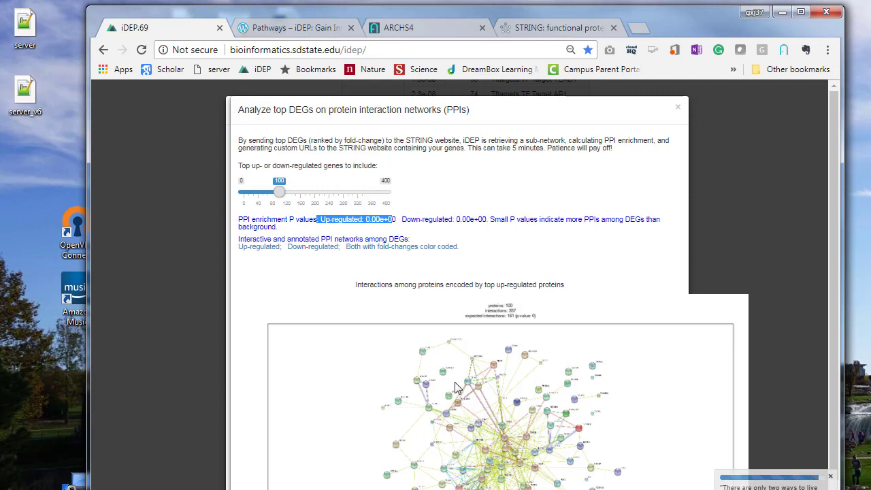
click(397, 216)
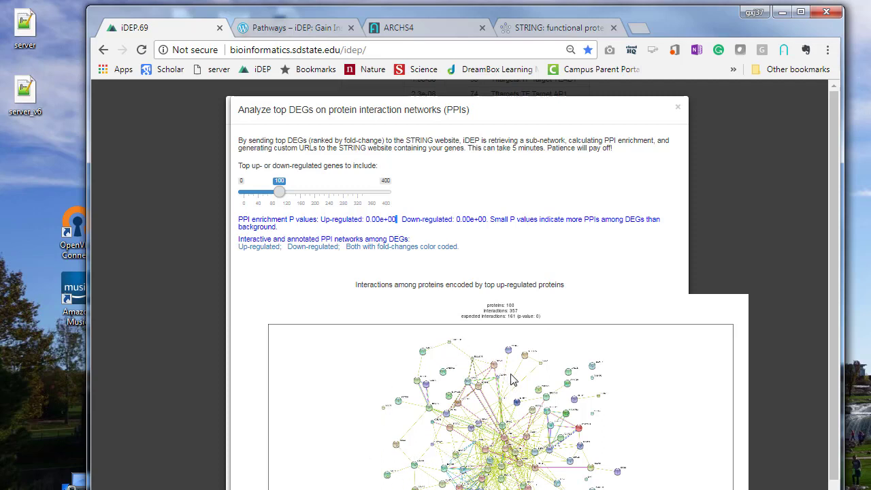
click(258, 247)
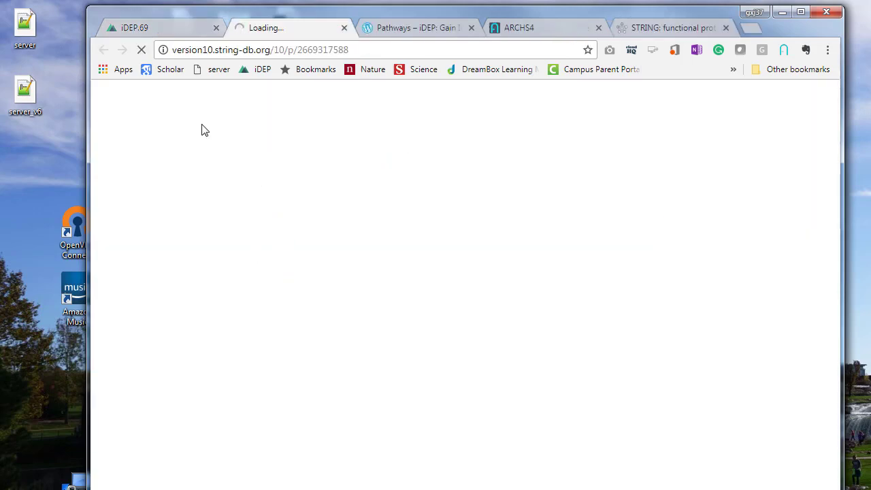
click(166, 29)
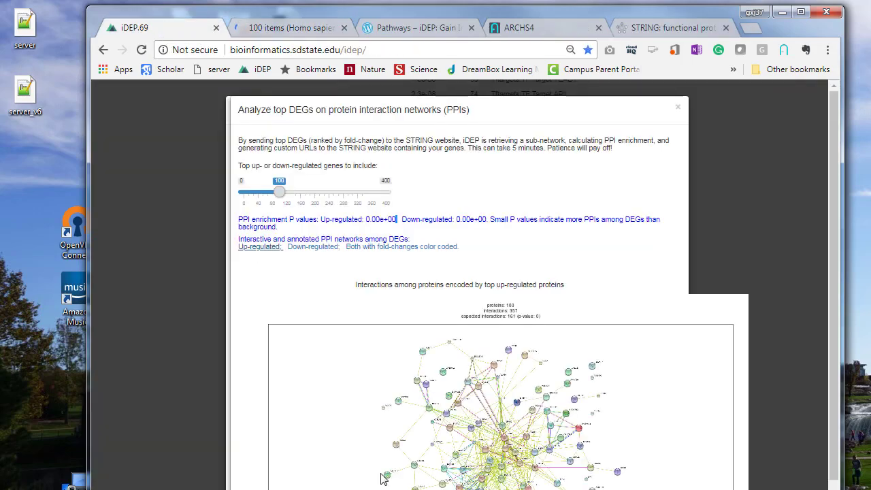
click(264, 31)
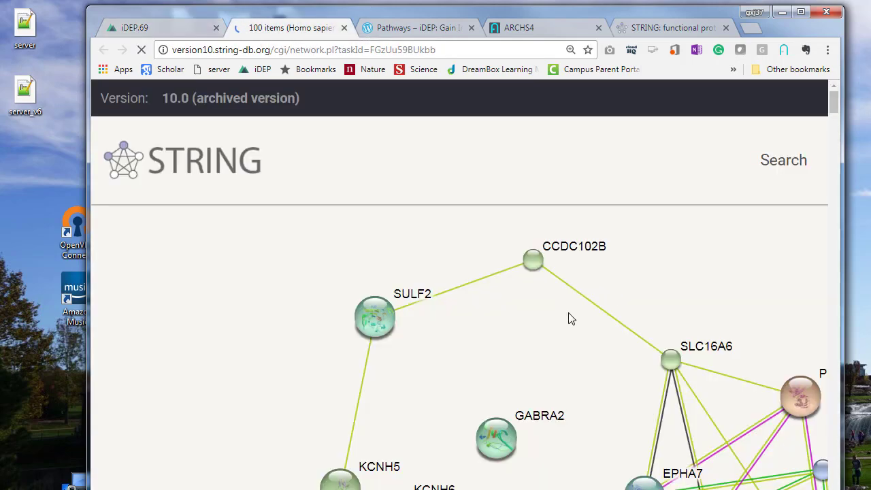
Examine the whole up-regulated protein network on the STRING page, including its page address and the sections beneath it
key(ctrl+minus)
key(ctrl+minus)
key(ctrl+minus)
key(ctrl+minus)
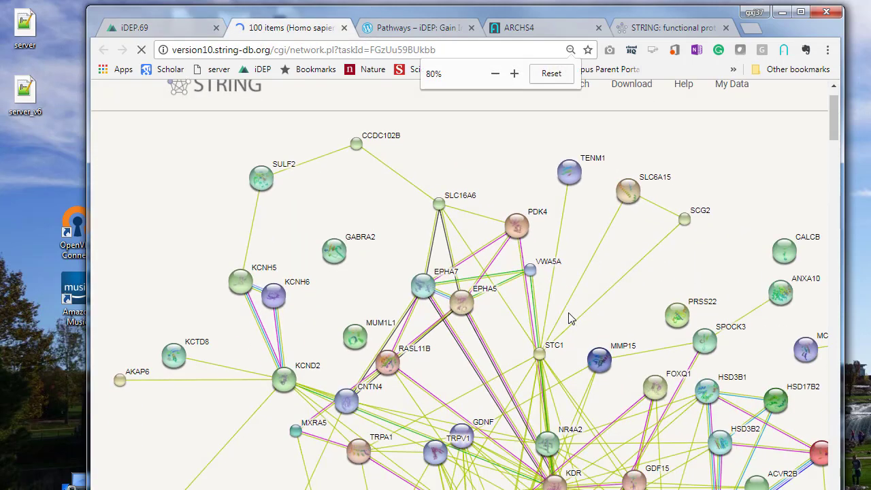
key(ctrl+minus)
key(ctrl+minus)
key(ctrl+minus)
key(ctrl+minus)
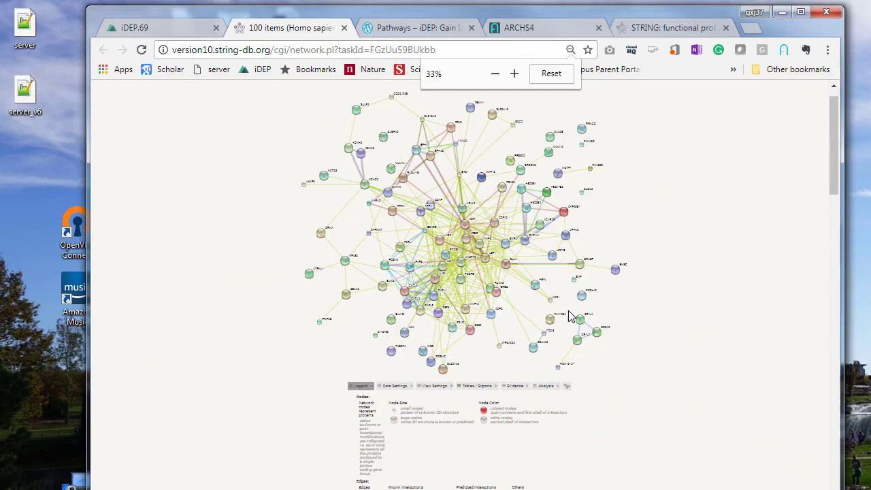
key(ctrl+plus)
key(ctrl+plus)
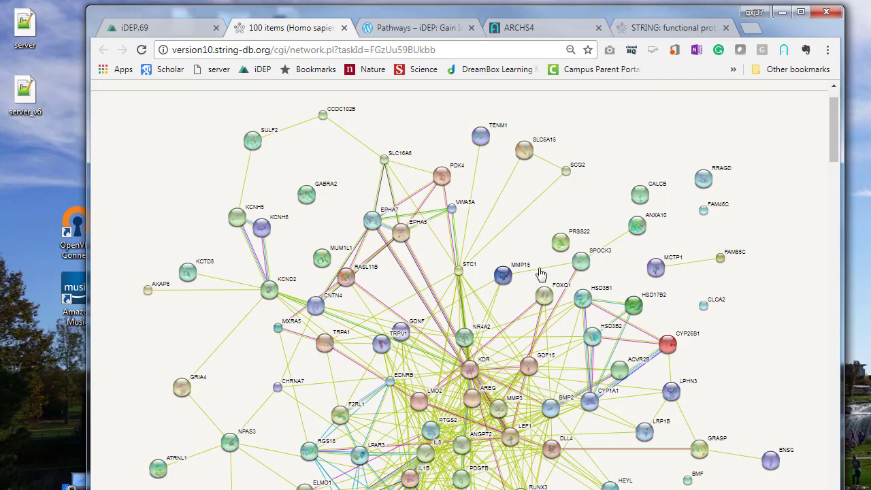
double_click(405, 53)
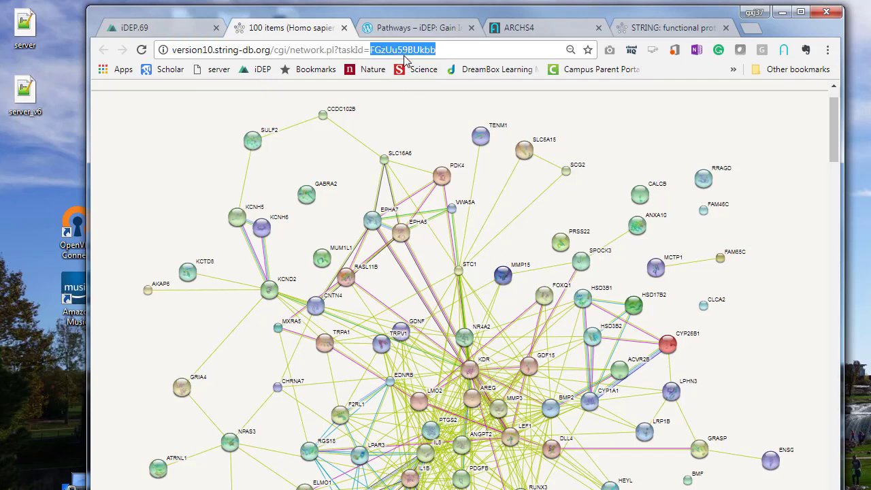
click(433, 129)
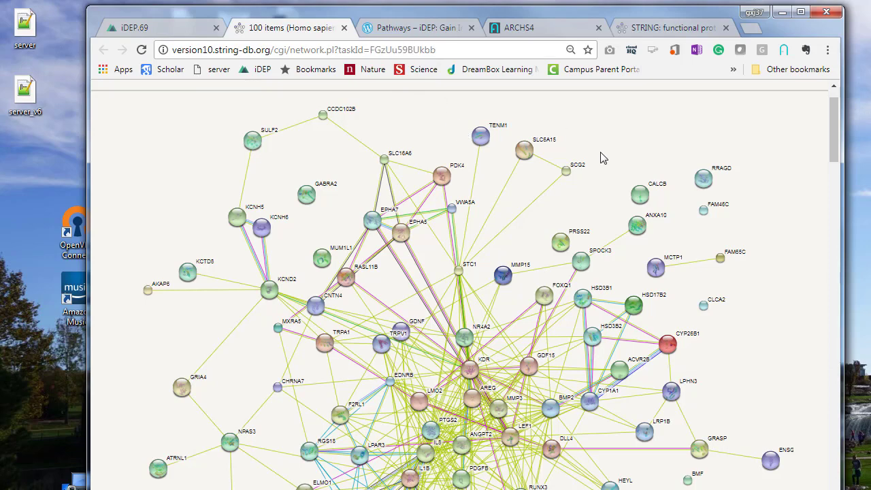
scroll(727, 303, down, 3)
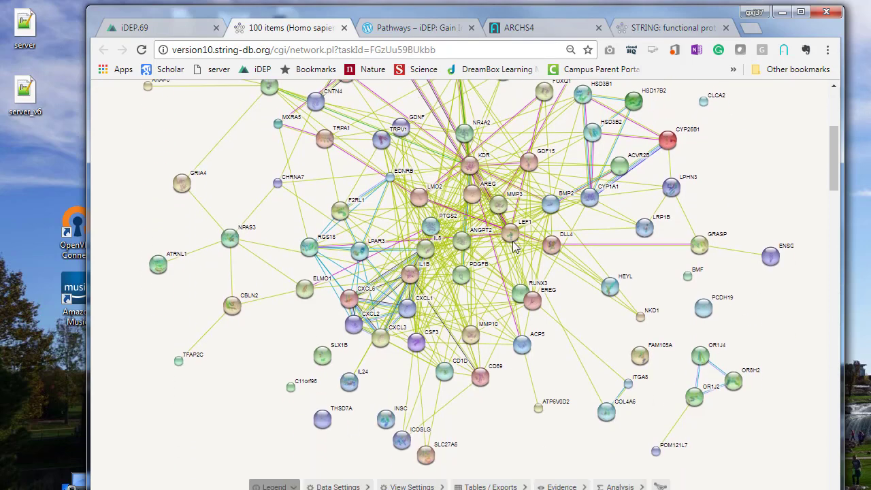
scroll(773, 332, down, 3)
scroll(773, 332, up, 6)
Rearrange the TENM1, SLC6A15 and SCG2 nodes near the upper edge of the network, spreading them outward
drag(480, 135, 455, 112)
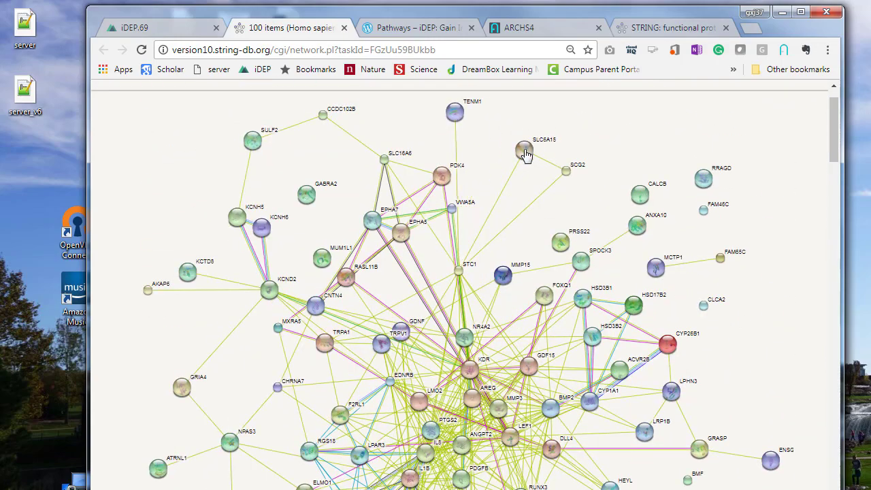
drag(524, 150, 586, 104)
drag(565, 174, 601, 188)
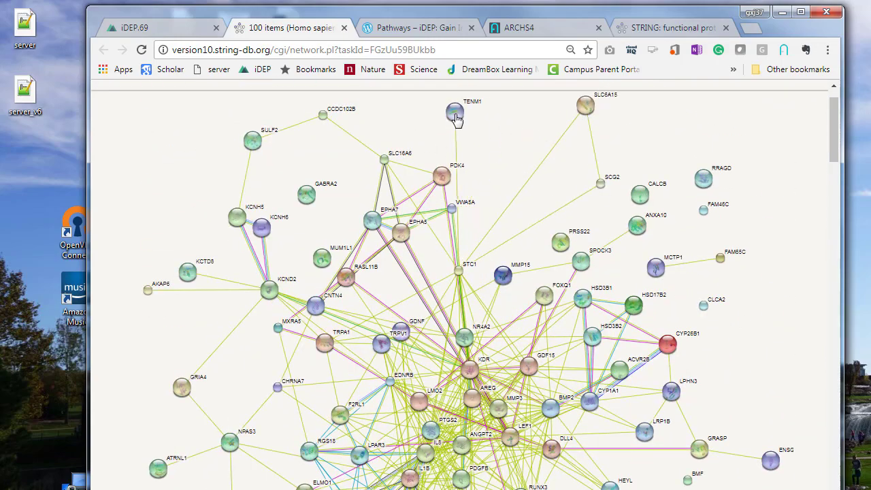
drag(454, 115, 499, 124)
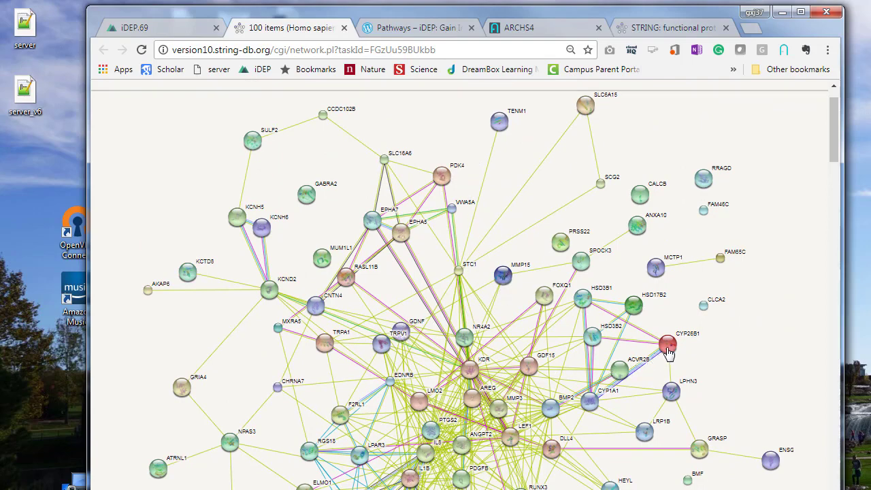
Open the MMP15 node's details and view its protein domain diagram in SMART
click(504, 275)
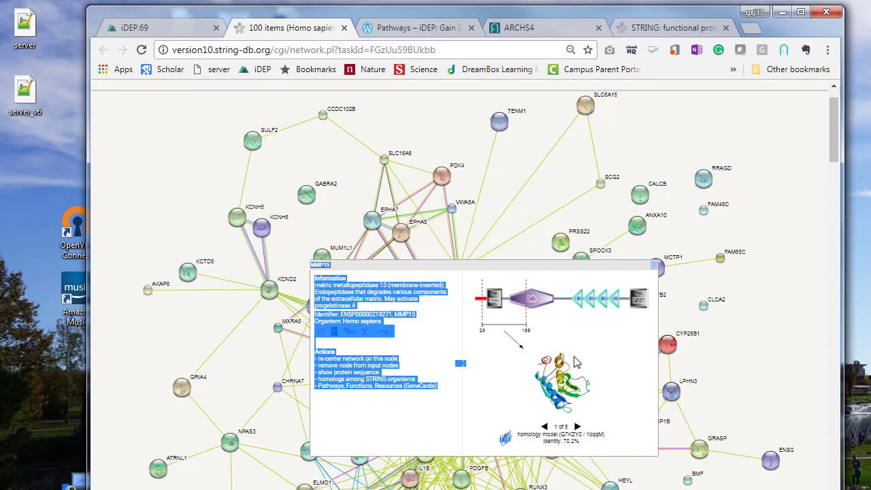
click(536, 304)
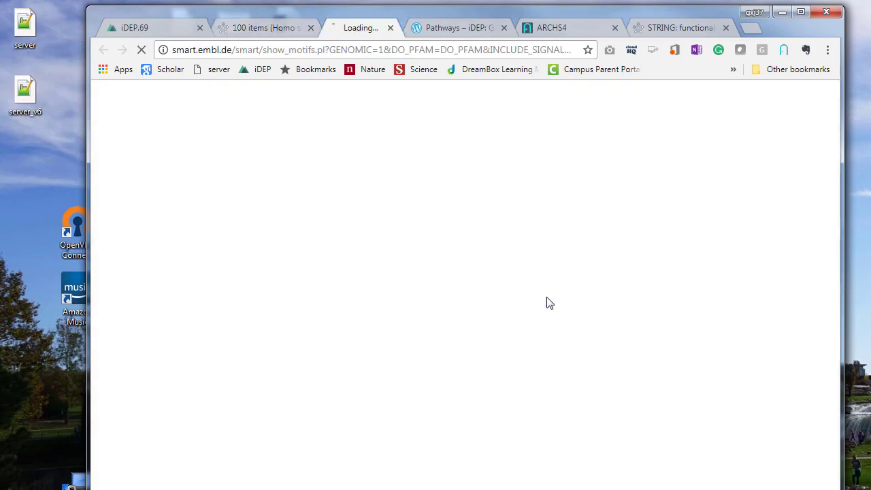
click(274, 30)
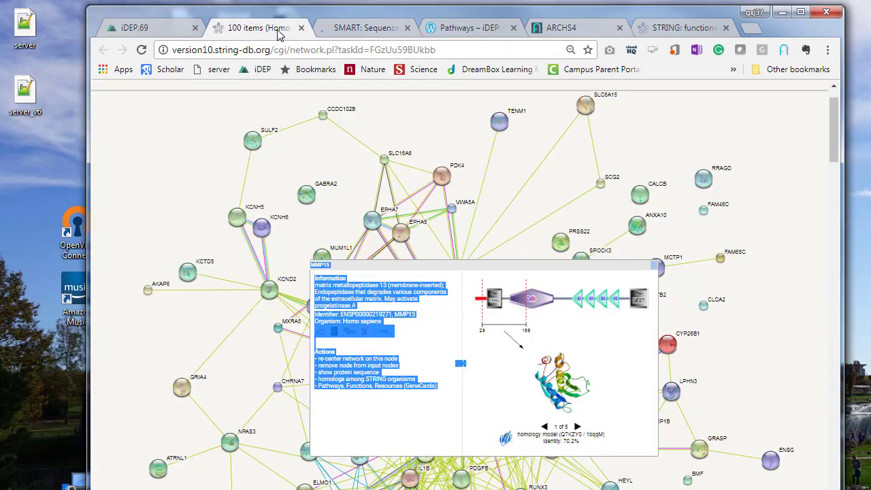
click(351, 34)
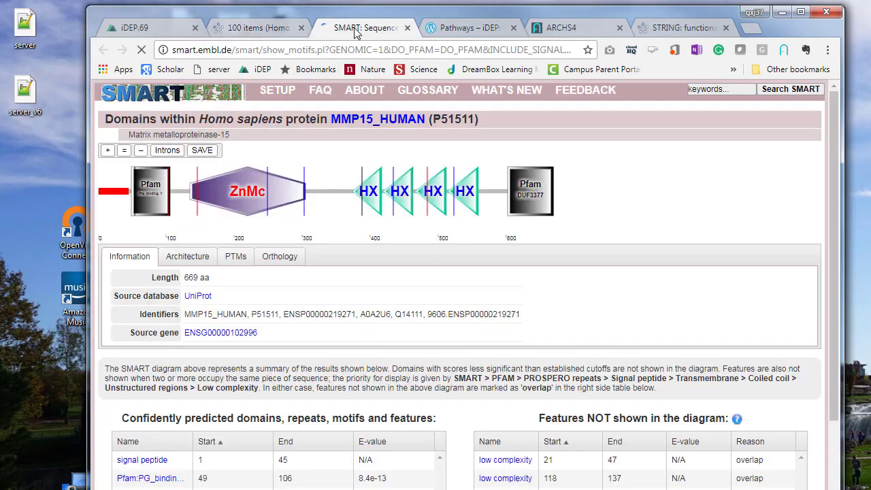
click(248, 215)
Return to the STRING network and read the MMP15 protein's description and identifier information
click(252, 29)
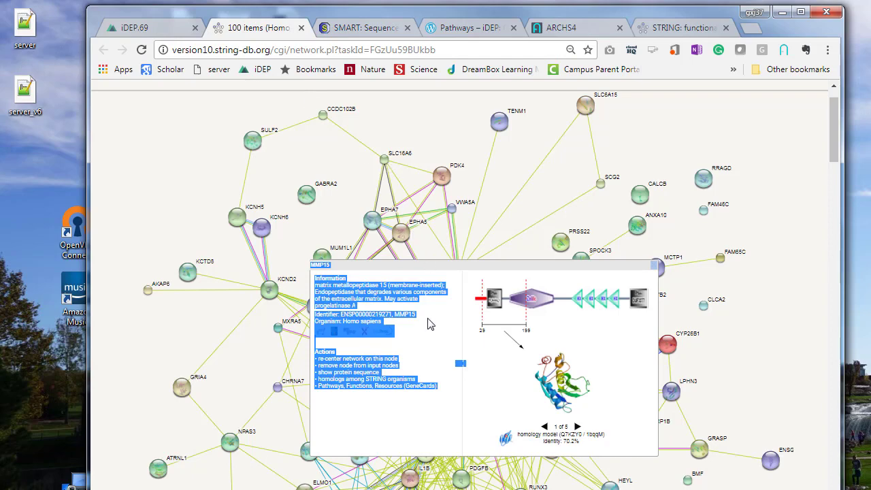
key(ctrl+plus)
key(ctrl+plus)
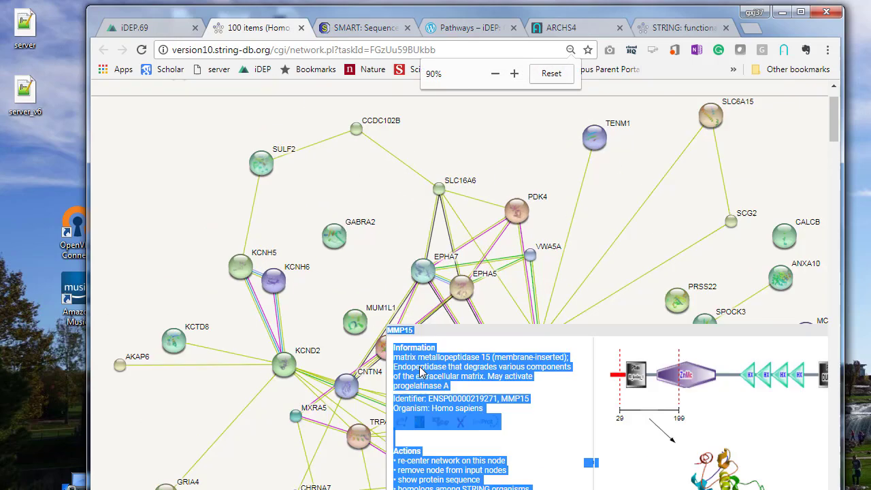
click(554, 451)
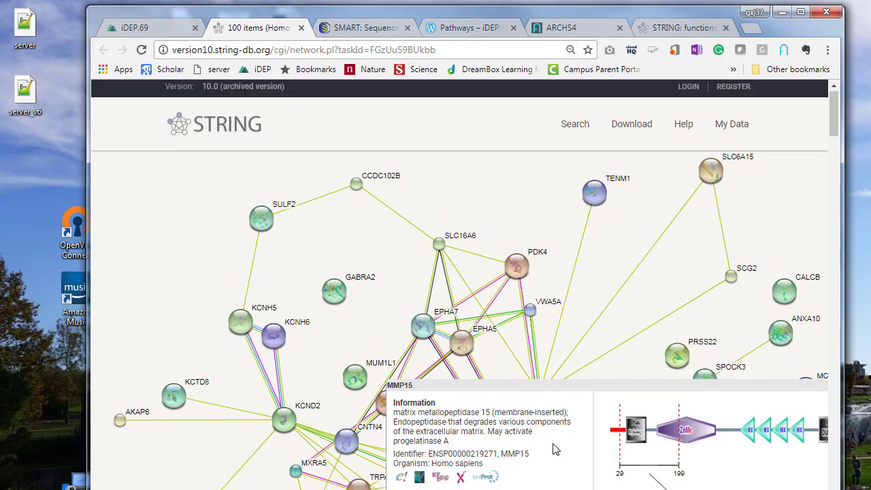
Read the MMP15 protein description and the list of actions offered in its details
scroll(554, 451, down, 3)
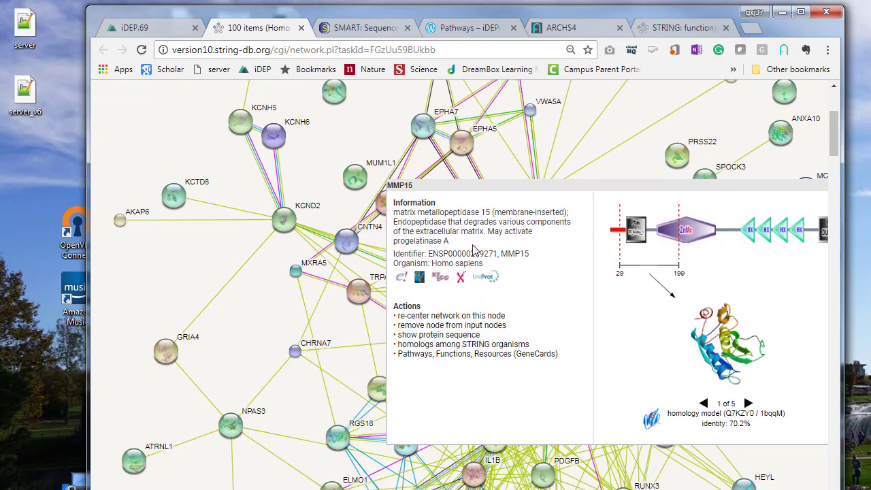
drag(488, 213, 393, 208)
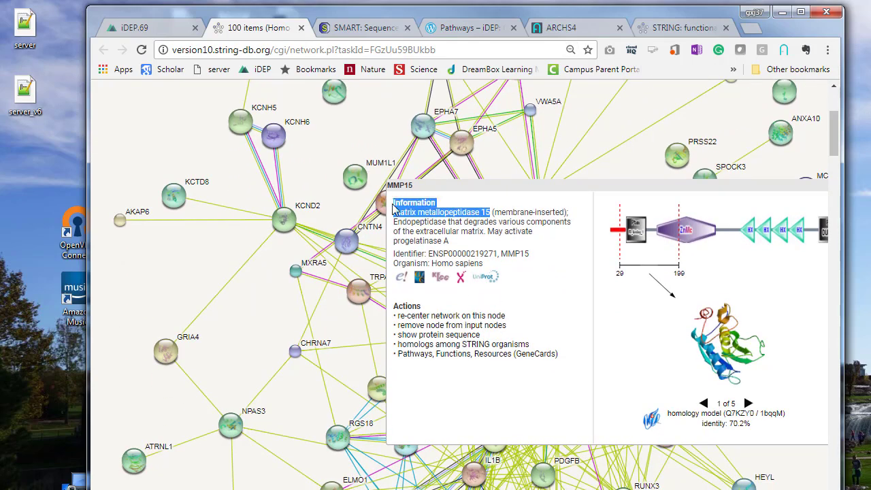
click(584, 331)
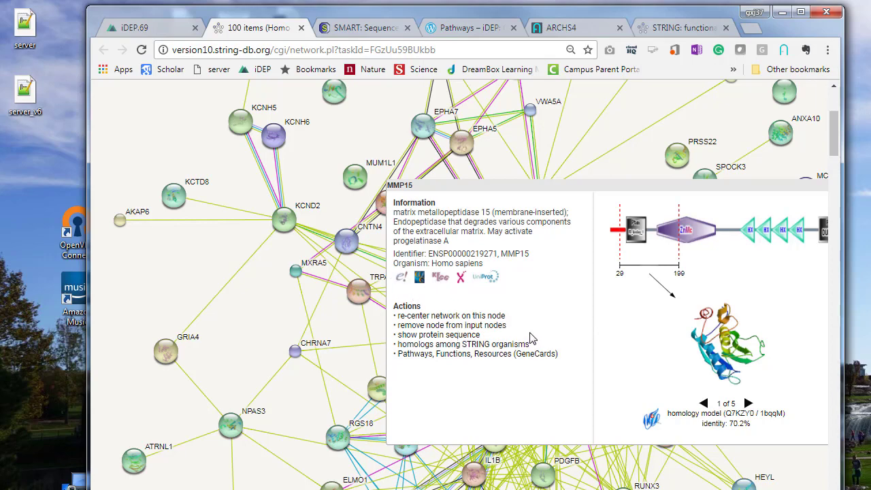
key(ctrl+minus)
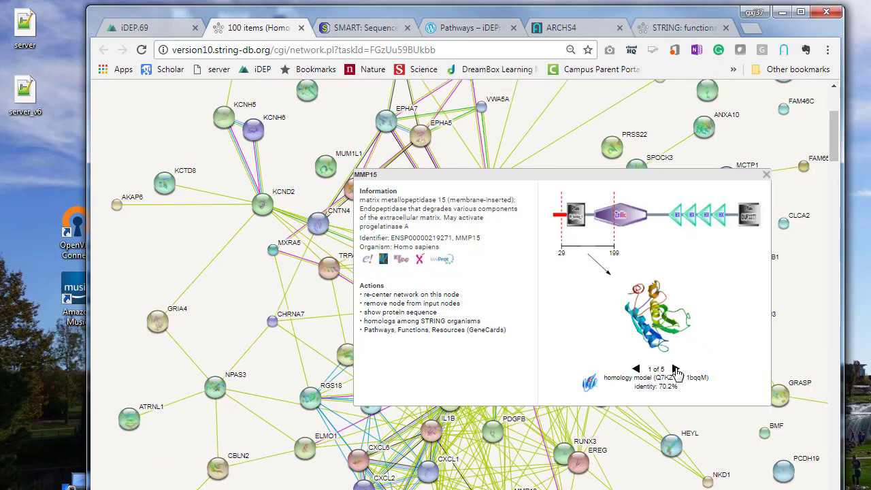
Browse the MMP15 homology models through to the fifth one and close the protein's details
click(674, 368)
click(675, 368)
click(675, 368)
click(675, 368)
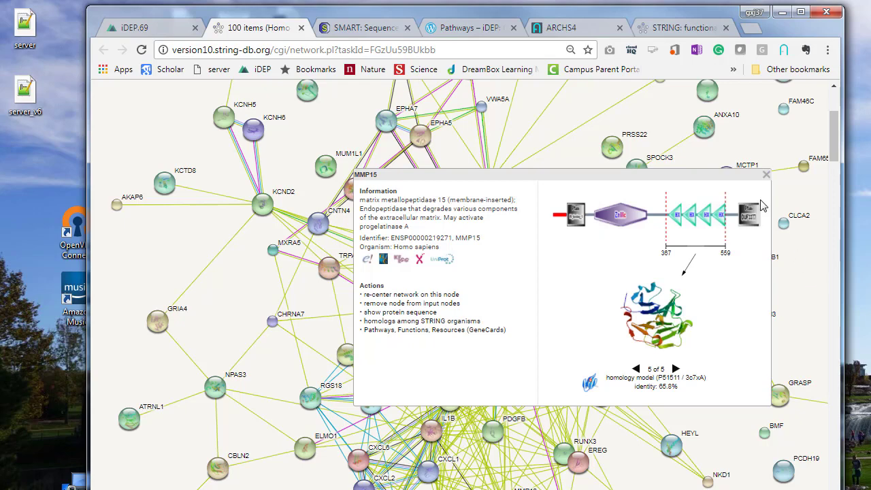
click(765, 175)
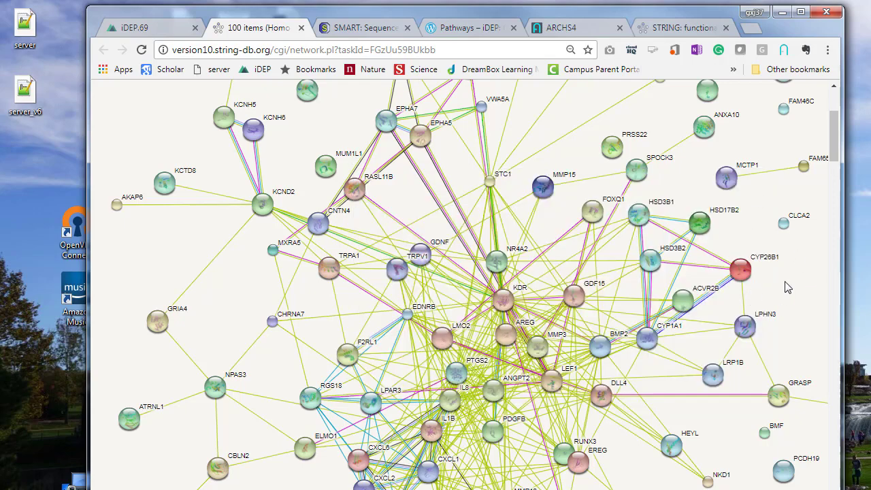
Inspect the evidence for the interaction between KCNH6 and KCND2, and close its details
key(ctrl+minus)
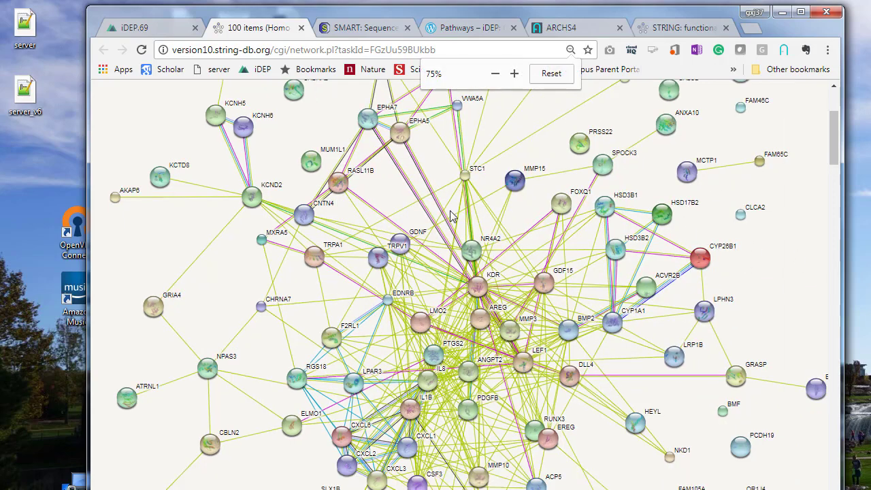
scroll(435, 221, up, 1)
click(248, 221)
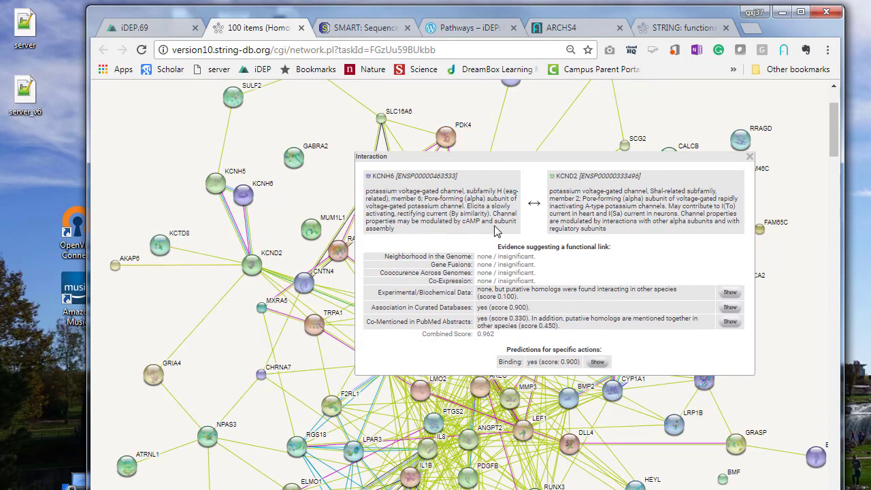
click(749, 157)
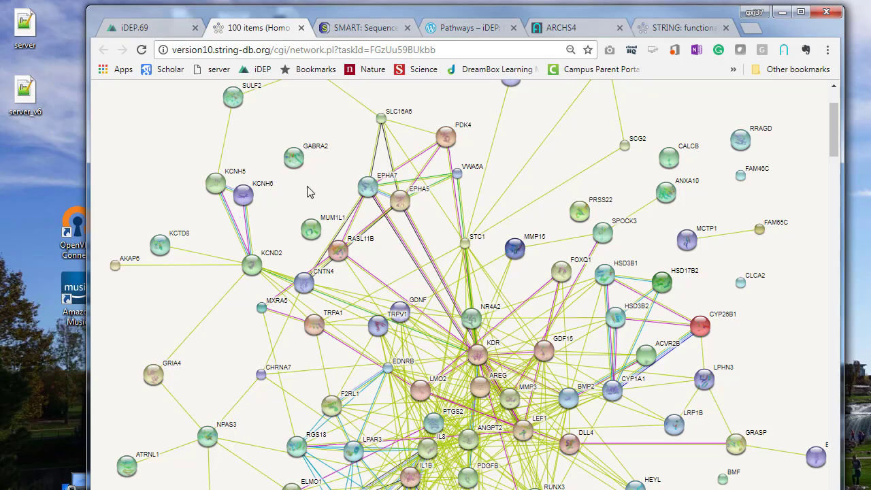
View the FOXQ1 node's protein details and close them
click(560, 270)
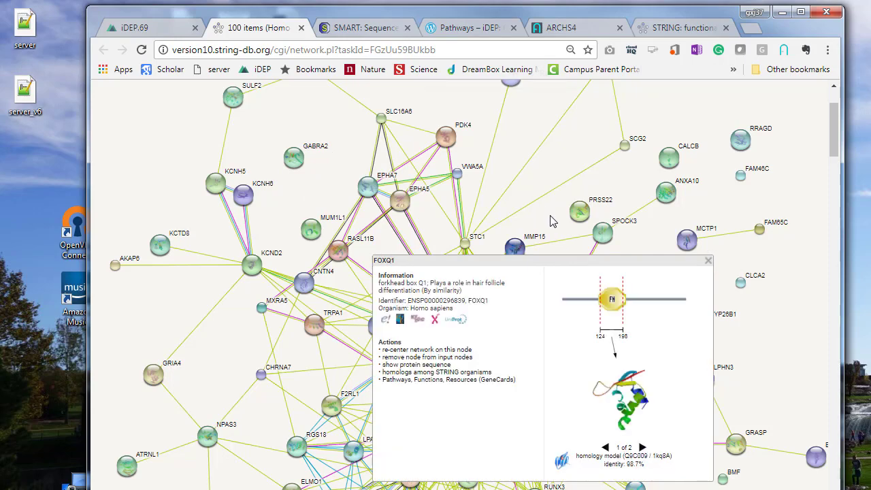
key(ctrl+minus)
click(638, 239)
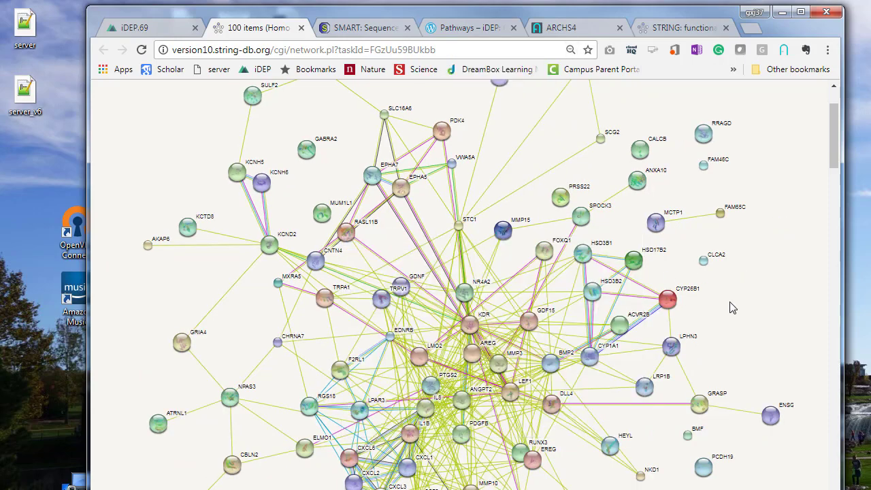
Examine the whole up-regulated network and the node and edge legend beneath it
key(ctrl+minus)
key(ctrl+minus)
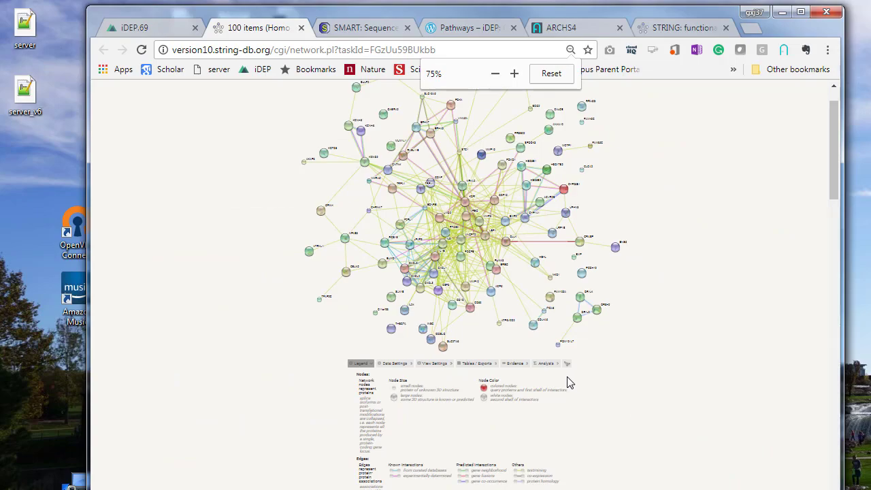
key(ctrl+plus)
key(ctrl+plus)
key(ctrl+plus)
scroll(507, 414, down, 3)
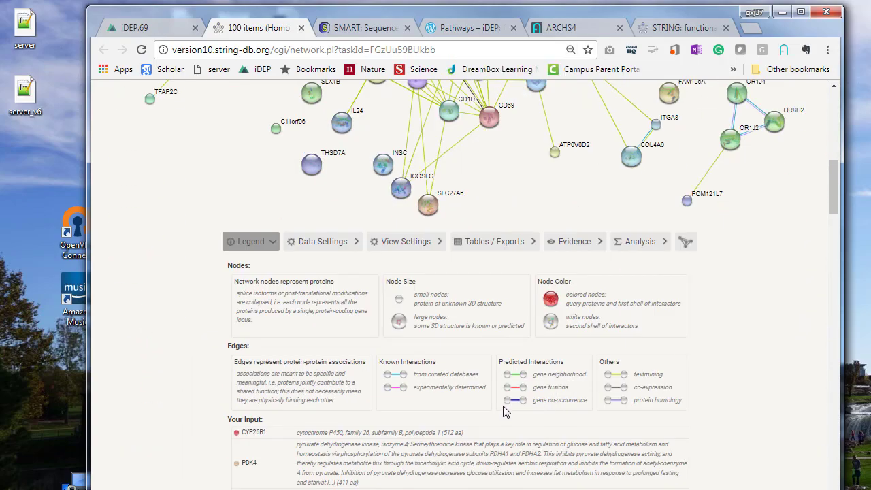
scroll(507, 413, up, 8)
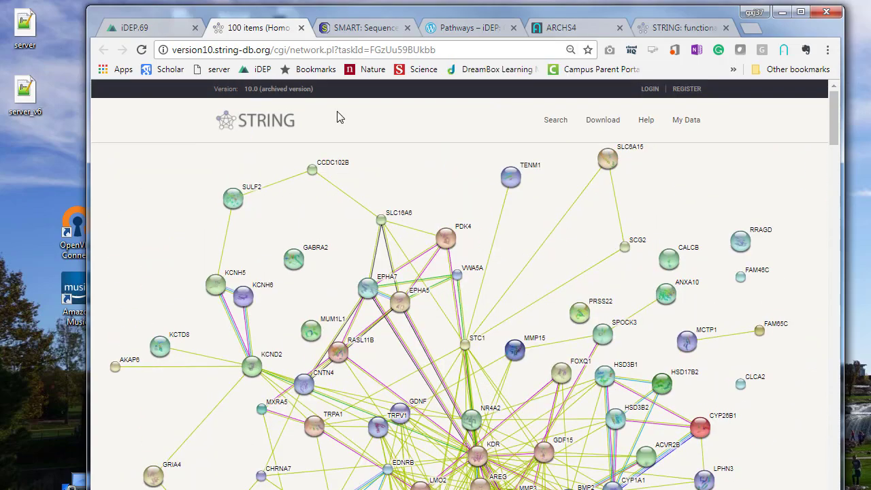
Return to iDEP and open the interactive STRING network of the down-regulated genes
click(149, 30)
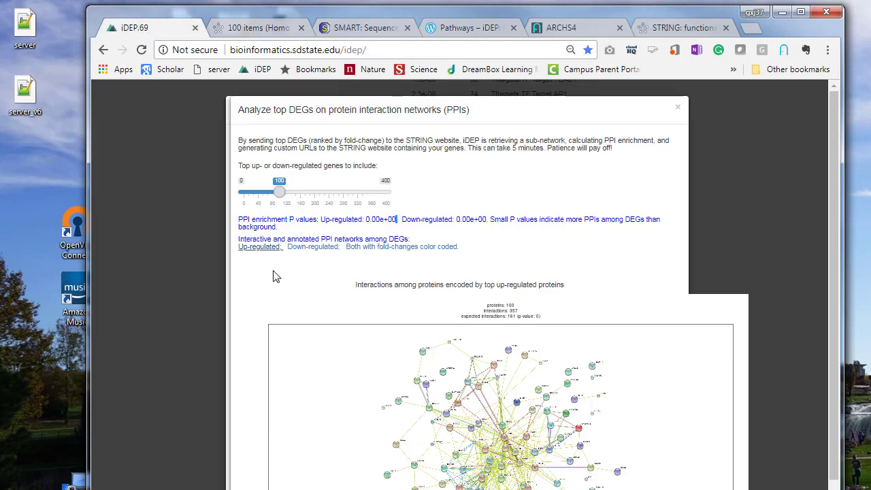
click(308, 249)
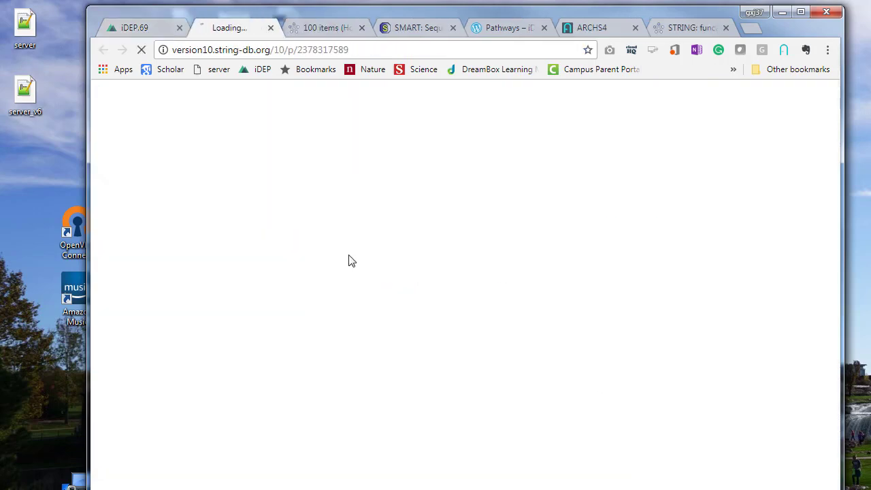
click(144, 32)
click(220, 29)
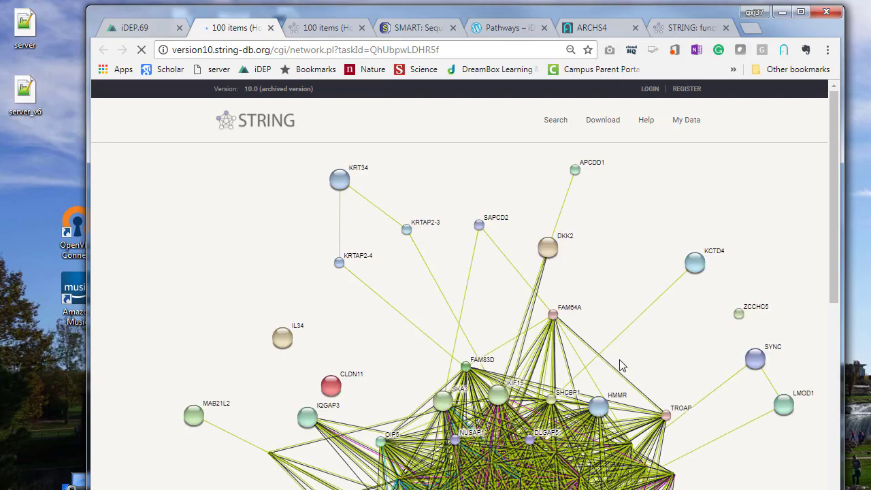
Examine the down-regulated network, focusing on its dense central cluster and the peripheral nodes around it
scroll(655, 358, down, 3)
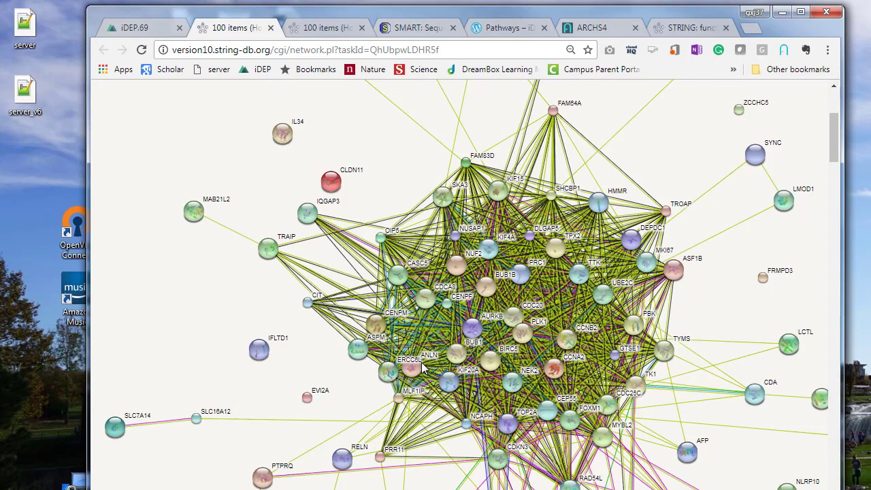
scroll(531, 348, down, 2)
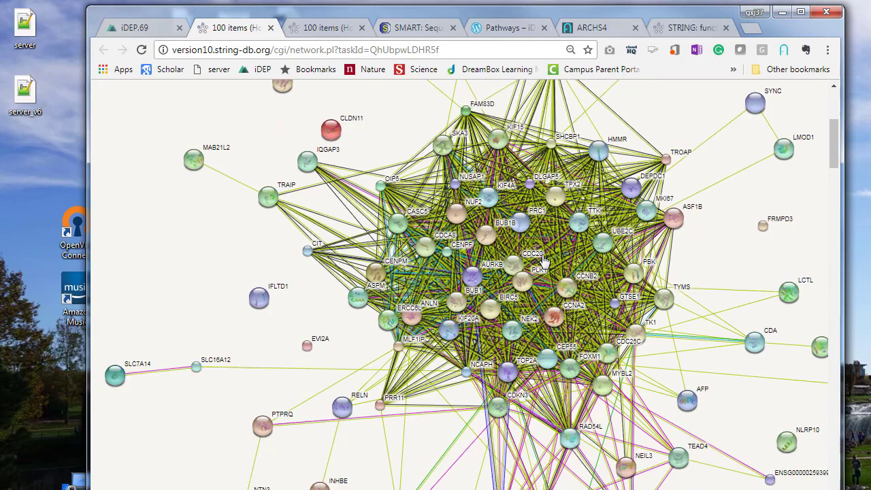
scroll(531, 348, down, 3)
scroll(560, 369, up, 7)
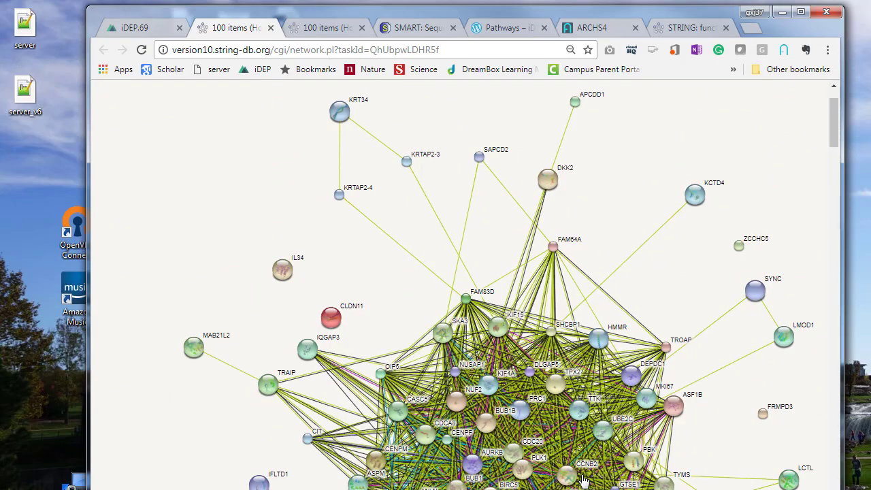
scroll(575, 476, down, 3)
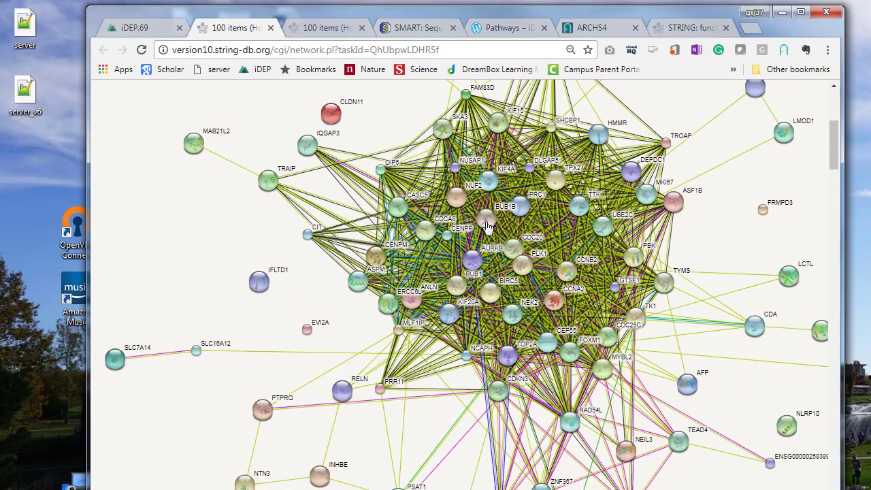
Reposition the CDCA8, CCNA2 and MYBL2 nodes in the down-regulated network, pulling CCNA2 out of the dense cluster
mouse_move(423, 233)
mouse_down()
mouse_move(439, 237)
mouse_move(409, 232)
mouse_move(435, 235)
mouse_up()
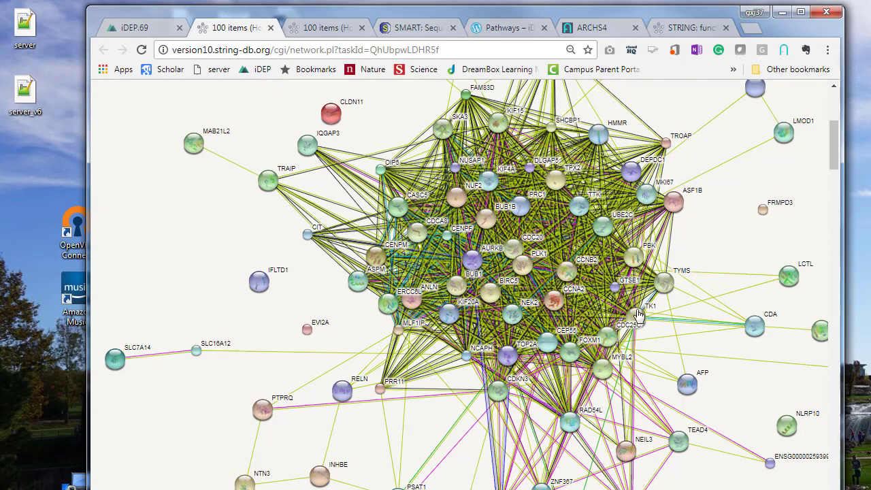
drag(548, 304, 708, 352)
mouse_move(602, 368)
mouse_down()
mouse_move(600, 384)
mouse_move(613, 381)
mouse_up()
scroll(418, 443, down, 4)
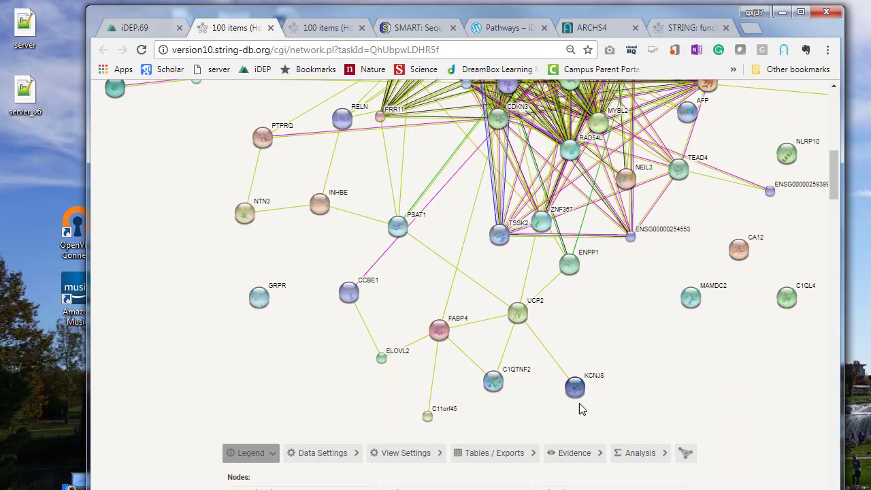
scroll(659, 369, up, 8)
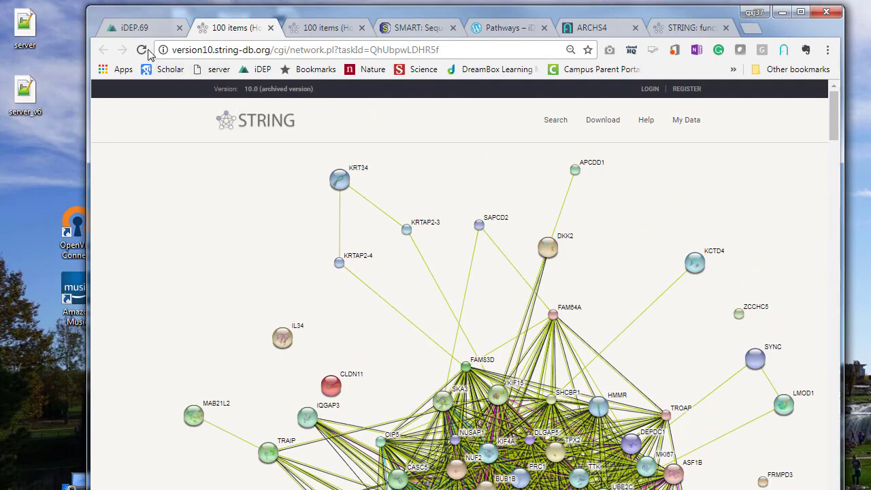
From iDEP, open the STRING network of both gene sets with color-coded fold-changes and view its payload color legend
click(138, 28)
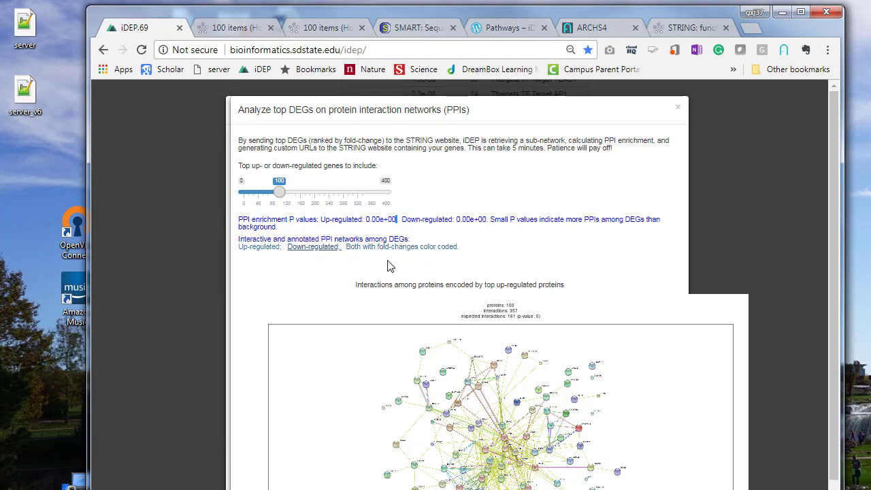
click(400, 247)
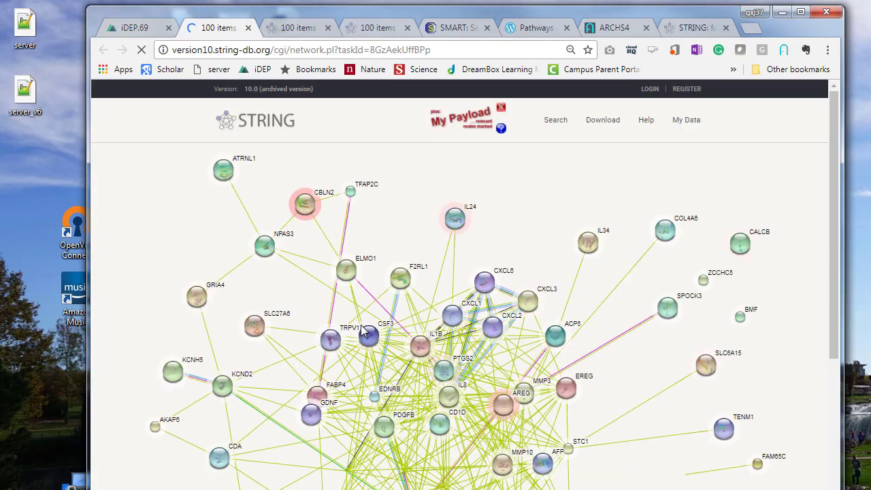
scroll(627, 357, down, 10)
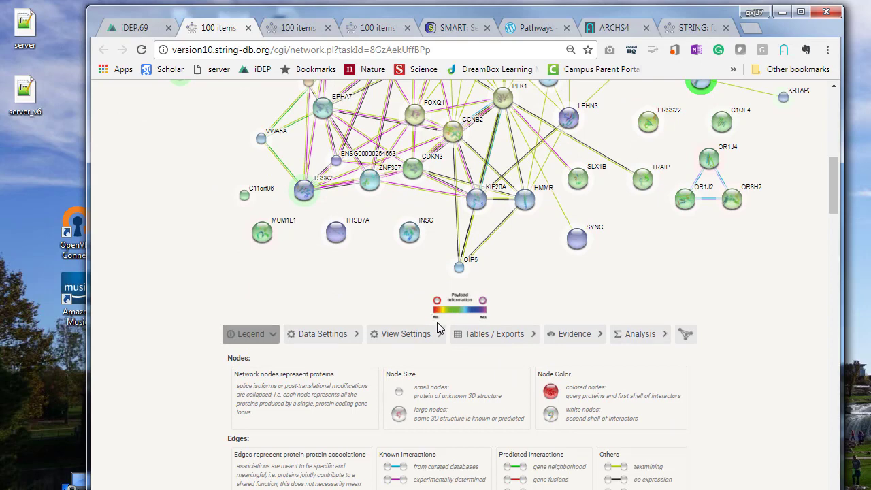
key(ctrl+plus)
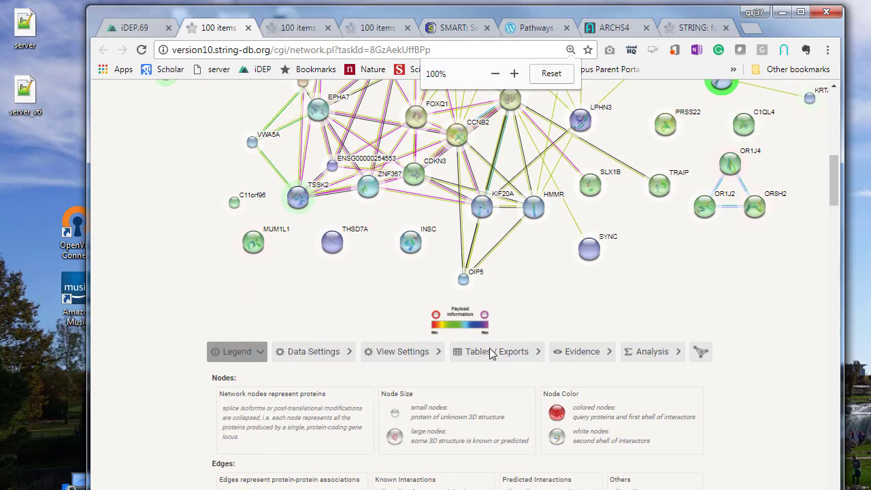
key(ctrl+plus)
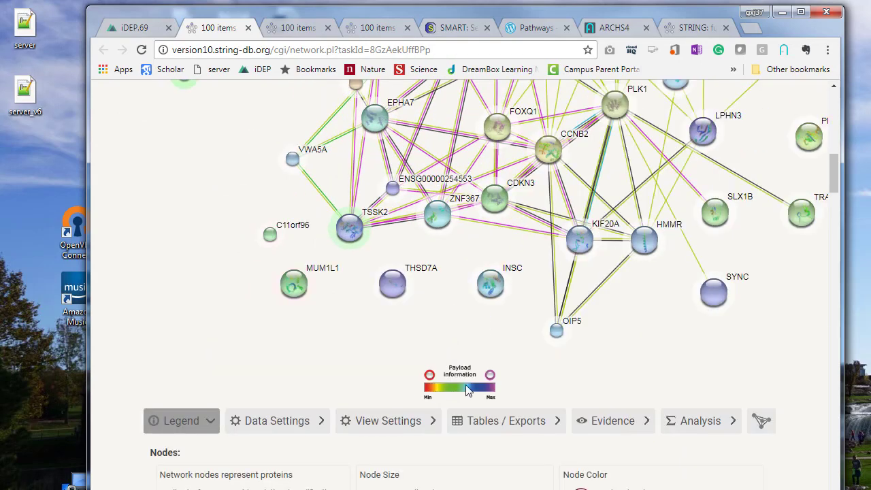
Examine the colored halos around KDR, PDK4, AREG and KRT34 in the combined network
scroll(456, 393, up, 5)
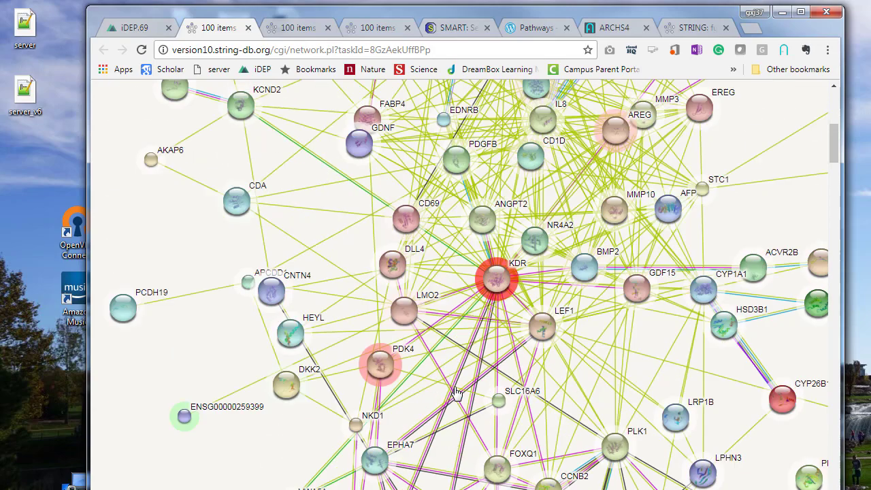
scroll(456, 394, up, 1)
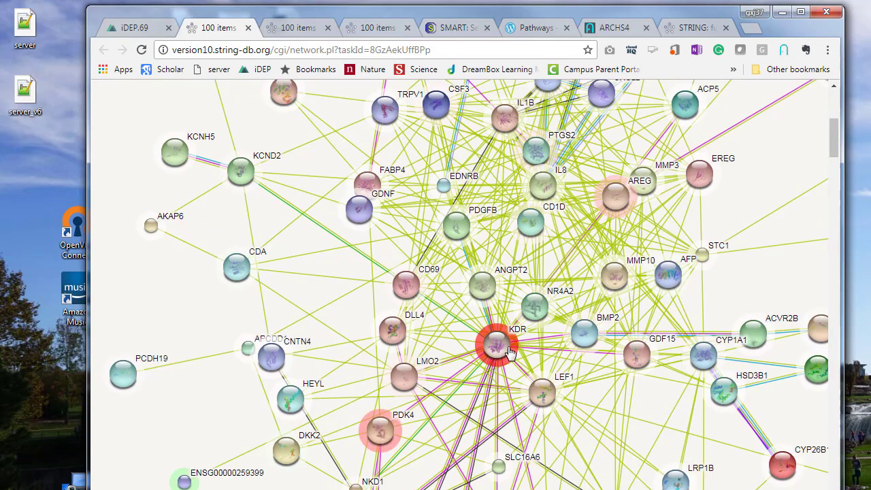
key(ctrl+minus)
key(ctrl+minus)
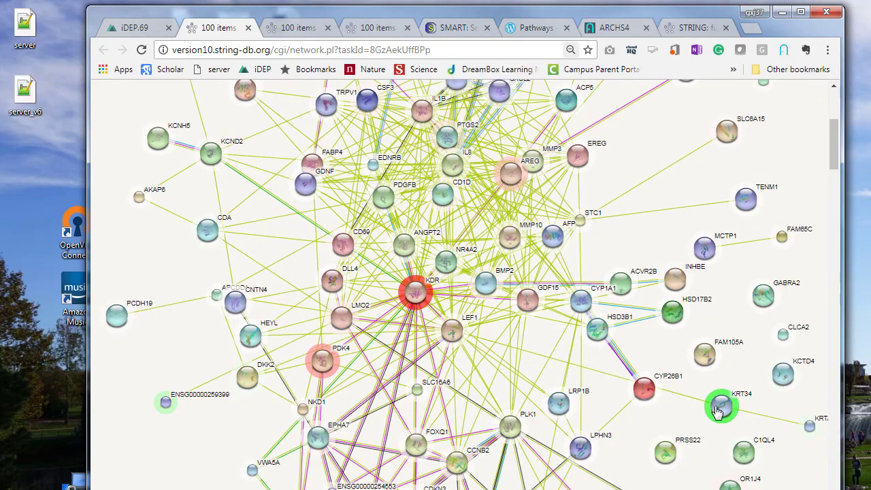
Open the KRT34 node's details in the combined network, dismiss them and look over the surrounding nodes
click(719, 407)
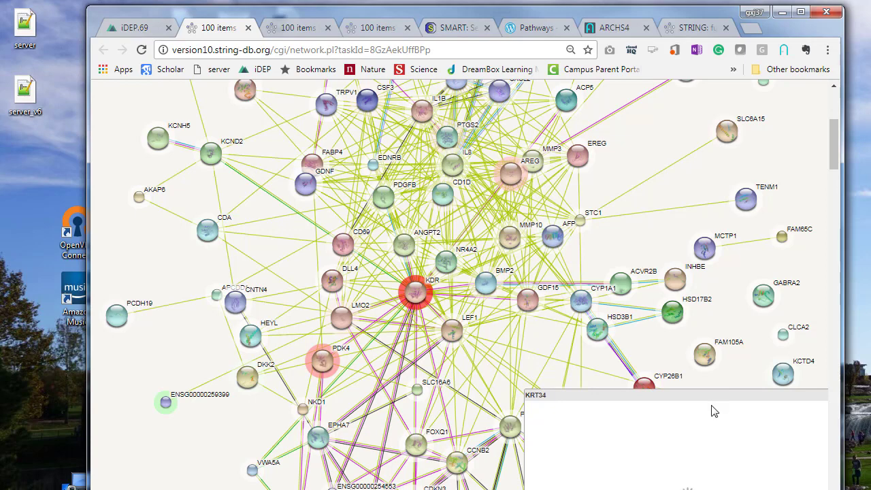
click(672, 233)
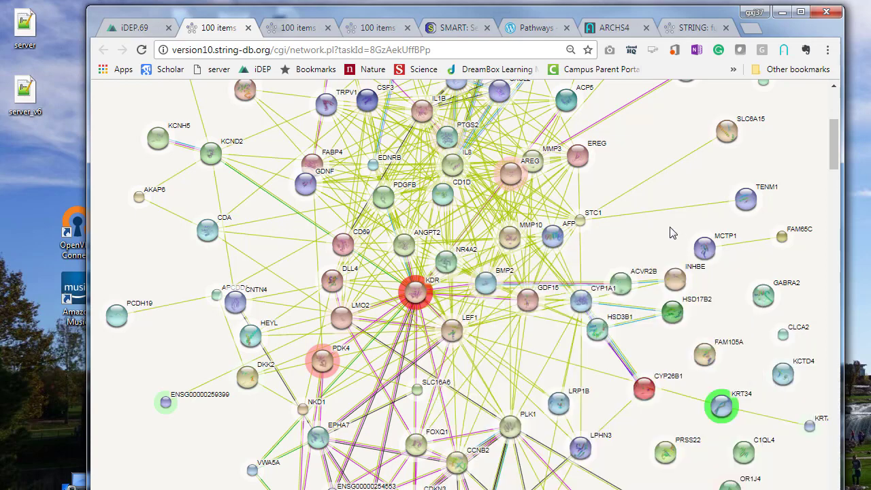
key(ctrl+minus)
key(ctrl+minus)
key(ctrl+minus)
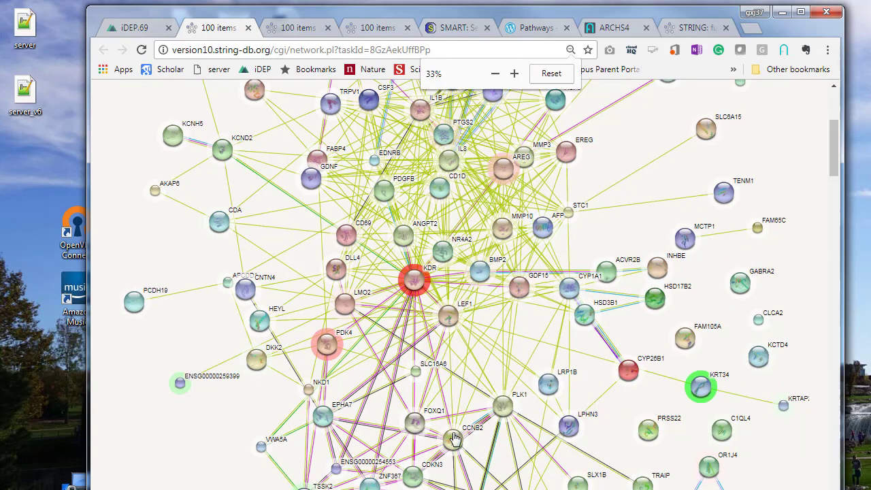
Return to iDEP and set the number of top up- or down-regulated genes to include in the protein interaction networks to 20
key(ctrl+minus)
key(ctrl+plus)
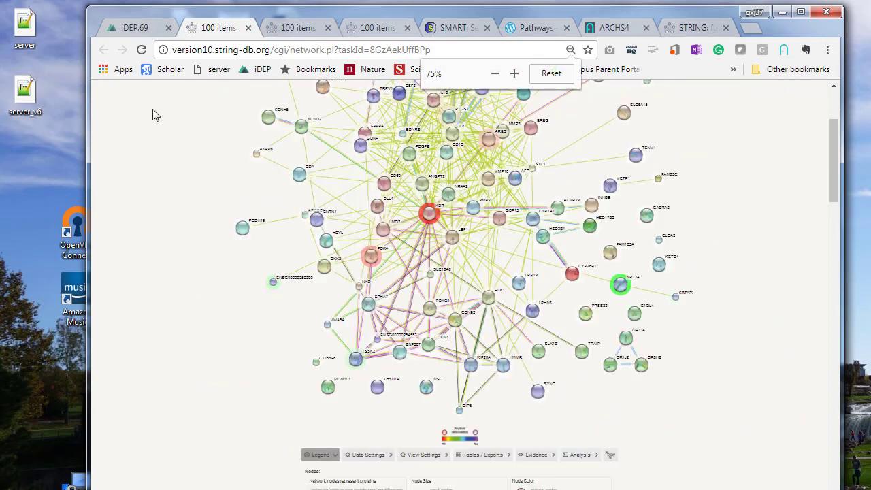
click(132, 28)
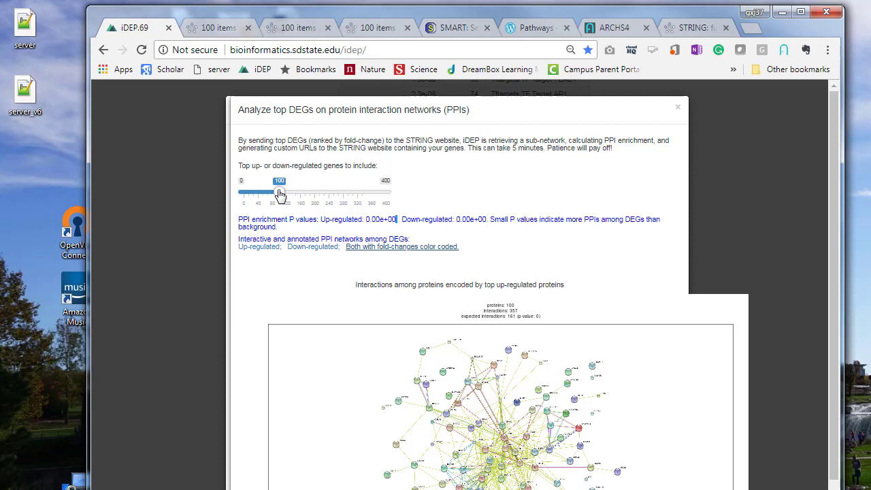
drag(279, 194, 255, 206)
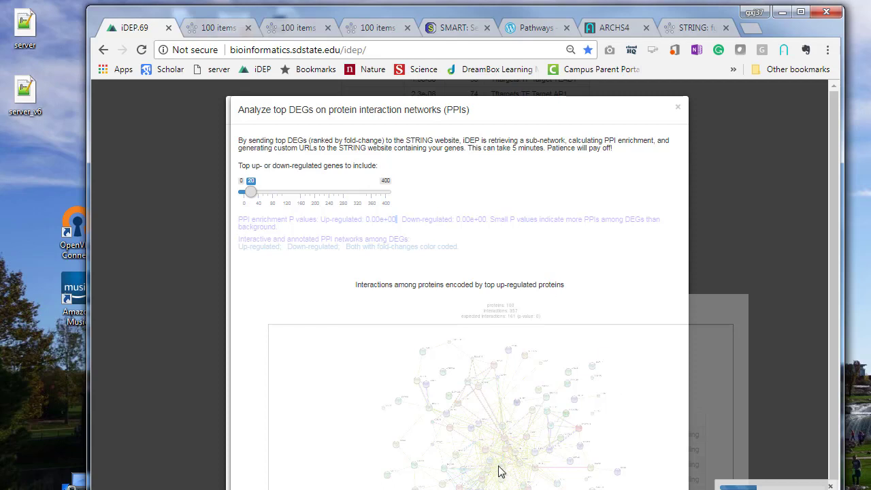
scroll(501, 472, down, 1)
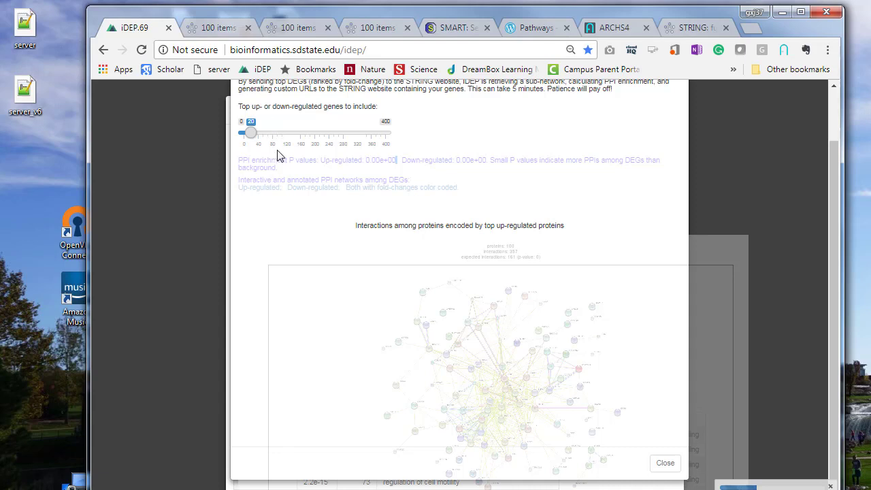
scroll(304, 262, up, 1)
scroll(304, 262, up, 1)
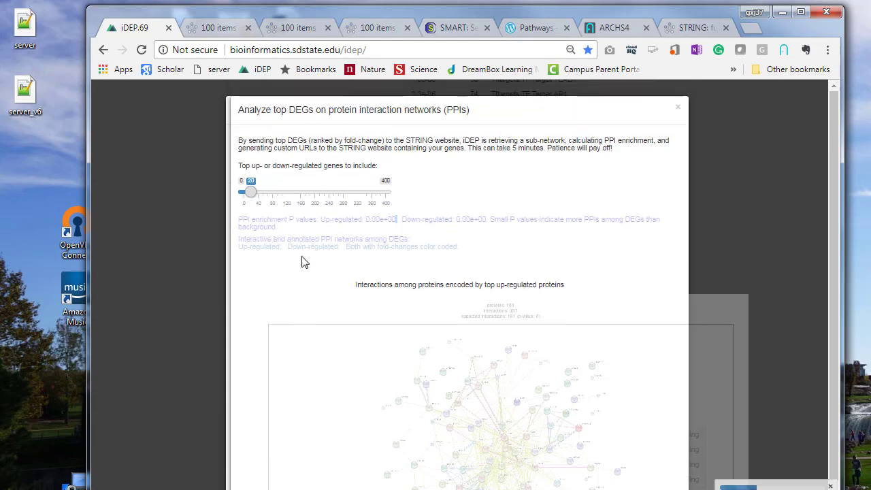
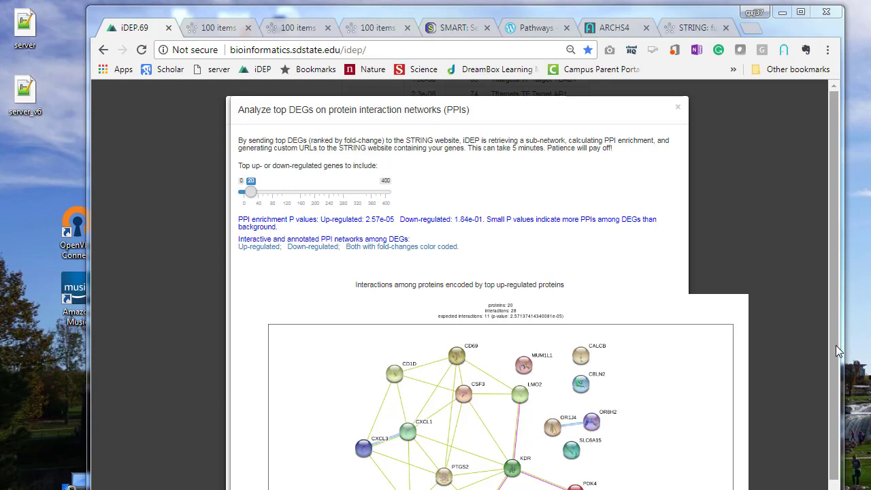
Open the interactive STRING networks of the top 20 up-regulated genes and the top 20 down-regulated genes from iDEP
drag(832, 355, 838, 417)
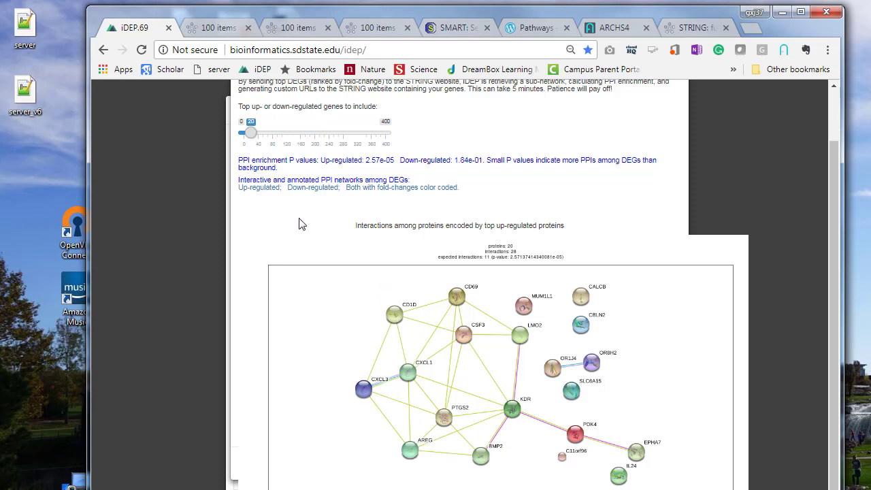
click(260, 188)
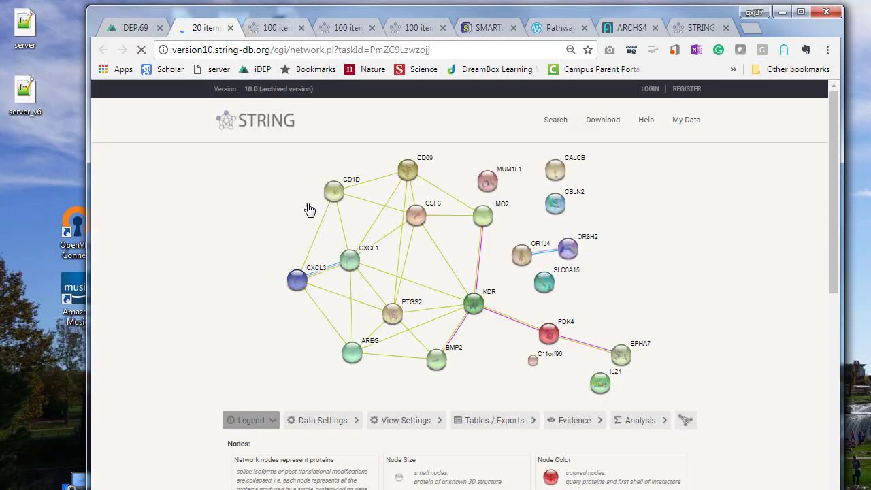
click(137, 28)
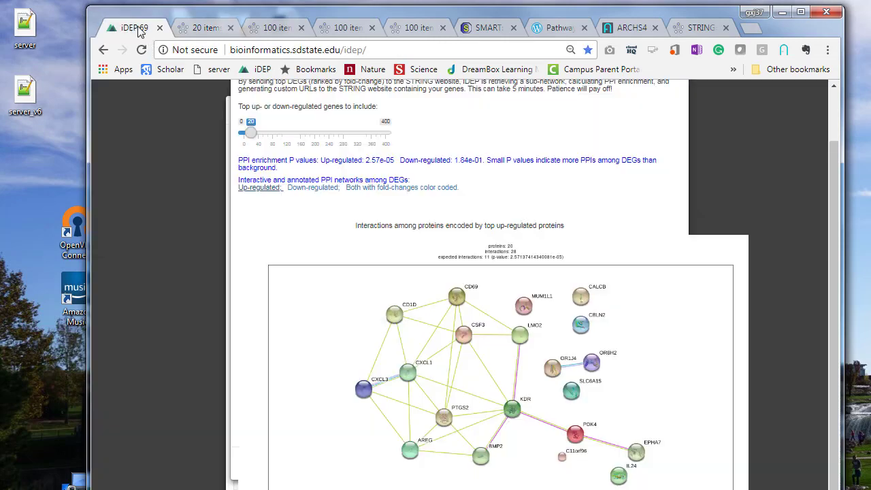
click(314, 188)
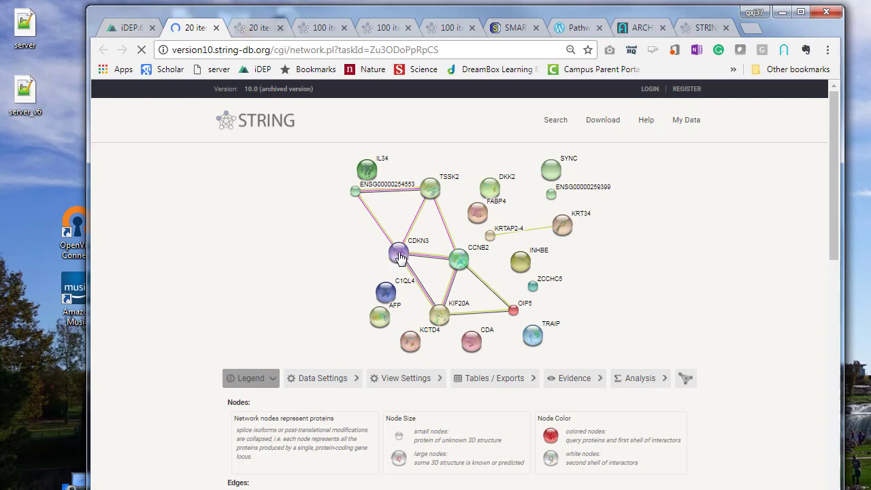
Reposition the CDKN3, CCNB2 and KIF20A nodes in the 20-gene down-regulated network and pull C1QL4 away from the connected cluster
mouse_move(399, 256)
mouse_down()
mouse_move(390, 237)
mouse_move(406, 247)
mouse_up()
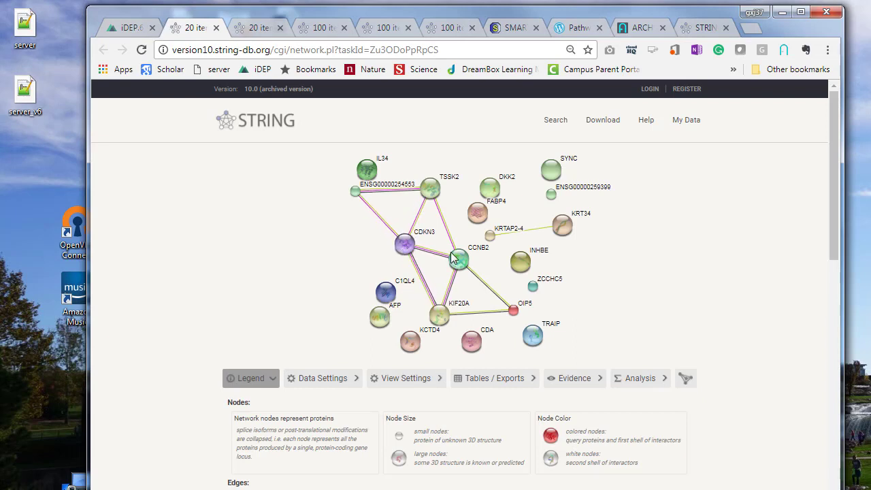
drag(458, 260, 468, 266)
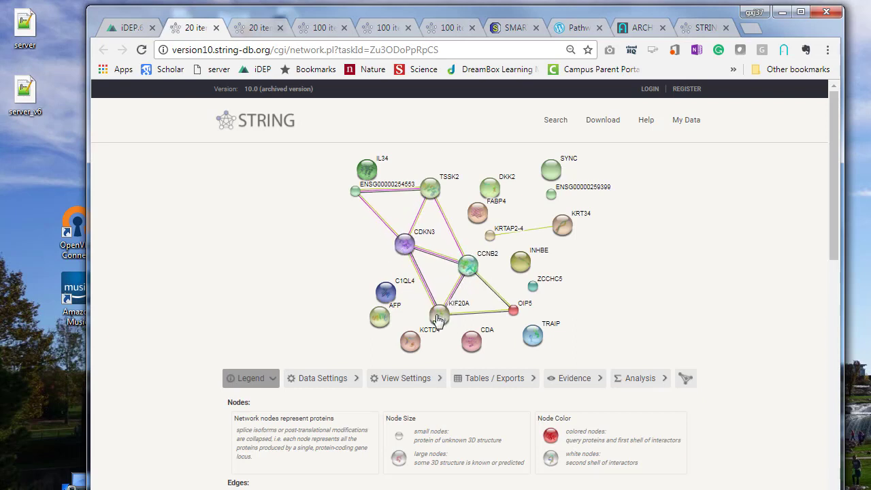
drag(440, 316, 452, 307)
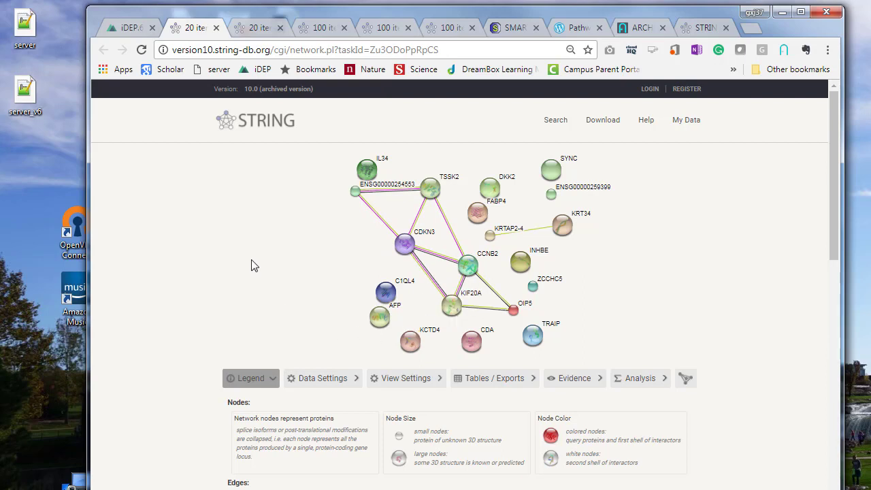
drag(391, 297, 361, 266)
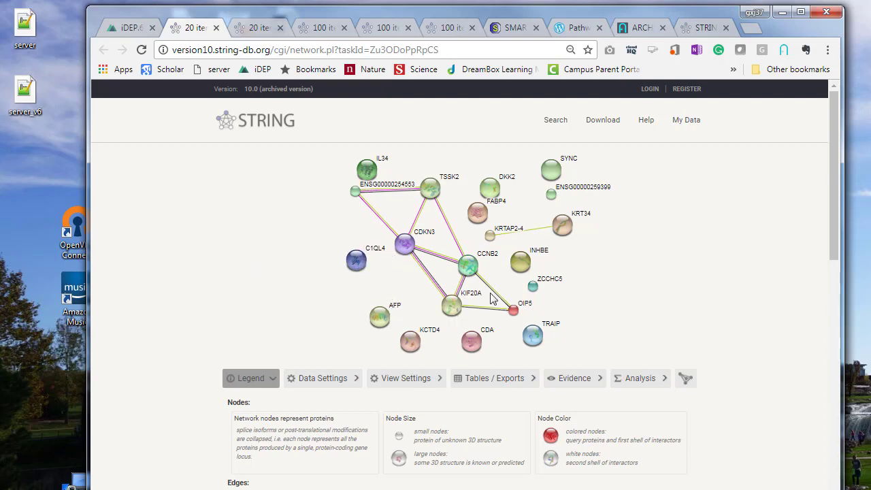
From iDEP, open the 20-gene network of both sets with color-coded fold-changes, and move KRT34 closer to KRTAP2-4 in the down-regulated network
click(132, 32)
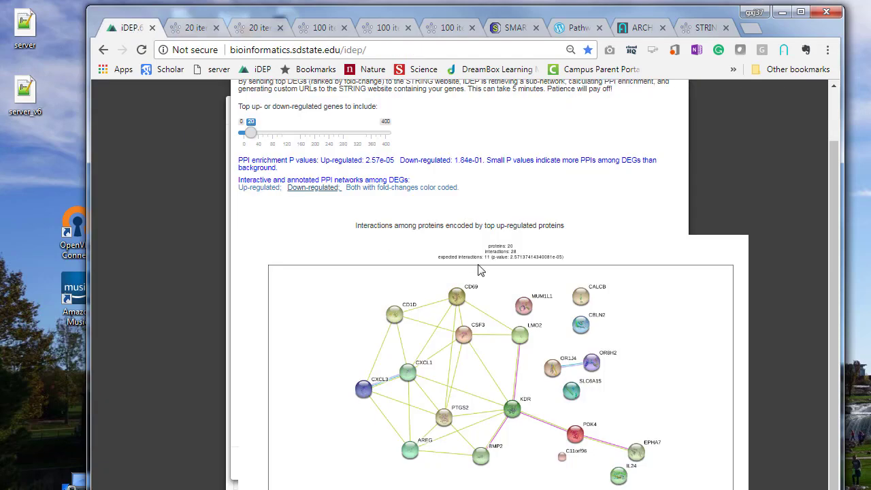
click(355, 188)
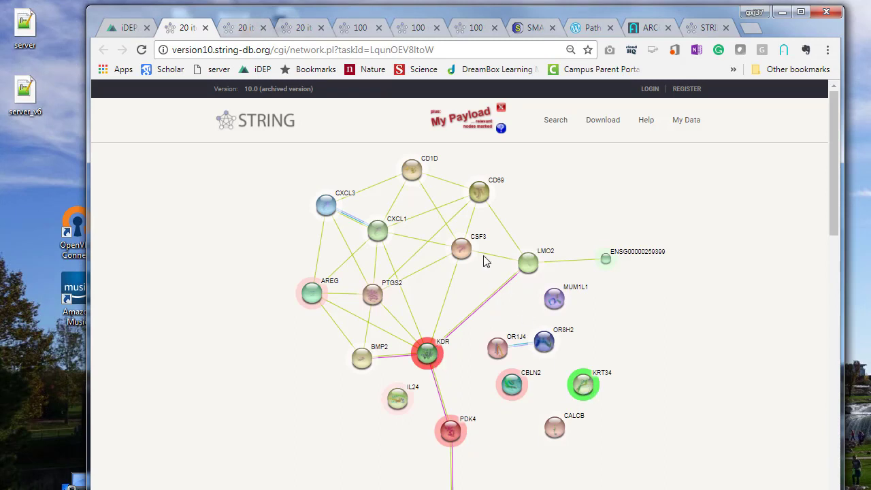
click(236, 32)
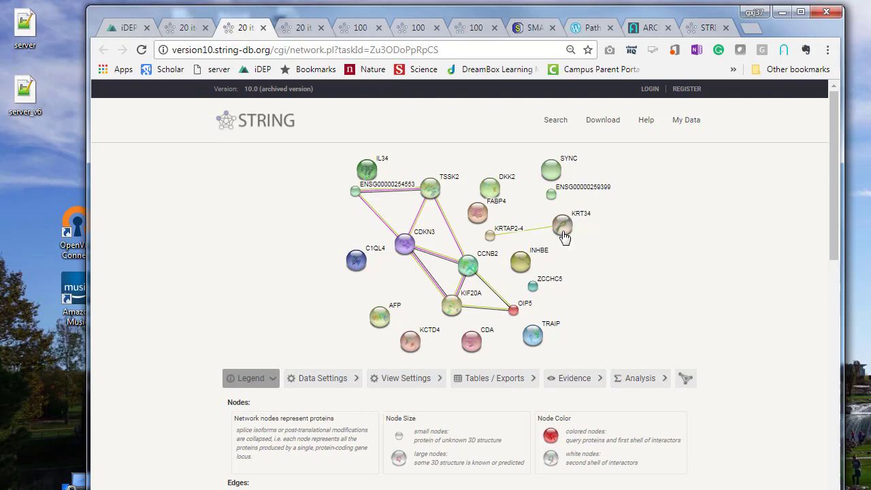
drag(564, 236, 545, 241)
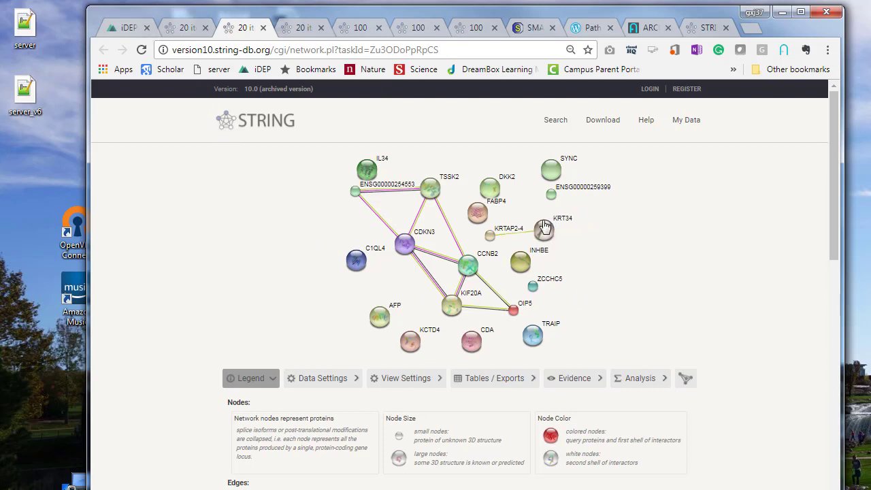
Back in iDEP, close the PPI network and STRING enrichment dialogs and show the Hoxa1KN-control DEG results at 100% zoom
click(113, 33)
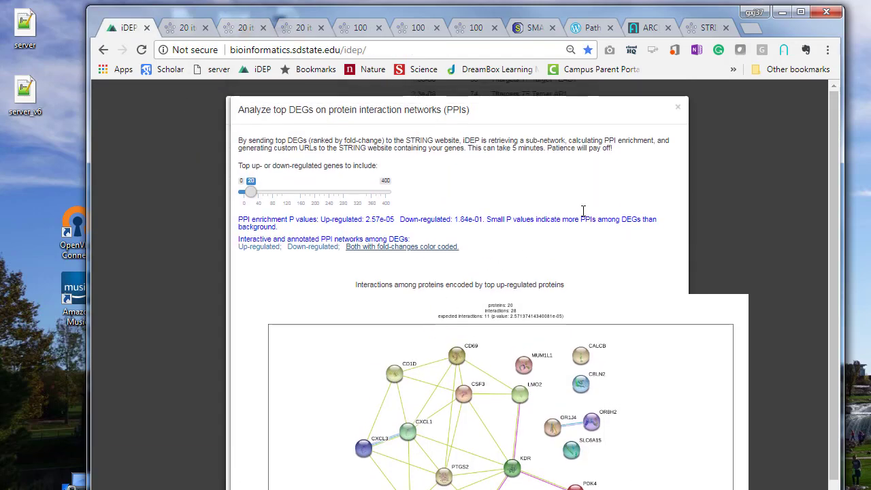
click(678, 109)
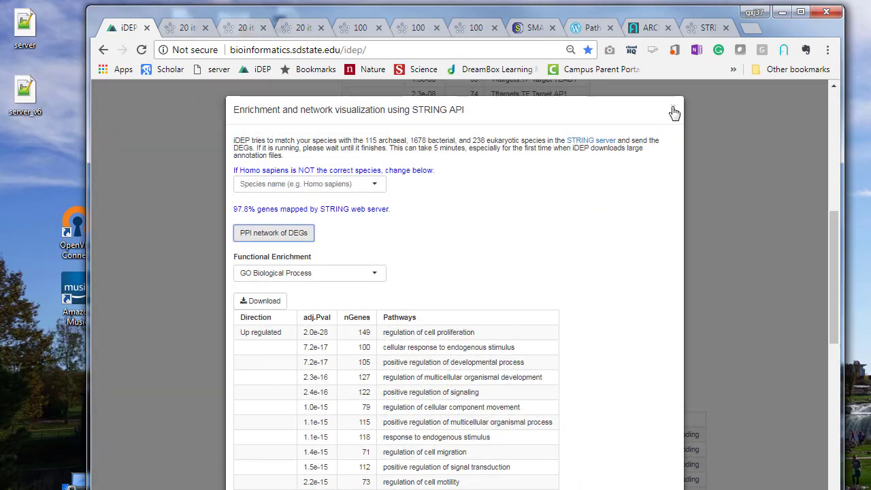
click(674, 112)
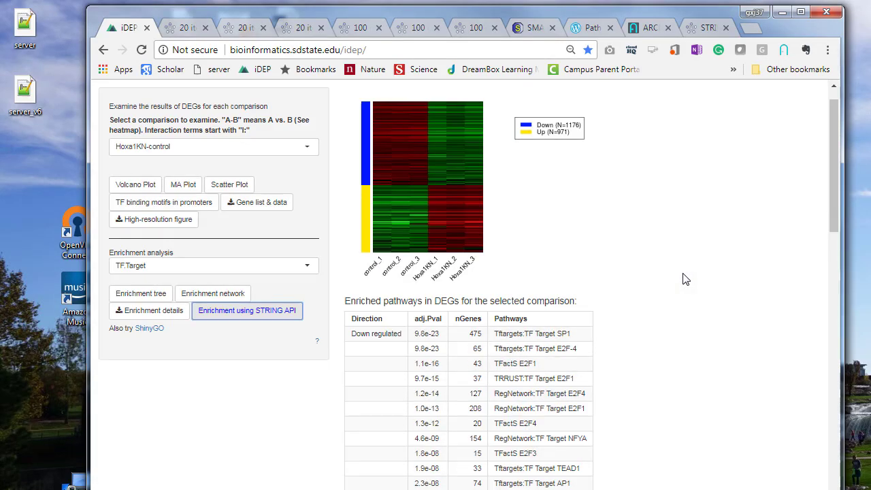
key(ctrl+plus)
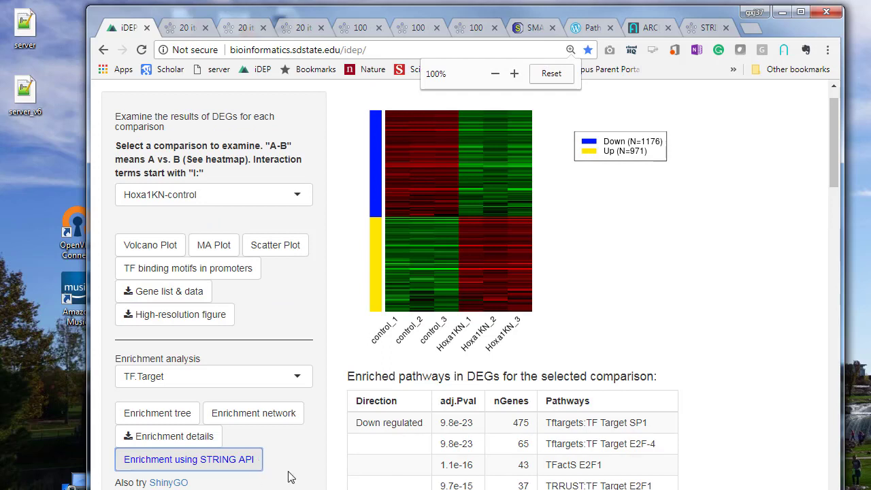
scroll(533, 400, up, 2)
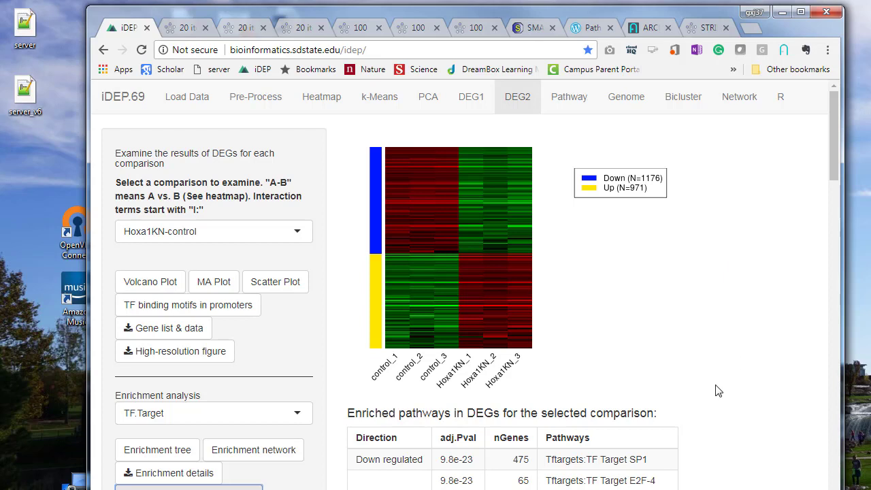
Open iDEP's pathway analysis and read through the GSEA results for Hoxa1KN vs control, starting with Chromosome segregation
click(574, 98)
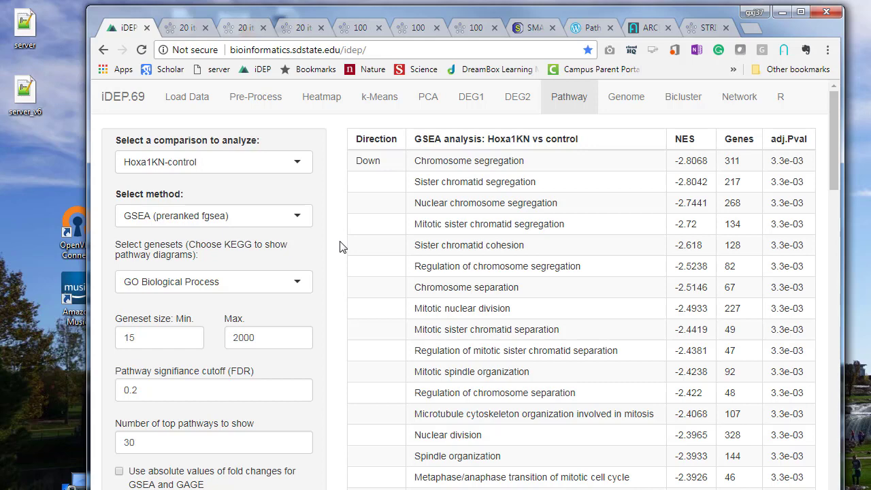
scroll(340, 246, down, 3)
scroll(340, 246, up, 3)
drag(414, 163, 759, 155)
click(545, 191)
scroll(466, 307, down, 5)
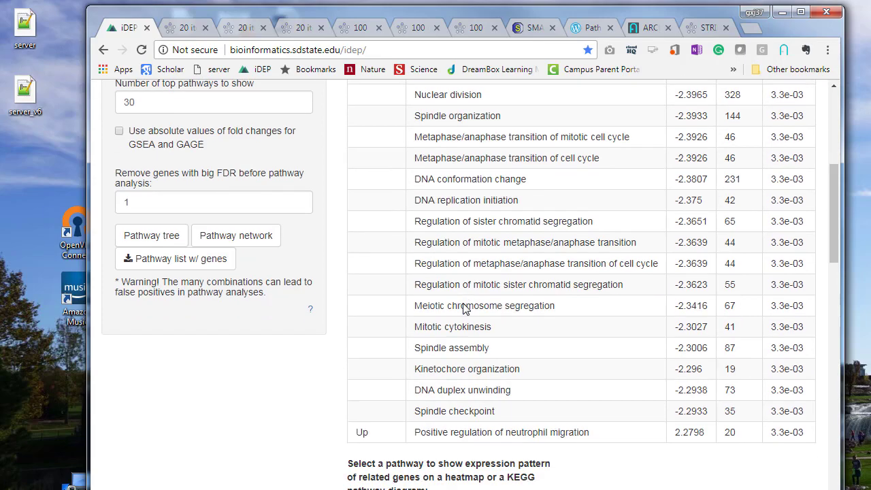
scroll(449, 303, up, 2)
scroll(443, 299, down, 3)
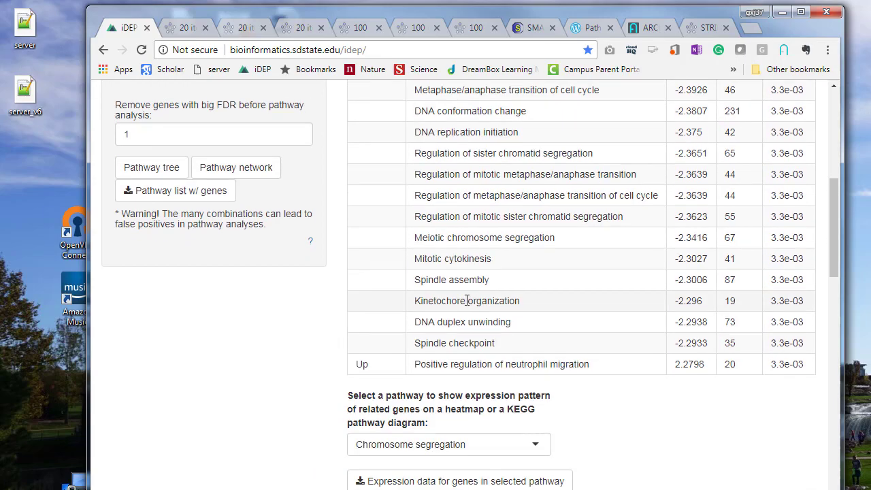
Compare the down-regulated GO terms with Positive regulation of neutrophil migration, and highlight Sister chromatid segregation in the GSEA table
scroll(474, 300, up, 4)
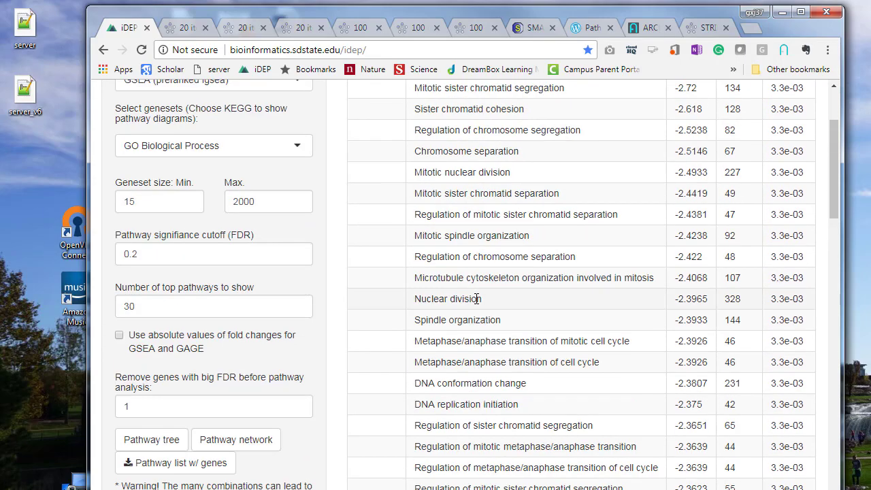
scroll(476, 298, up, 2)
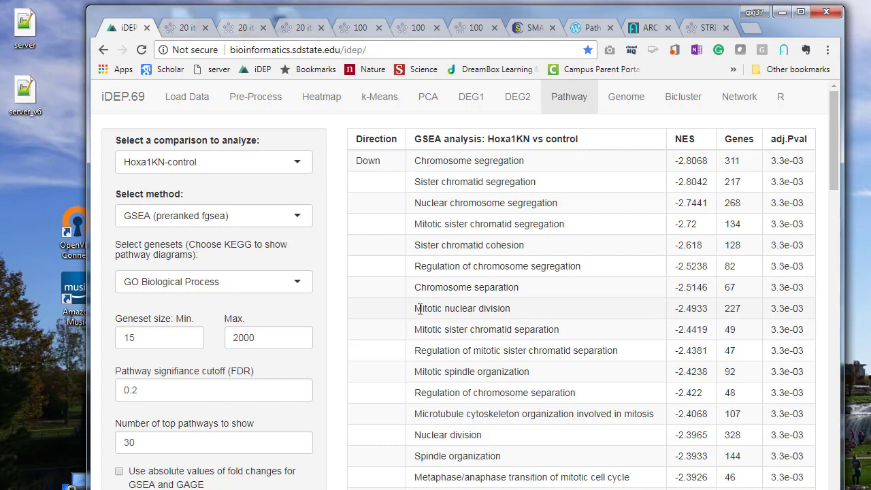
scroll(420, 309, down, 4)
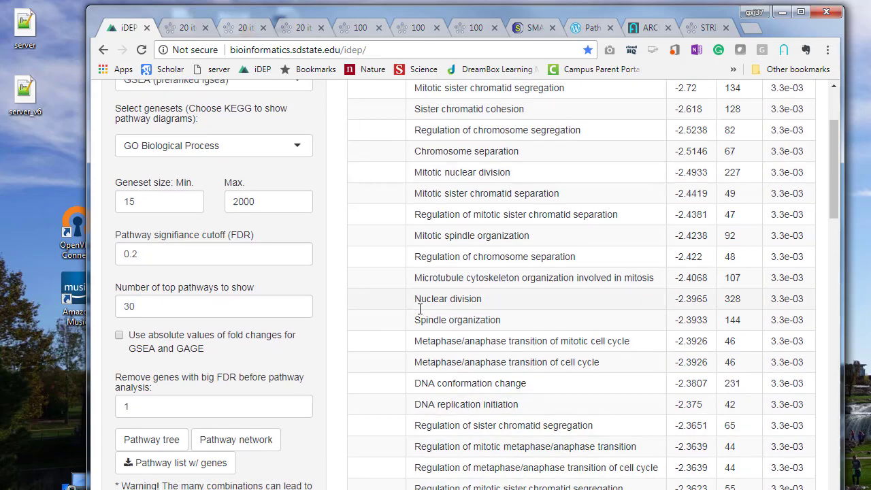
scroll(420, 313, up, 2)
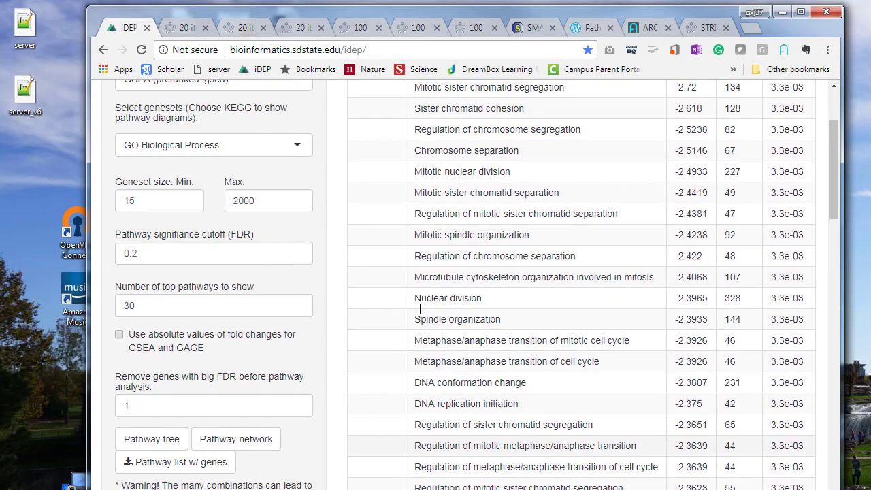
scroll(422, 310, down, 3)
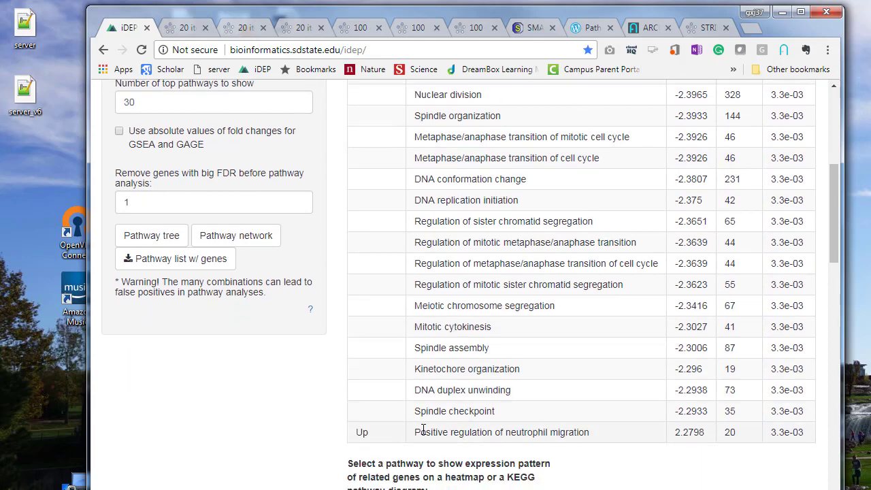
drag(420, 431, 599, 445)
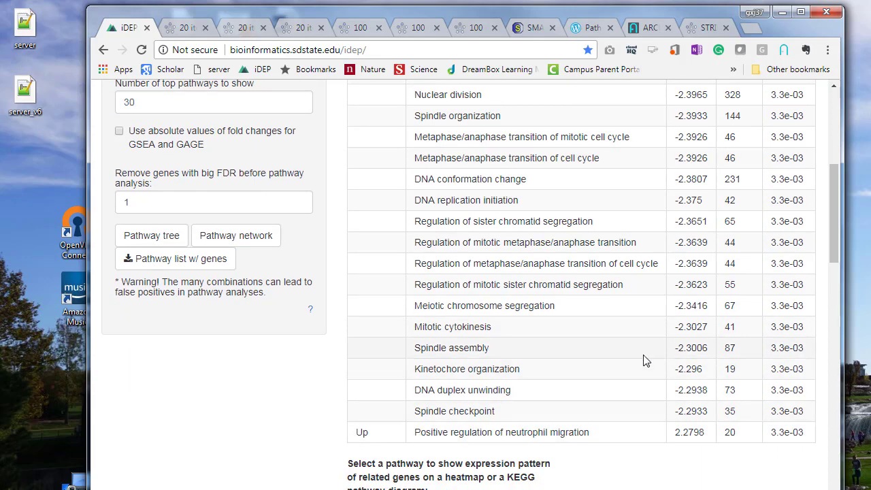
scroll(626, 369, up, 5)
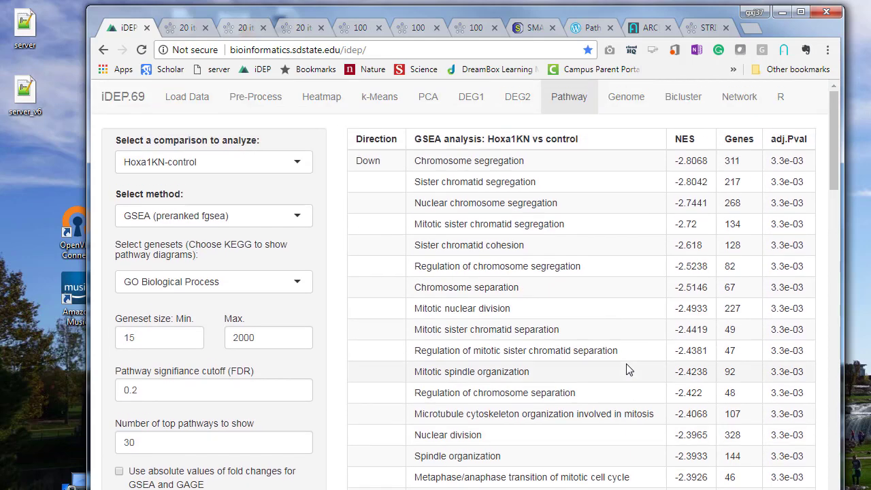
drag(415, 182, 564, 184)
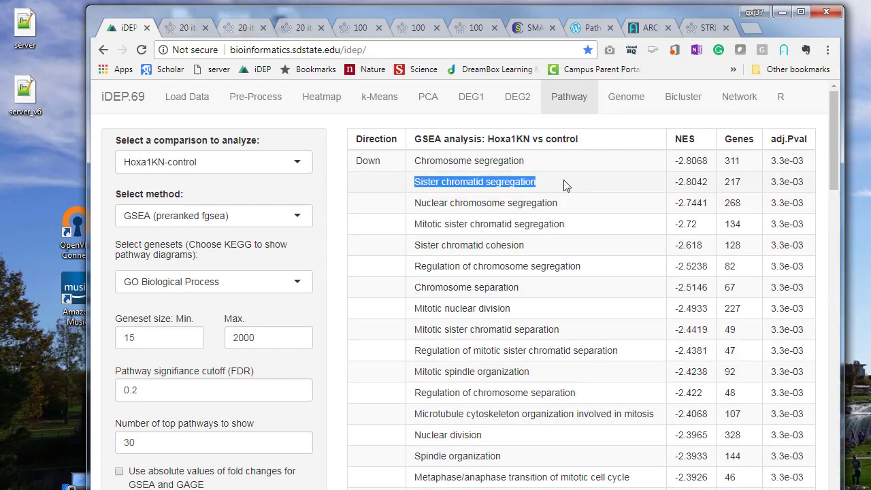
scroll(575, 307, down, 1)
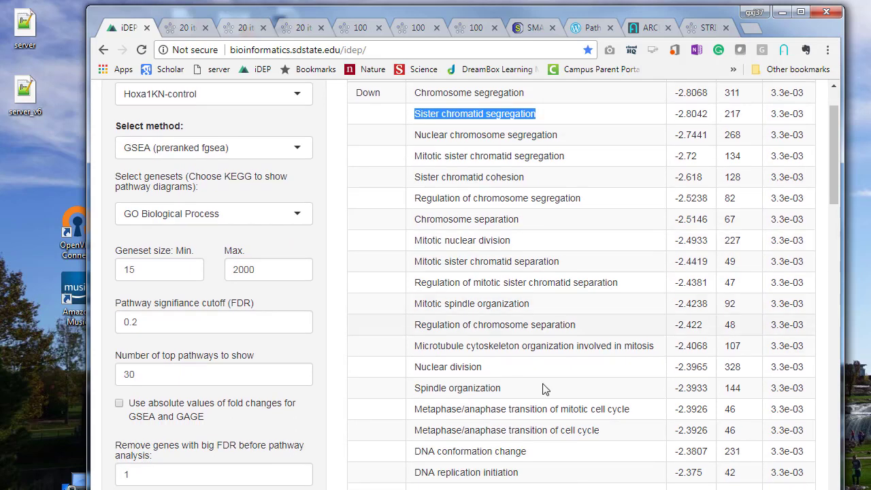
Finish reviewing the down-regulated GSEA terms and set the pathway analysis method to GAGE for the Hoxa1KN-control comparison
click(420, 385)
scroll(430, 388, down, 1)
scroll(430, 388, down, 3)
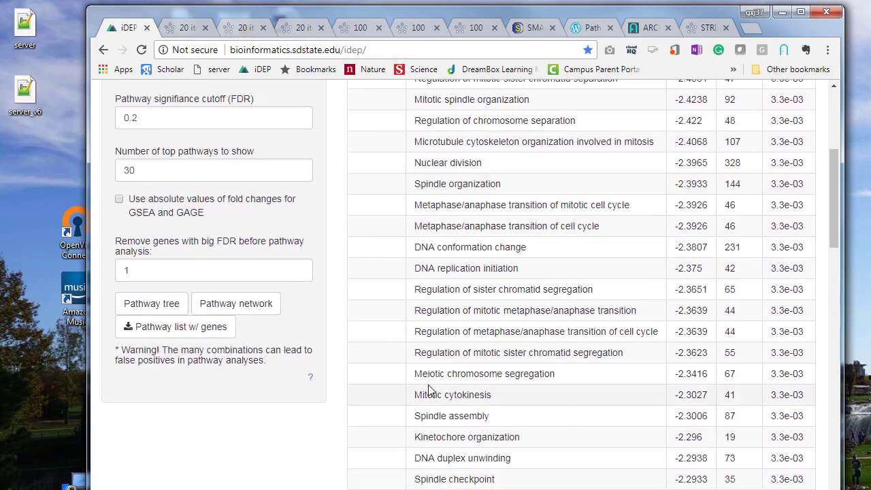
scroll(447, 323, up, 4)
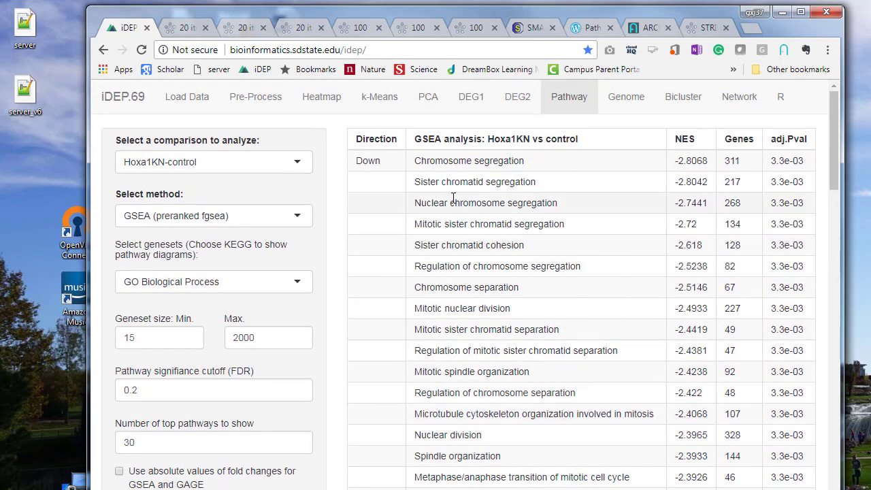
click(264, 219)
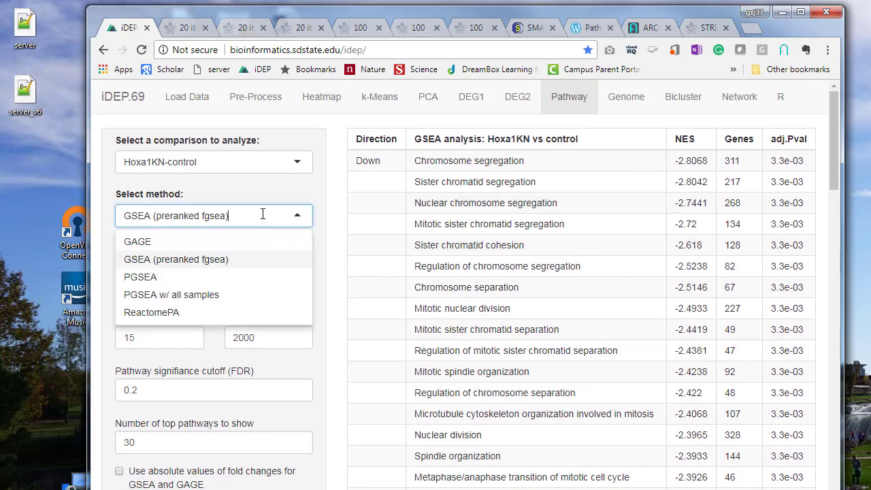
click(223, 245)
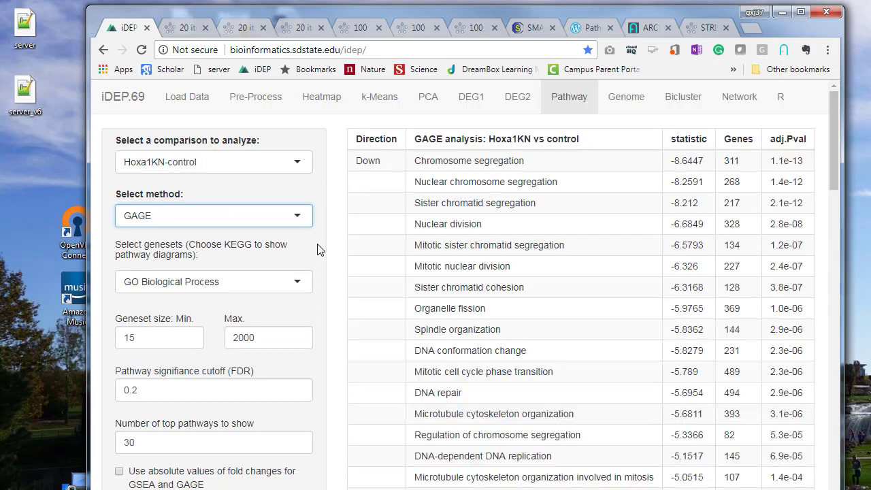
Read through the GAGE results for GO Biological Process, highlighting Meiotic cell cycle and Chromosome segregation
click(317, 249)
scroll(334, 243, down, 2)
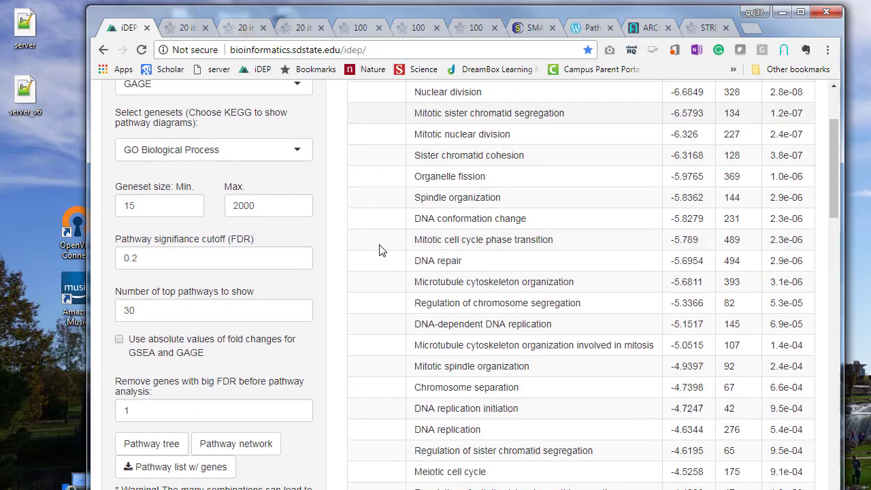
scroll(380, 250, down, 5)
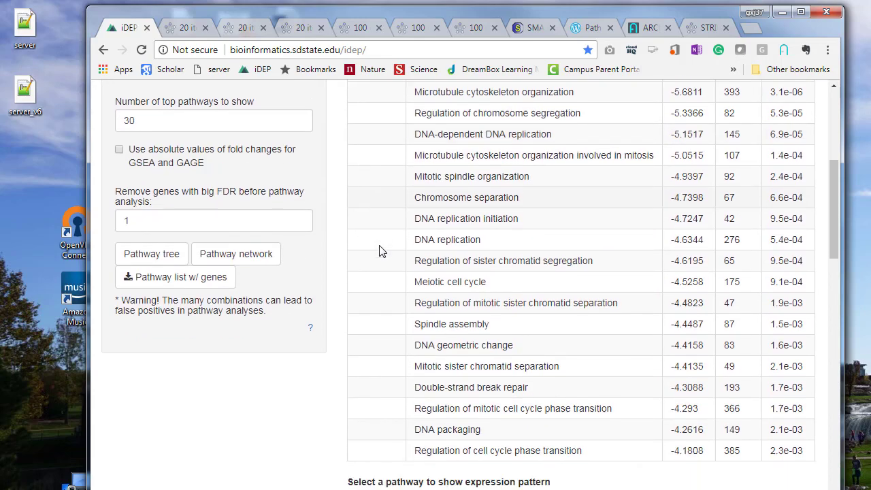
scroll(380, 250, up, 3)
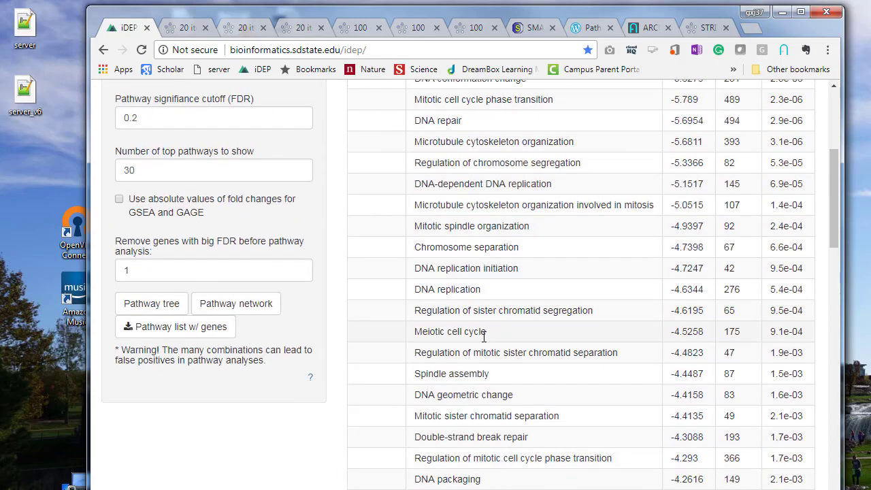
drag(499, 335, 415, 339)
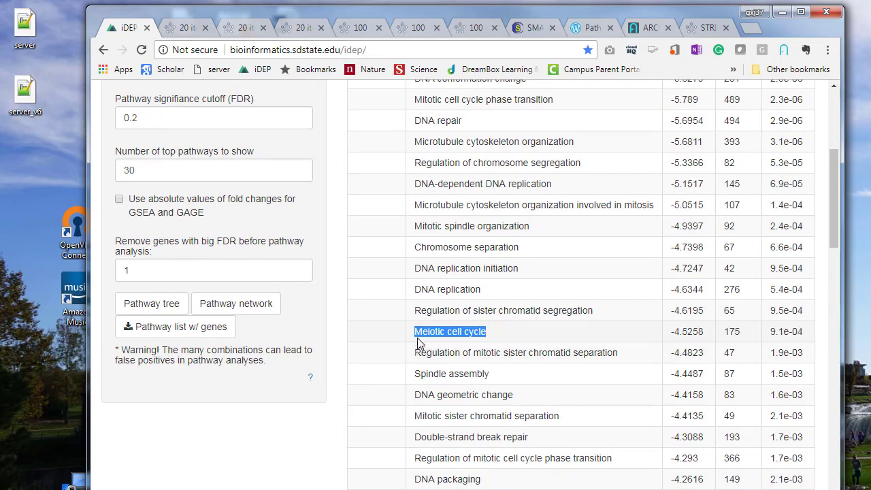
scroll(542, 298, up, 4)
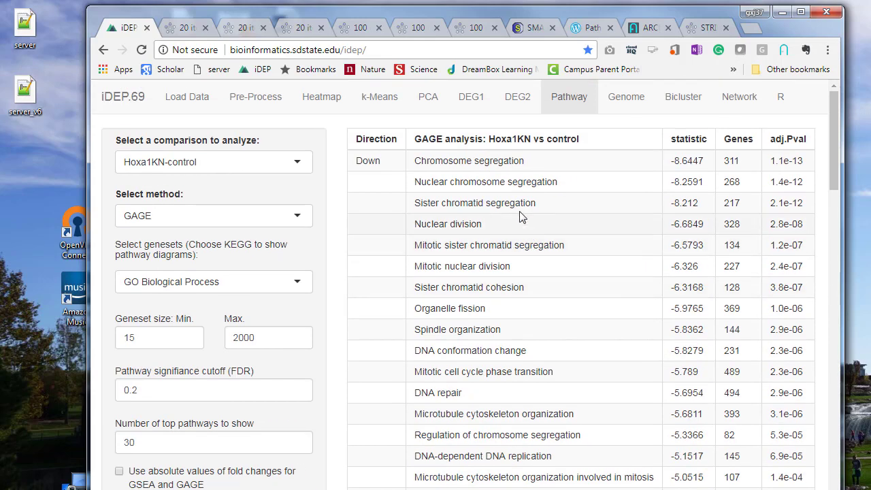
drag(525, 161, 415, 162)
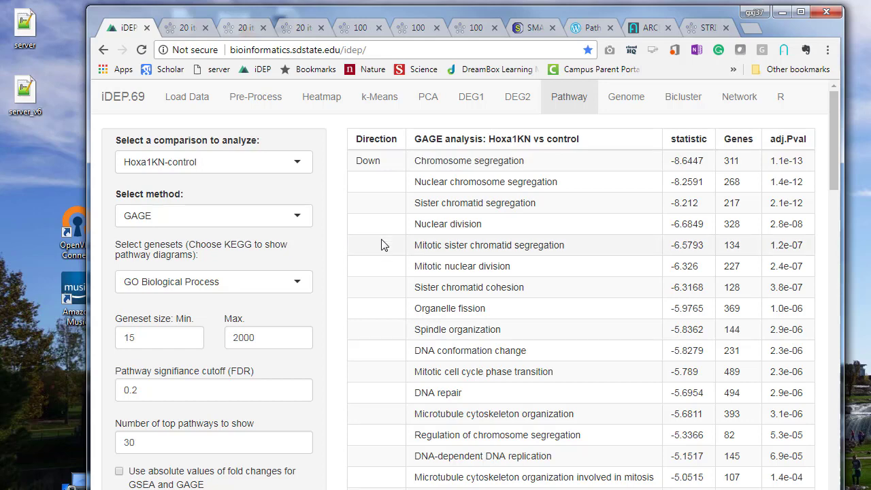
scroll(411, 299, down, 3)
scroll(412, 299, up, 4)
scroll(410, 293, down, 8)
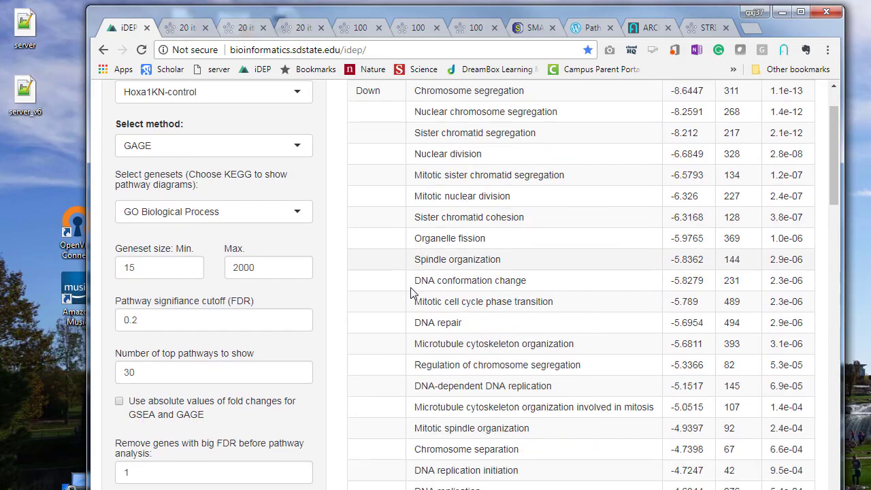
scroll(410, 293, up, 6)
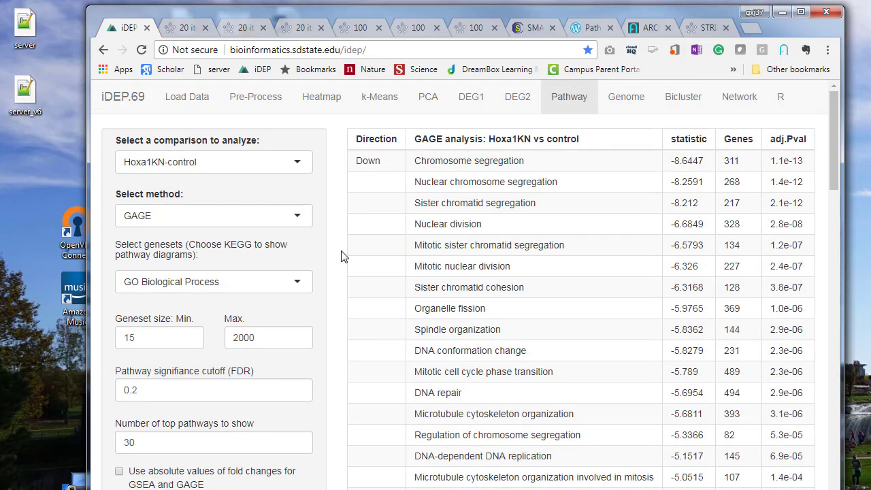
Check the available analysis methods, keep GAGE, and set the gene sets for the pathway analysis to KEGG
click(259, 215)
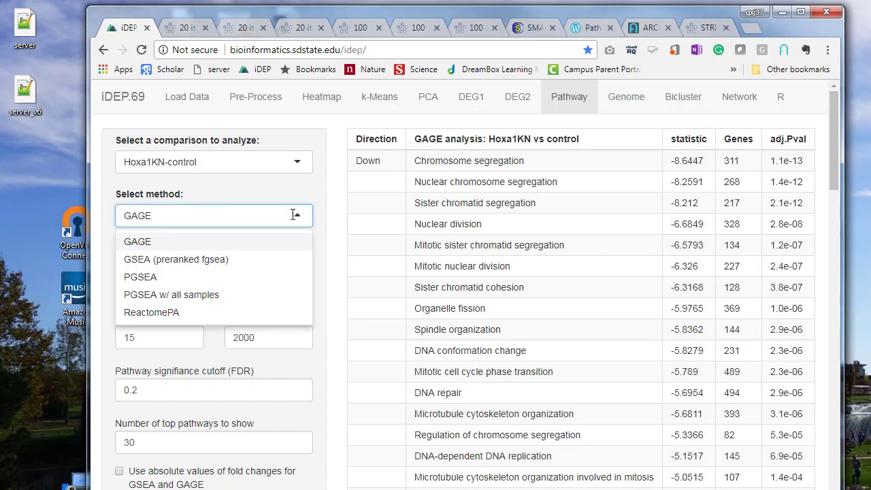
click(327, 239)
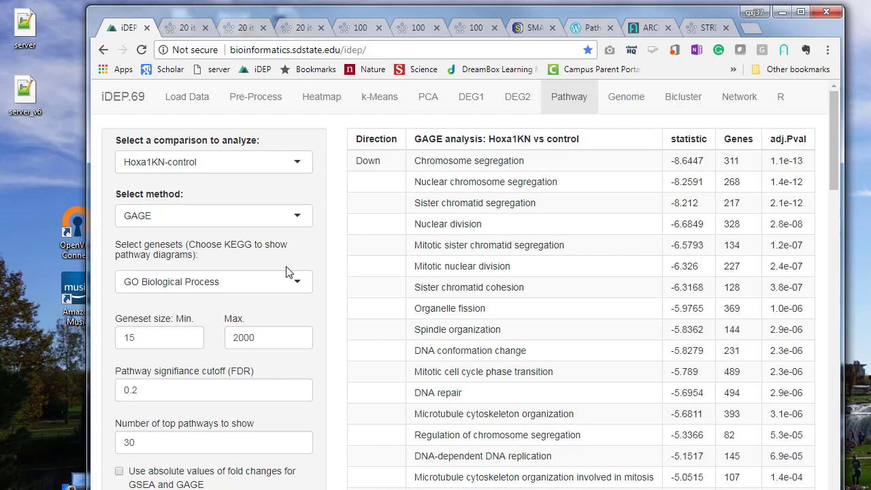
click(252, 284)
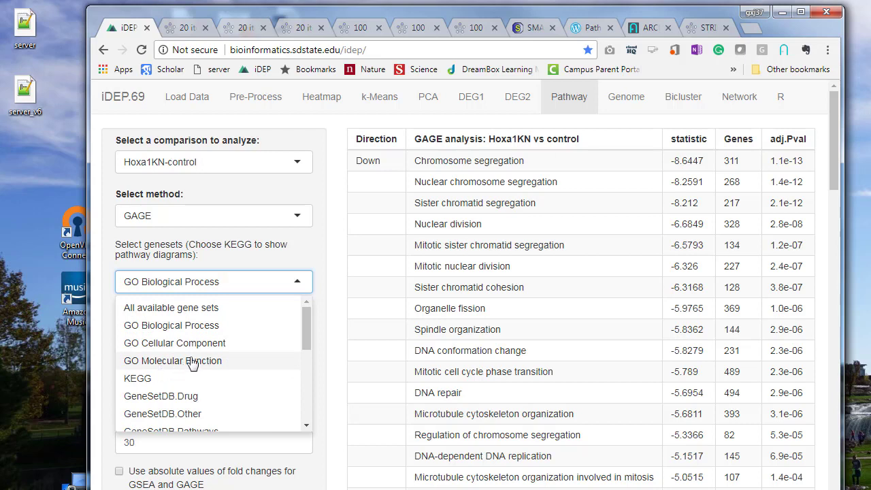
scroll(192, 364, down, 5)
scroll(198, 411, up, 5)
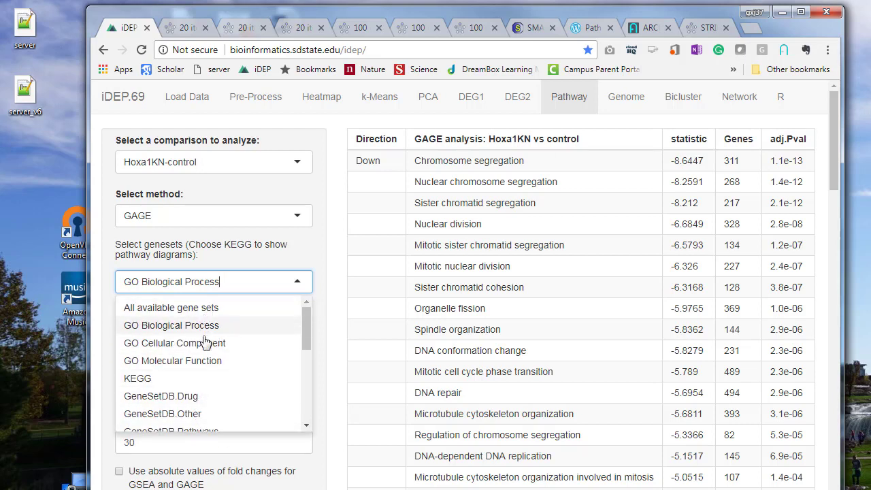
click(200, 379)
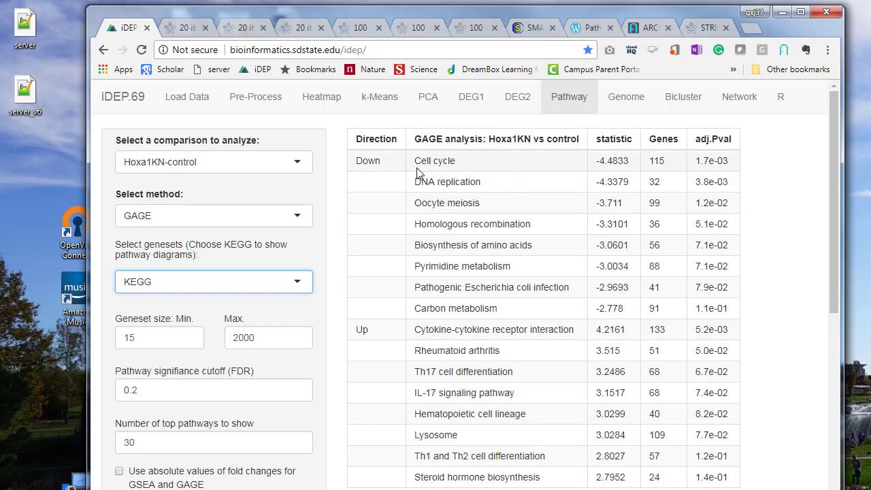
Highlight the down-regulated Cell cycle and the up-regulated Cytokine-cytokine receptor interaction pathways in the KEGG results table
drag(416, 161, 461, 161)
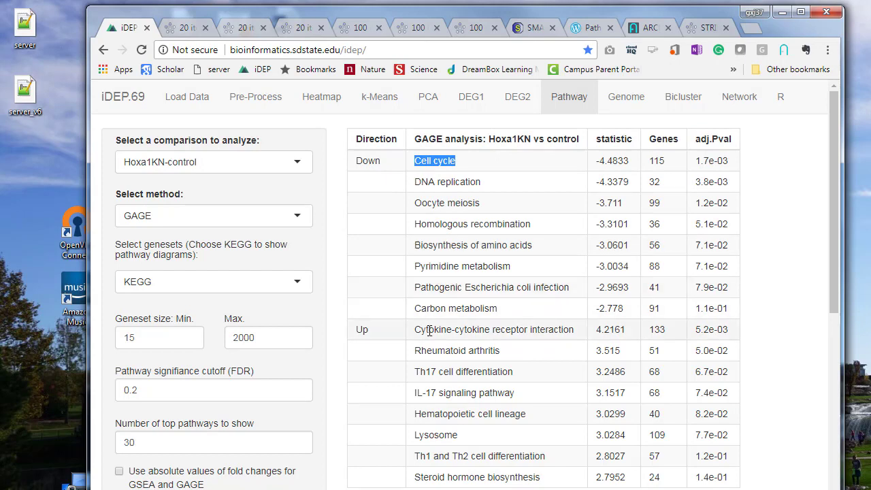
drag(415, 329, 563, 320)
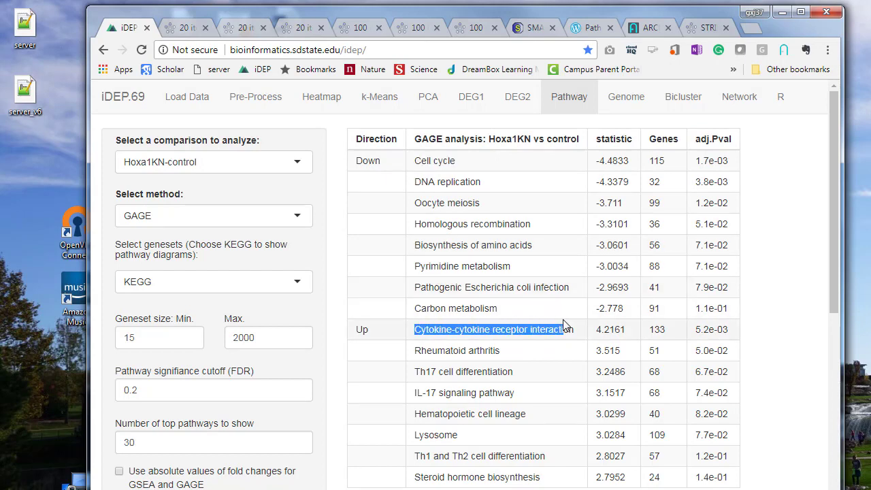
click(763, 282)
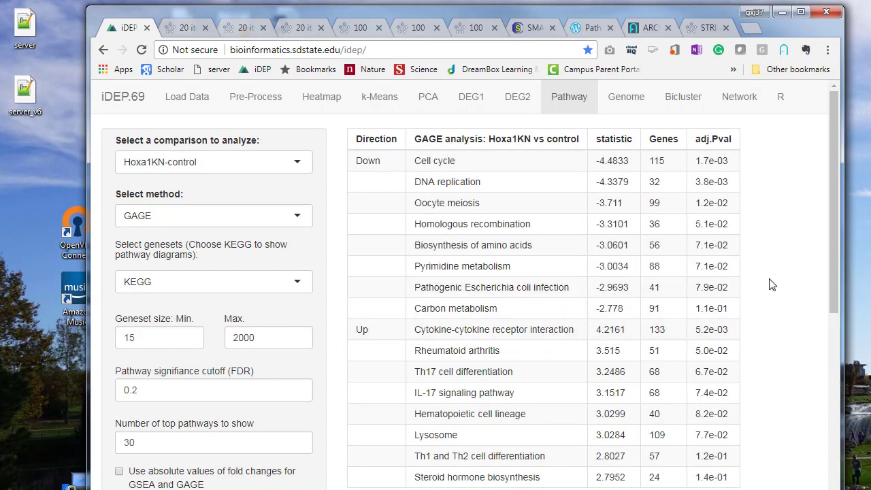
Examine the up- and down-regulated genes in the Cell cycle KEGG pathway diagram with the page enlarged
scroll(772, 285, down, 6)
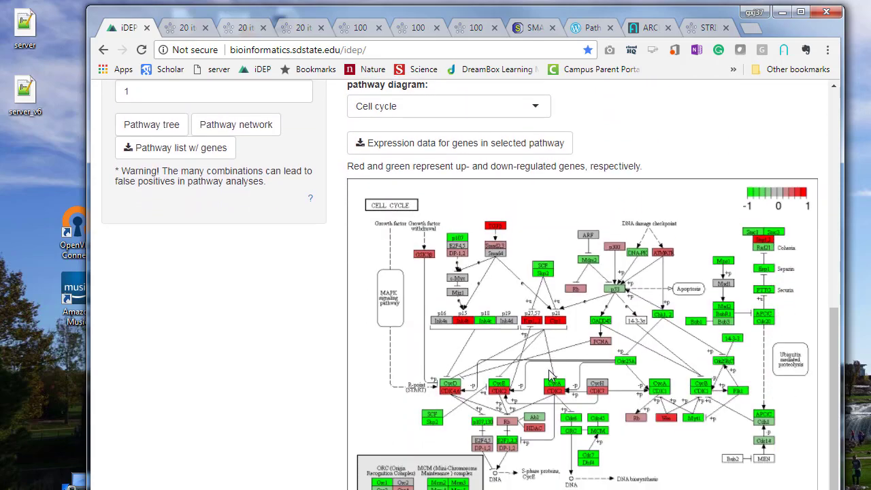
key(ctrl+plus)
scroll(571, 454, down, 3)
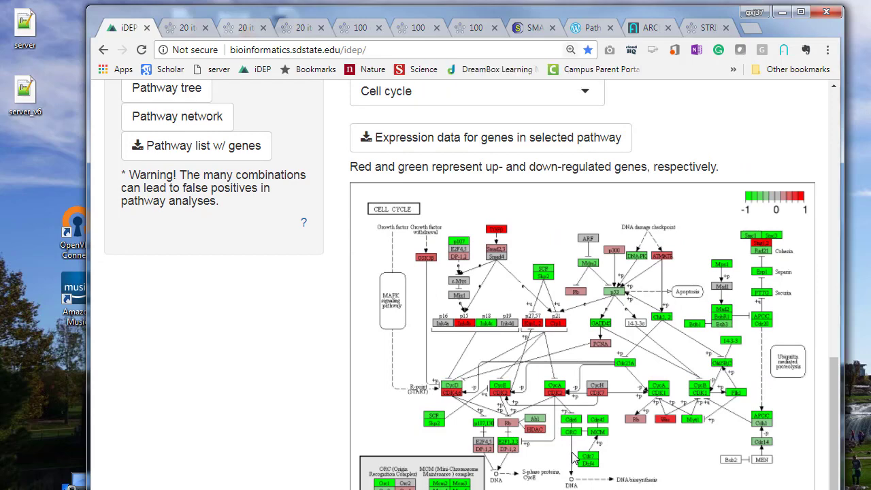
key(ctrl+plus)
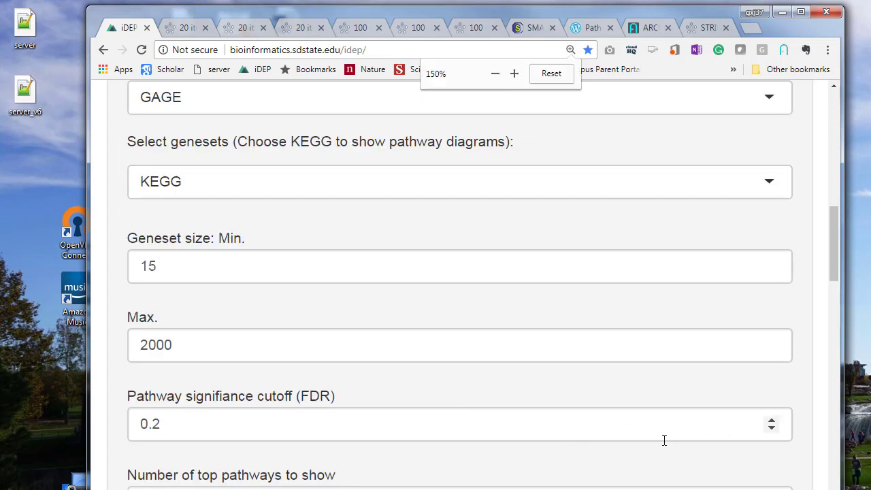
key(ctrl+minus)
scroll(663, 443, down, 2)
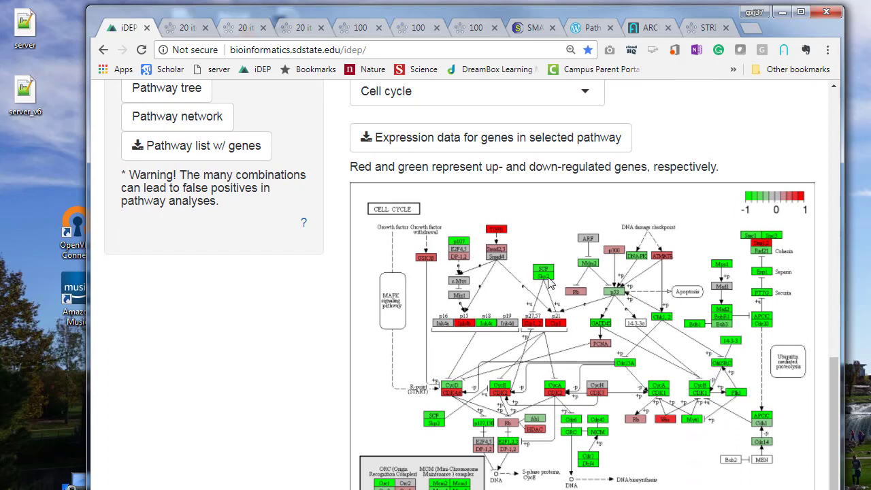
scroll(551, 287, up, 1)
scroll(725, 370, up, 2)
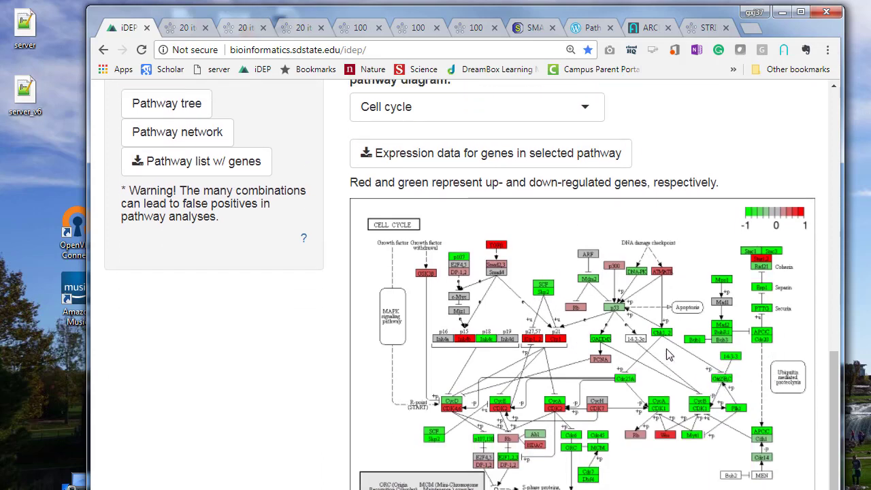
scroll(634, 433, down, 2)
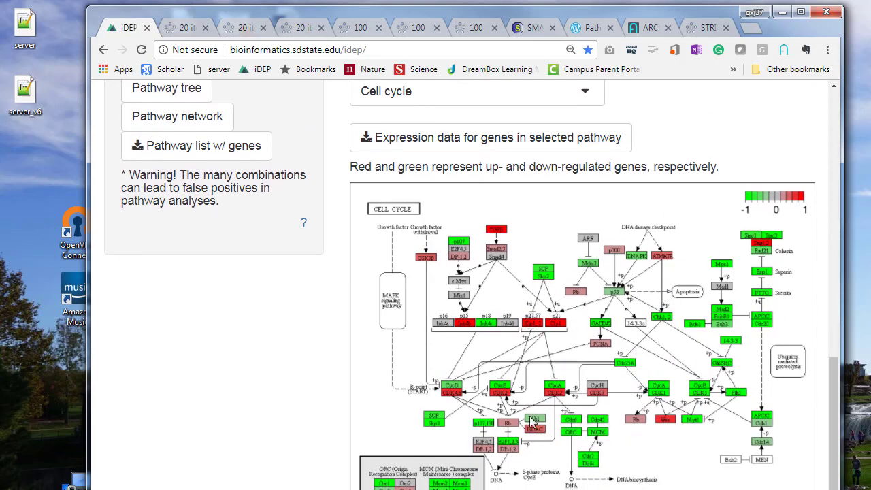
Display the KEGG diagram for the DNA replication pathway and look over its colored genes
click(587, 95)
click(441, 143)
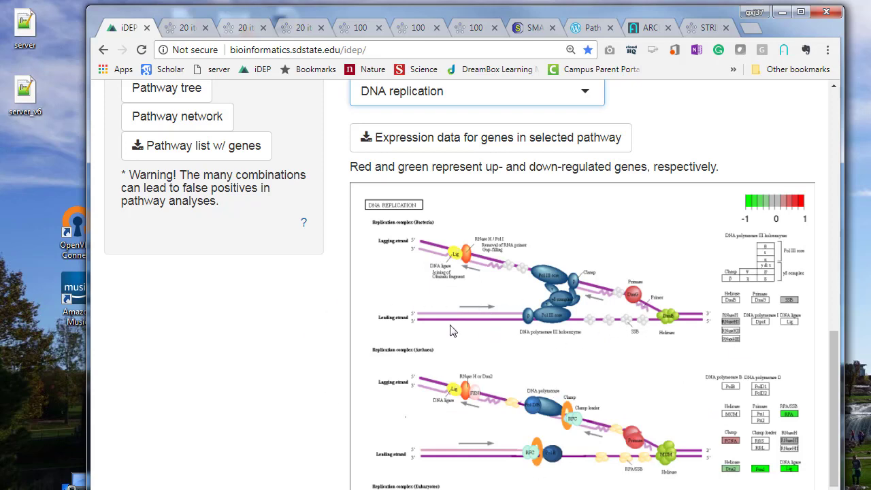
scroll(731, 422, down, 2)
scroll(544, 306, up, 3)
Display the KEGG diagram for the up-regulated Lysosome pathway
click(546, 171)
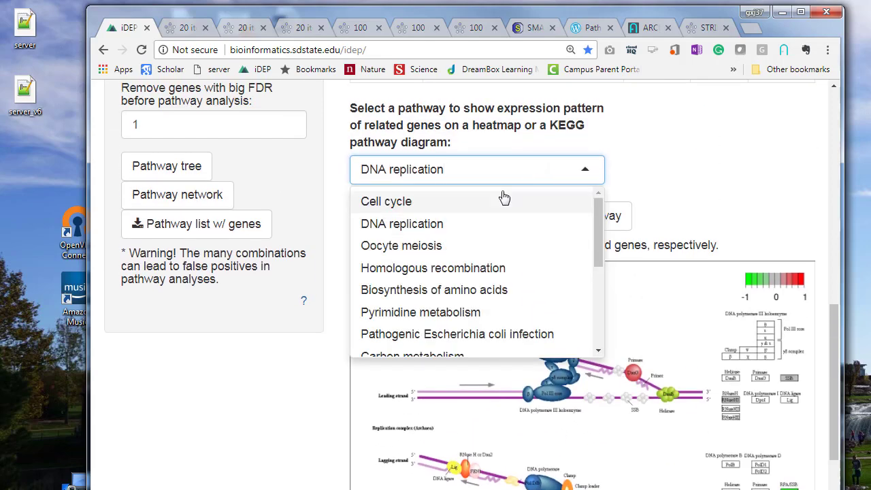
scroll(503, 197, down, 3)
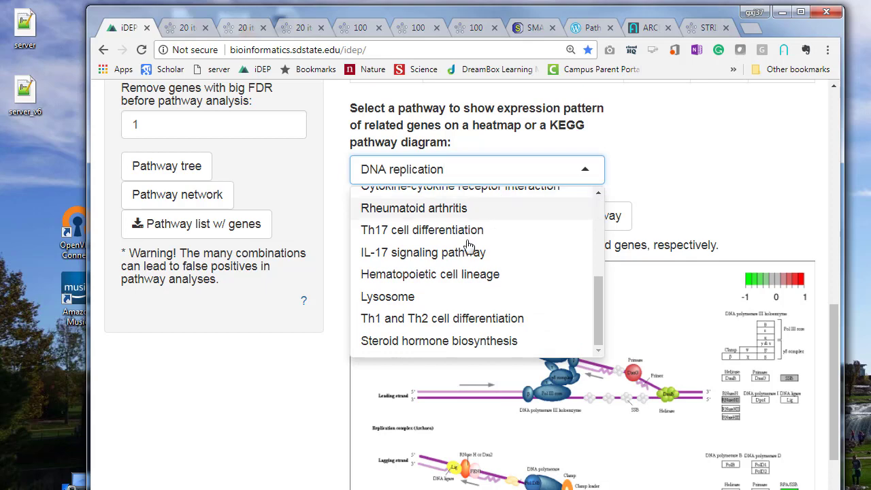
click(464, 295)
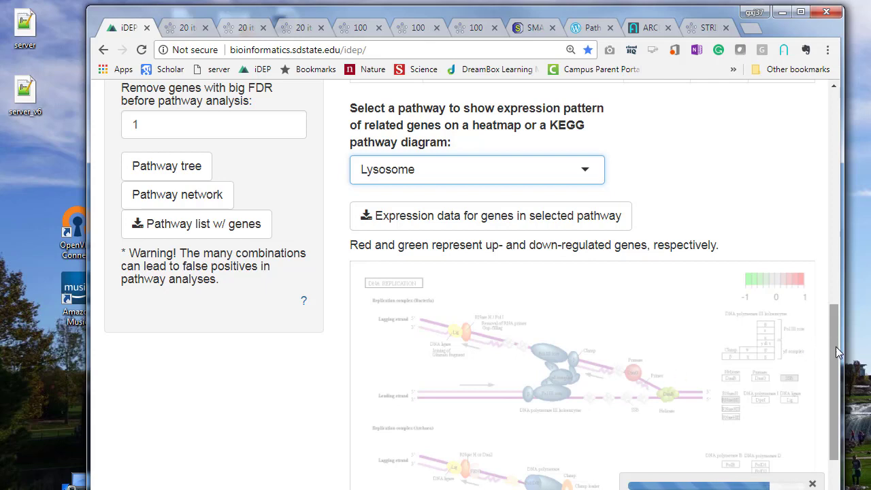
scroll(834, 374, down, 1)
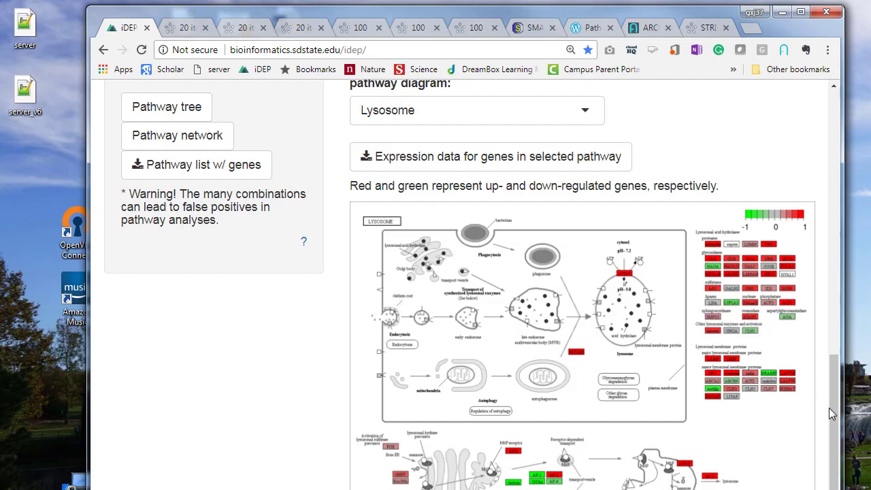
Return to the GAGE results table and highlight the Lysosome entry among the up-regulated KEGG pathways
drag(831, 409, 849, 235)
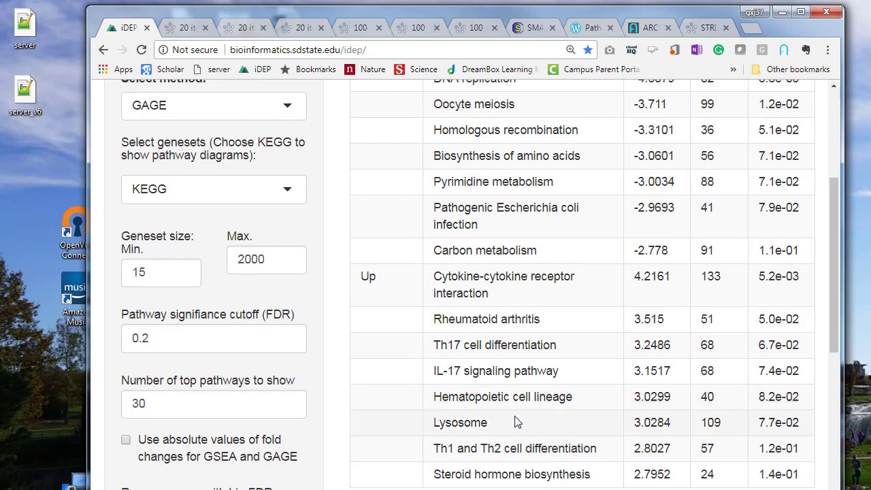
double_click(484, 422)
click(483, 422)
drag(490, 423, 434, 424)
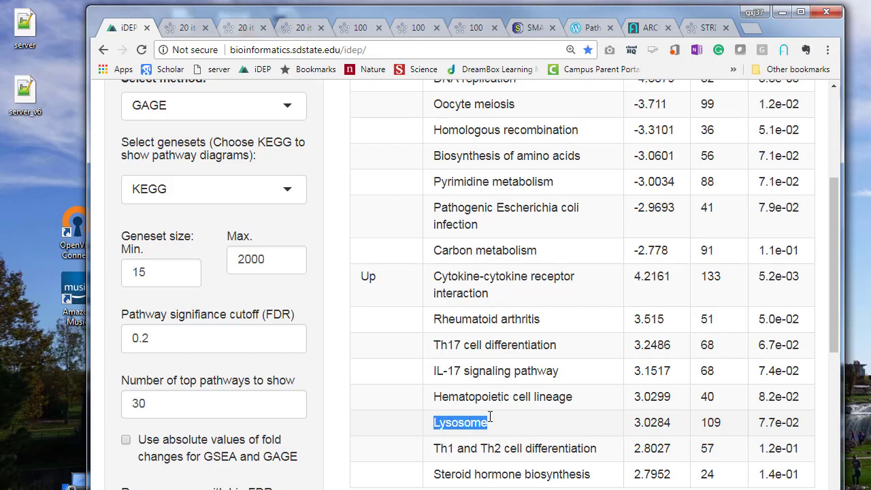
click(536, 418)
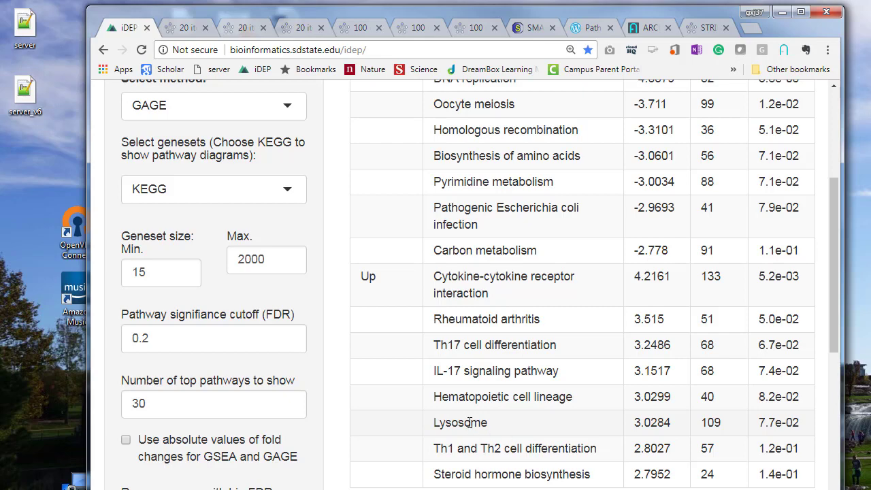
double_click(469, 422)
click(506, 423)
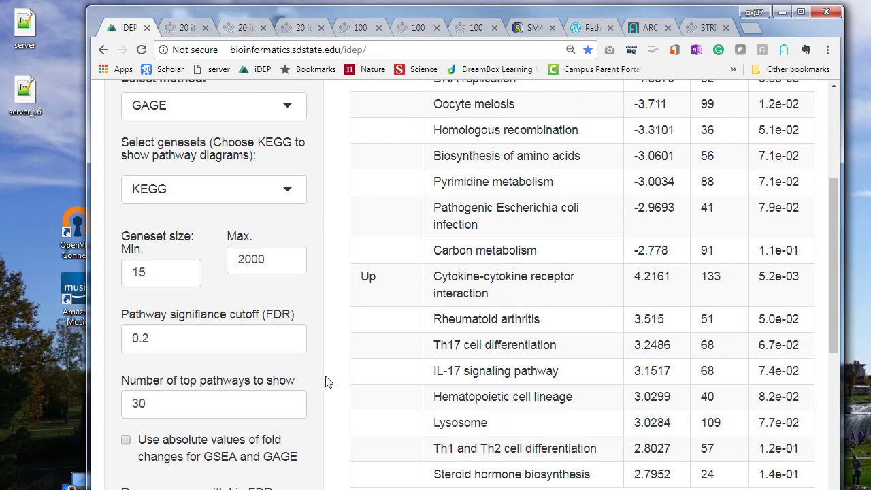
Display the pathway tree of the significant GAGE KEGG pathways, look over its up and down branches, and close it
scroll(333, 388, down, 3)
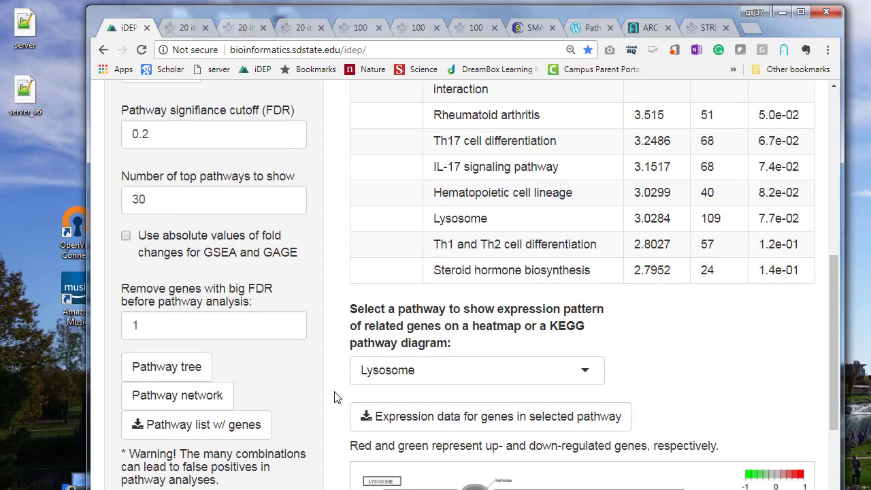
scroll(334, 398, up, 3)
scroll(334, 398, down, 5)
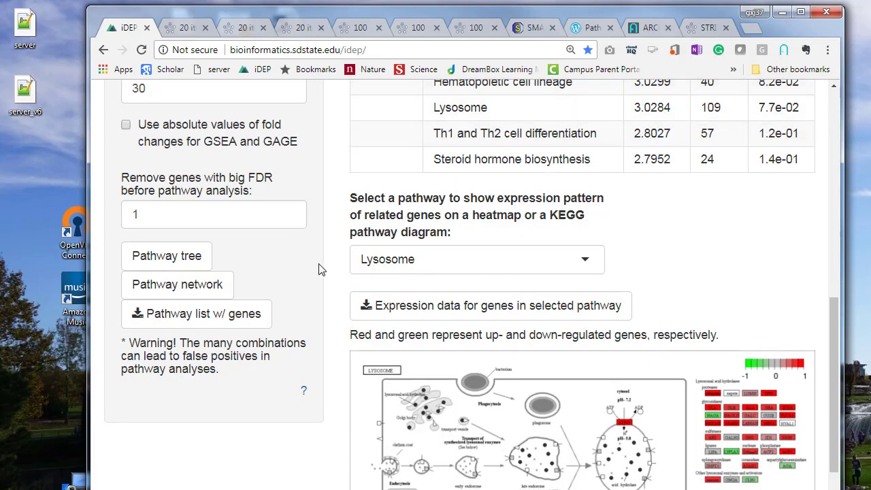
click(164, 265)
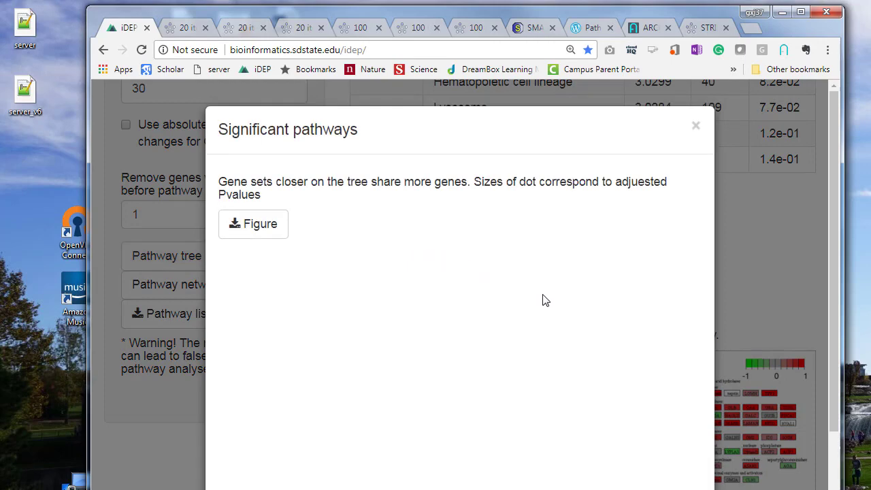
scroll(455, 373, down, 3)
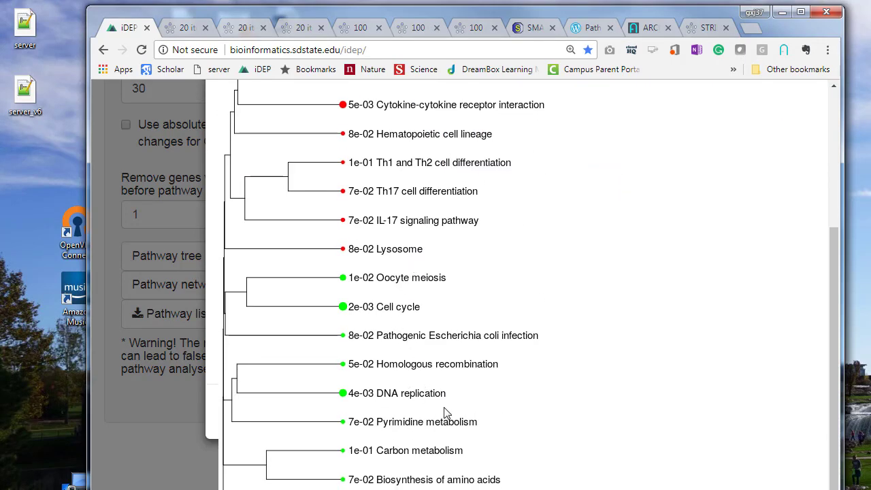
scroll(446, 412, up, 4)
scroll(453, 388, up, 1)
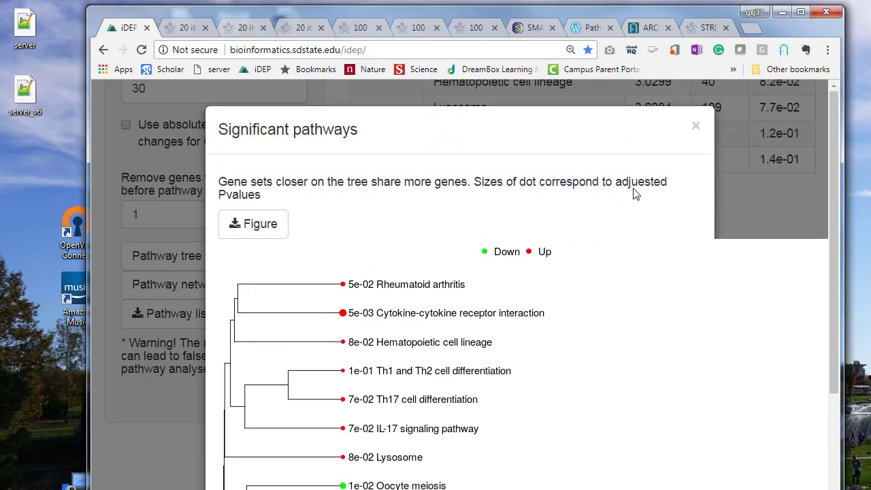
click(695, 126)
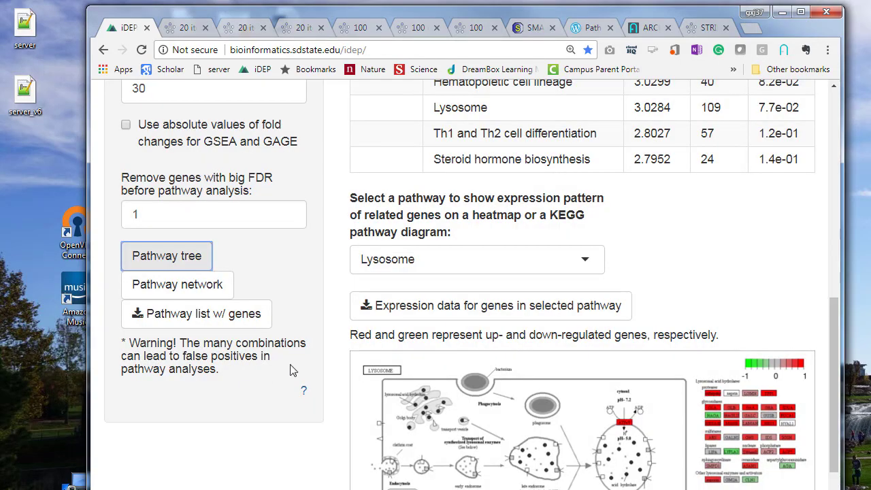
Display the pathway network of the significant pathways, redraw its layout at smaller page zooms down to 80%, and close it
click(204, 286)
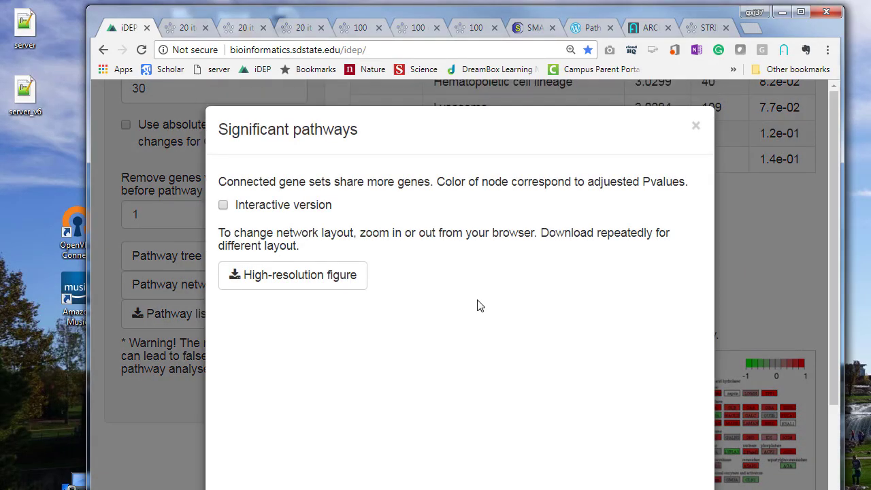
scroll(585, 376, down, 8)
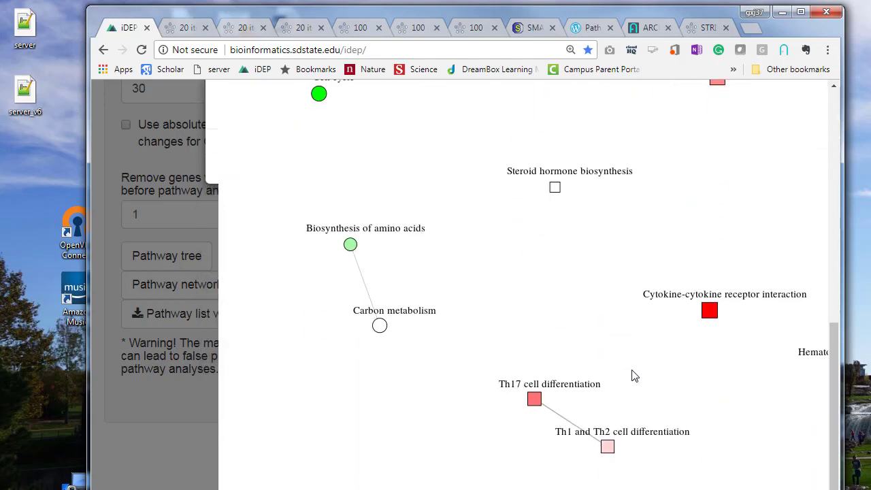
key(ctrl+minus)
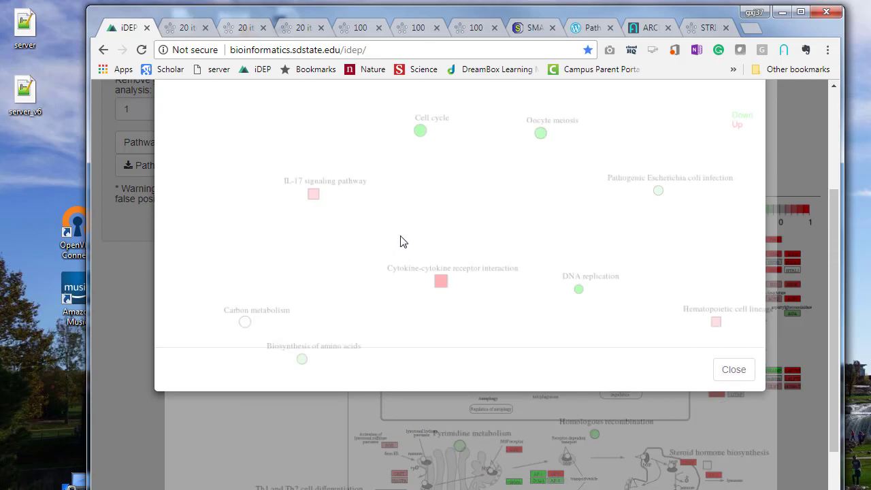
scroll(553, 251, up, 2)
scroll(553, 251, up, 1)
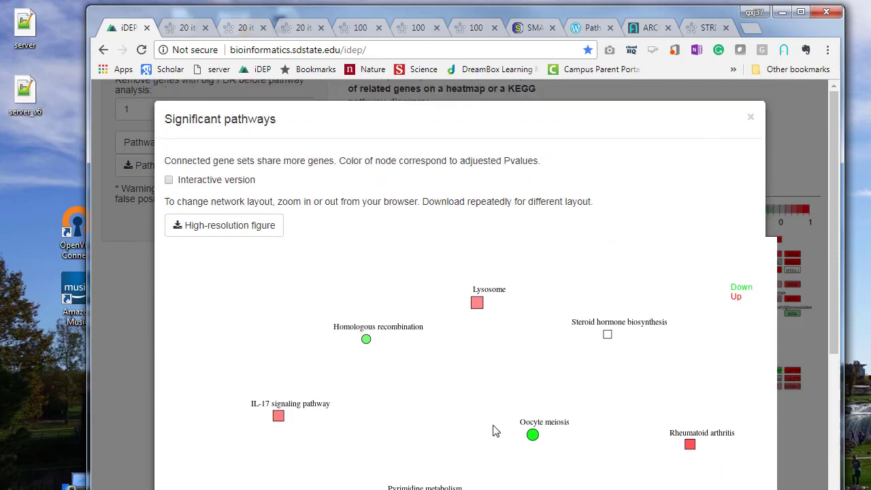
scroll(514, 452, down, 3)
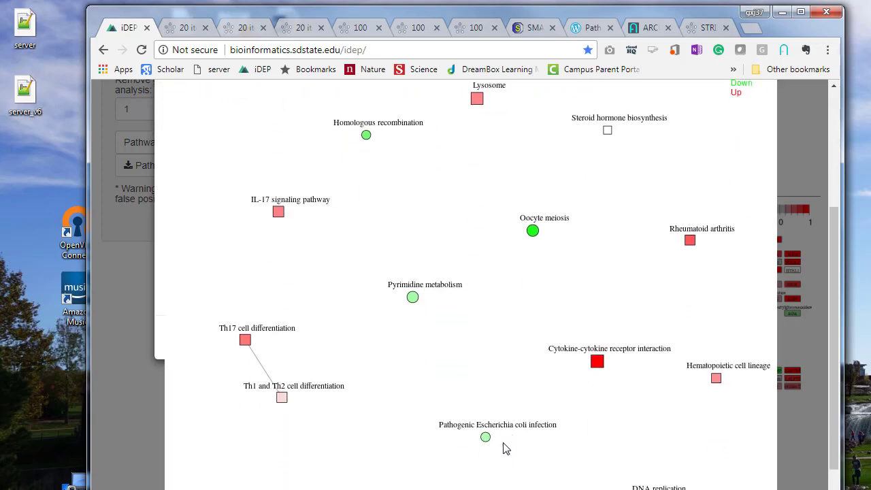
scroll(416, 443, down, 1)
key(ctrl+minus)
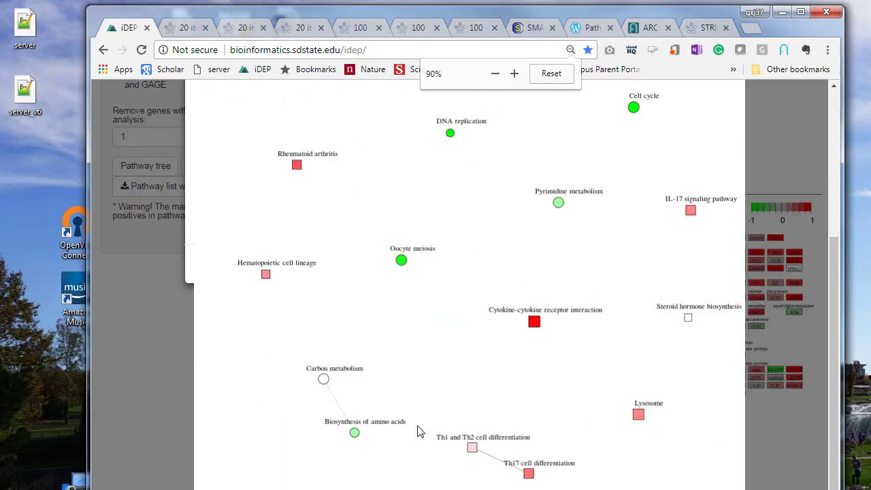
key(ctrl+minus)
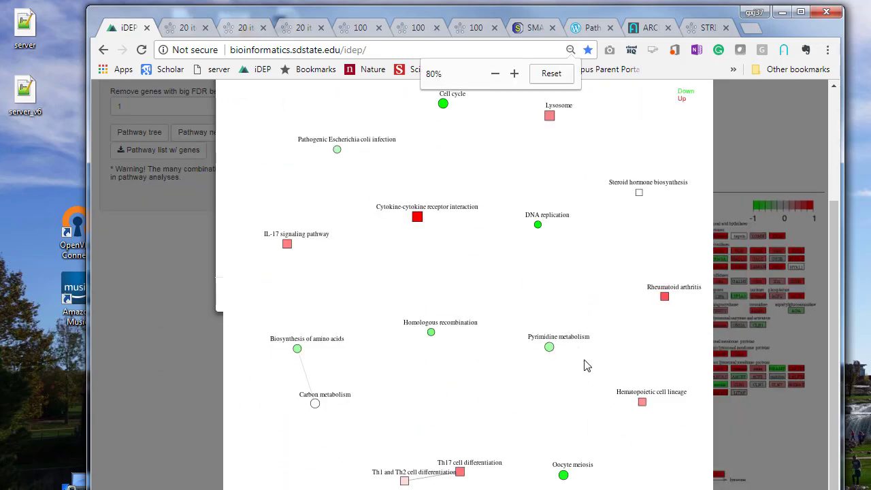
click(692, 109)
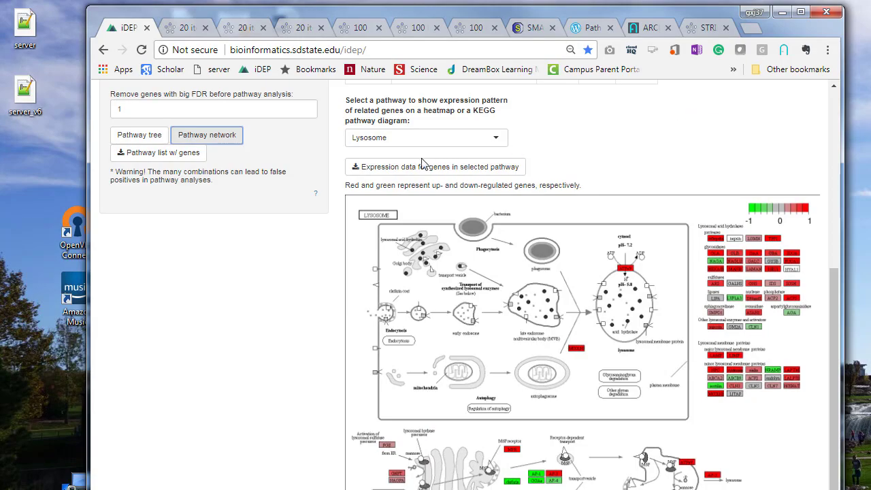
Enlarge the page again, download the pathway list with genes for Hoxa1KN-control, and open the file in Excel
key(ctrl+plus)
key(ctrl+plus)
key(ctrl+plus)
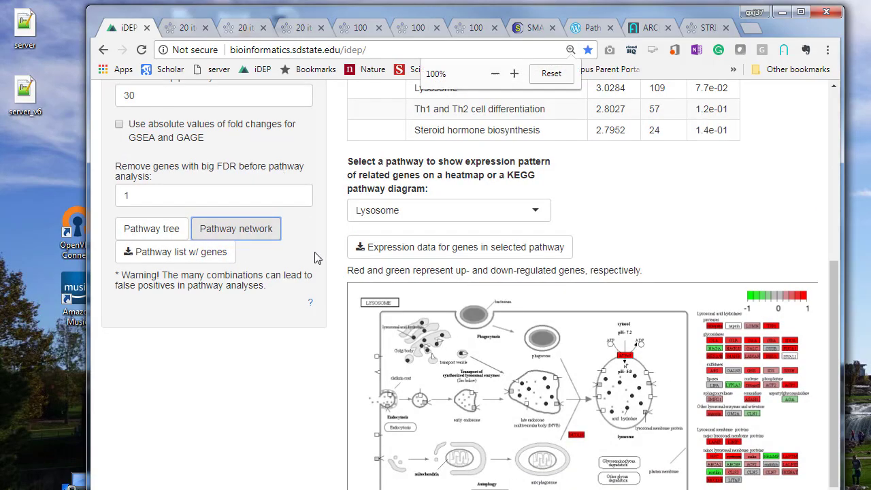
click(148, 331)
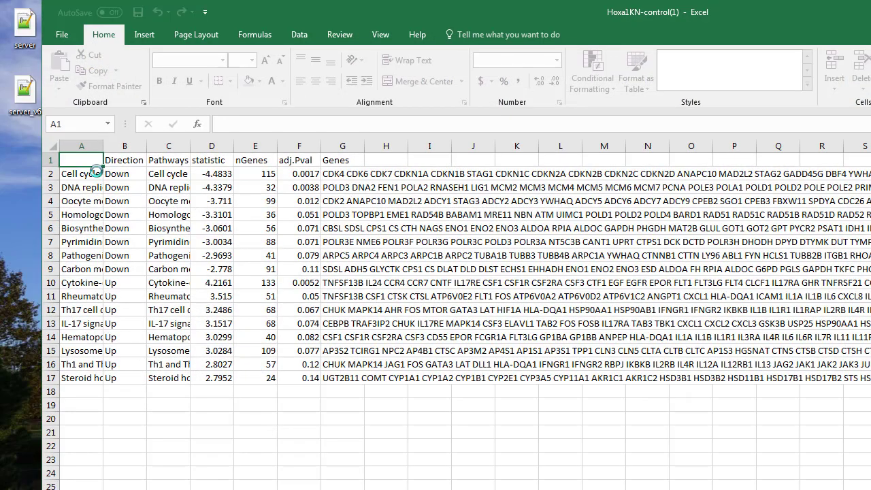
Widen the two pathway name columns, inspect the statistic, nGenes and Genes columns, and close the spreadsheet to return to iDEP
drag(103, 145, 174, 142)
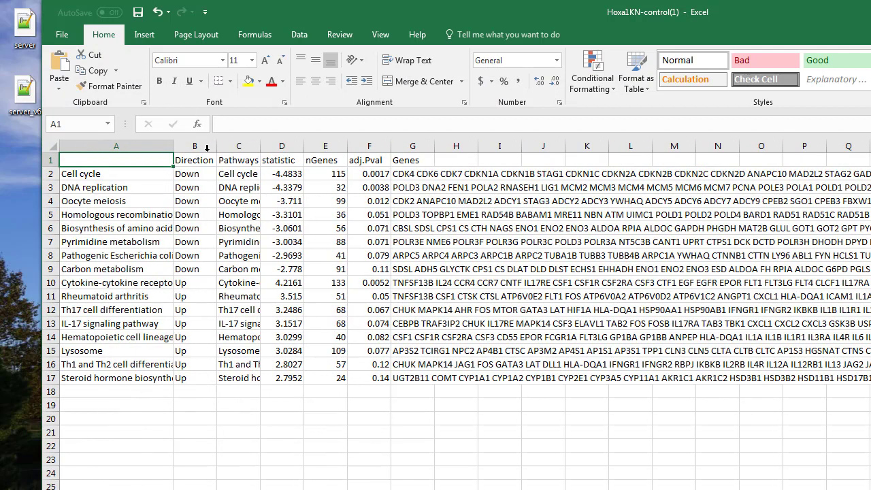
drag(261, 146, 324, 140)
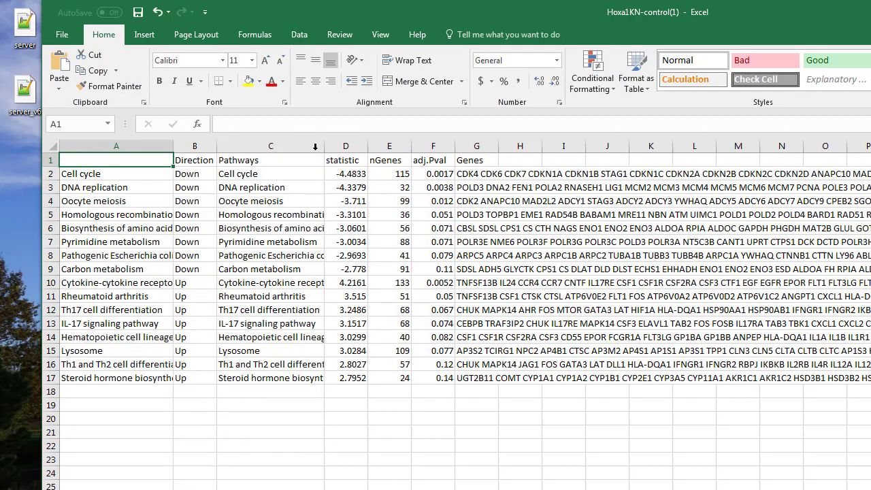
click(348, 145)
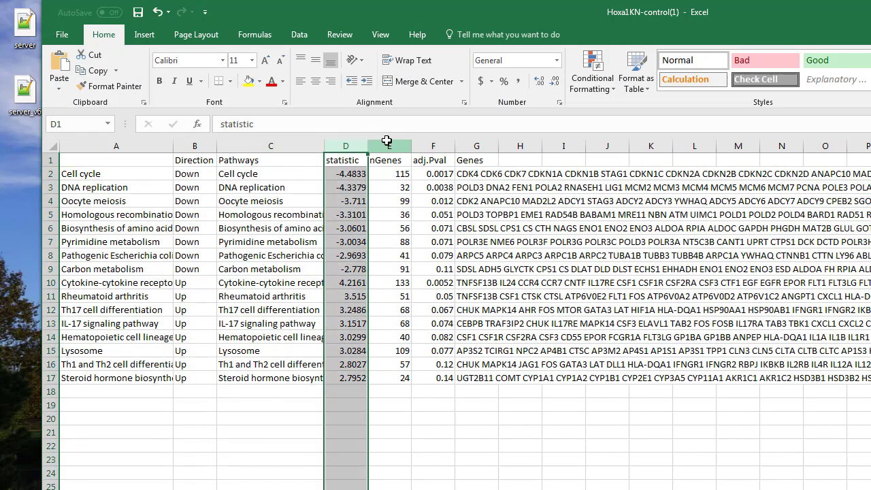
click(389, 144)
click(467, 146)
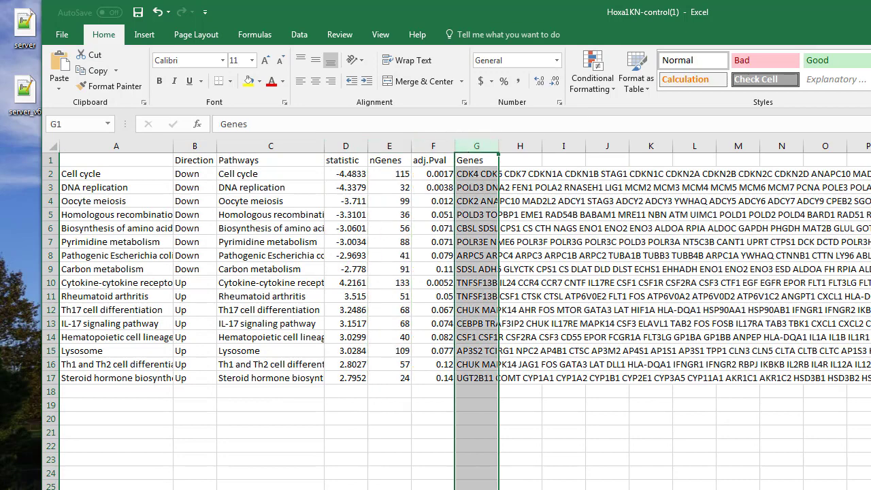
key(alt+F4)
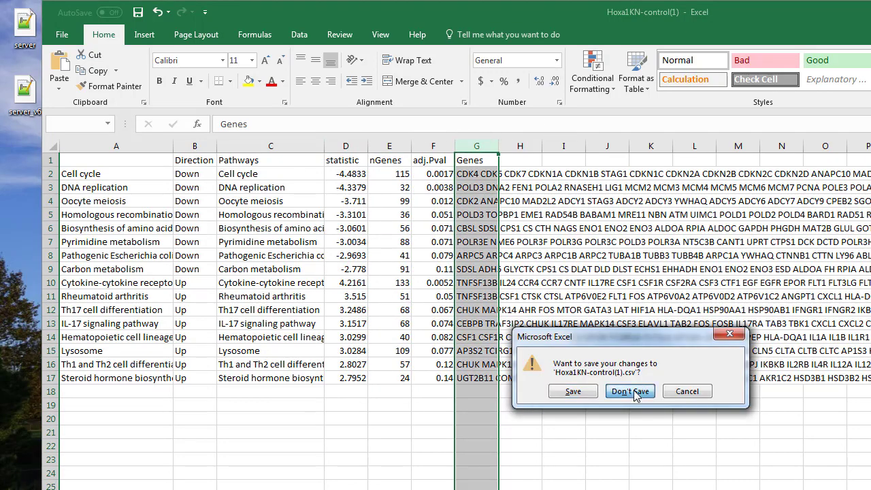
click(578, 393)
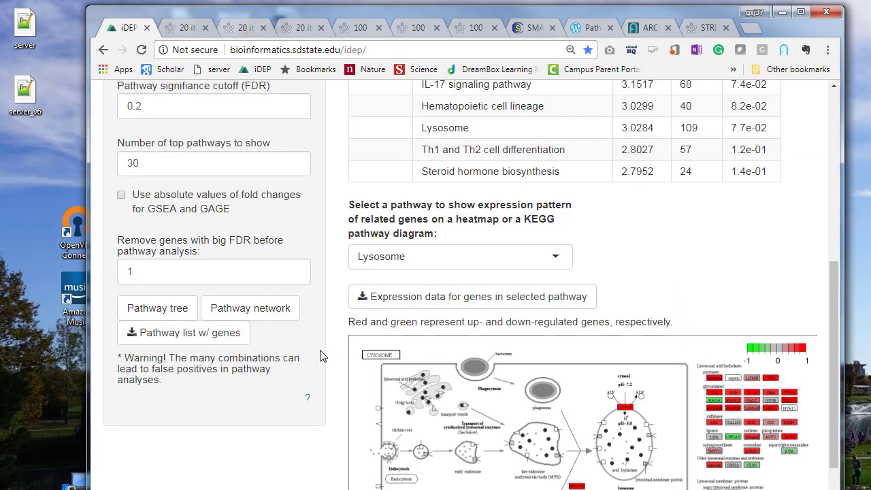
Enable the use of absolute values of fold changes for GSEA and GAGE
scroll(322, 354, up, 6)
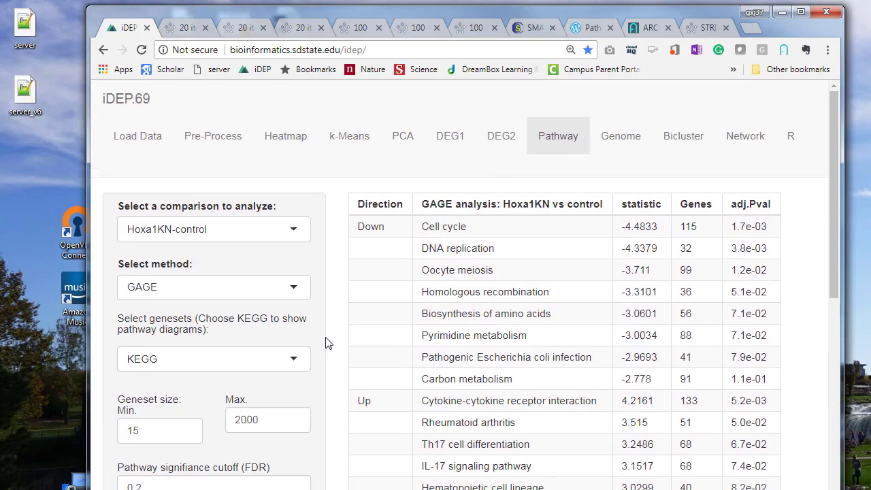
scroll(325, 342, down, 2)
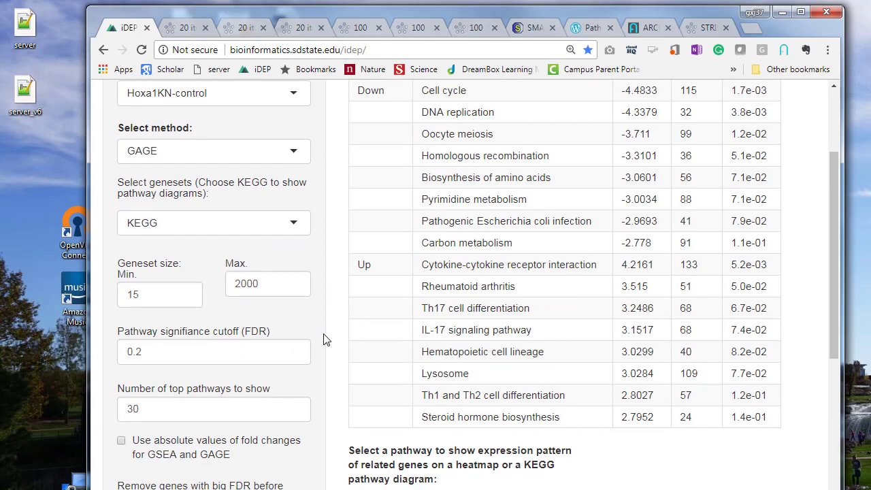
scroll(451, 286, up, 2)
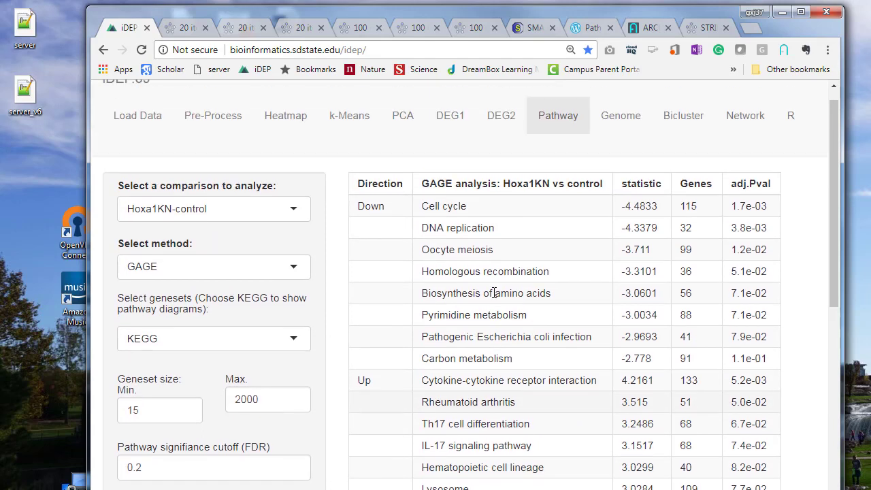
scroll(477, 326, down, 2)
scroll(345, 356, down, 6)
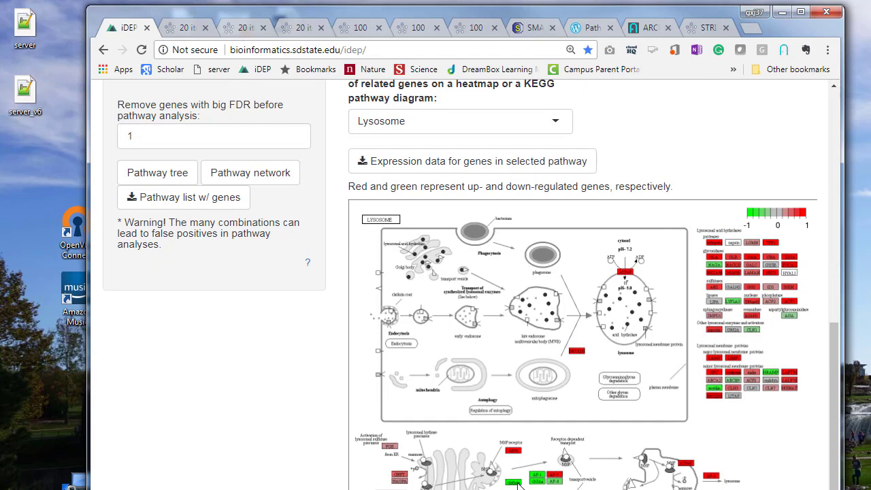
scroll(340, 320, up, 2)
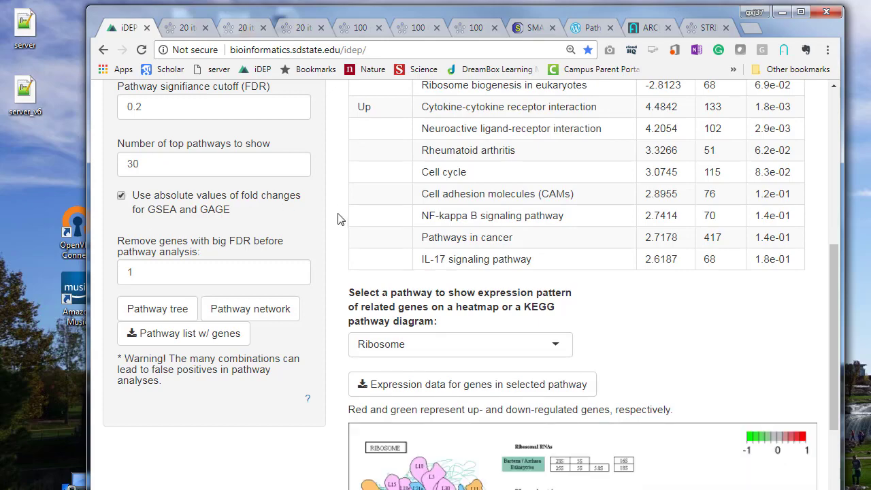
Review the recalculated GAGE table and the Ribosome KEGG diagram, and highlight the Ribosome entry among the down-regulated pathways
scroll(340, 219, up, 4)
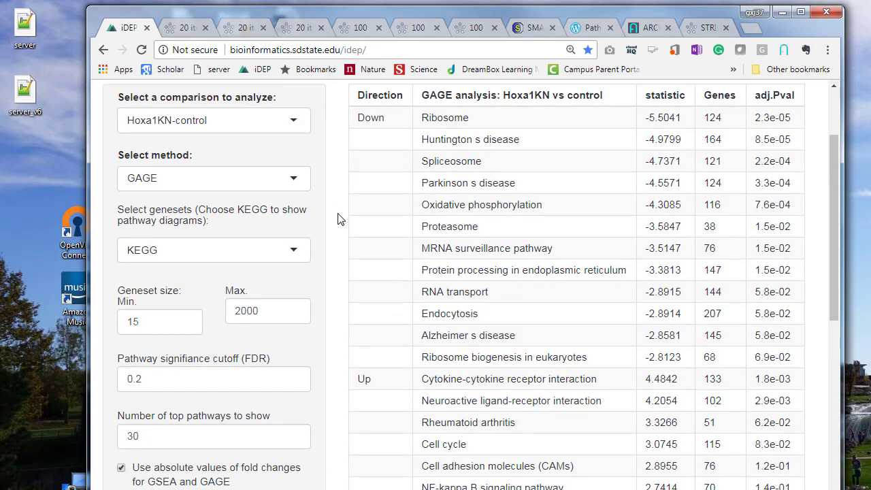
scroll(340, 219, down, 3)
scroll(341, 215, up, 3)
scroll(598, 315, down, 2)
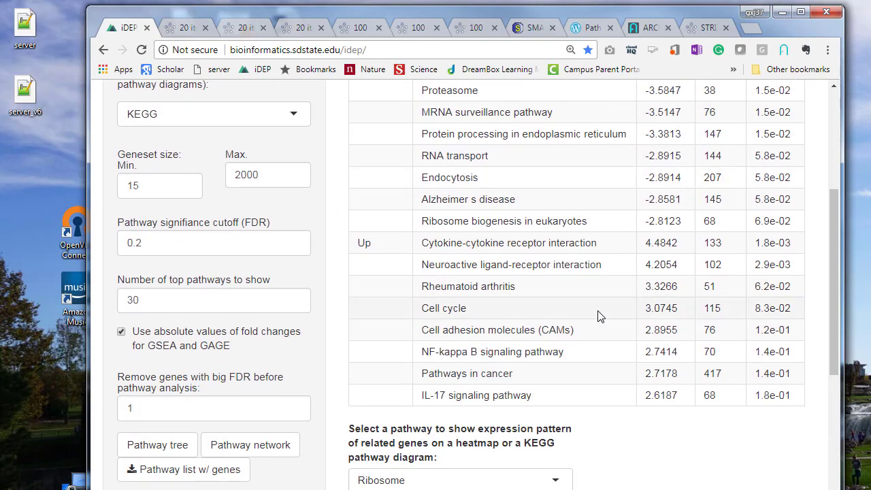
scroll(599, 315, down, 5)
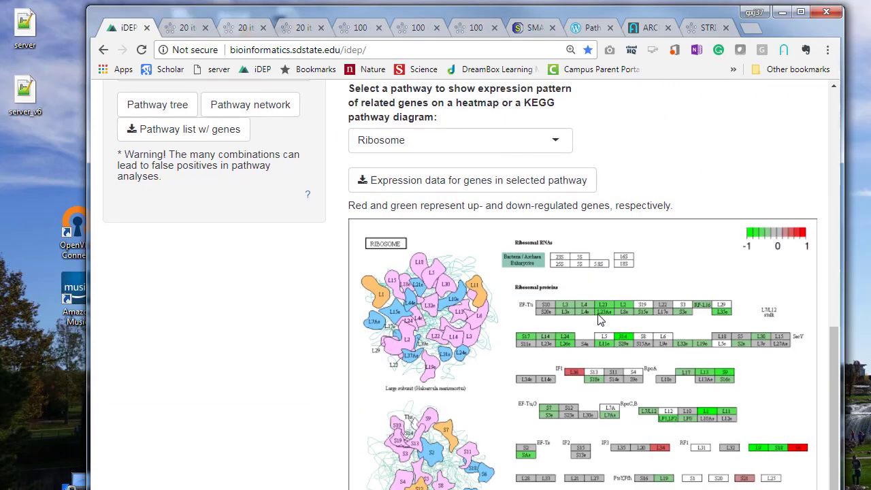
scroll(599, 315, up, 8)
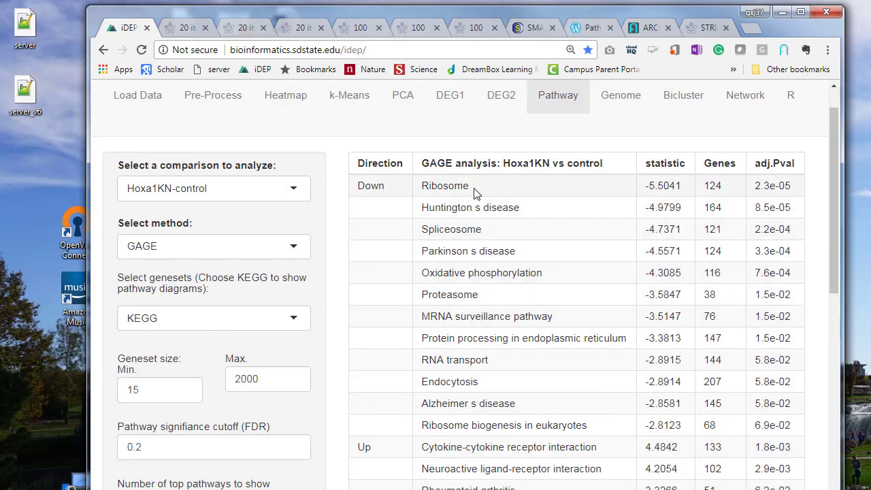
drag(471, 192, 413, 191)
drag(481, 183, 429, 186)
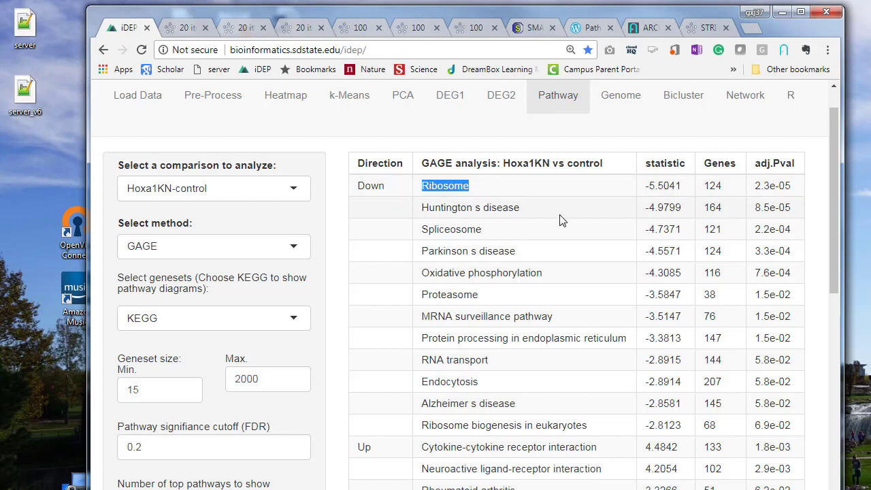
Widen the browser window and set the minimum geneset size to 5
scroll(560, 220, down, 3)
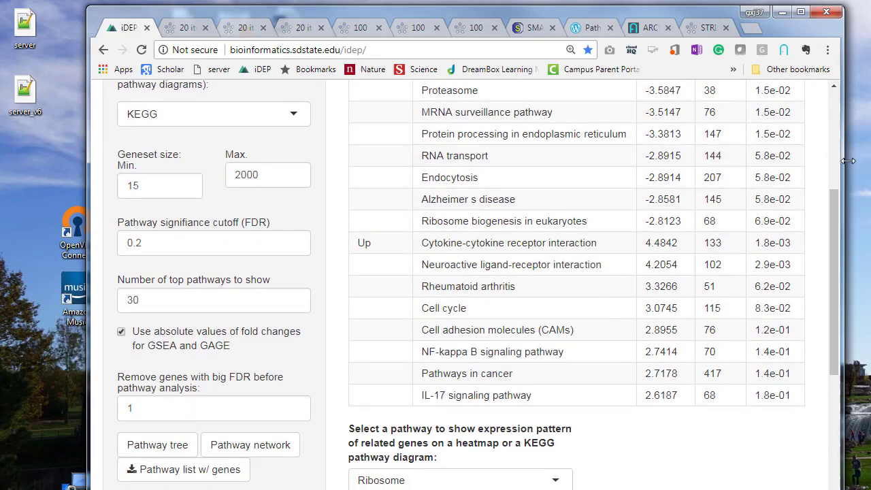
drag(848, 161, 868, 160)
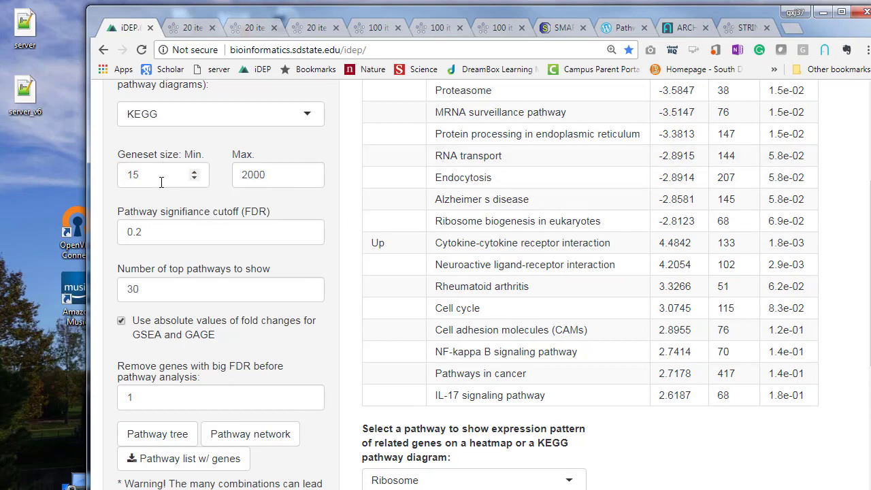
click(138, 173)
click(148, 172)
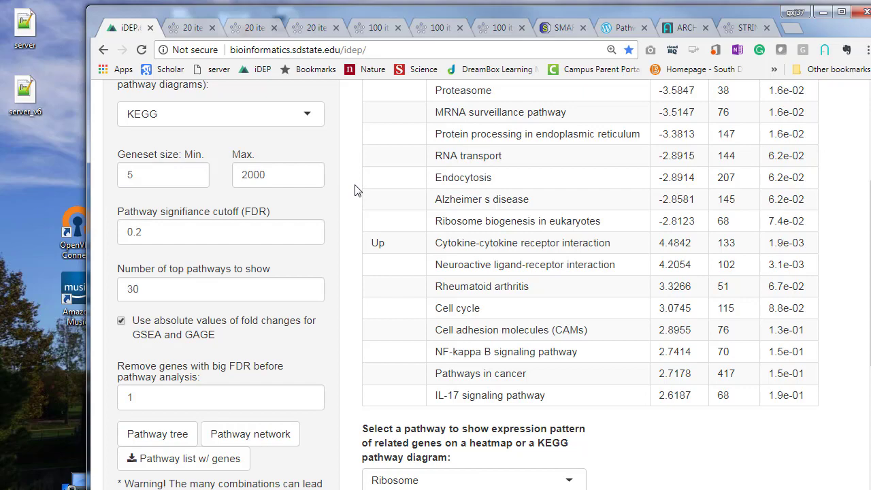
Highlight the warning about false positives below the pathway analysis settings
scroll(355, 190, up, 3)
scroll(355, 191, down, 4)
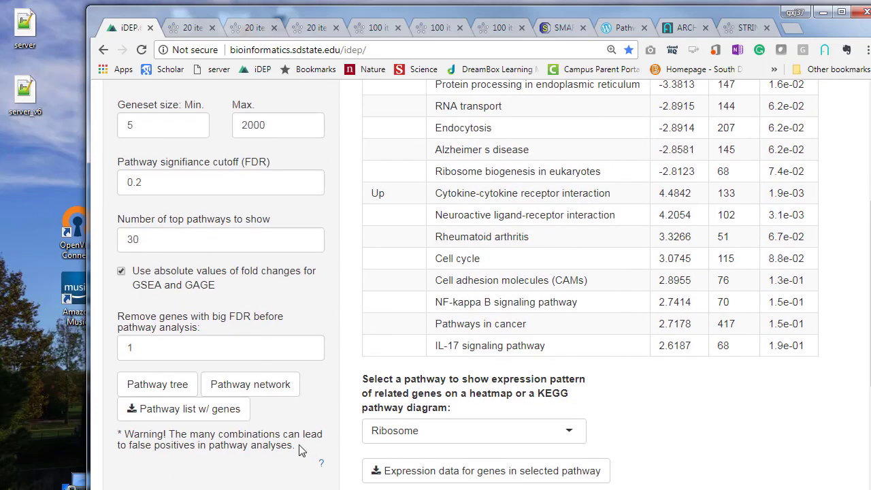
drag(299, 450, 114, 444)
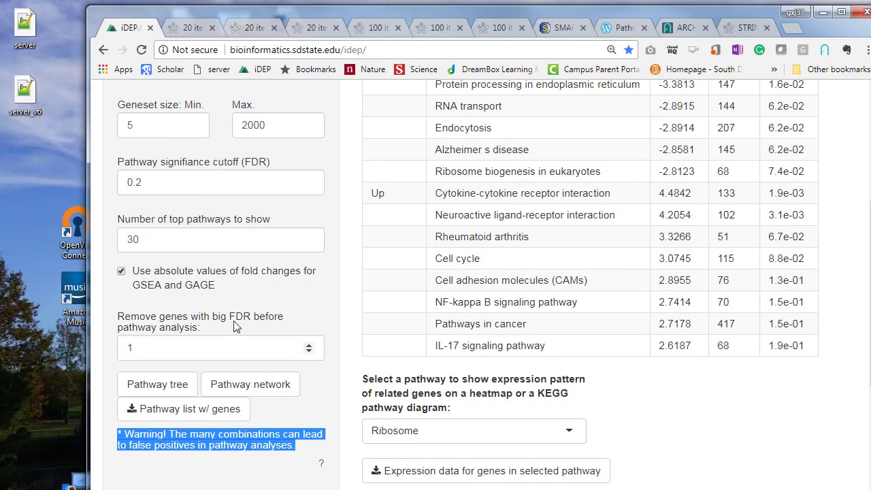
Review the available pathway analysis methods and geneset collections, keeping GAGE and KEGG selected
scroll(236, 270, up, 4)
click(264, 267)
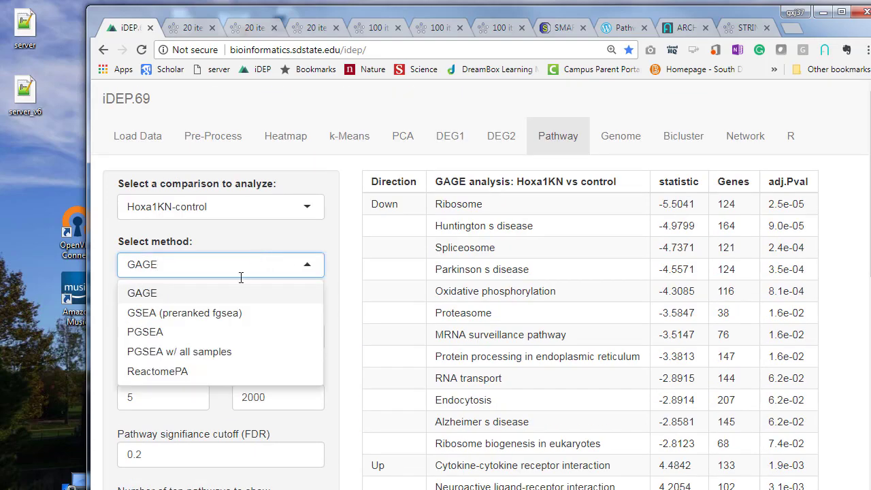
click(339, 272)
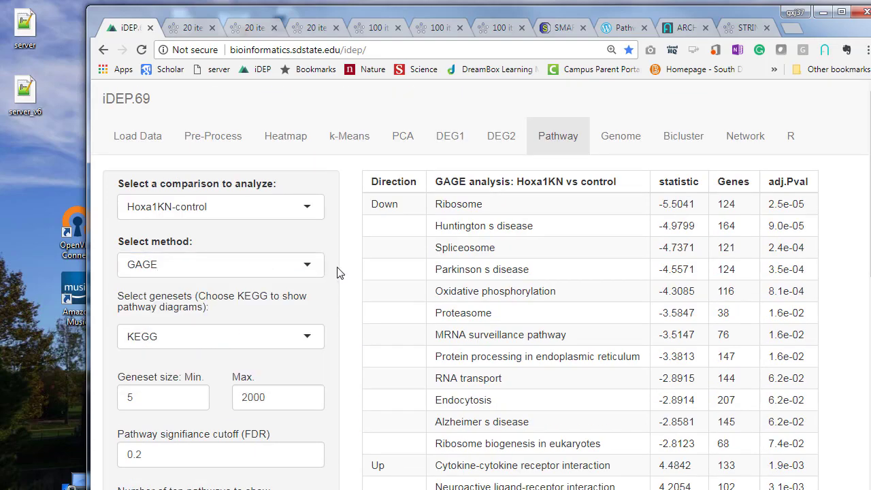
click(304, 336)
drag(316, 369, 322, 346)
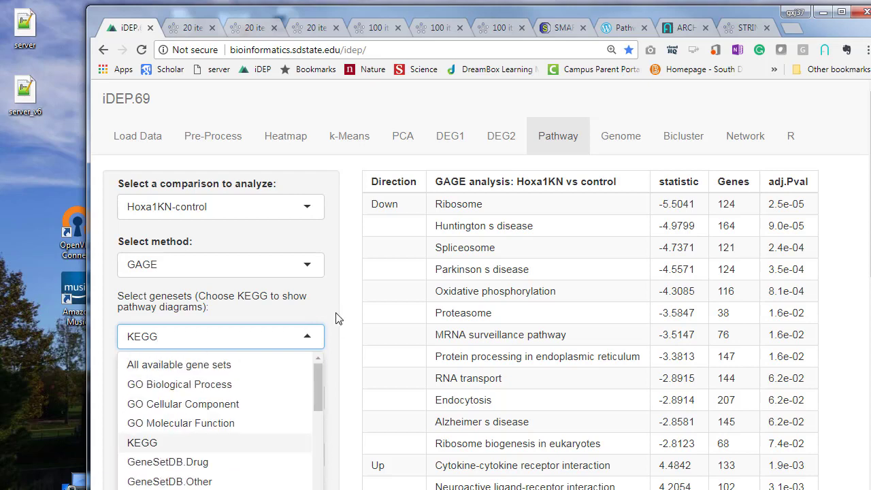
click(338, 319)
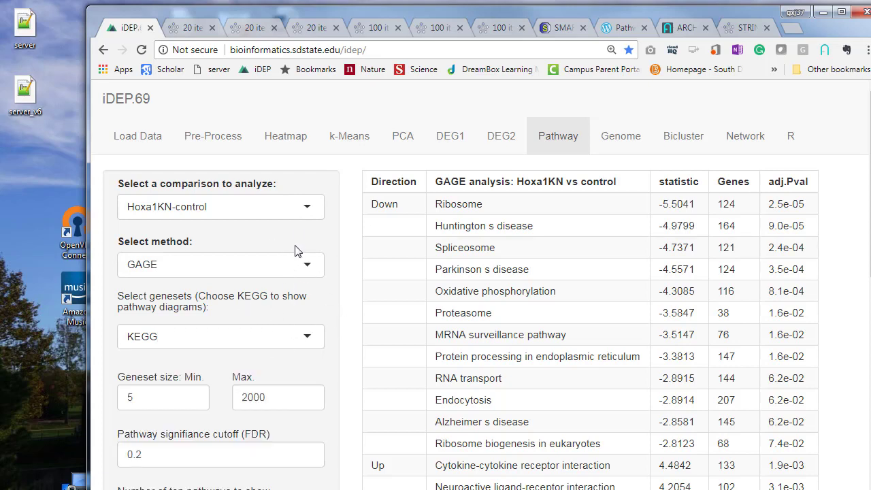
Look over the pathway table and Ribosome diagram, and highlight the note that many combinations can lead to false positives
scroll(354, 323, down, 5)
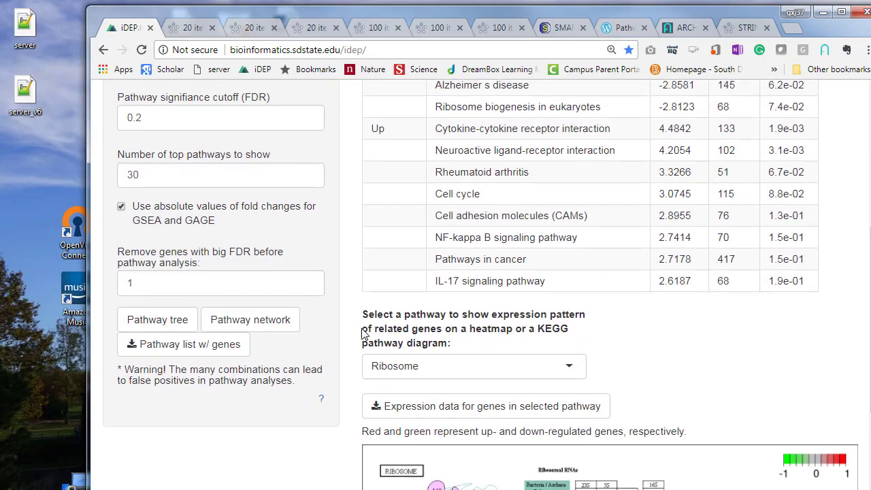
scroll(354, 326, down, 3)
scroll(334, 317, up, 4)
scroll(305, 306, down, 3)
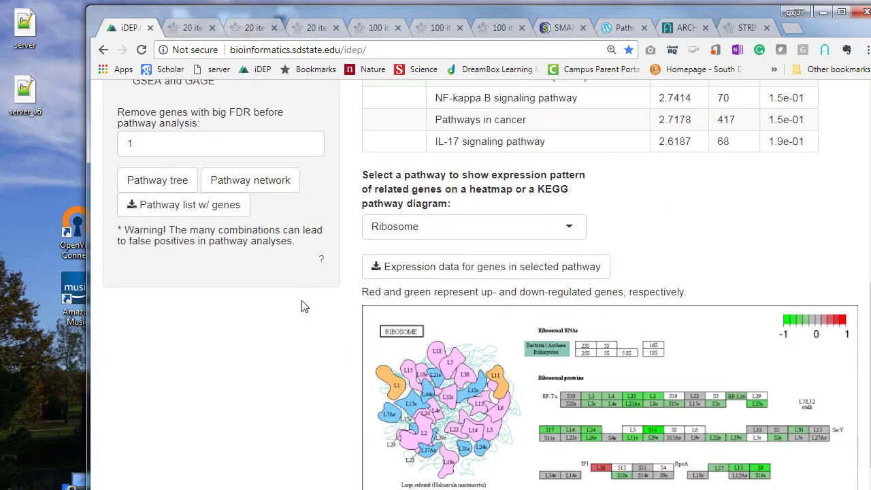
drag(294, 244, 117, 235)
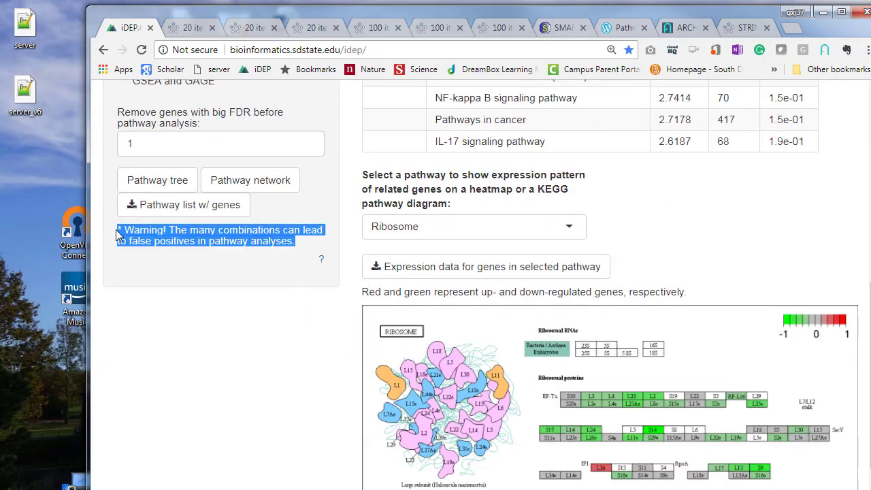
click(334, 202)
Change the pathway analysis method to PGSEA w/ all samples
scroll(333, 202, up, 6)
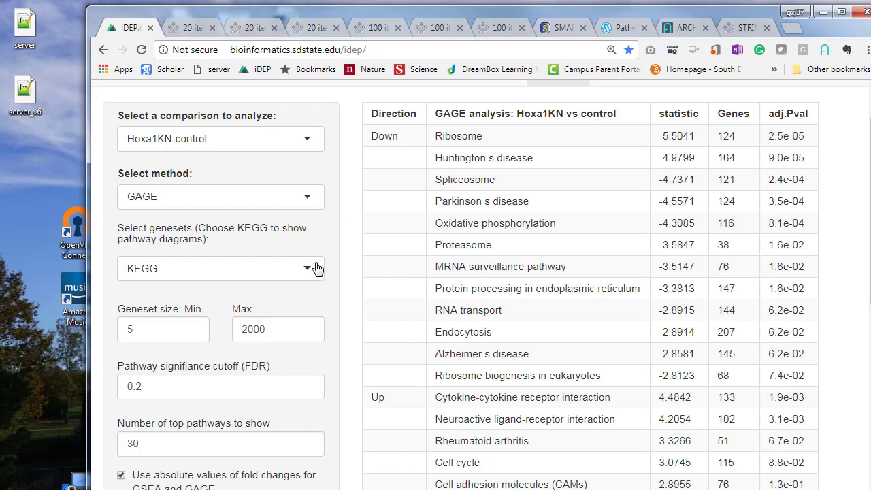
click(290, 195)
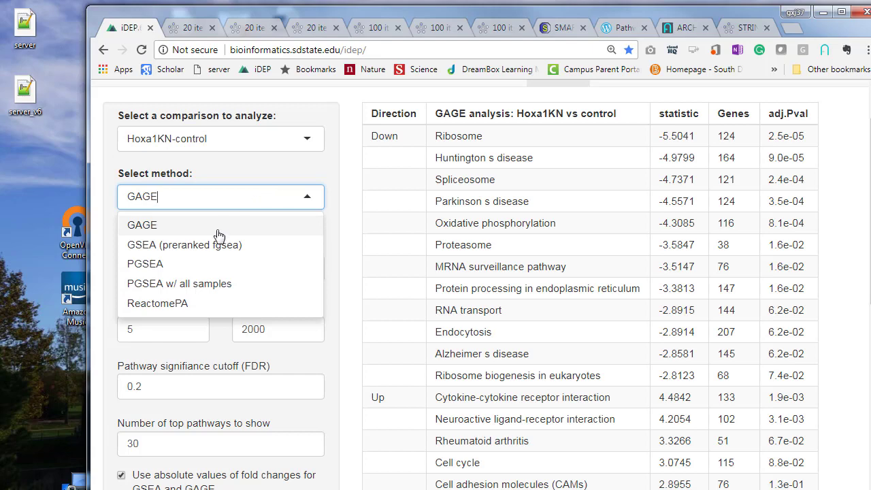
click(202, 284)
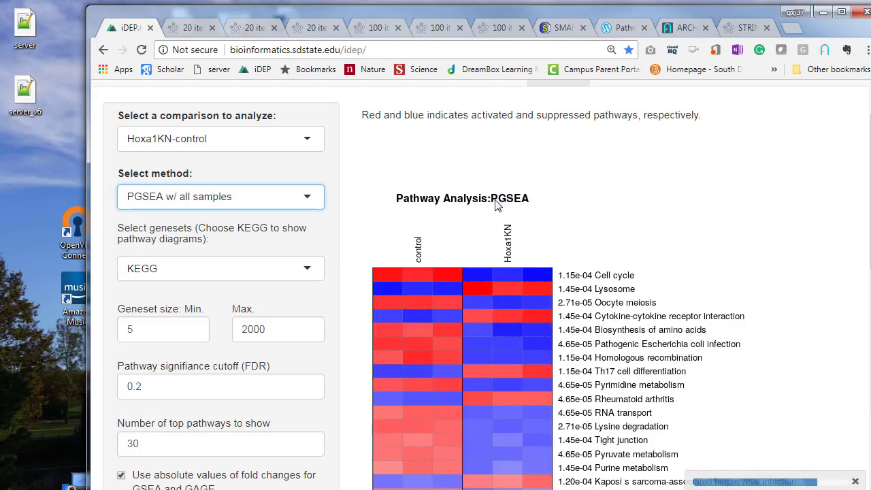
Examine the PGSEA heatmap of KEGG pathways for the control and Hoxa1KN samples, and check the list of analysis methods
scroll(759, 218, down, 1)
scroll(787, 195, down, 1)
scroll(789, 196, up, 2)
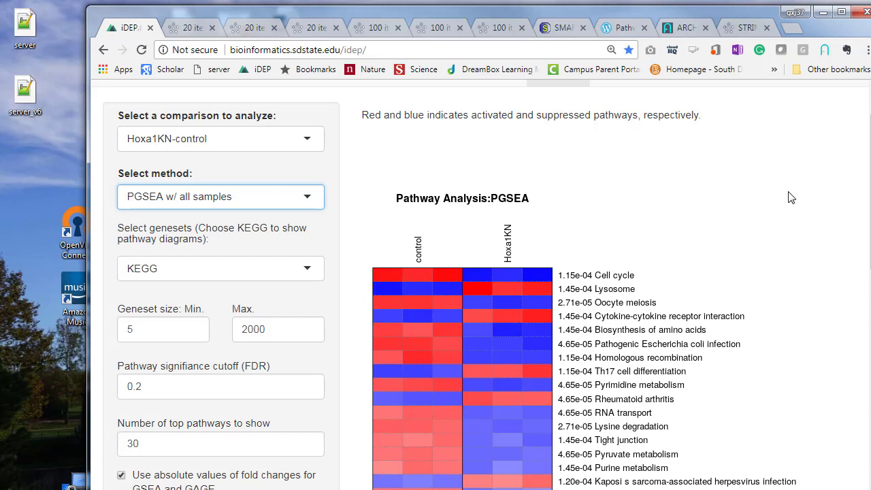
scroll(422, 278, down, 1)
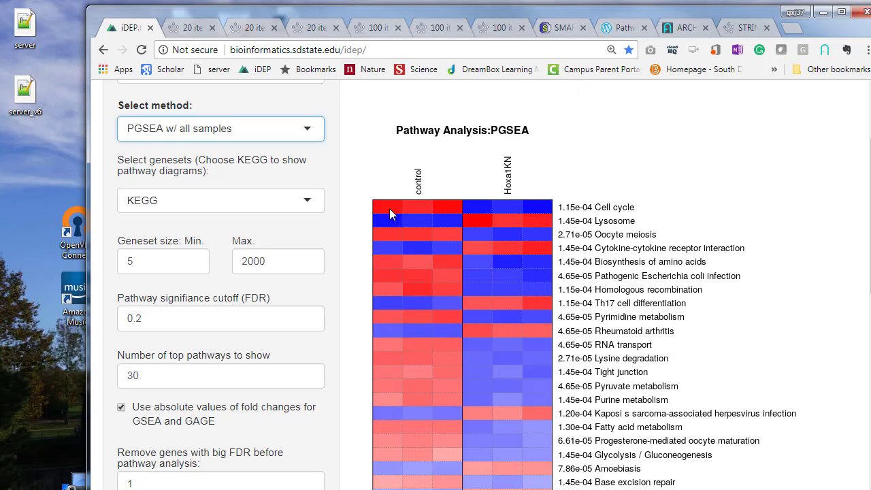
scroll(386, 209, down, 4)
scroll(393, 334, up, 5)
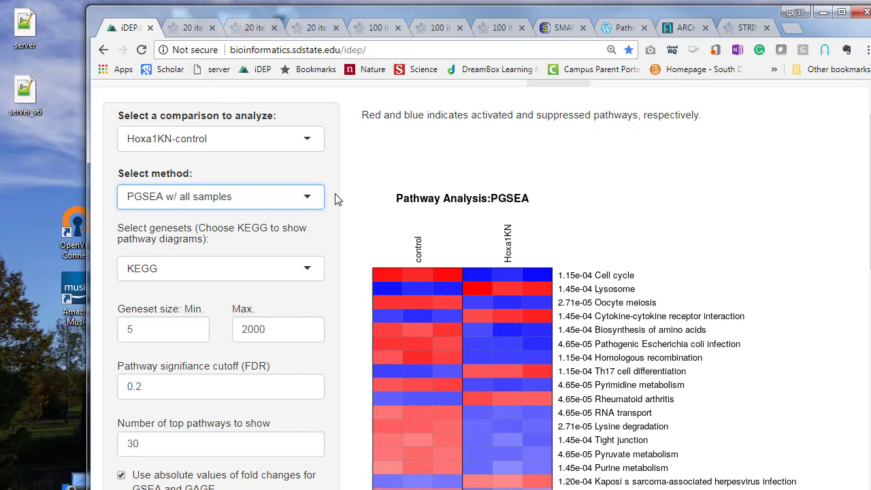
scroll(341, 204, down, 5)
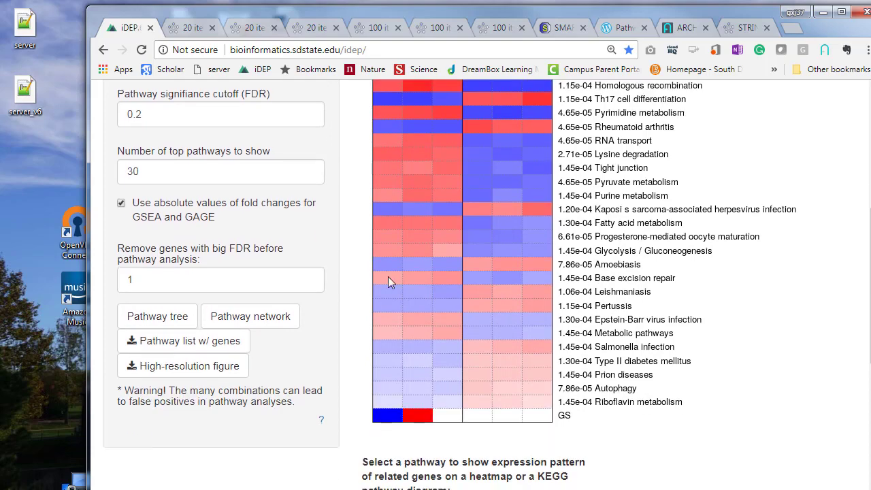
scroll(389, 277, up, 3)
scroll(389, 281, up, 2)
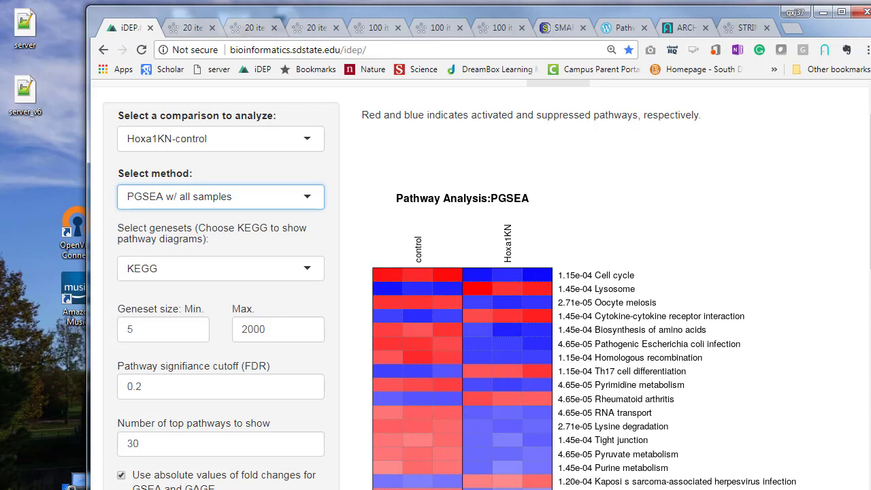
click(309, 200)
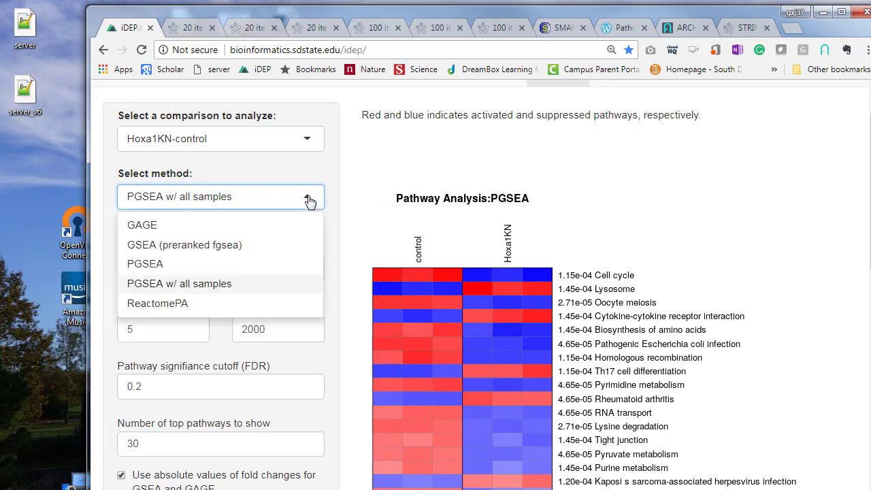
click(335, 237)
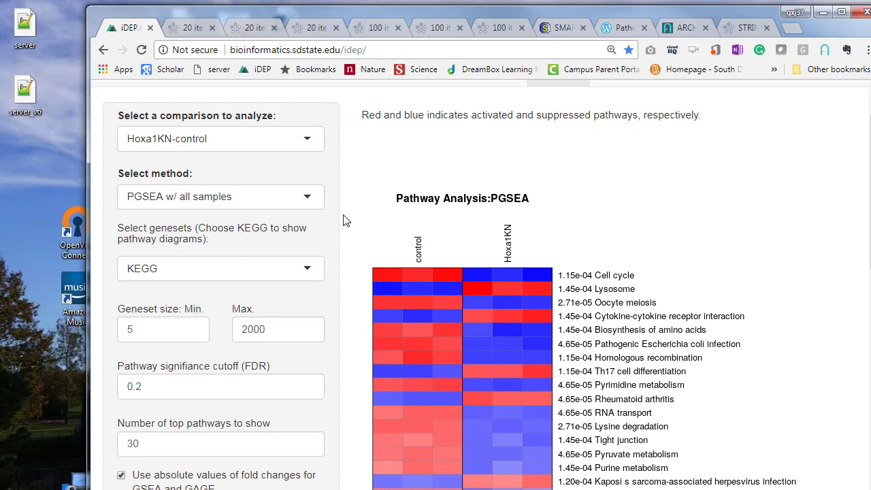
Compare activated and suppressed pathways between control and Hoxa1KN across the heatmap, from Cell cycle down to Riboflavin metabolism
scroll(344, 217, down, 3)
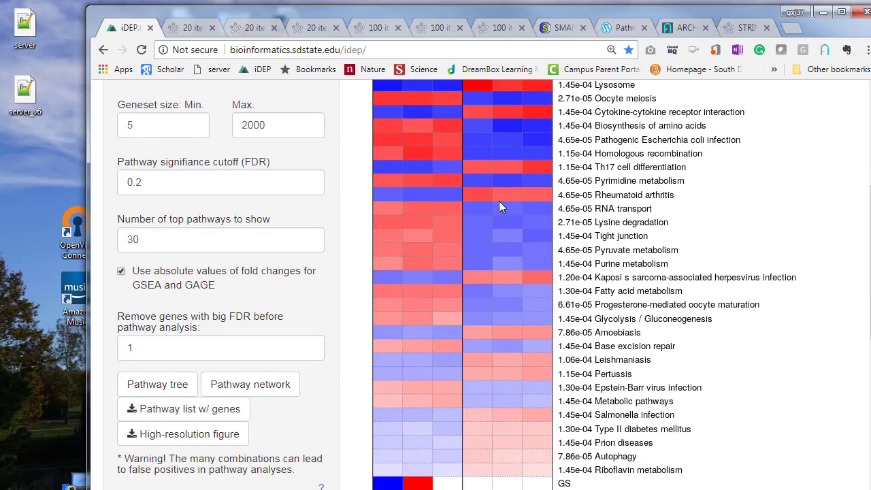
scroll(559, 240, up, 1)
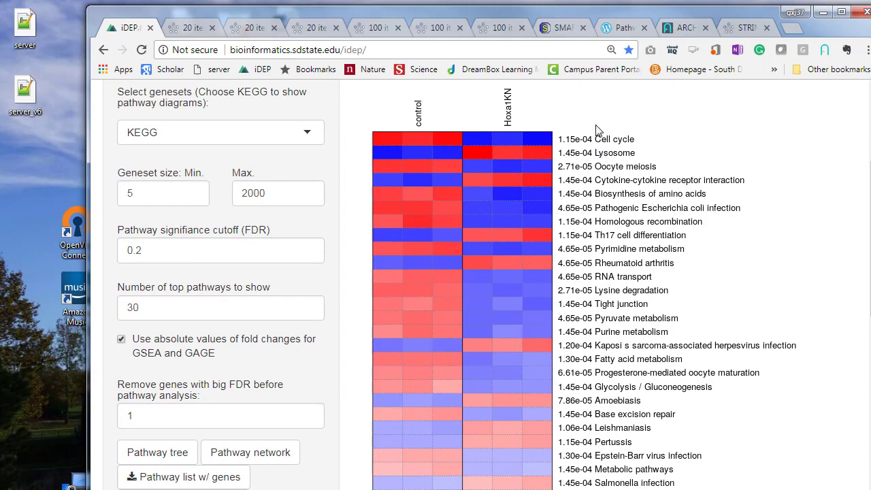
scroll(434, 190, down, 3)
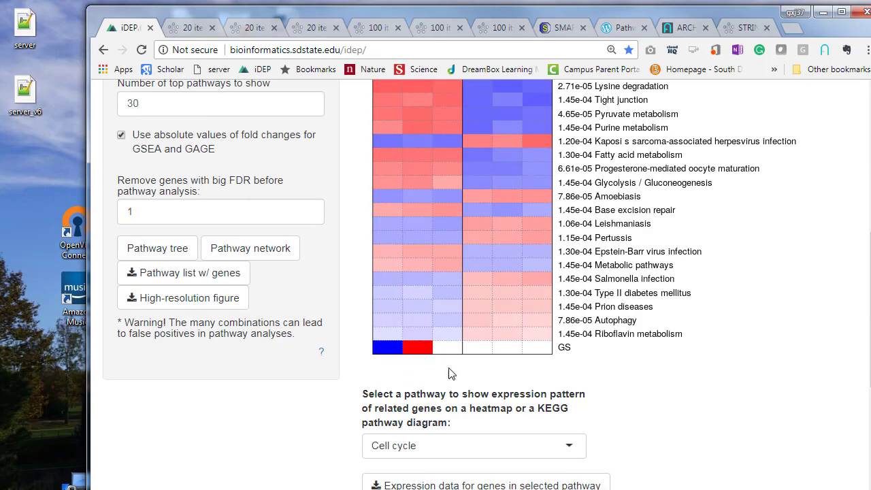
scroll(420, 308, up, 3)
scroll(420, 307, up, 2)
scroll(423, 313, down, 4)
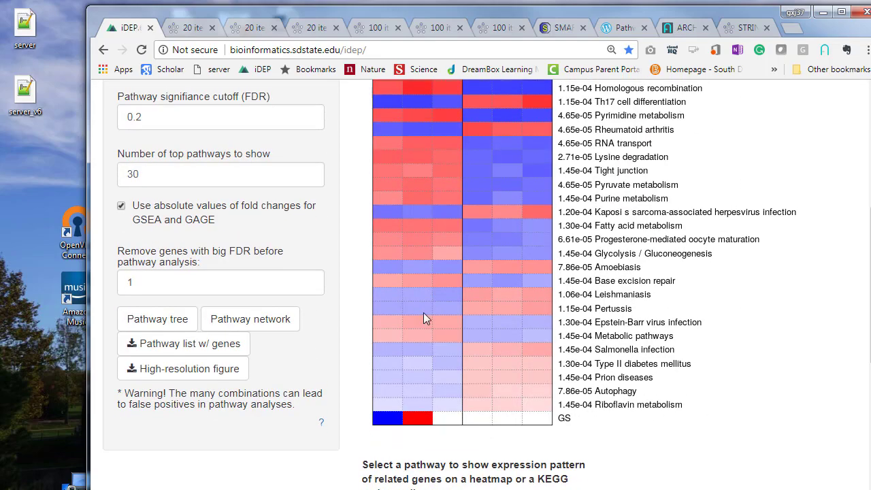
View the Cell cycle KEGG diagram below the heatmap and browse the pathways available for display
scroll(438, 366, down, 3)
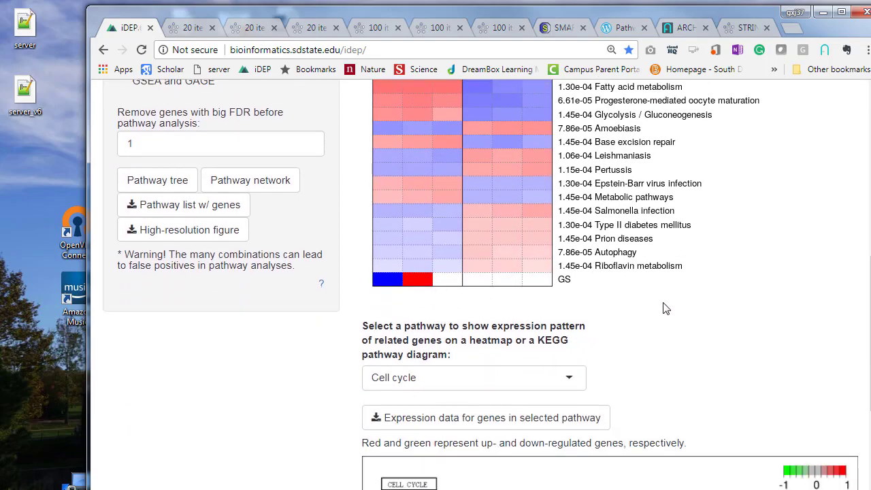
scroll(667, 307, up, 1)
scroll(667, 321, down, 3)
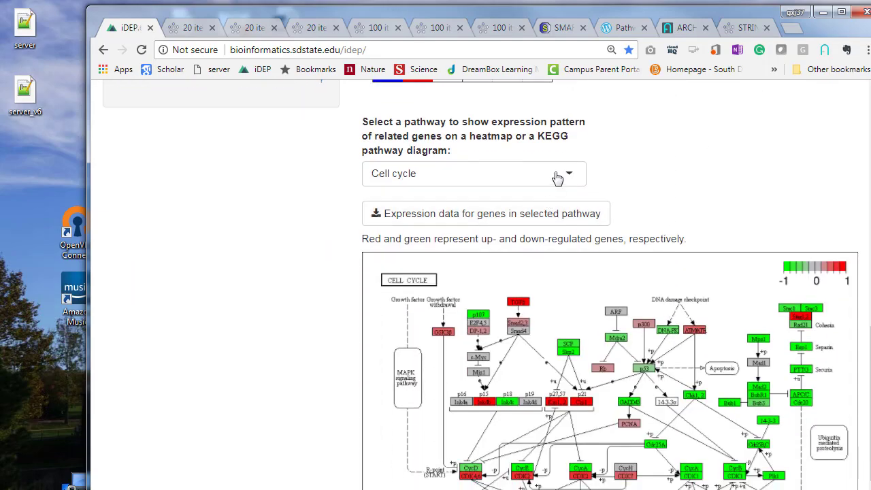
click(557, 178)
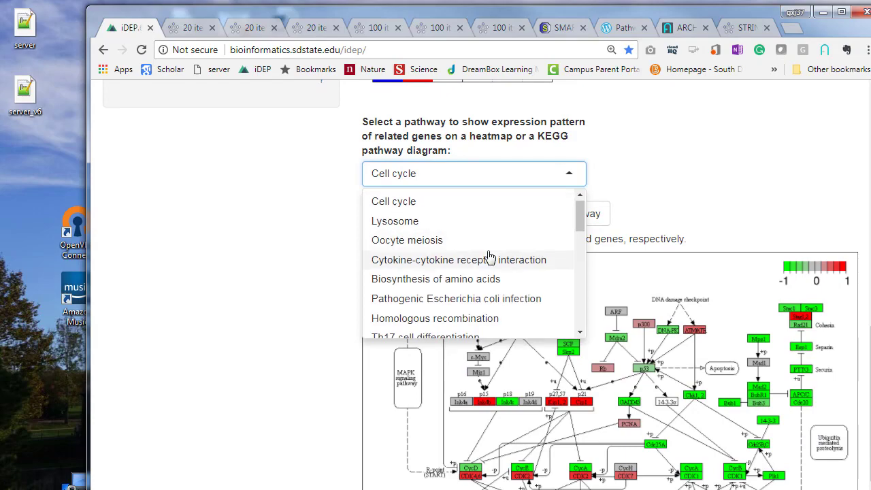
scroll(497, 252, down, 3)
click(677, 144)
Change the genesets for the PGSEA analysis to GO Biological Process
scroll(724, 179, up, 10)
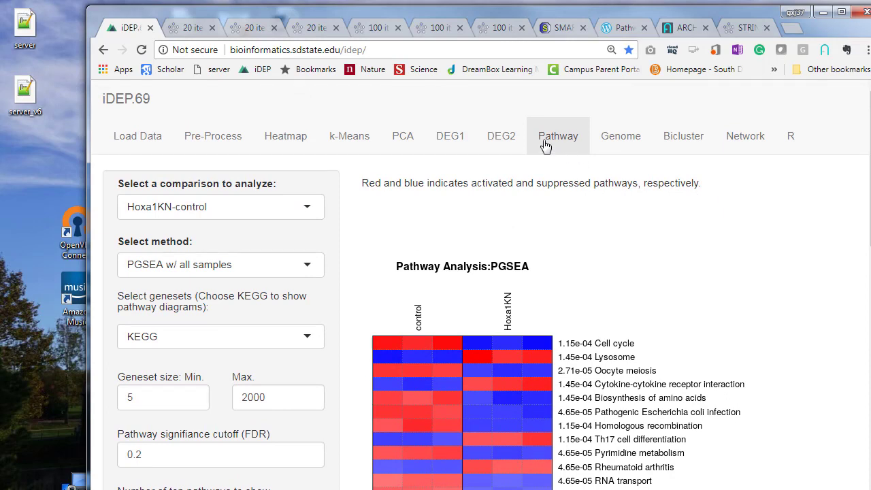
scroll(670, 265, down, 2)
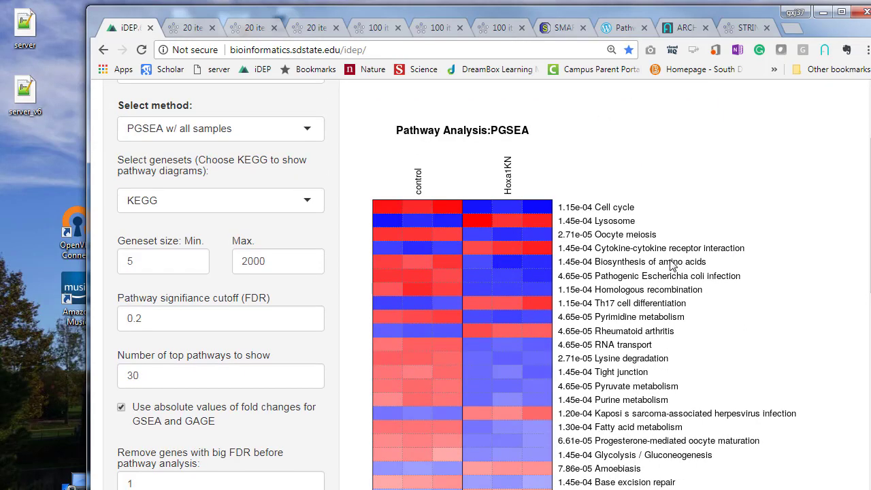
click(222, 204)
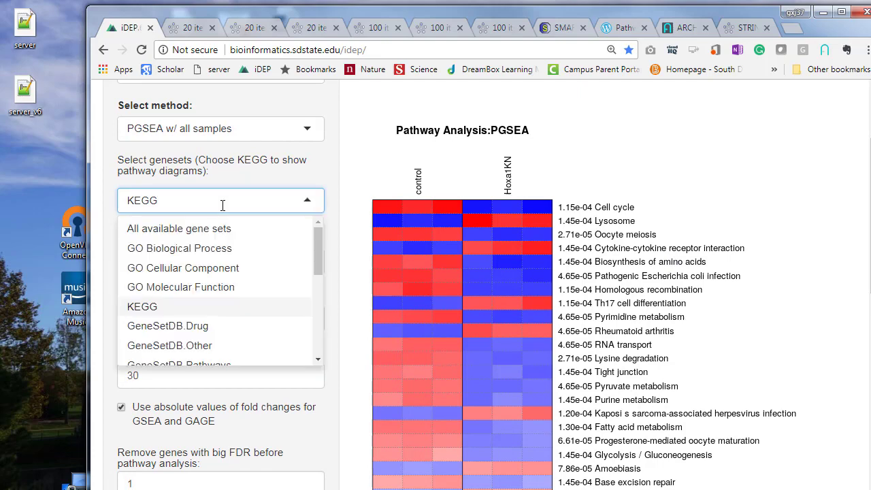
click(208, 253)
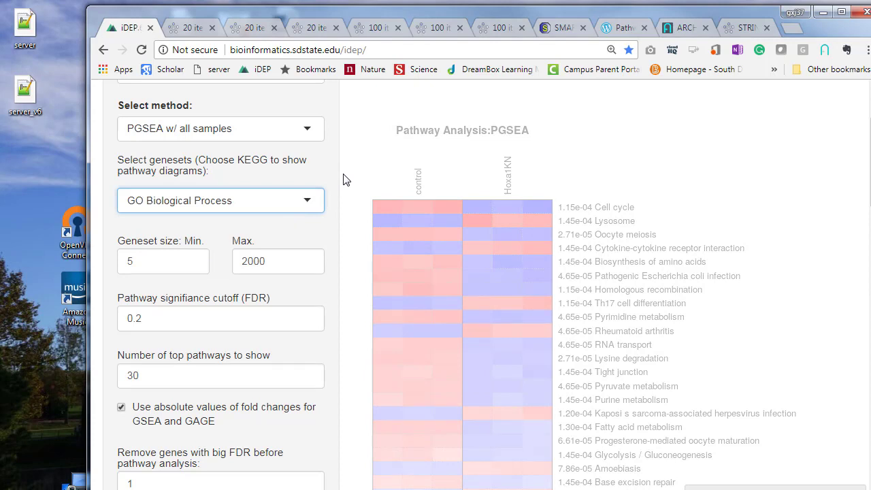
click(344, 174)
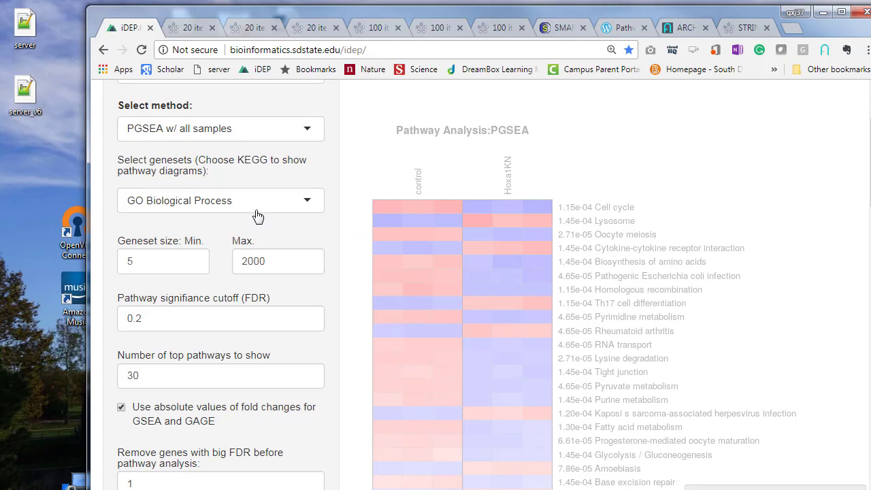
scroll(350, 241, down, 8)
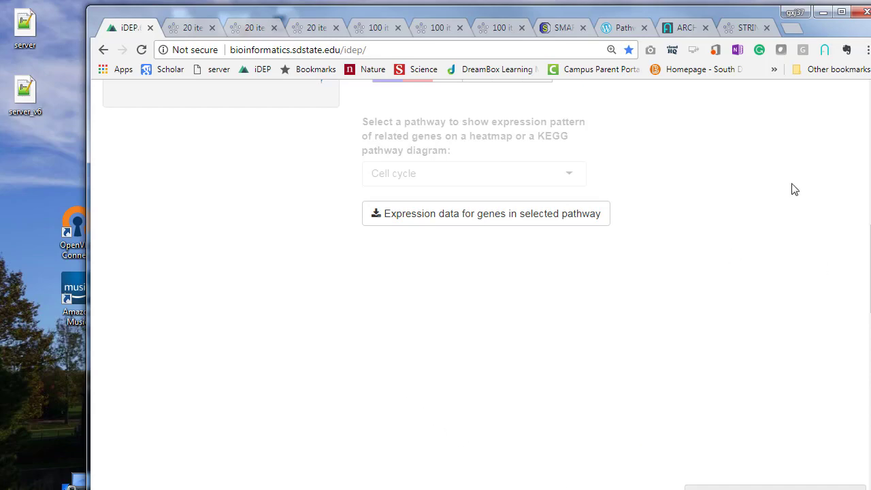
drag(870, 258, 870, 115)
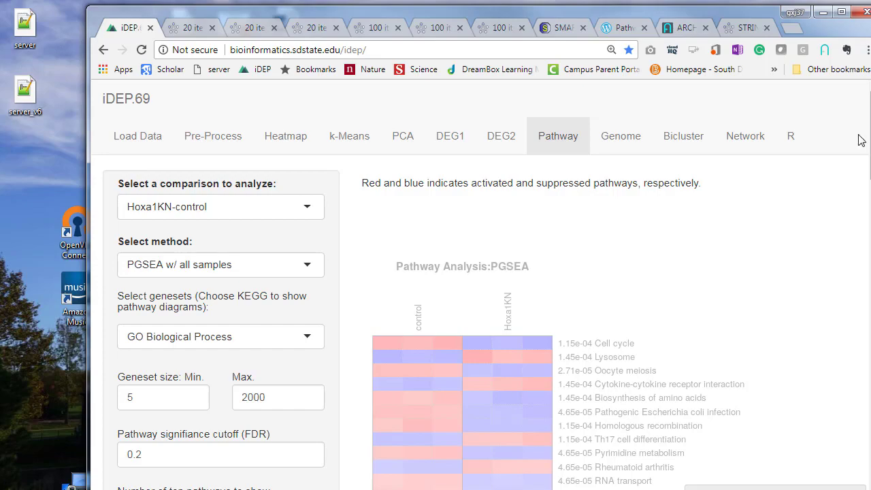
scroll(749, 224, down, 12)
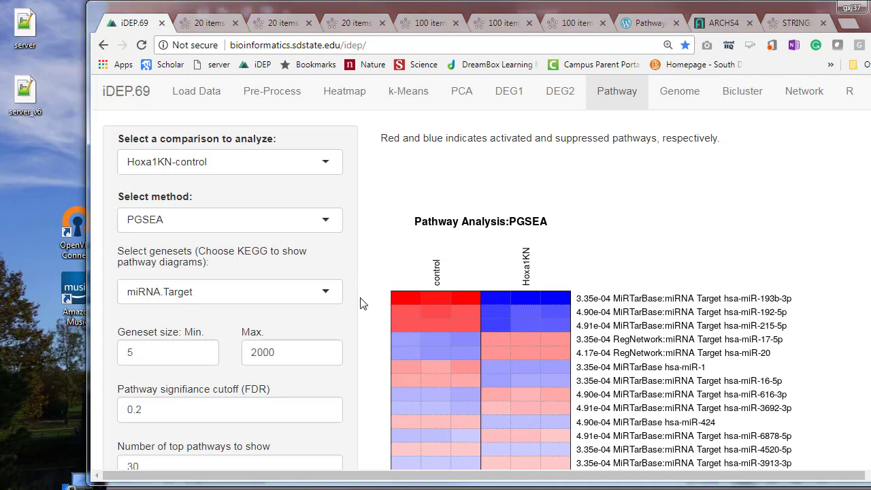
Examine the PGSEA heatmap of miRNA.Target genesets for the control and Hoxa1KN samples
scroll(361, 304, down, 4)
scroll(361, 304, up, 4)
scroll(361, 304, down, 3)
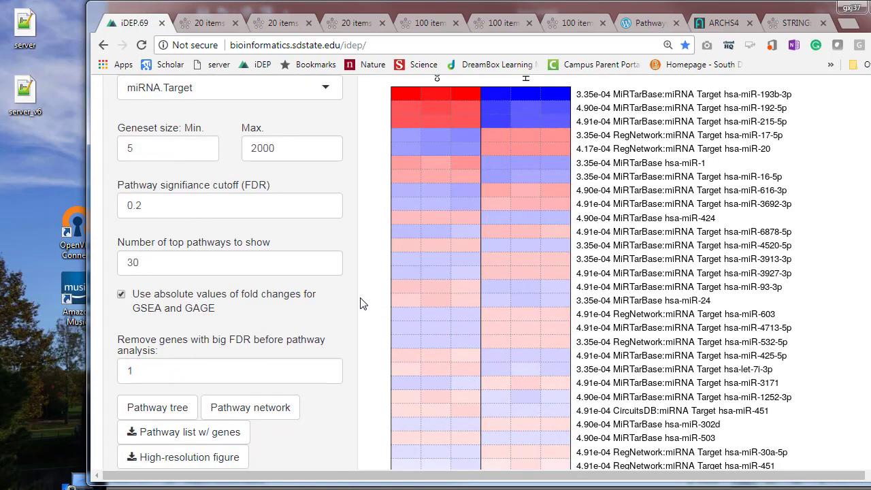
Examine the expression heatmap of hsa-miR-193b-3p target genes, comparing the Hoxa1KN and control samples across the gene clusters
scroll(361, 304, up, 2)
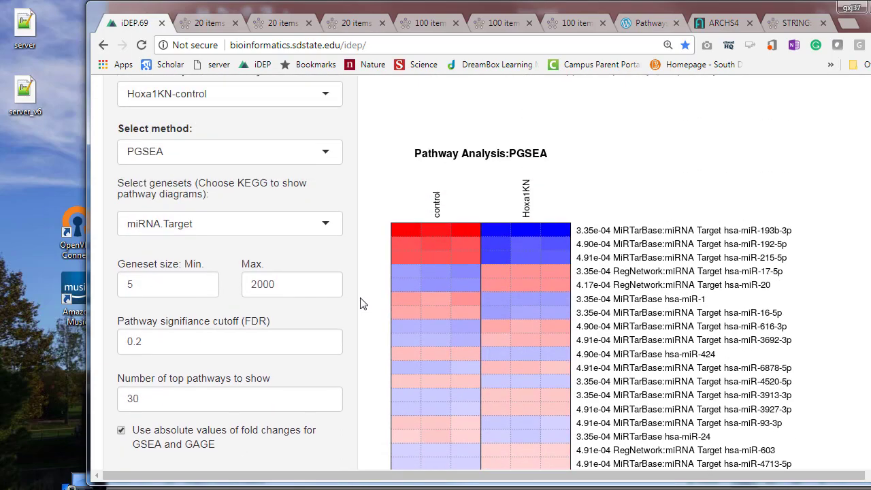
scroll(362, 303, down, 6)
scroll(365, 306, down, 3)
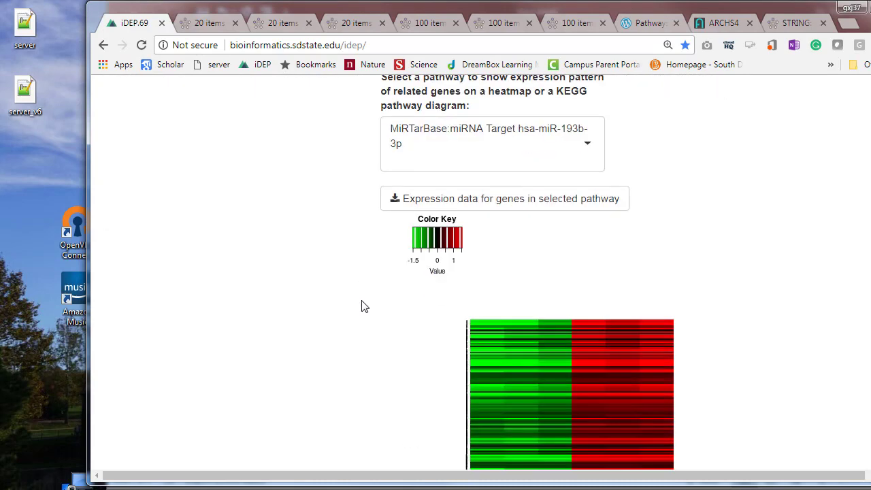
scroll(361, 307, down, 3)
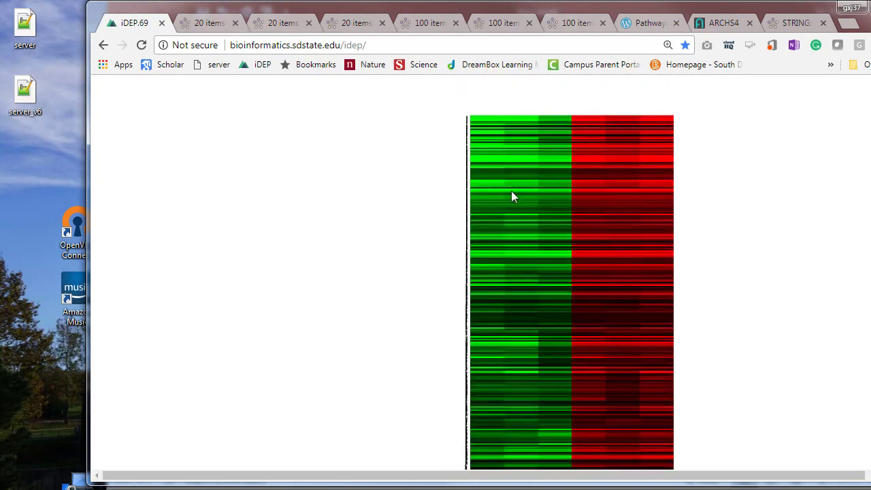
scroll(583, 311, down, 3)
scroll(565, 376, down, 5)
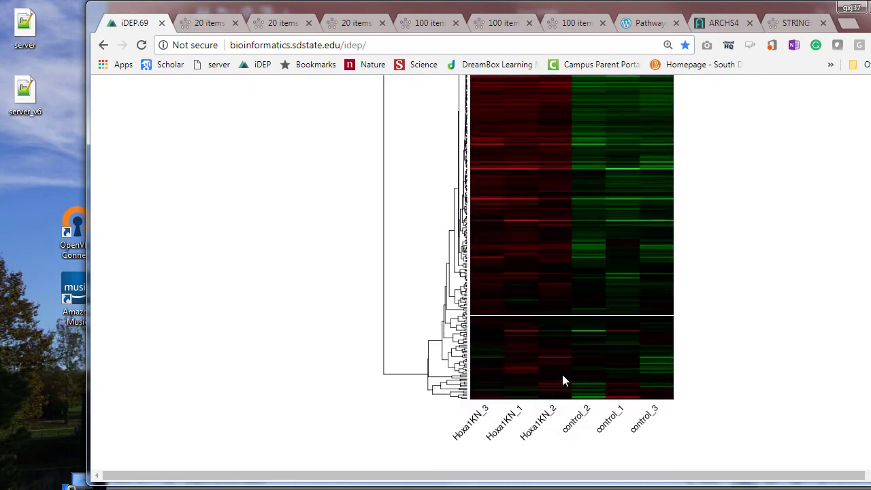
scroll(564, 374, up, 10)
scroll(568, 373, up, 3)
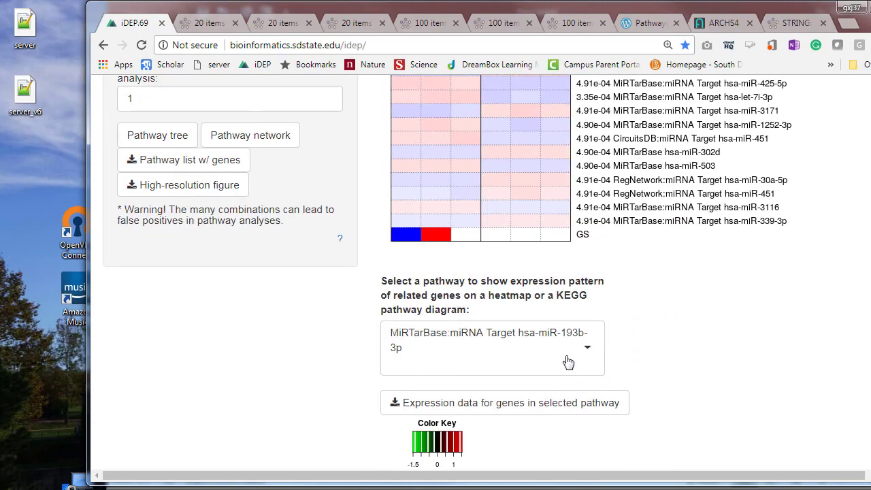
scroll(702, 331, up, 10)
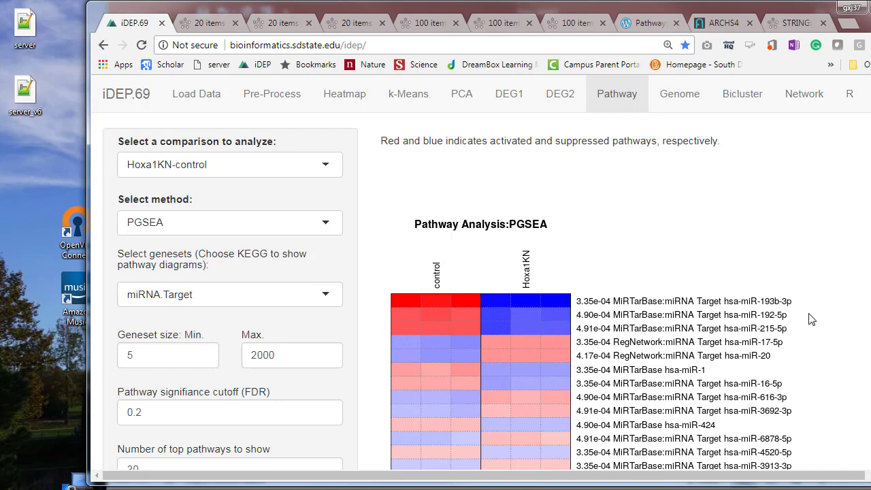
scroll(825, 319, down, 10)
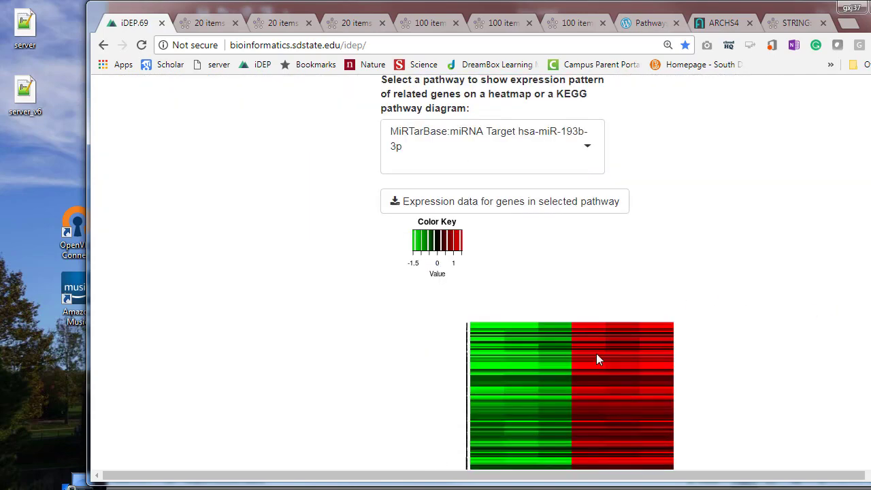
scroll(645, 407, down, 10)
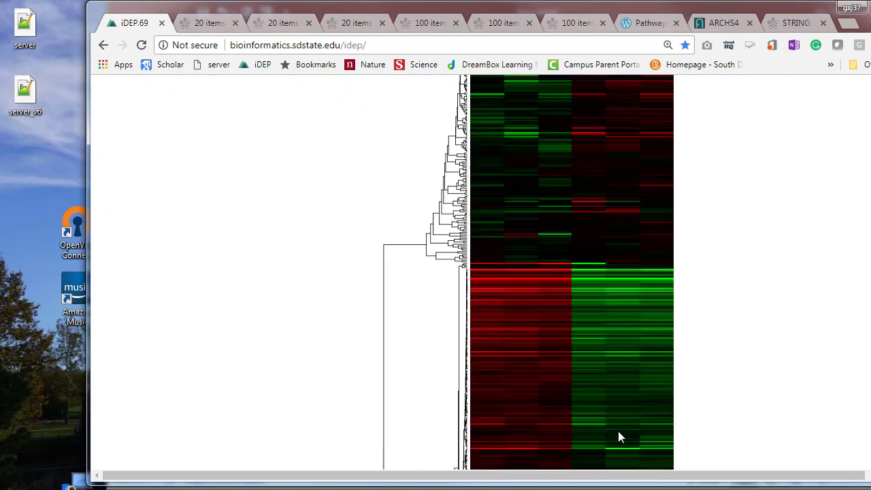
scroll(619, 432, down, 5)
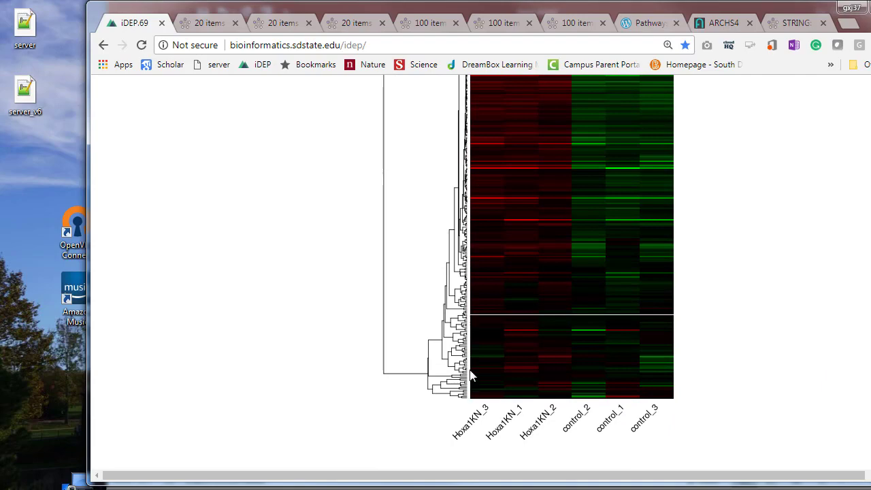
scroll(550, 425, up, 15)
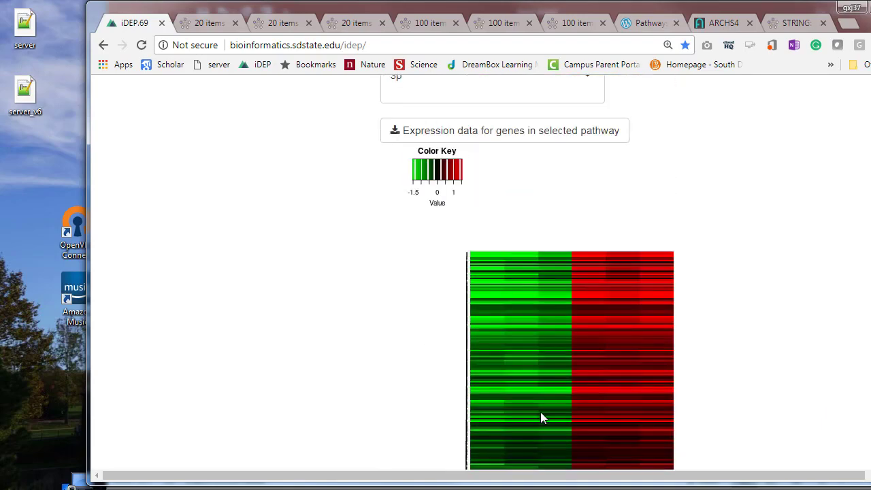
scroll(541, 417, up, 2)
scroll(521, 402, down, 8)
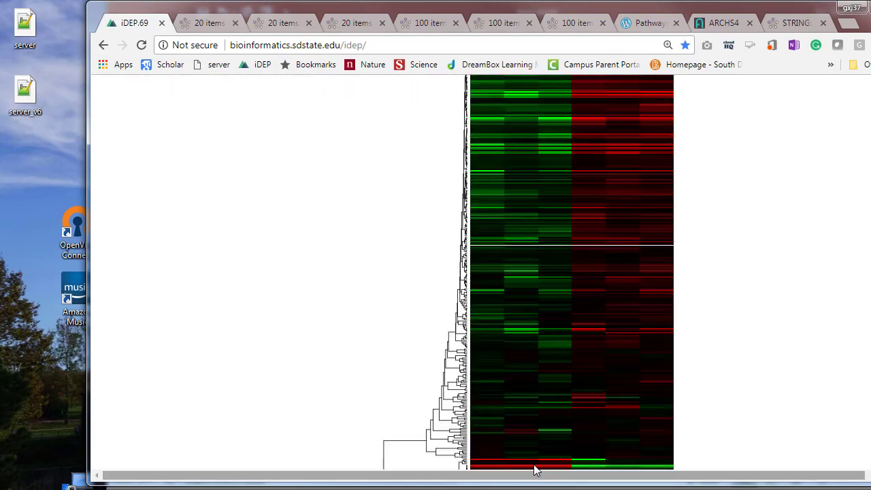
scroll(545, 450, down, 5)
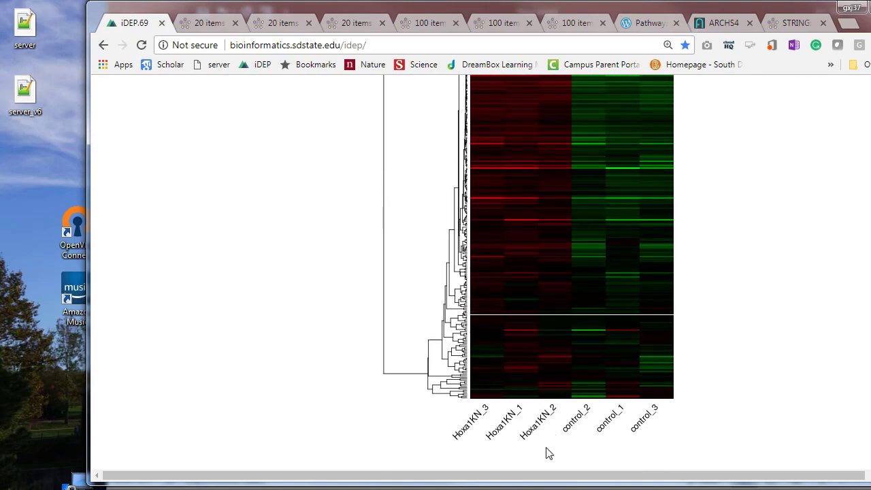
scroll(641, 392, up, 5)
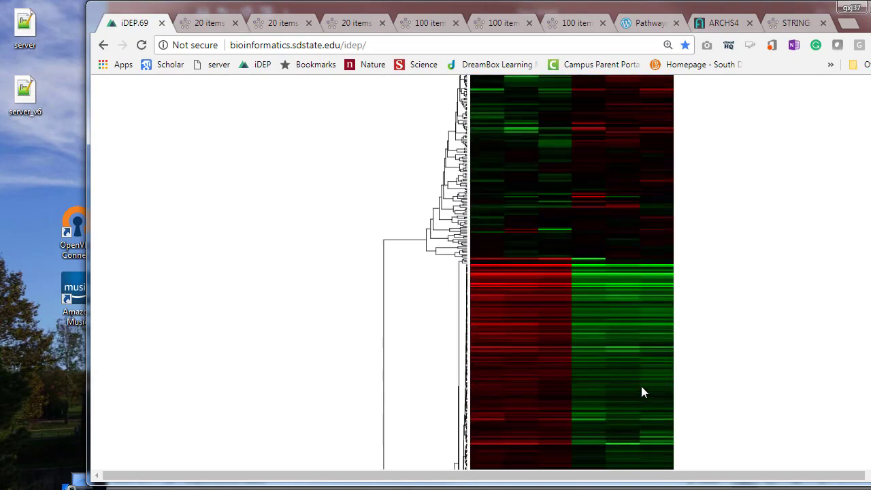
scroll(612, 374, up, 1)
Download the expression data for genes in the selected hsa-miR-193b-3p pathway and open the file in a maximized Excel window
scroll(517, 394, up, 15)
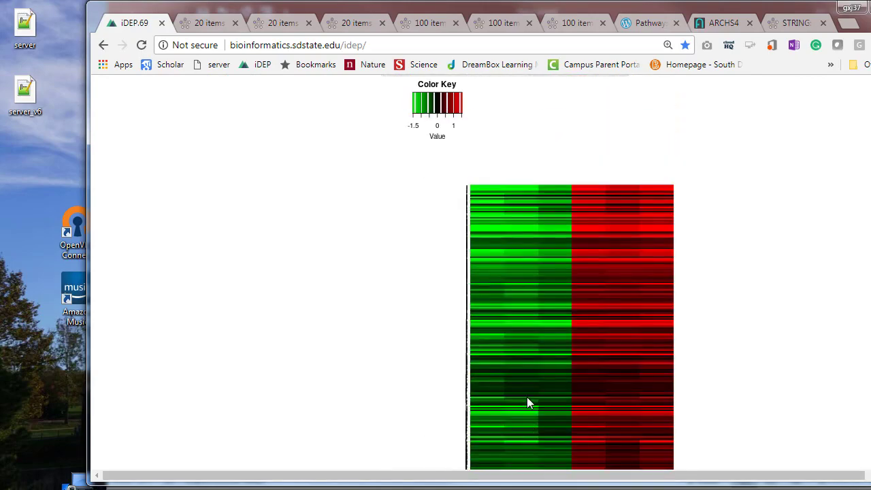
click(491, 270)
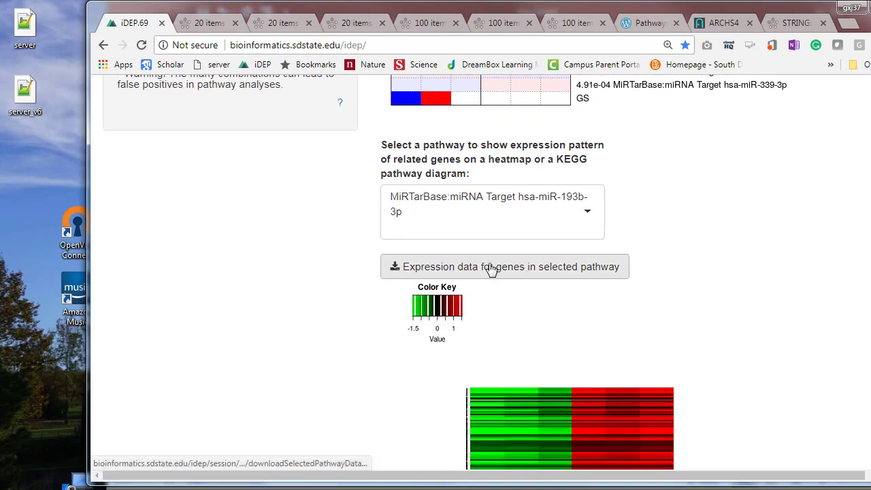
click(154, 467)
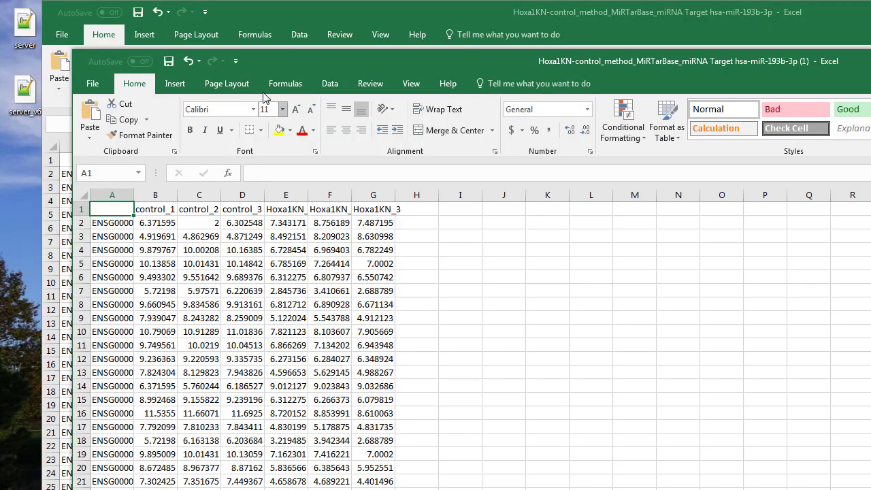
double_click(278, 64)
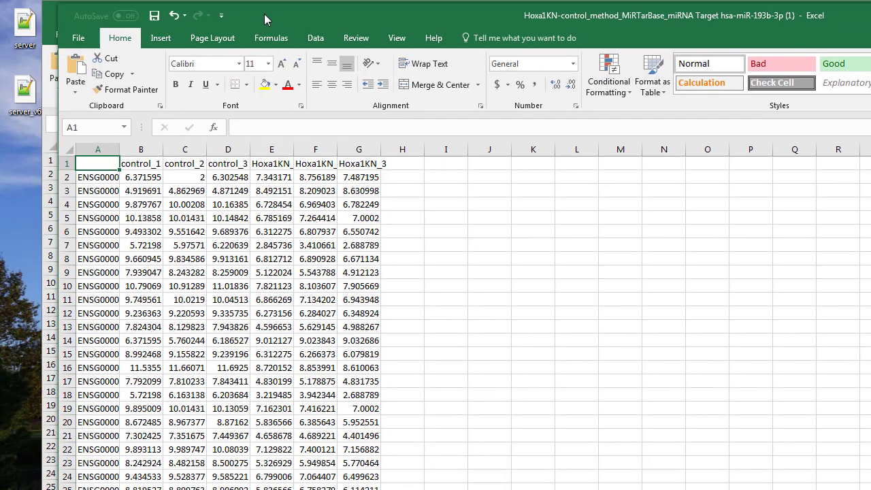
Widen column A to fit the gene names and search it for ccnd1
double_click(60, 145)
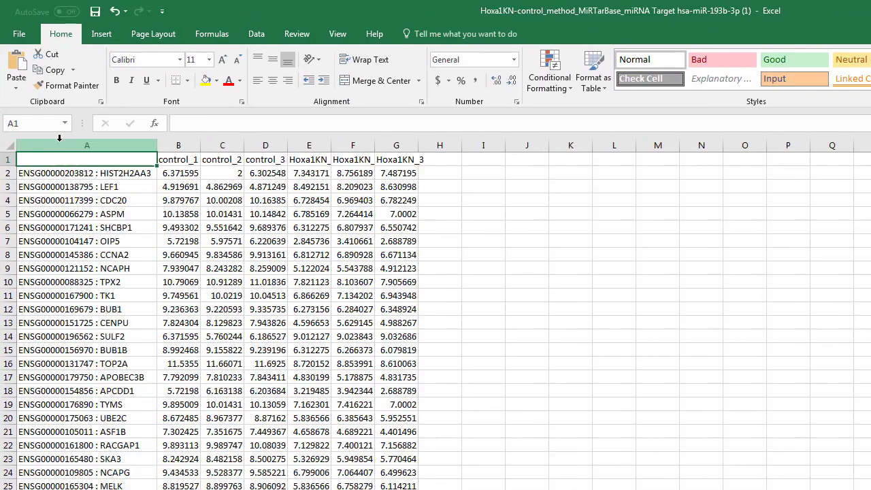
click(122, 146)
click(121, 146)
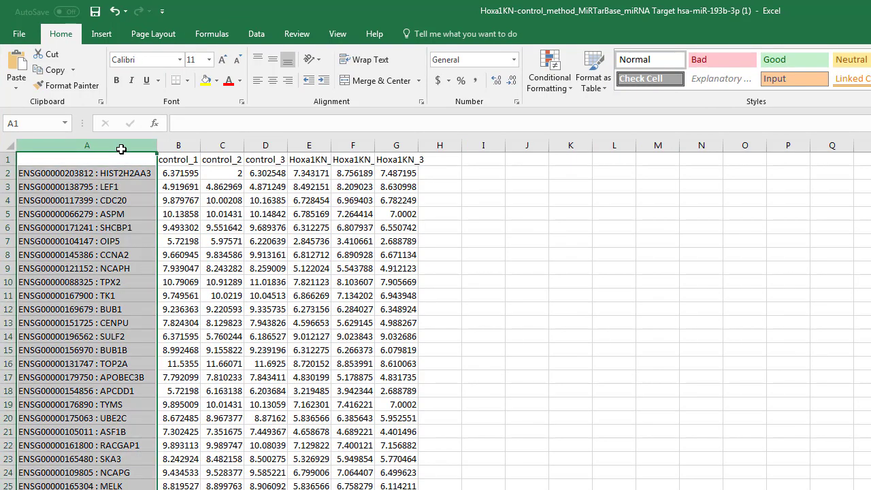
key(ctrl+f)
text(ccnd1)
key(Return)
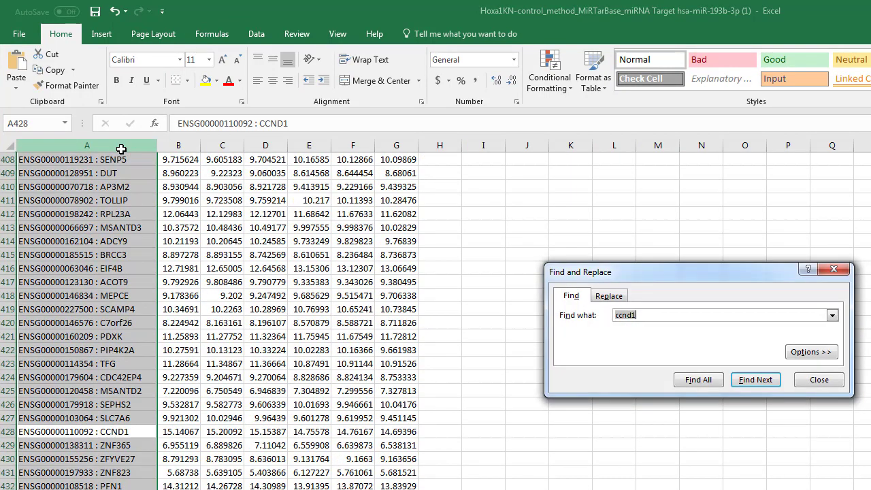
Highlight the CCND1 row and compare its control expression values with the three Hoxa1KN values
click(68, 435)
click(6, 430)
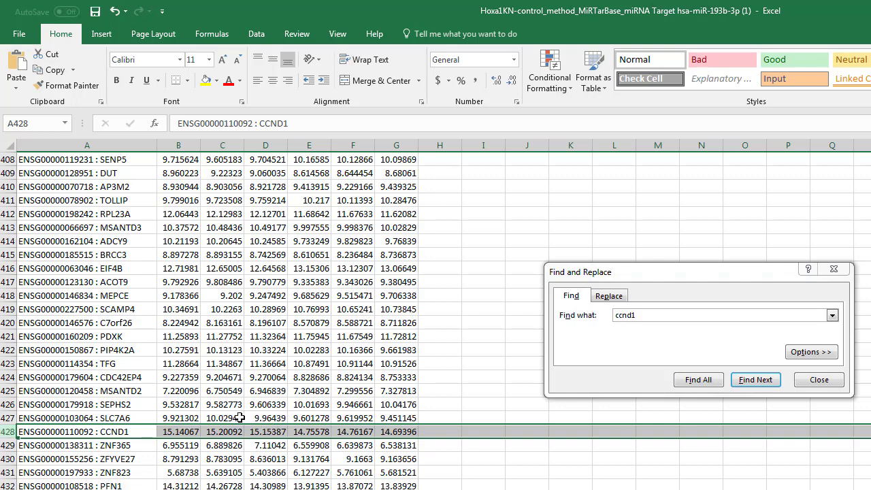
click(177, 431)
drag(297, 430, 397, 426)
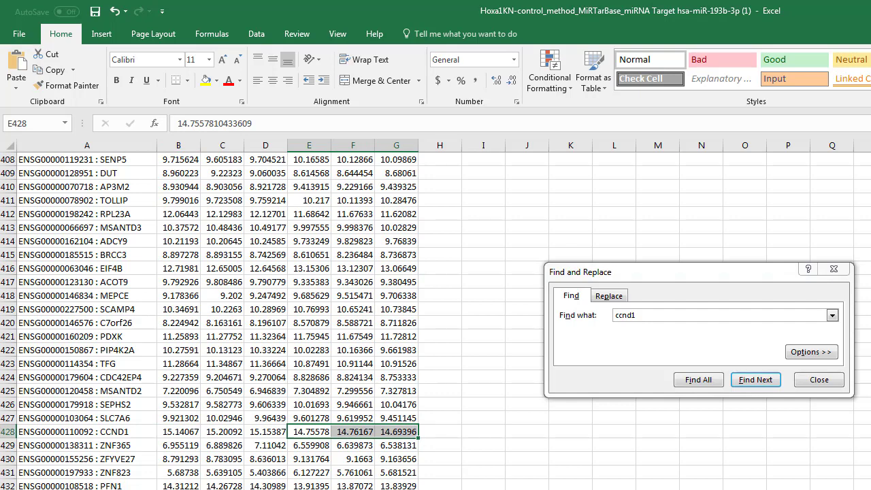
Switch to Chrome to view the PubMed abstract on MicroRNA-193b targeting cyclin D1, and return to the Excel workbook
key(alt+Tab)
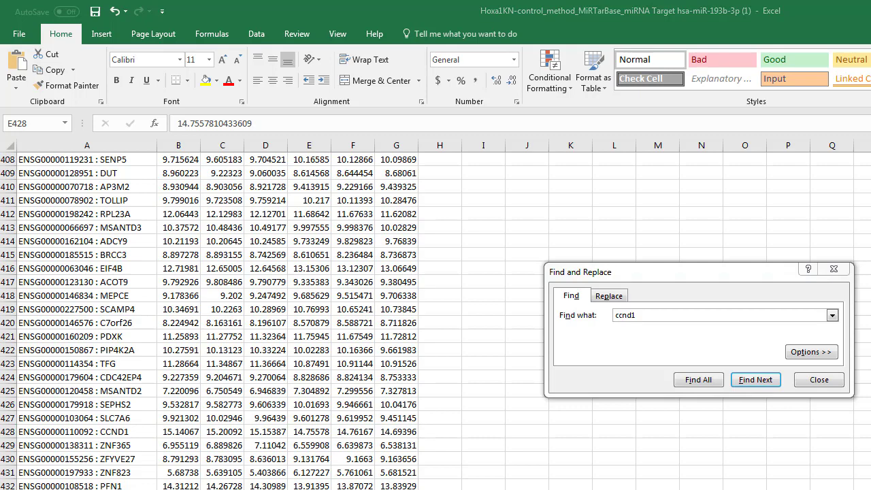
key(alt+Tab)
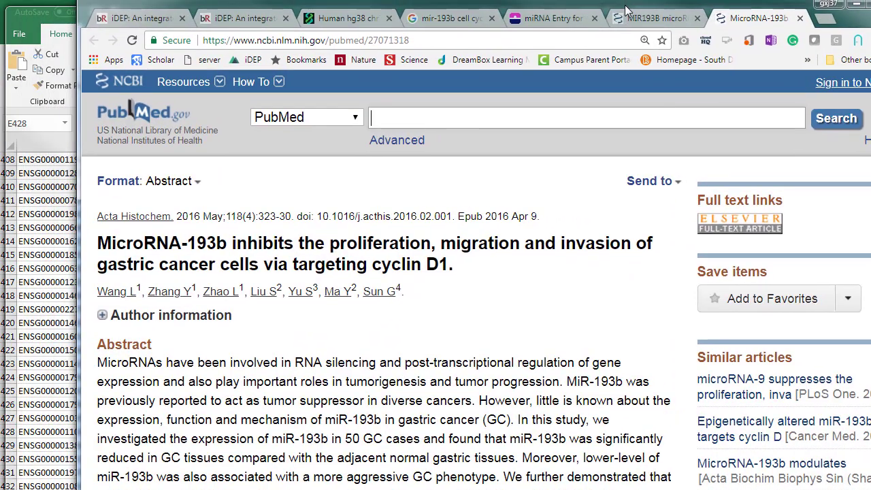
double_click(627, 10)
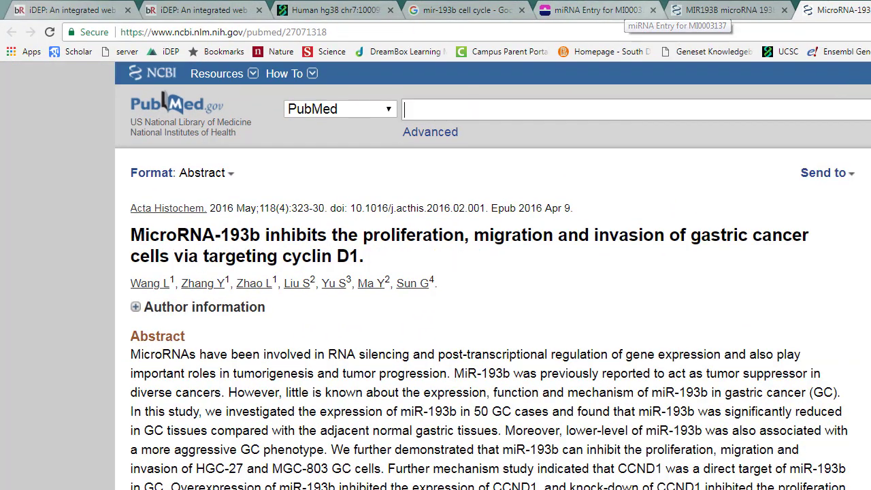
key(super+Down)
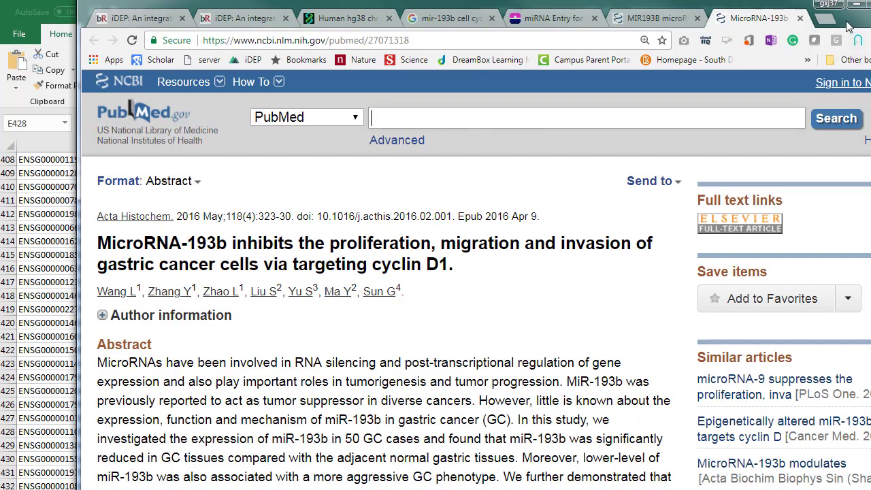
key(super+Down)
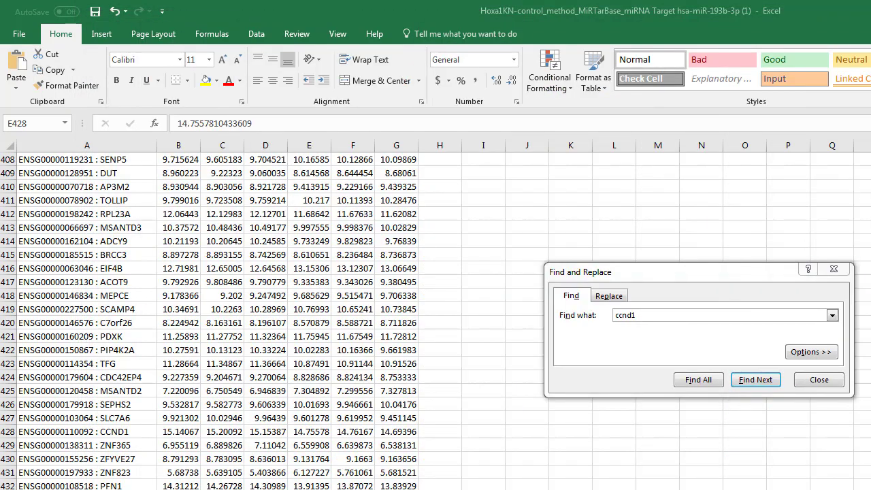
Close the search dialog and both hsa-miR-193b-3p expression workbooks without saving, returning to iDEP
click(814, 384)
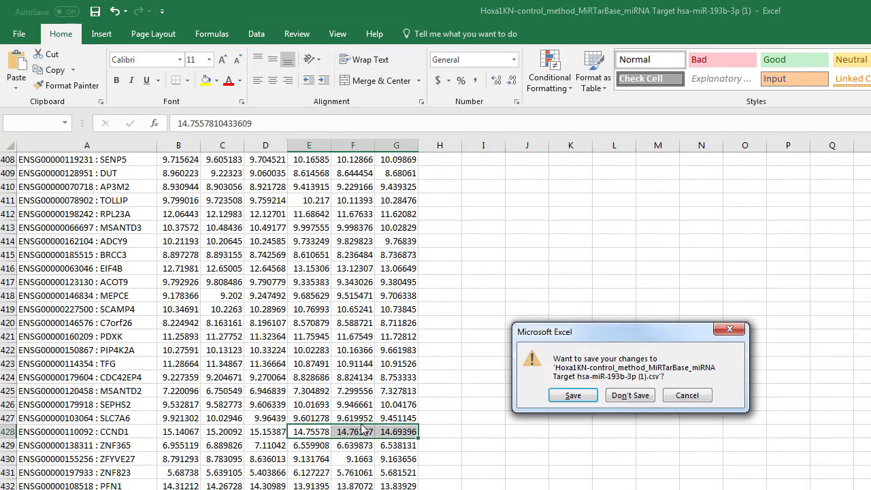
click(636, 392)
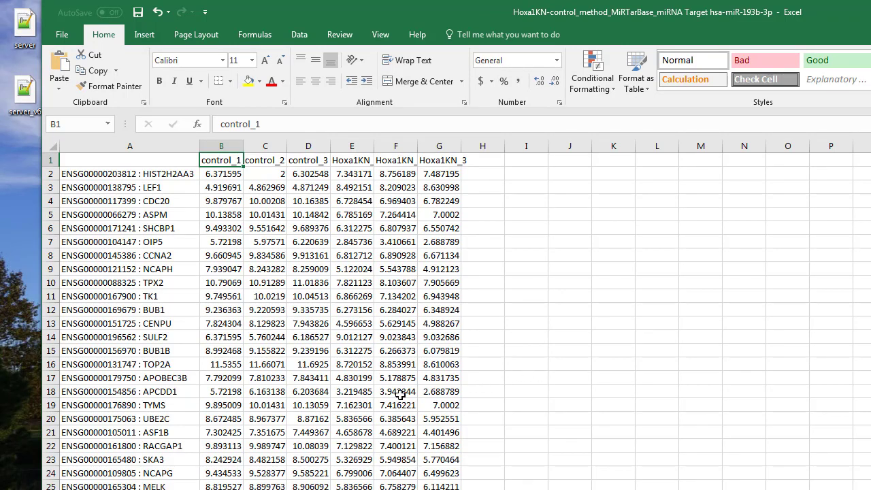
key(alt+F4)
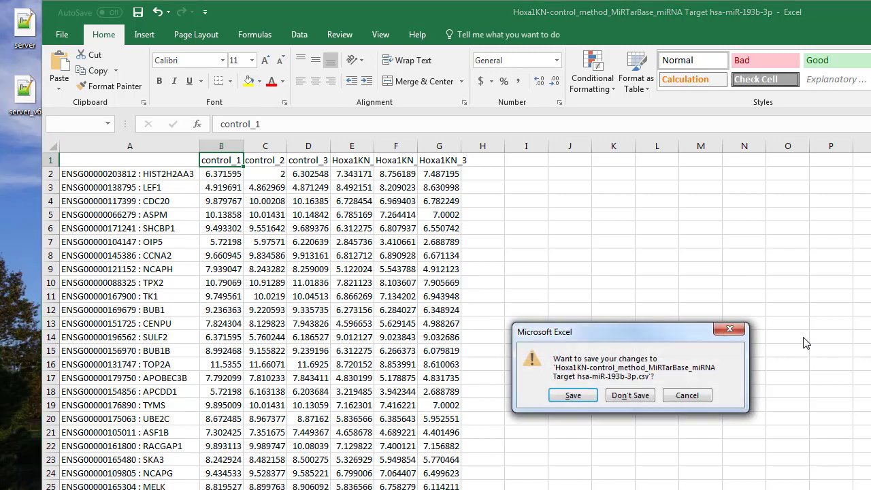
click(640, 396)
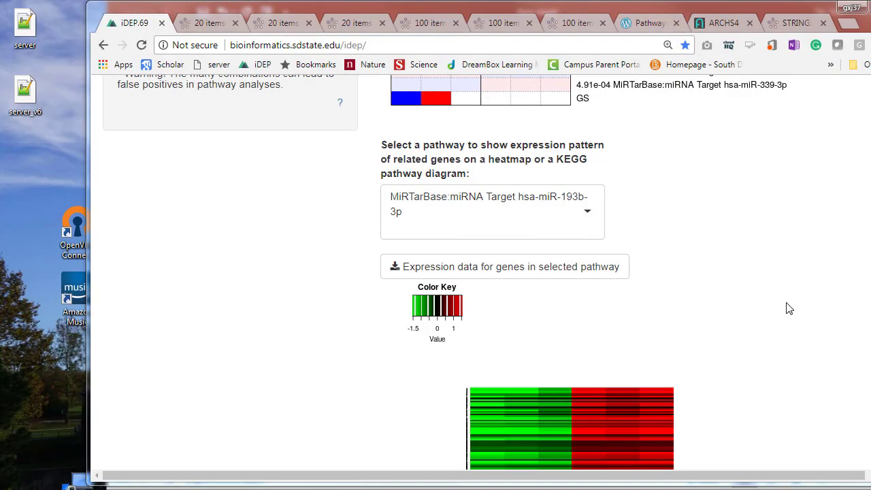
Review the PGSEA heatmap of miRNA.Target genesets from hsa-miR-193b-3p down to hsa-miR-339-3p
scroll(783, 310, up, 9)
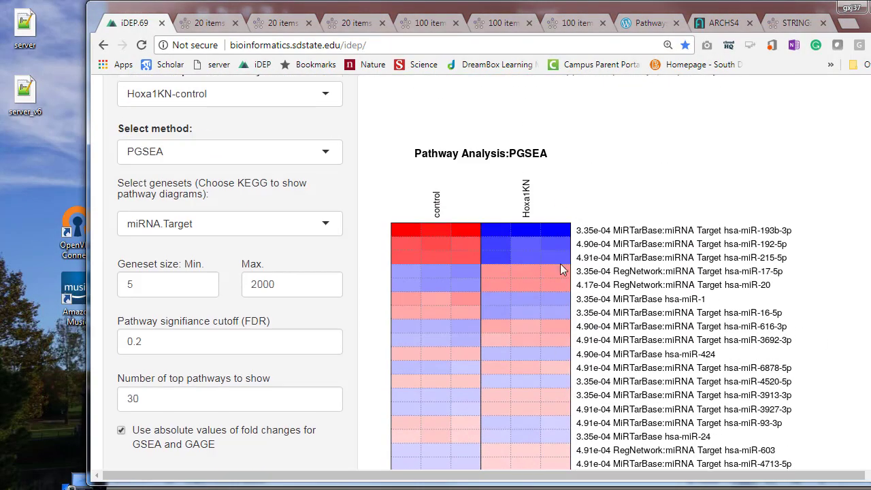
scroll(561, 264, up, 1)
scroll(789, 300, down, 4)
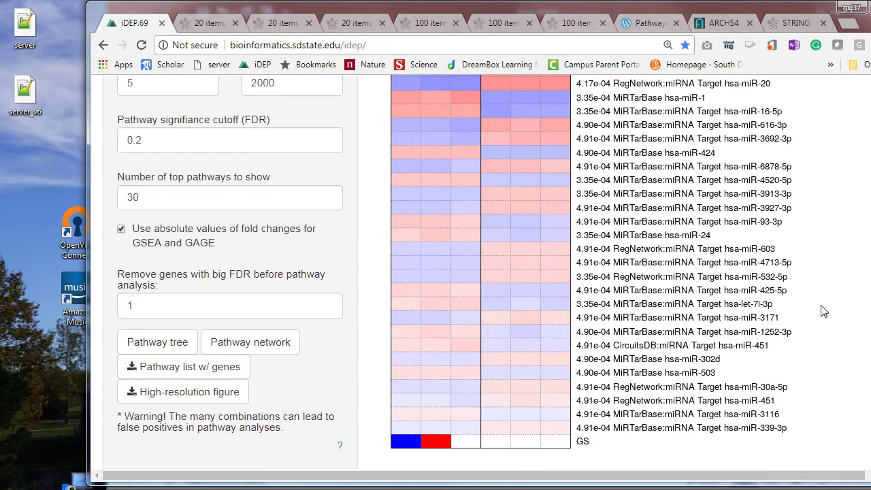
scroll(838, 338, up, 4)
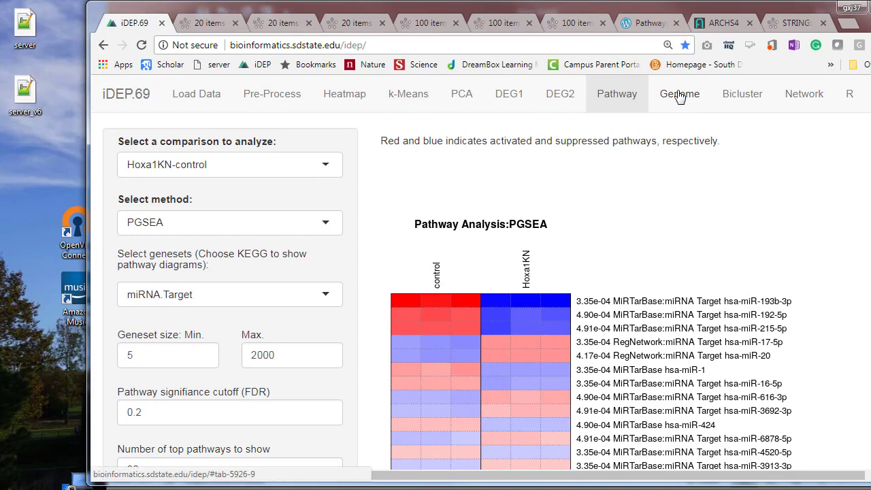
scroll(374, 401, down, 4)
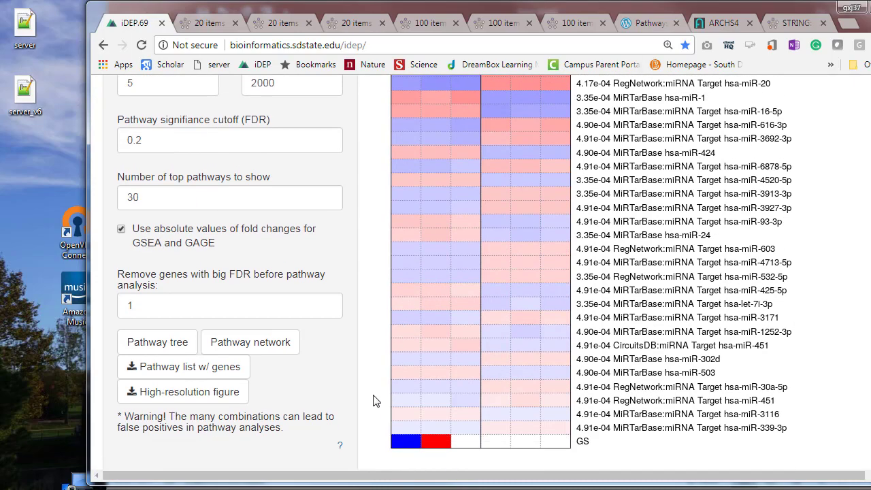
Open the Genome view and review the Hoxa1KN-control map of differentially expressed genes from chrX down to chr1
scroll(824, 272, up, 4)
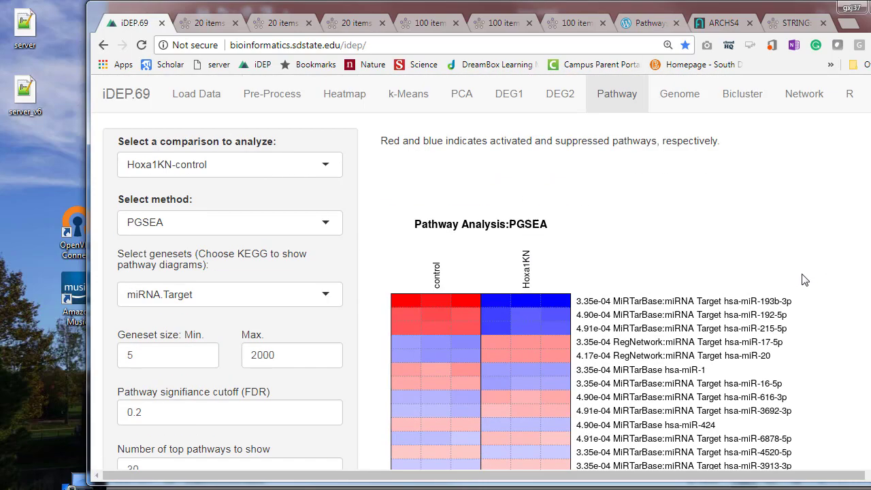
click(681, 100)
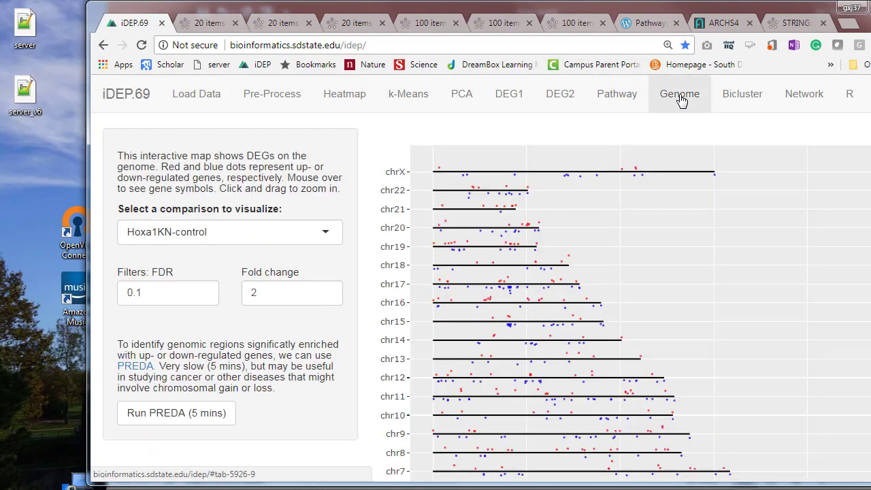
scroll(837, 273, down, 3)
mouse_move(558, 366)
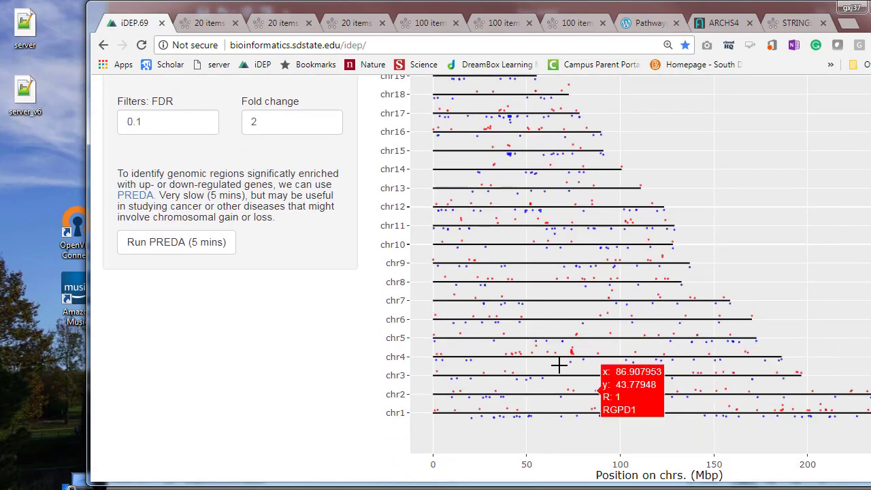
scroll(565, 381, up, 3)
scroll(769, 189, down, 3)
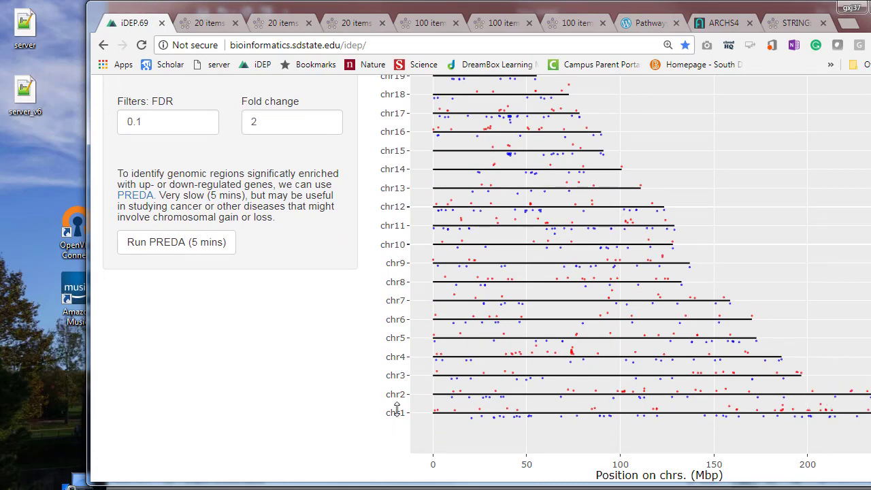
scroll(397, 408, up, 3)
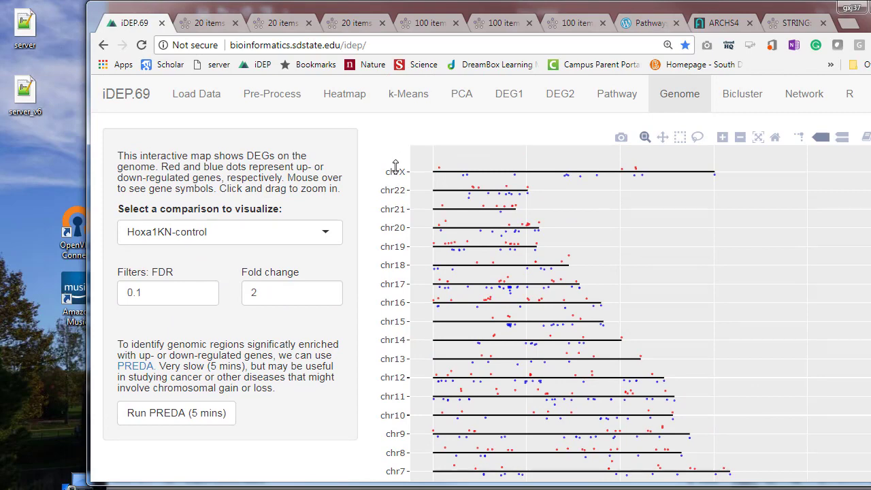
scroll(680, 350, down, 3)
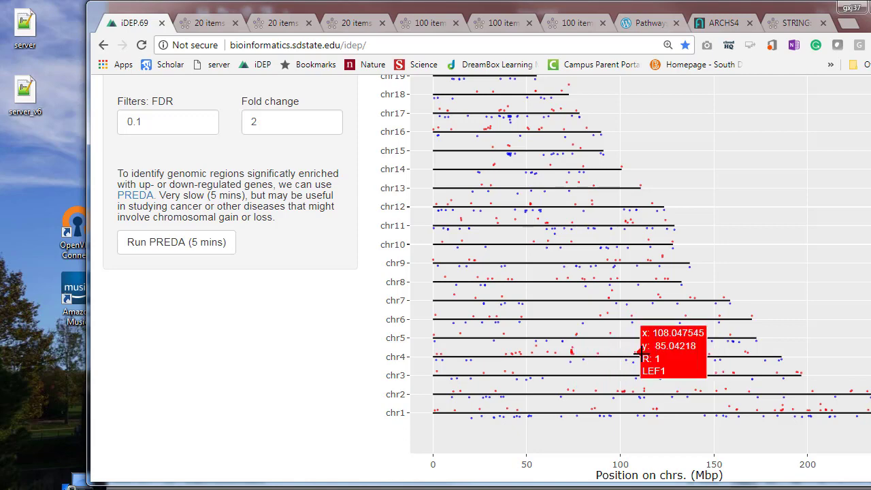
Zoom into the cluster of up-regulated genes on chr4 near 75 Mbp, inspect their gene symbols, and restore the full map
drag(567, 348, 587, 367)
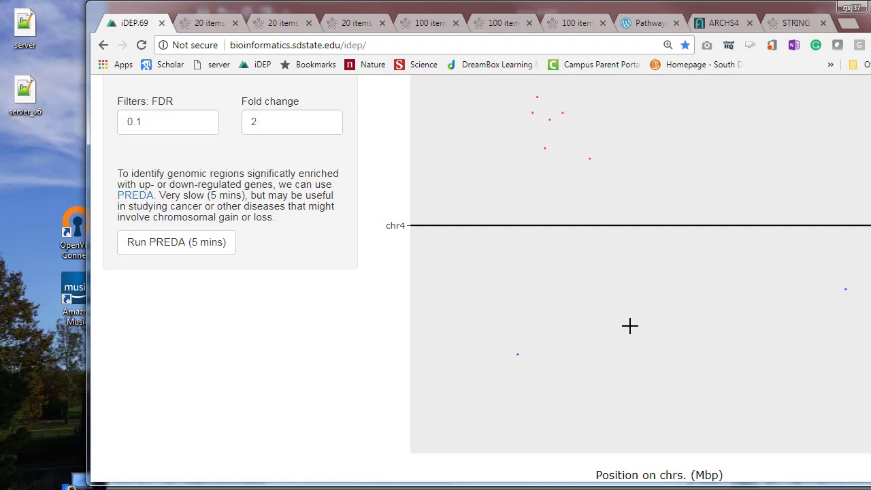
scroll(629, 326, up, 3)
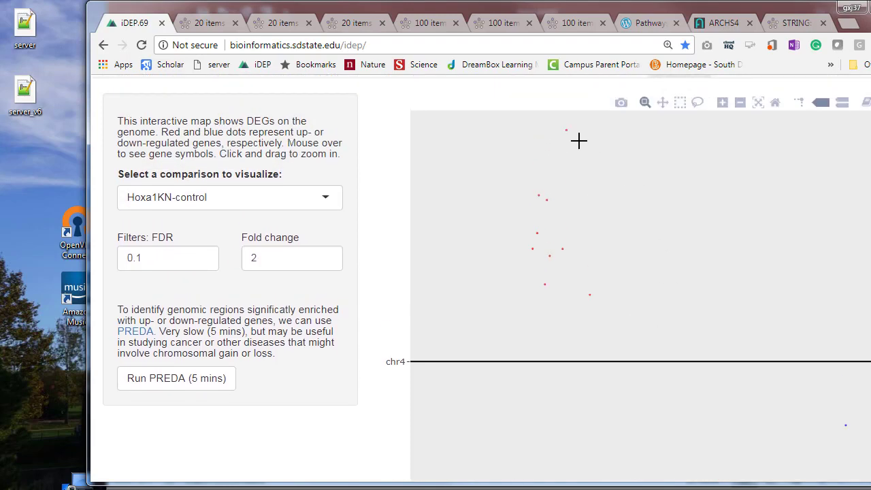
mouse_move(569, 130)
mouse_move(549, 197)
mouse_move(534, 227)
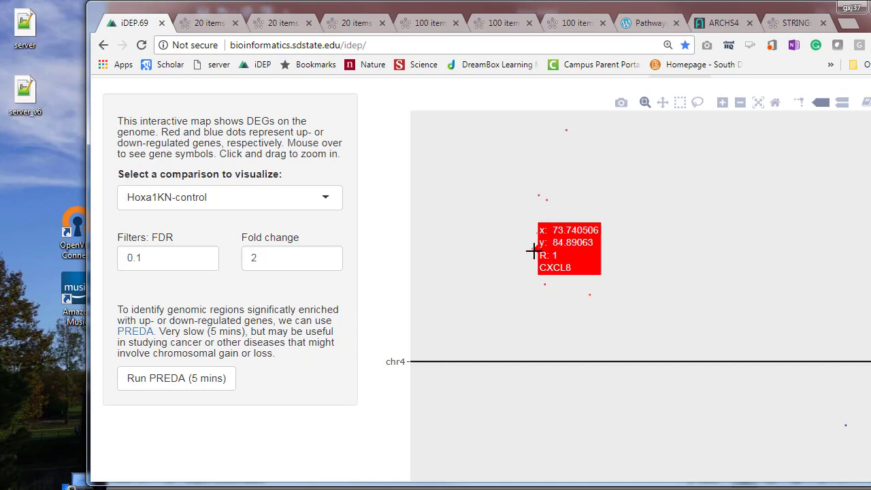
mouse_move(546, 283)
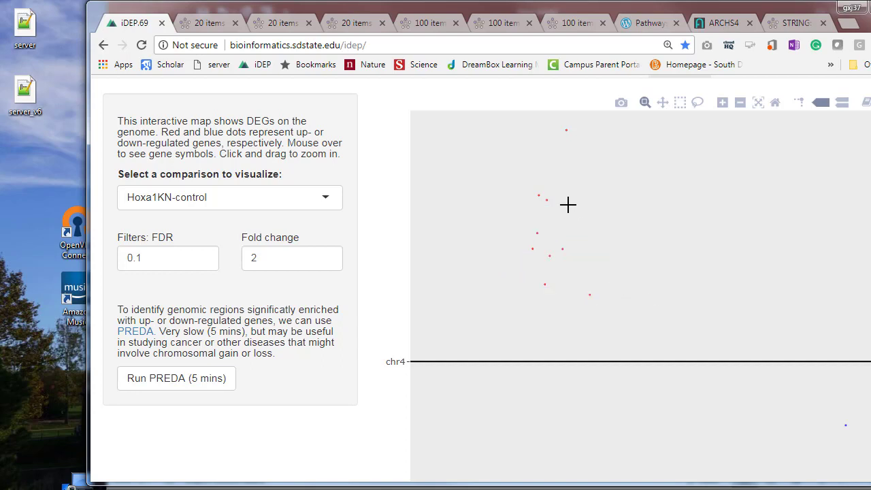
click(758, 102)
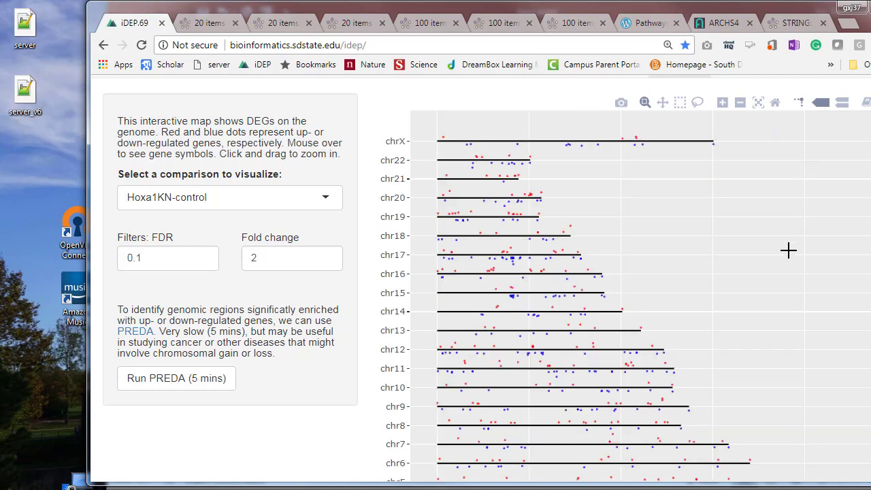
Zoom into the down-regulated gene cluster on chr15 near 40 Mbp, inspect its gene symbols, and restore the full map
drag(505, 283, 520, 304)
scroll(511, 365, down, 2)
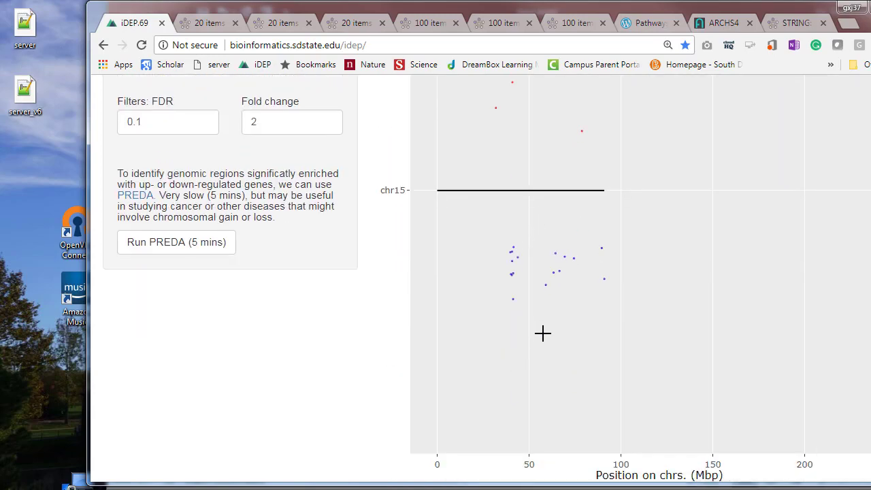
drag(485, 175, 621, 320)
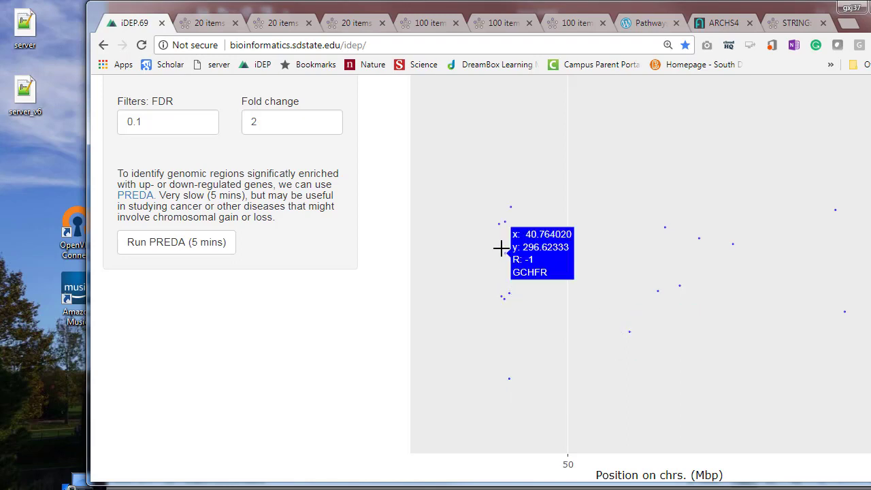
scroll(773, 149, up, 3)
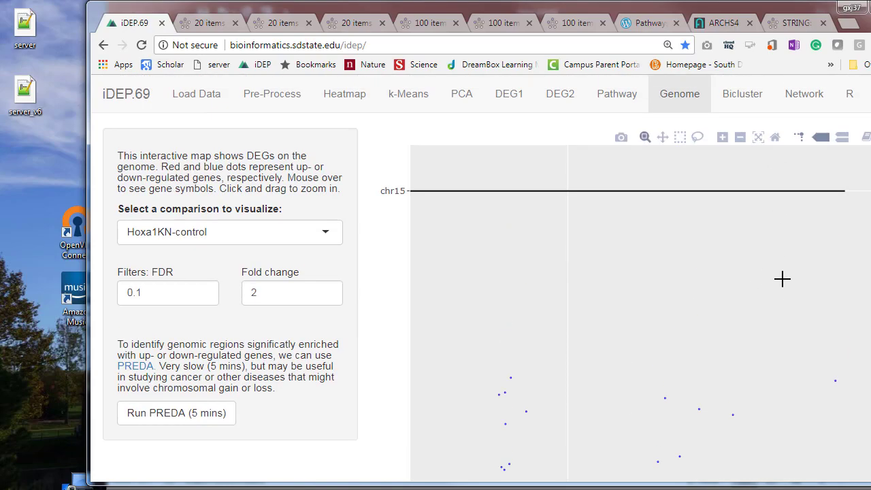
click(758, 136)
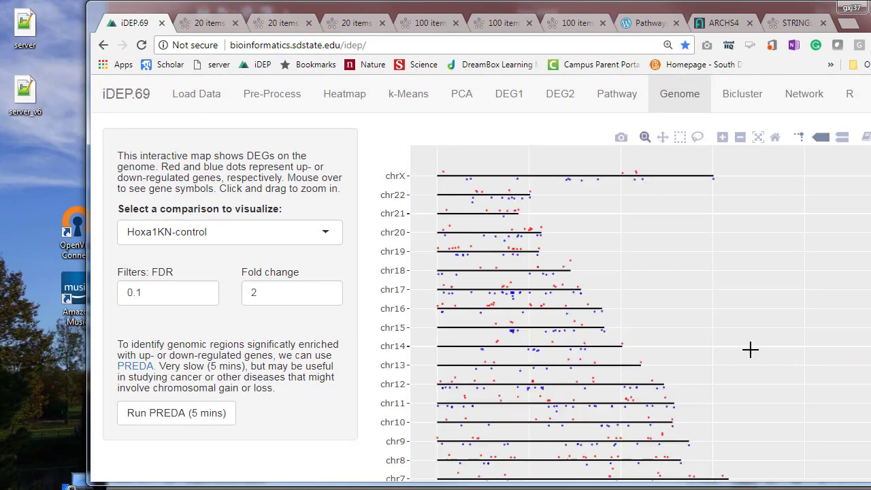
Run PREDA on the Hoxa1KN-control comparison and look through the resulting plot of differentially expressed genomic loci
scroll(750, 350, down, 2)
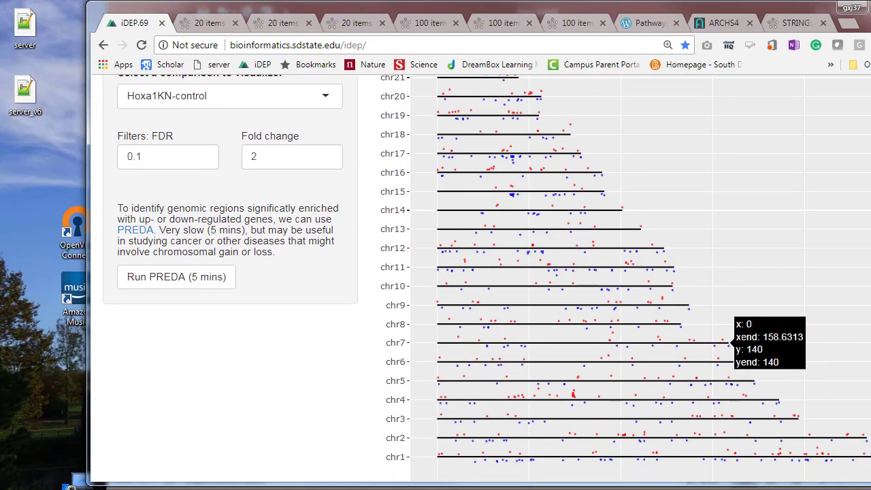
scroll(740, 342, up, 1)
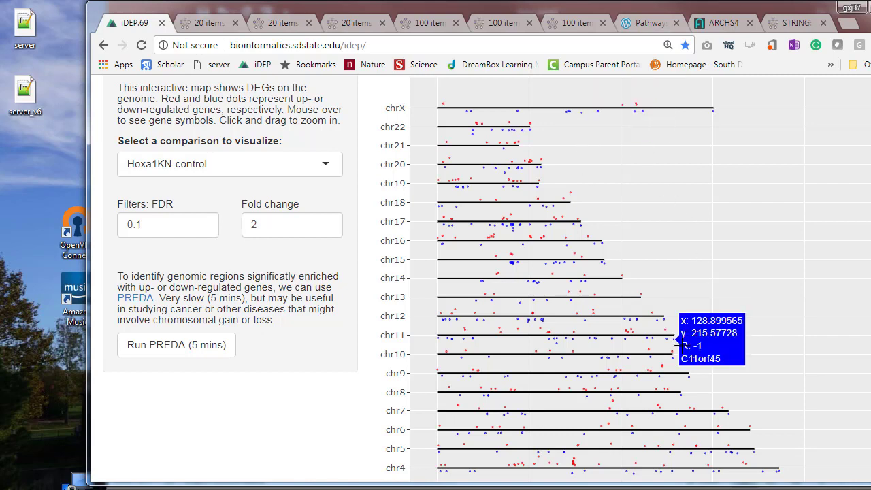
mouse_move(571, 311)
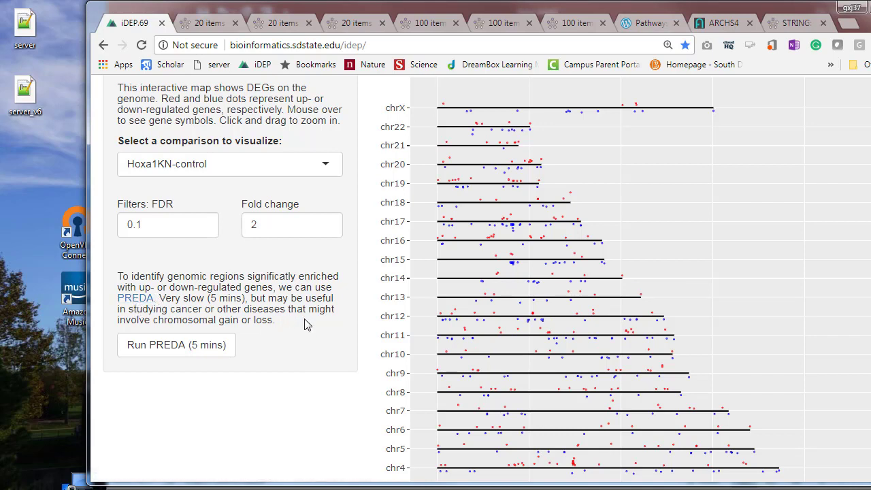
mouse_move(447, 316)
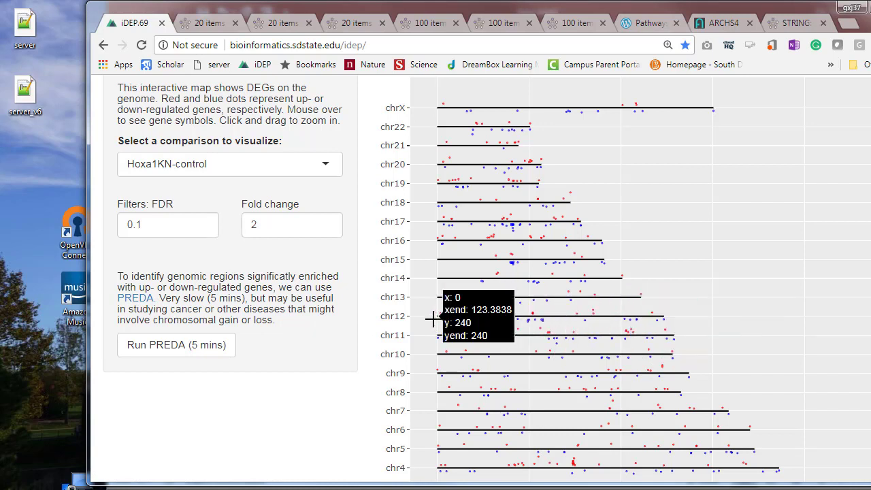
click(210, 350)
scroll(728, 299, down, 2)
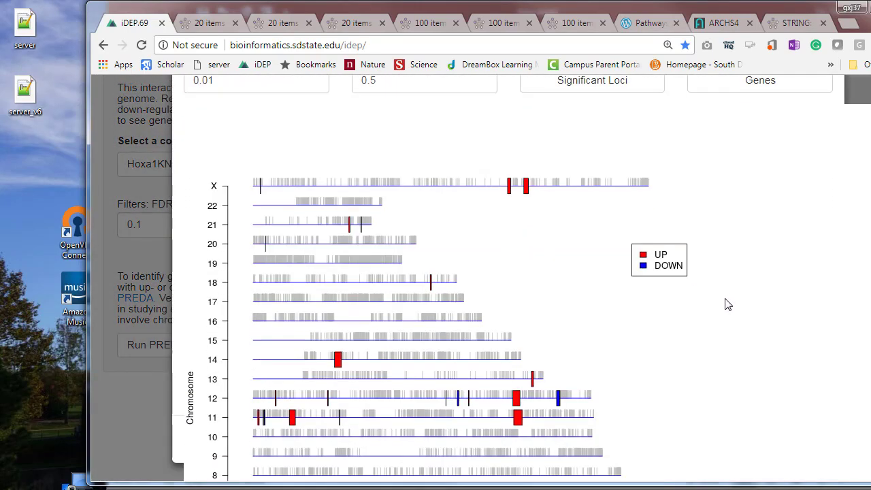
scroll(677, 325, down, 4)
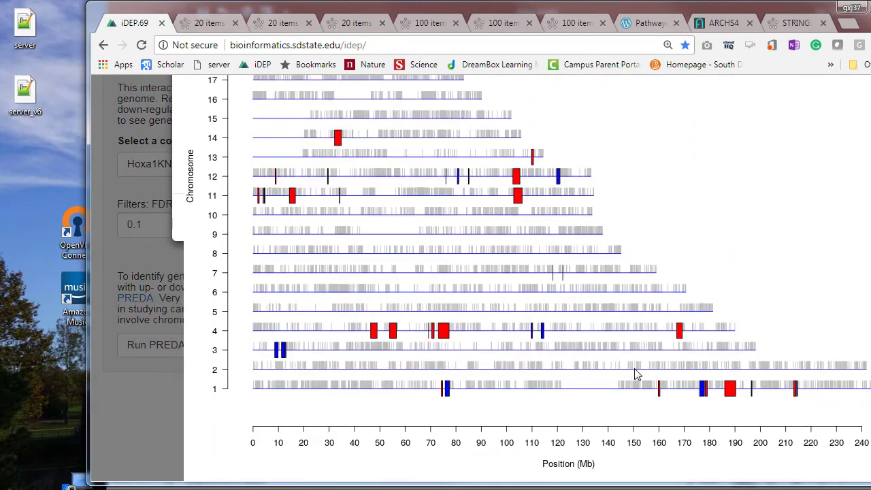
Check the PREDA minimum FDR and statistic settings, and examine the up- and down-regulated regions across the chromosomes, including chromosome 4
scroll(499, 401, up, 6)
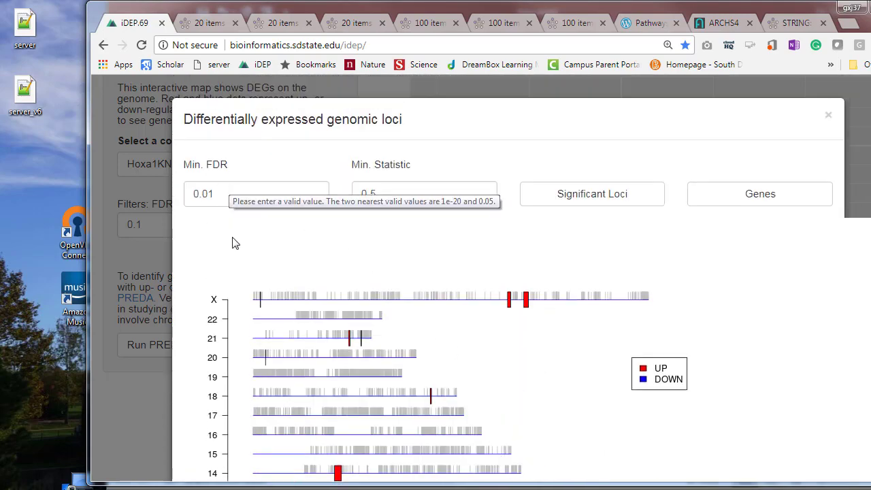
scroll(361, 385, down, 4)
scroll(390, 385, down, 3)
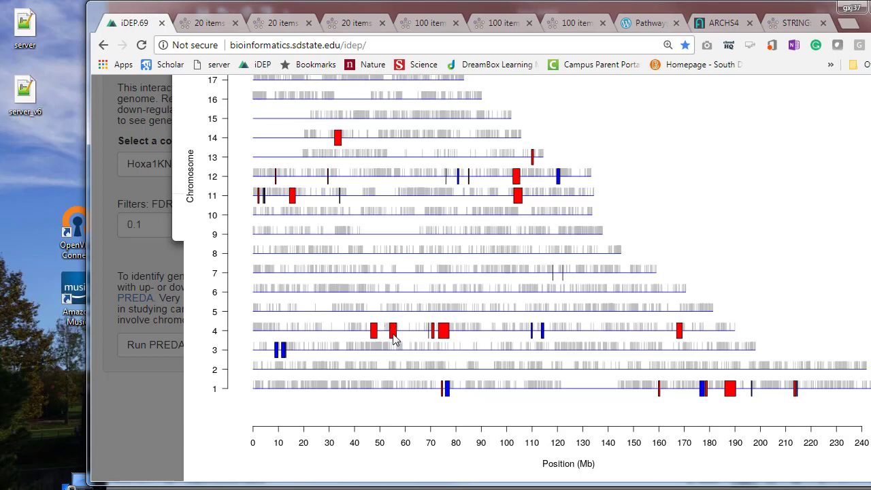
scroll(437, 364, up, 7)
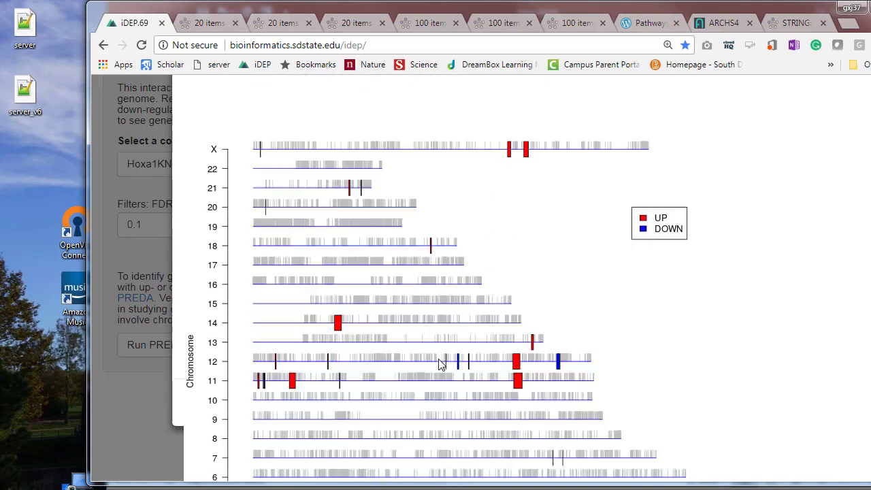
scroll(441, 368, down, 3)
scroll(442, 370, down, 1)
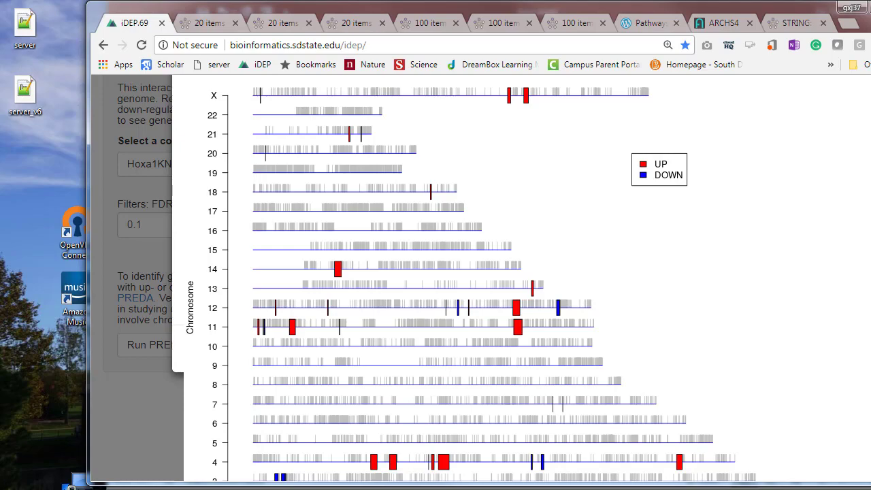
View Figure 13 on PREDA and Down syndrome in the bioRxiv iDEP paper in the other Chrome window, and return to iDEP
drag(870, 194, 330, 15)
scroll(474, 201, down, 12)
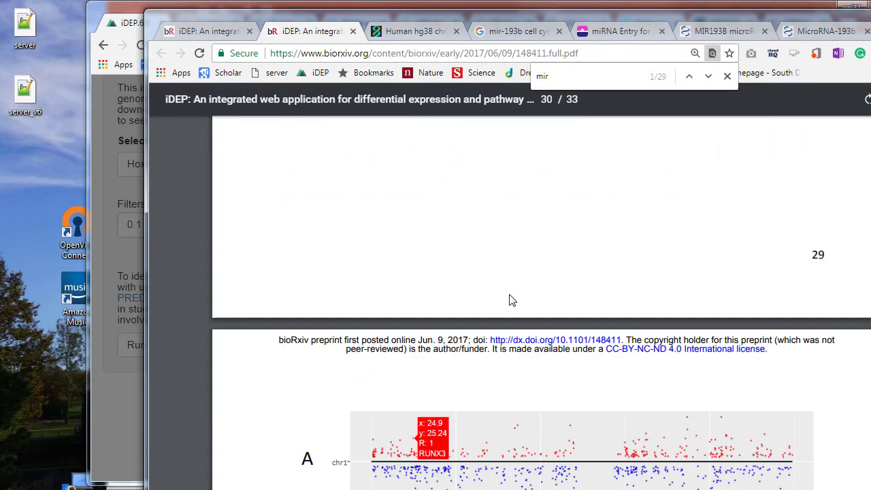
scroll(515, 298, down, 10)
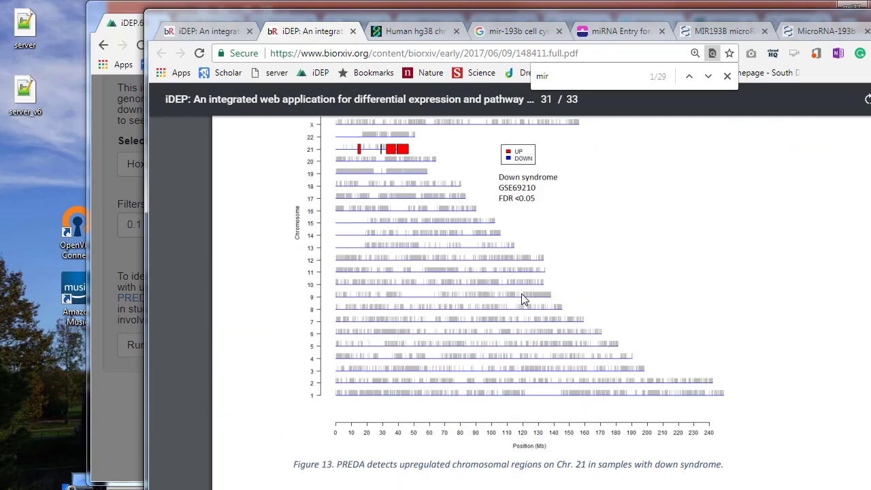
scroll(521, 297, up, 1)
scroll(521, 297, down, 3)
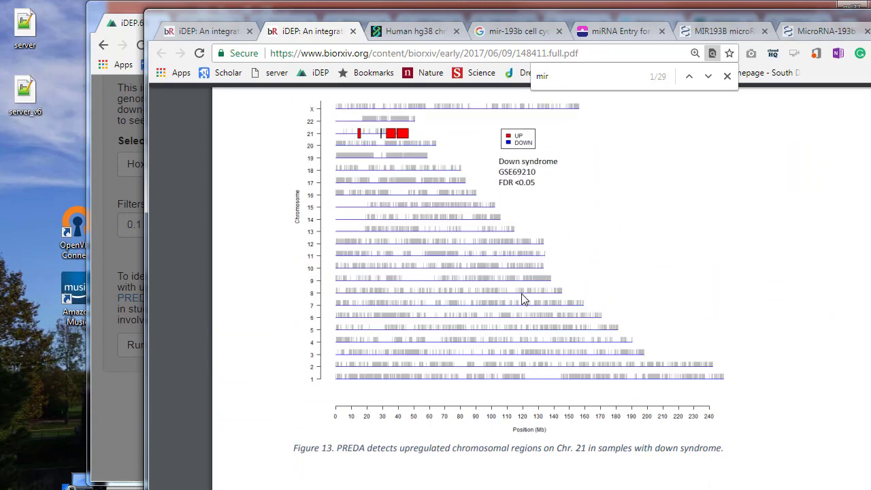
scroll(522, 297, up, 1)
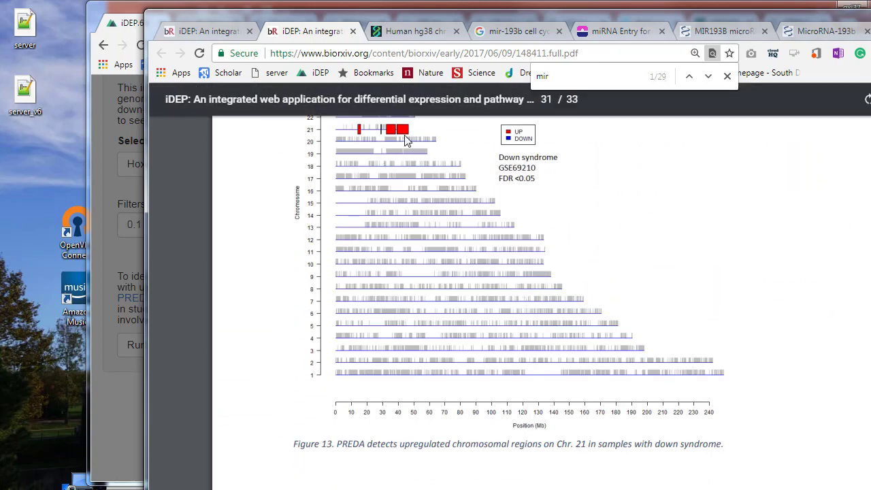
scroll(441, 198, up, 2)
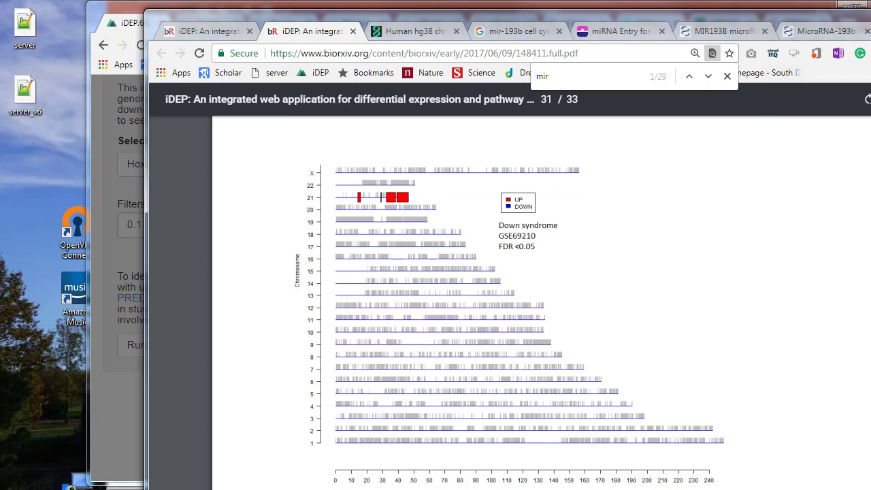
click(870, 13)
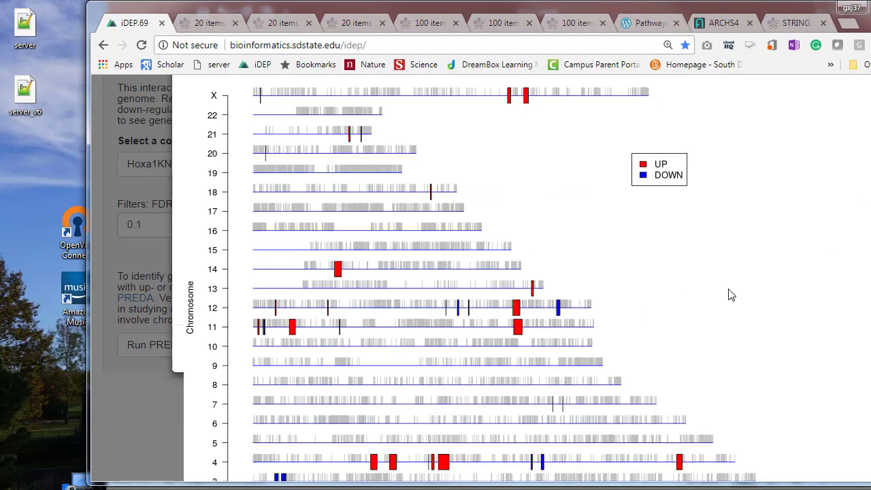
View the significant loci from the PREDA results, and switch to the Bicluster analysis
scroll(721, 354, up, 3)
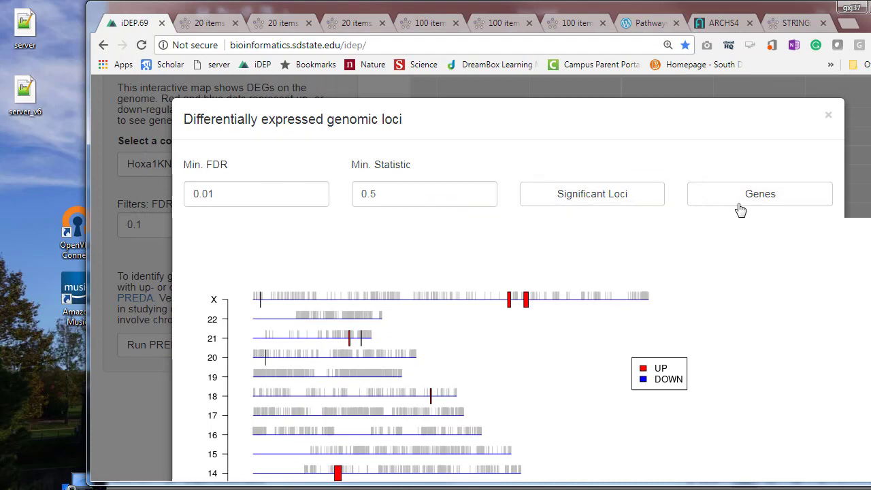
click(572, 202)
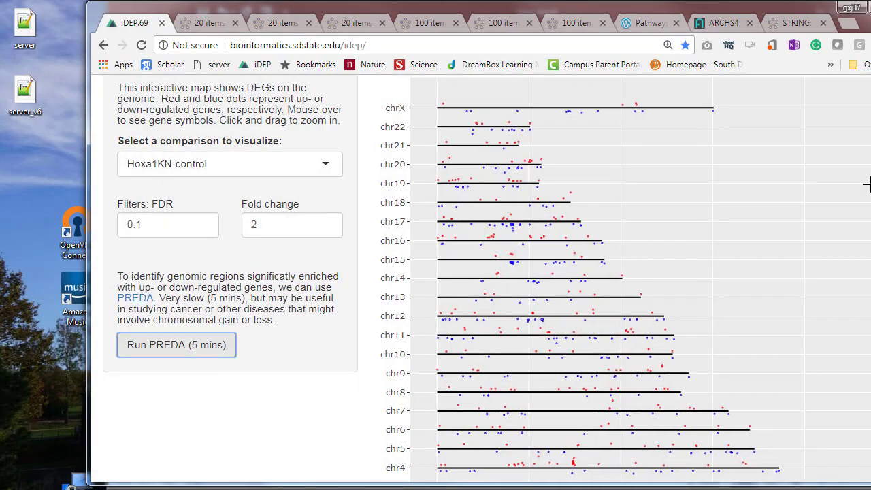
scroll(638, 340, up, 1)
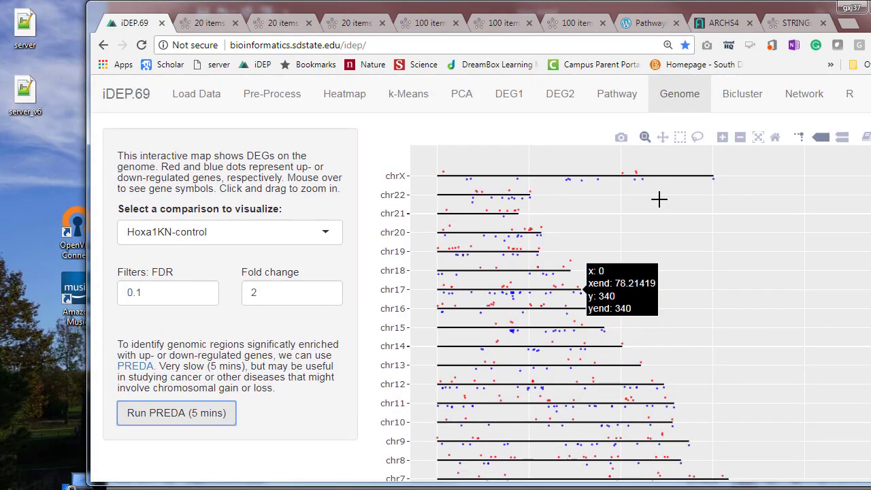
click(735, 100)
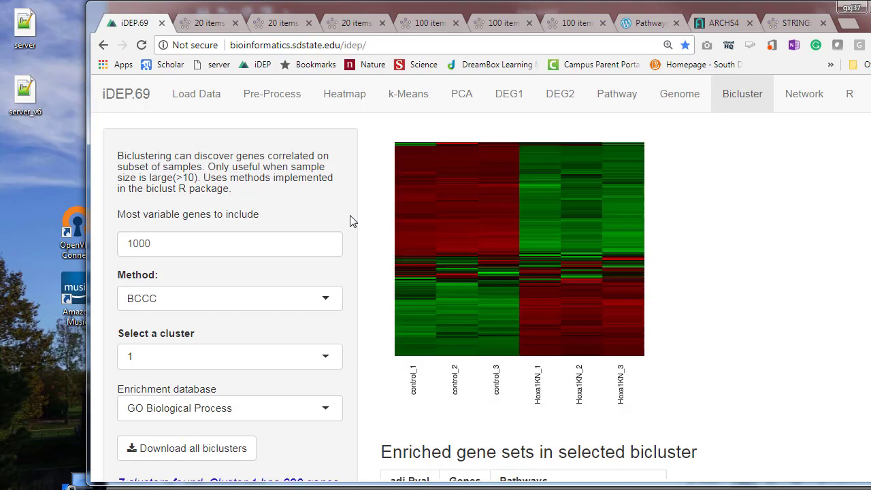
Review the loaded read counts table, highlighting Ensembl gene IDs and the sample counts in the first rows
click(200, 99)
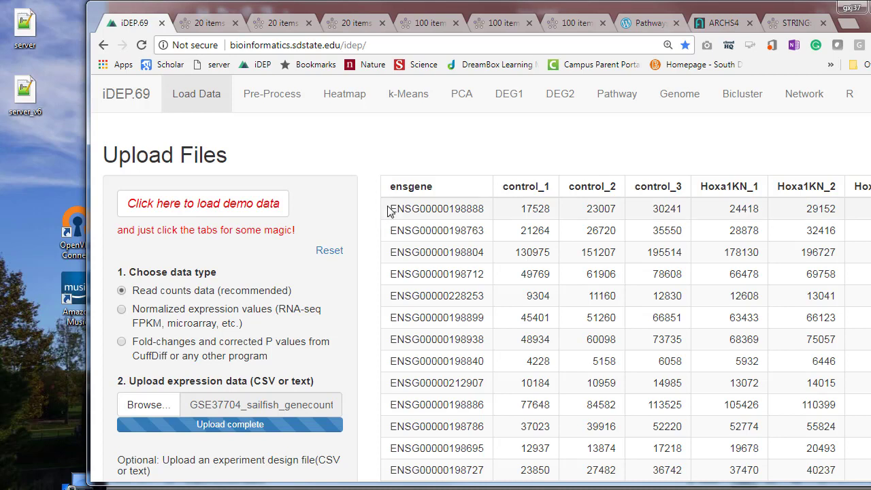
drag(389, 212, 442, 213)
drag(397, 230, 449, 236)
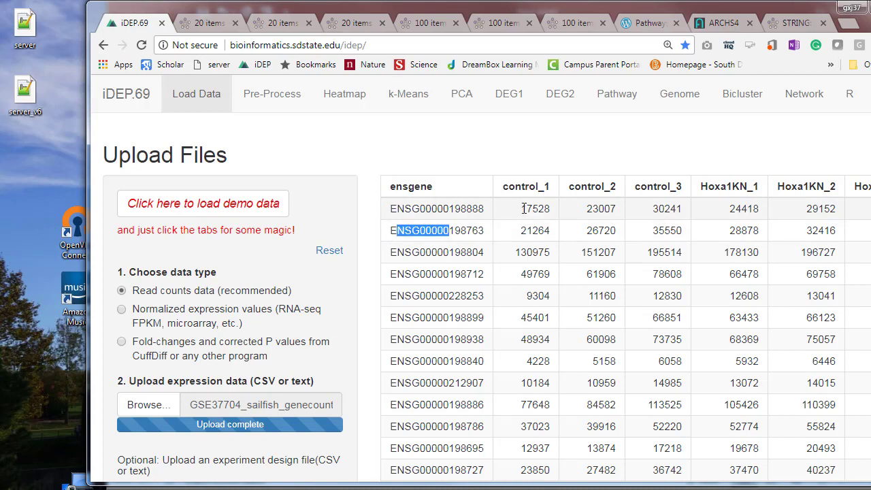
drag(524, 208, 669, 230)
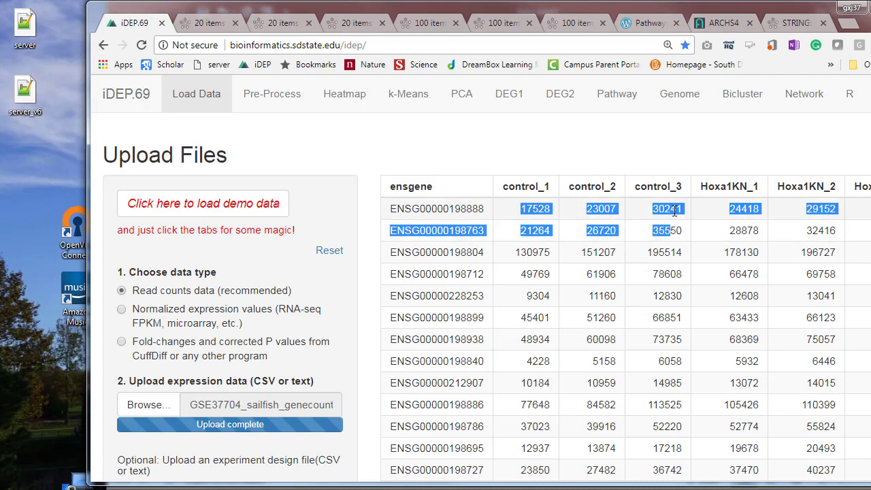
click(682, 232)
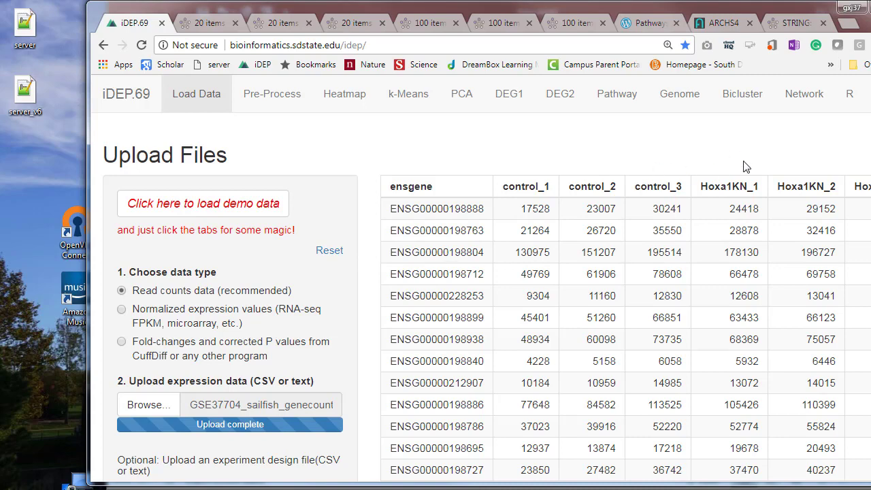
Return to the Bicluster analysis and examine cluster 1's heatmap, cluster summary, enriched gene sets and gene list
click(741, 106)
scroll(382, 350, down, 3)
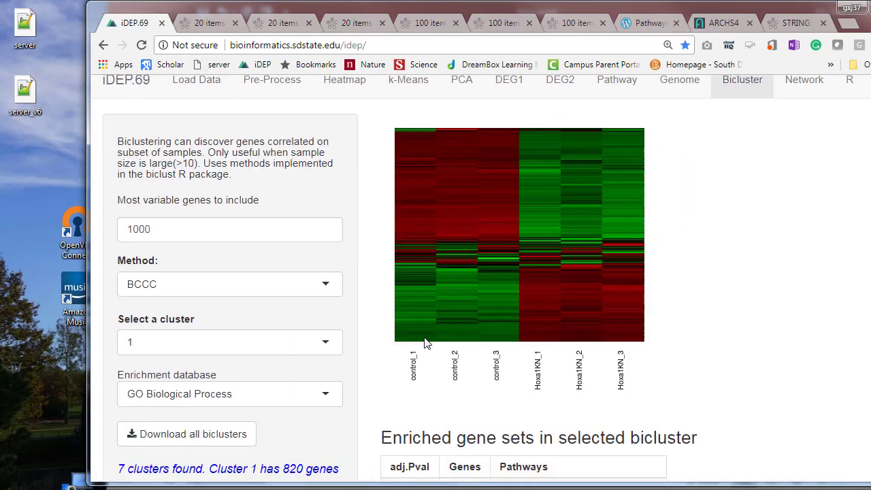
scroll(382, 349, up, 2)
scroll(374, 351, up, 2)
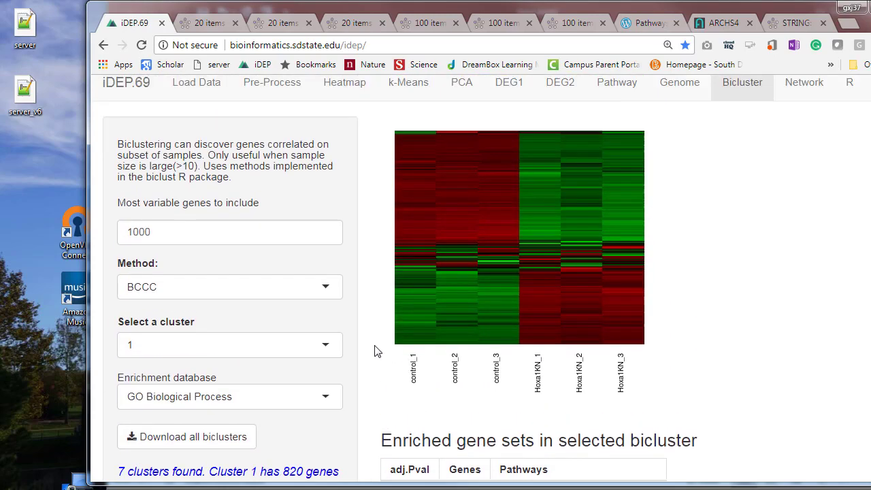
scroll(374, 351, down, 3)
scroll(375, 353, up, 1)
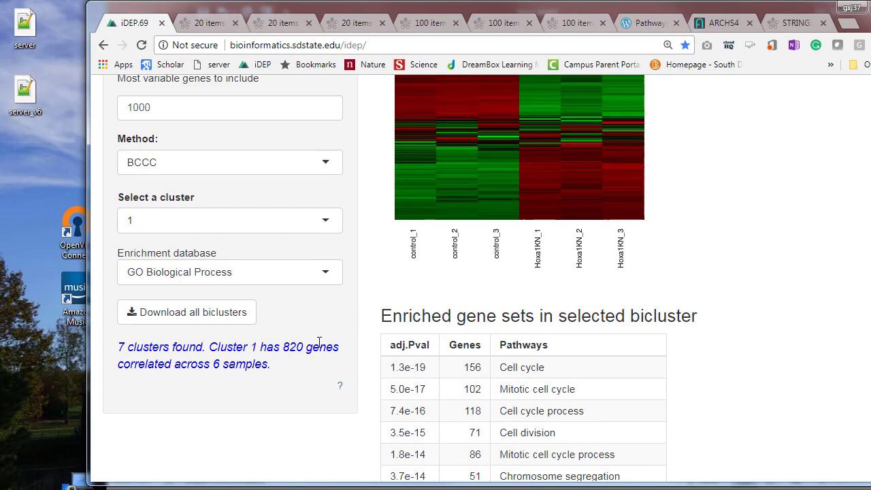
scroll(381, 340, up, 1)
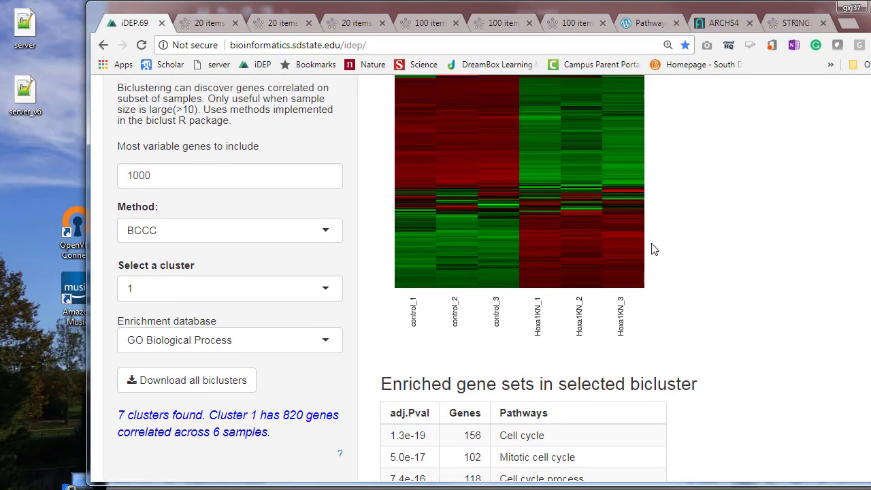
scroll(652, 249, down, 8)
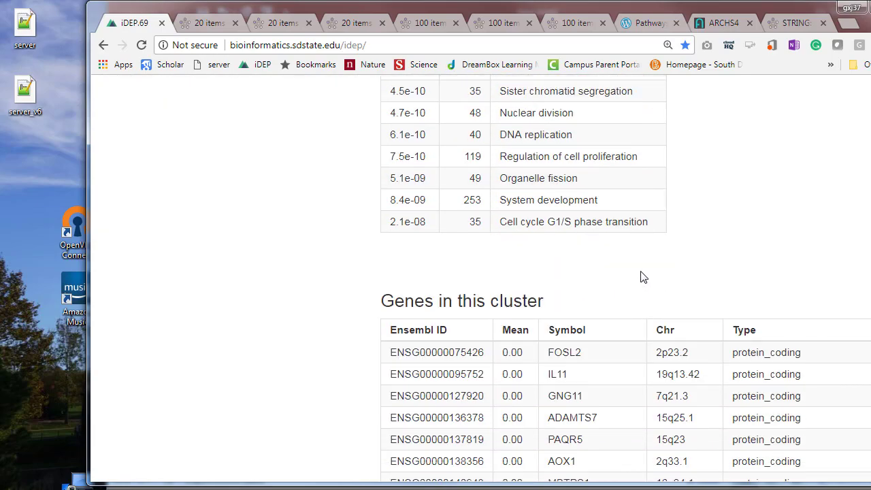
scroll(640, 279, up, 5)
scroll(593, 298, down, 4)
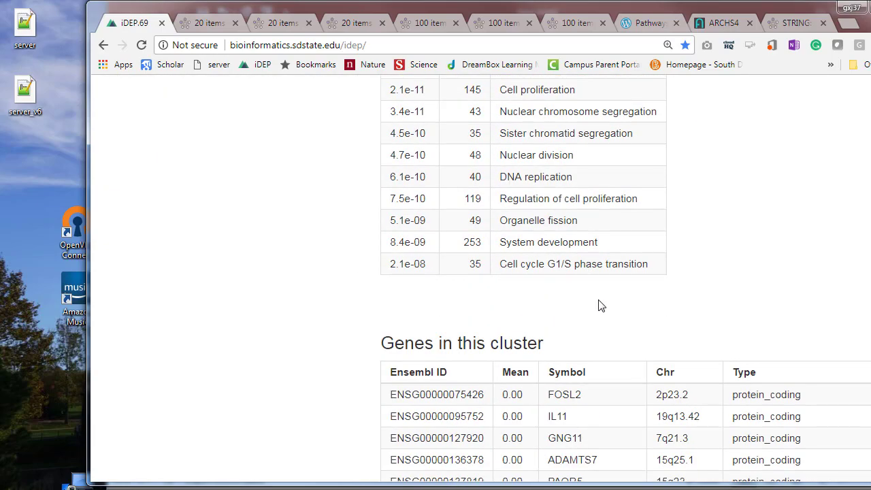
scroll(599, 306, down, 3)
scroll(541, 184, up, 1)
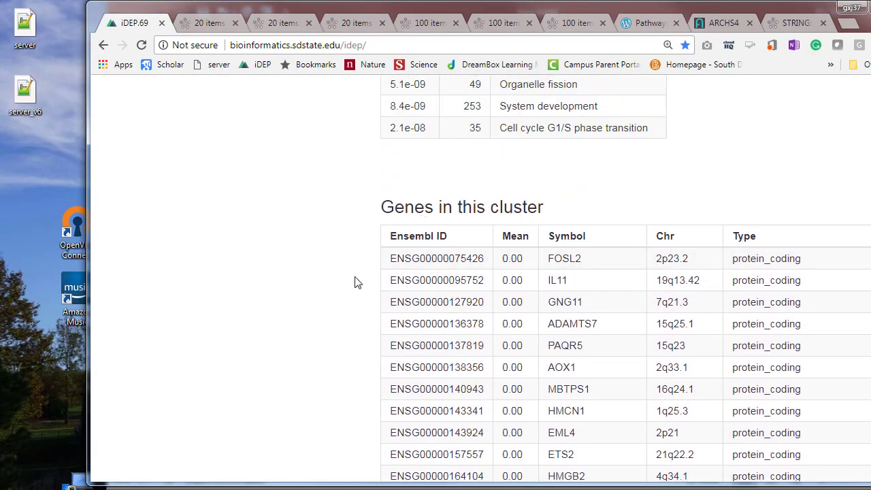
scroll(381, 280, up, 10)
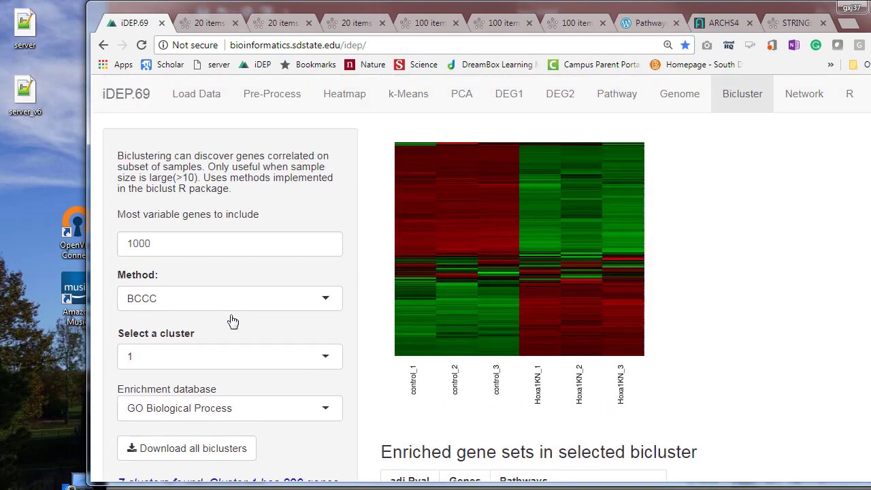
Select bicluster 2 and examine its heatmap and enriched GO Biological Process gene sets
click(227, 357)
click(203, 398)
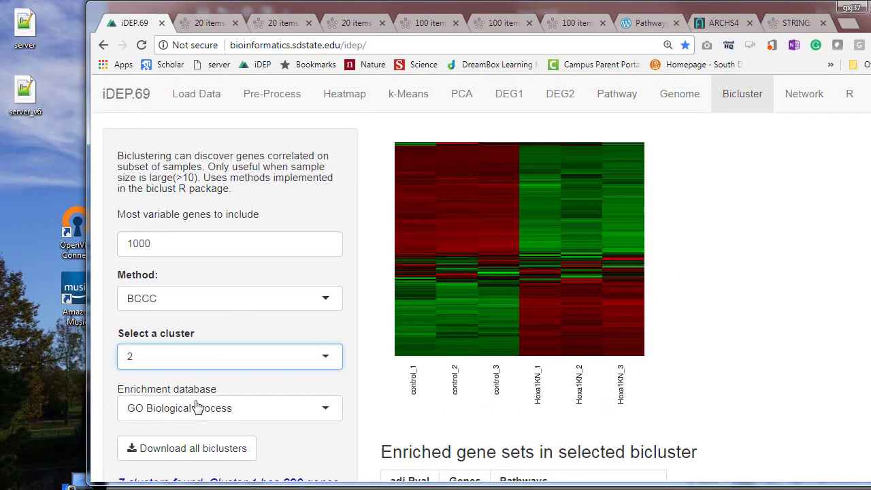
scroll(364, 375, down, 5)
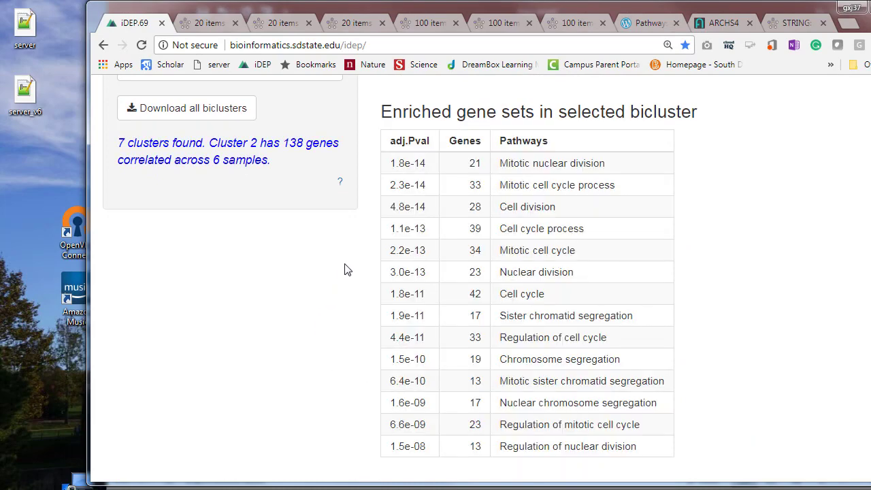
scroll(393, 269, up, 4)
scroll(408, 267, up, 1)
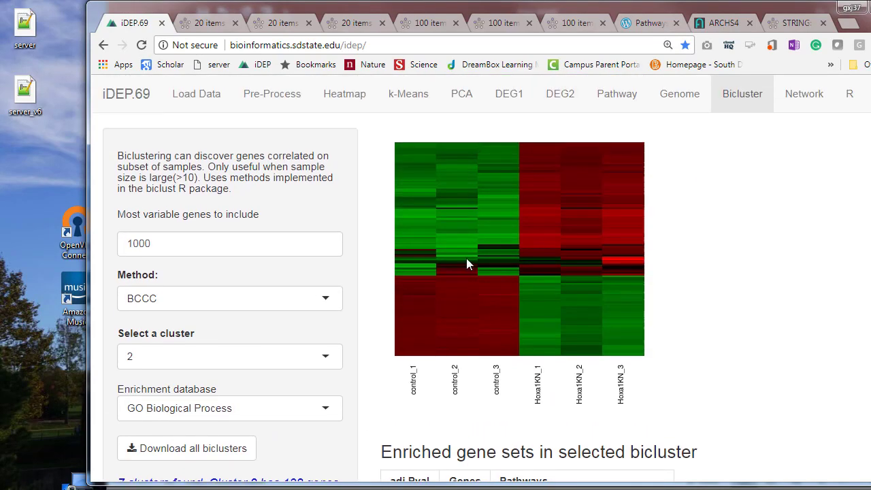
scroll(561, 278, down, 3)
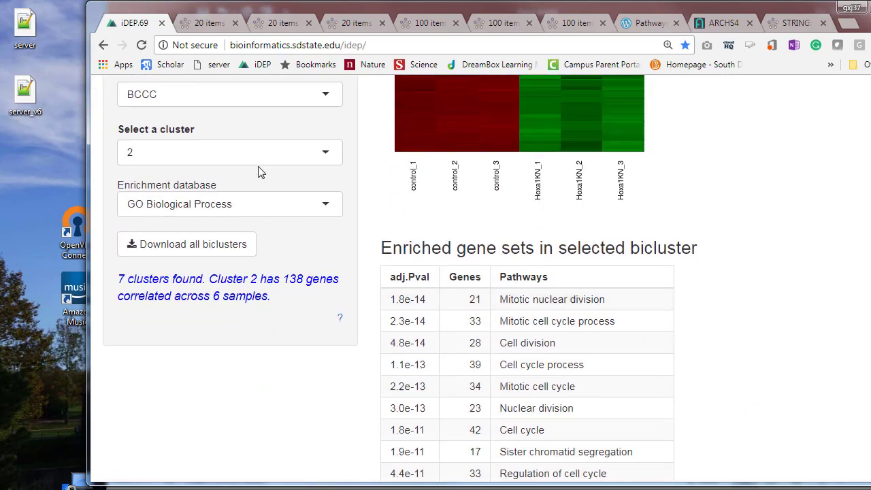
Select bicluster 4 and look over its heatmap, correlated samples and enrichment result
click(265, 148)
click(170, 239)
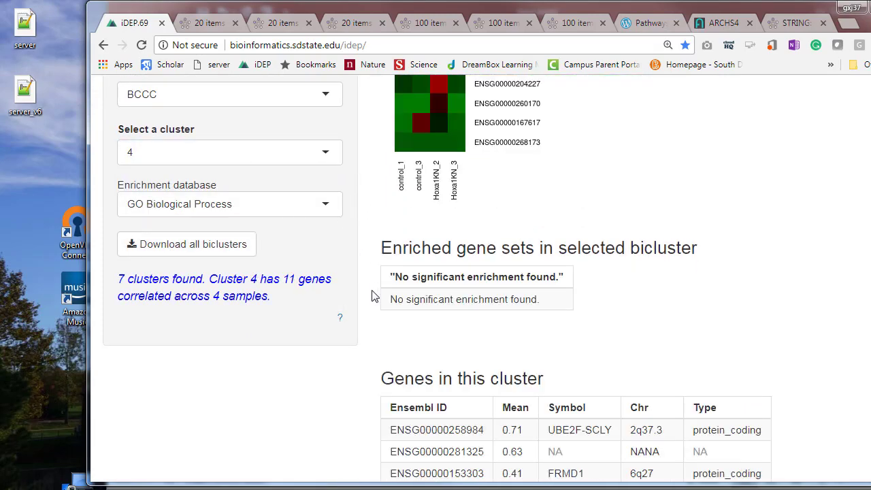
scroll(371, 307, up, 2)
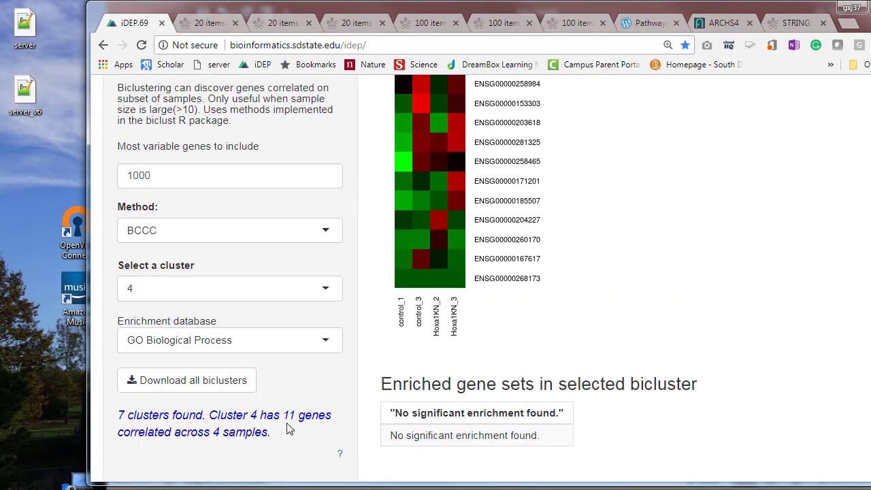
scroll(636, 245, up, 1)
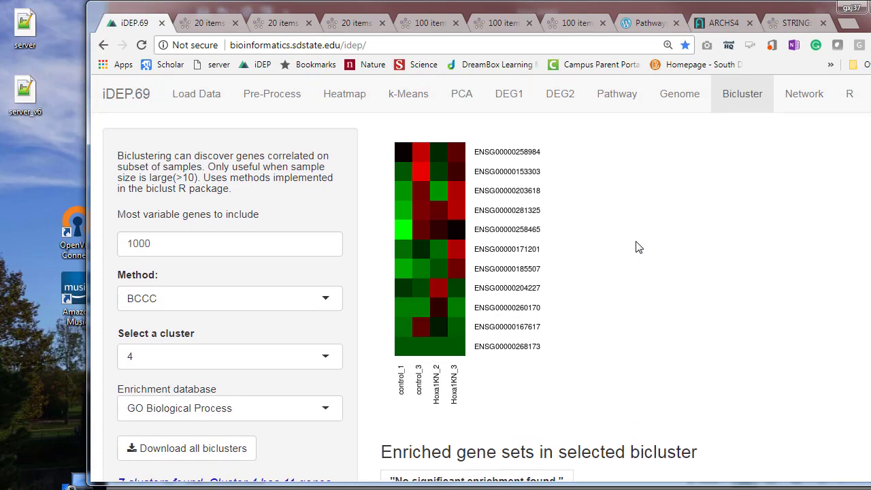
scroll(572, 286, down, 2)
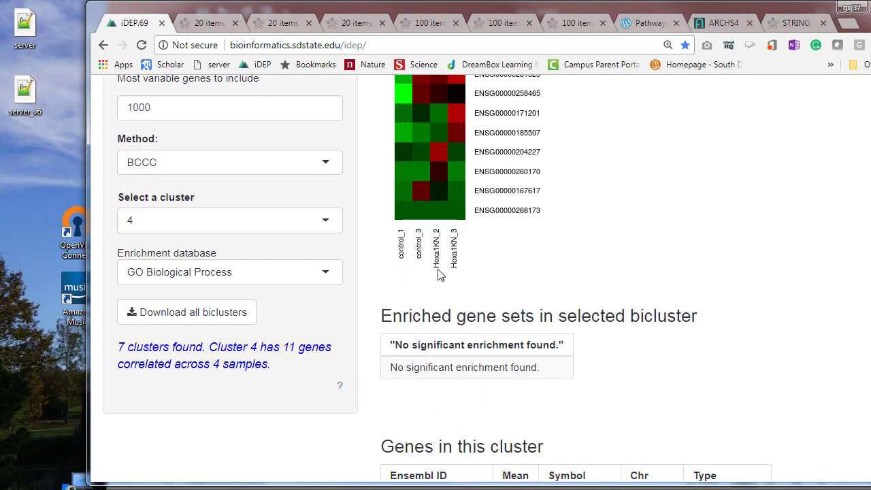
scroll(459, 248, up, 2)
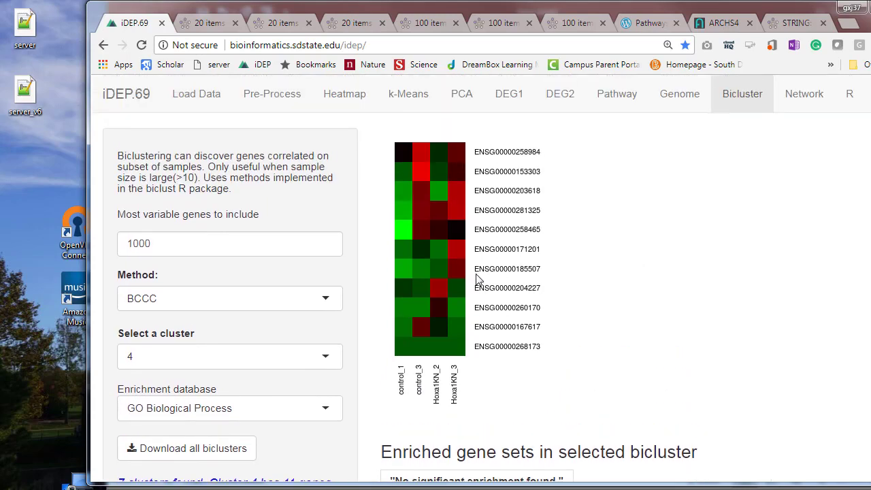
Look through the available biclustering methods, read the references on the iDEP biclustering help page, and return to iDEP
click(269, 300)
scroll(272, 350, down, 3)
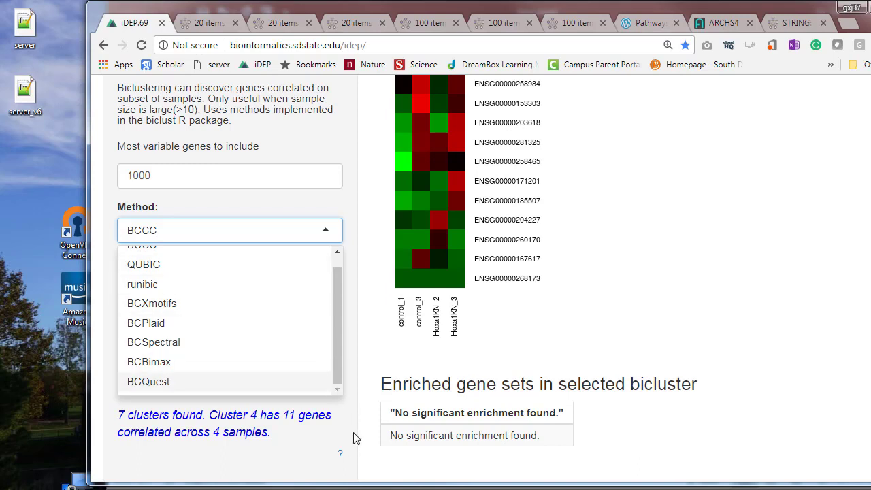
click(340, 454)
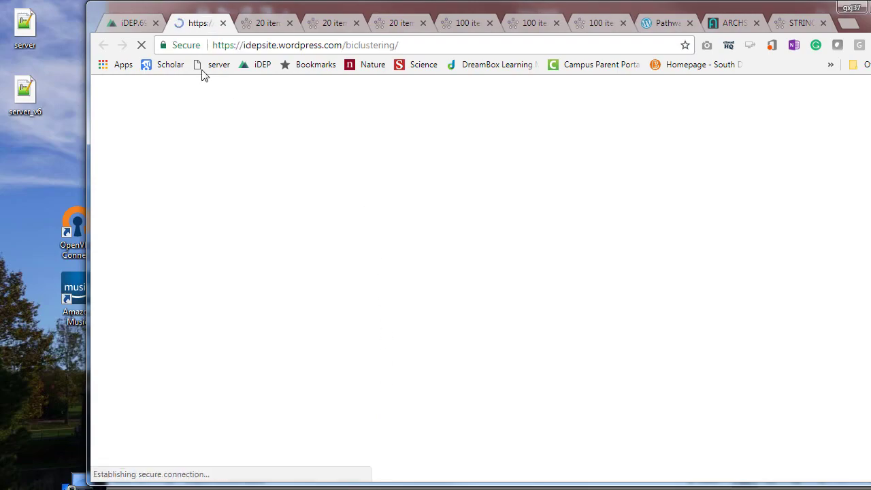
click(132, 23)
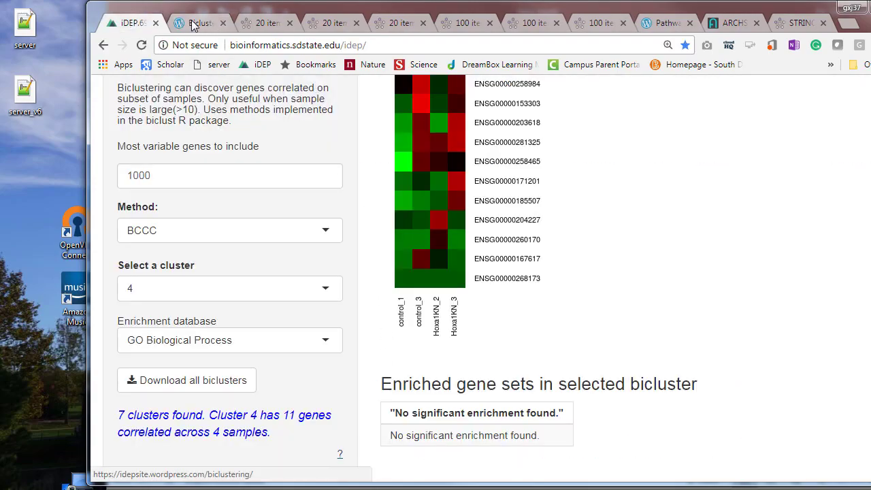
click(214, 27)
scroll(585, 320, down, 10)
scroll(584, 321, down, 1)
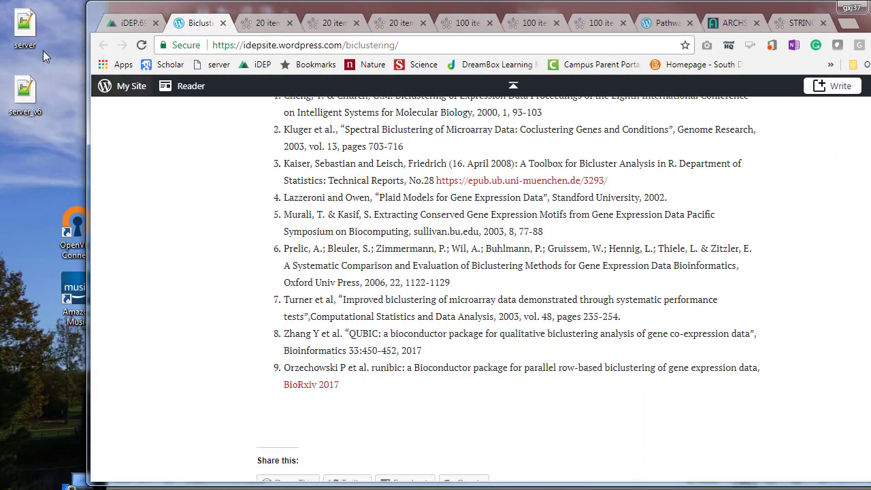
click(123, 23)
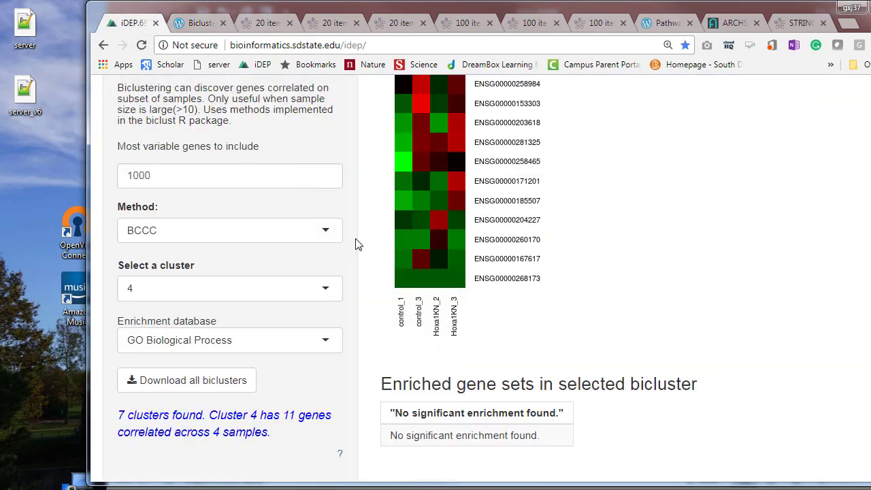
click(321, 346)
click(360, 349)
scroll(361, 342, up, 1)
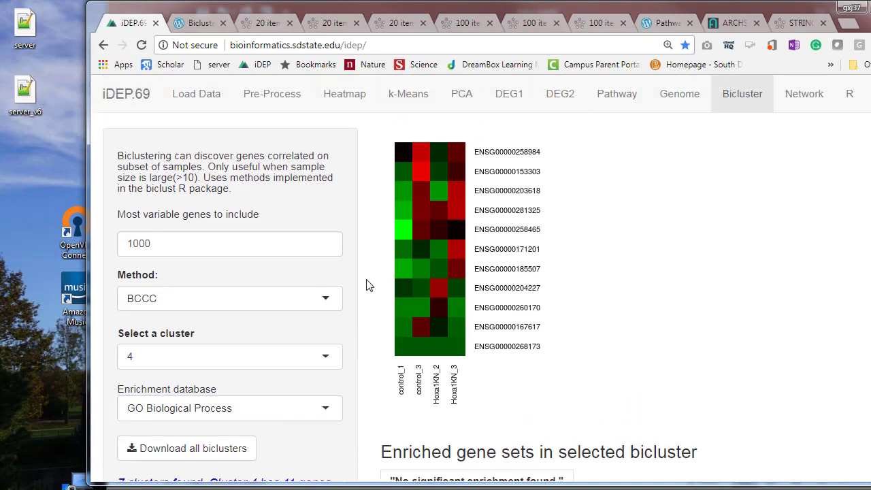
Switch to the WGCNA Network analysis, and reposition and widen the browser window to fit the gene dendrogram
click(804, 95)
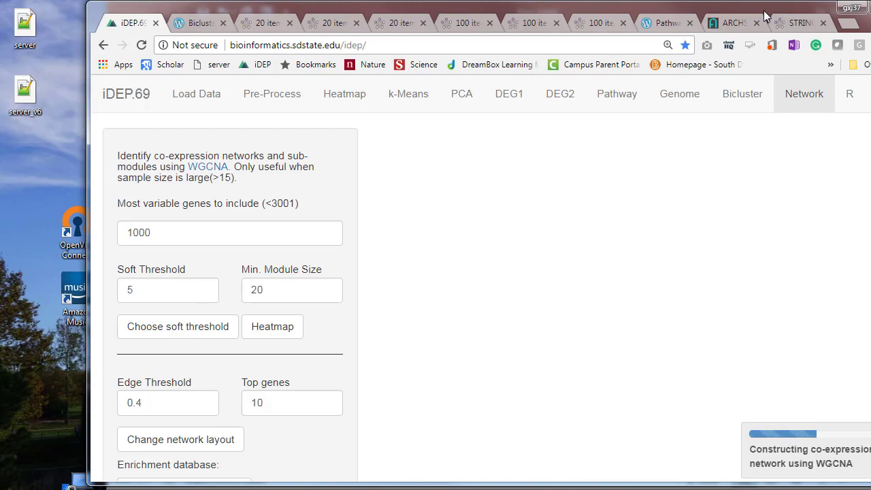
drag(763, 10, 710, 10)
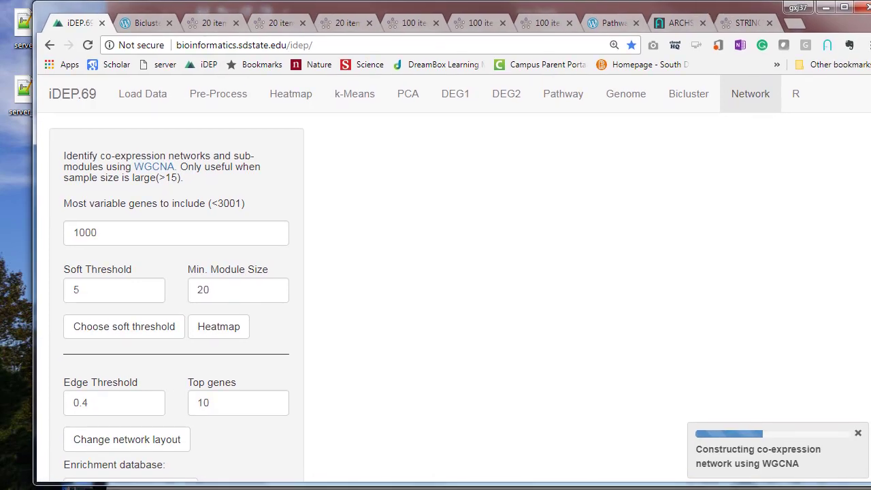
drag(870, 273, 861, 274)
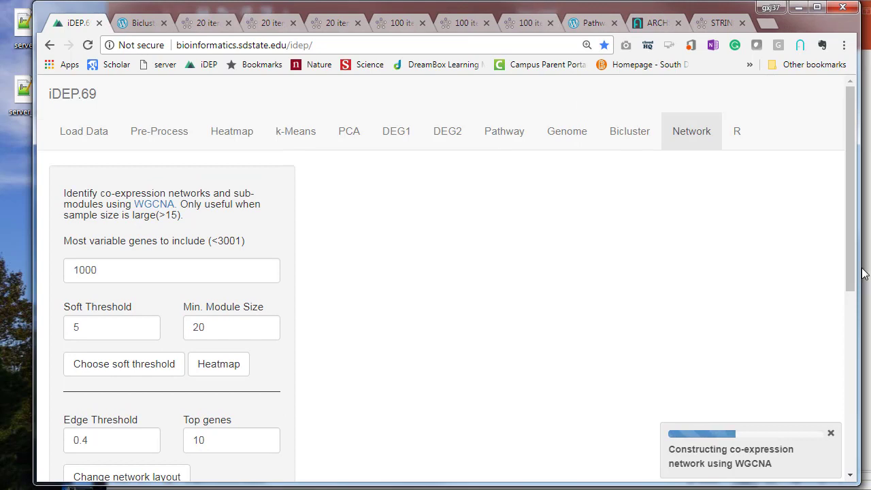
drag(863, 274, 870, 273)
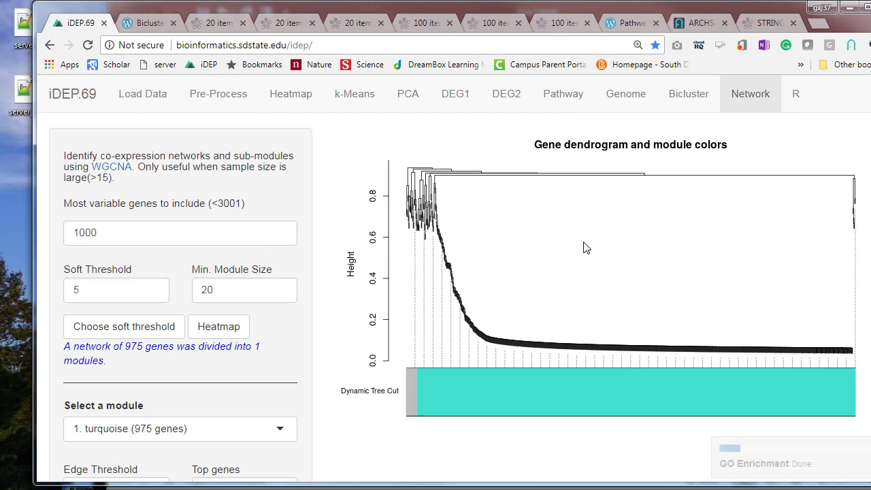
View the hierarchical clustering heatmap of the 1,000 most variable genes, and return to the Network analysis
click(282, 100)
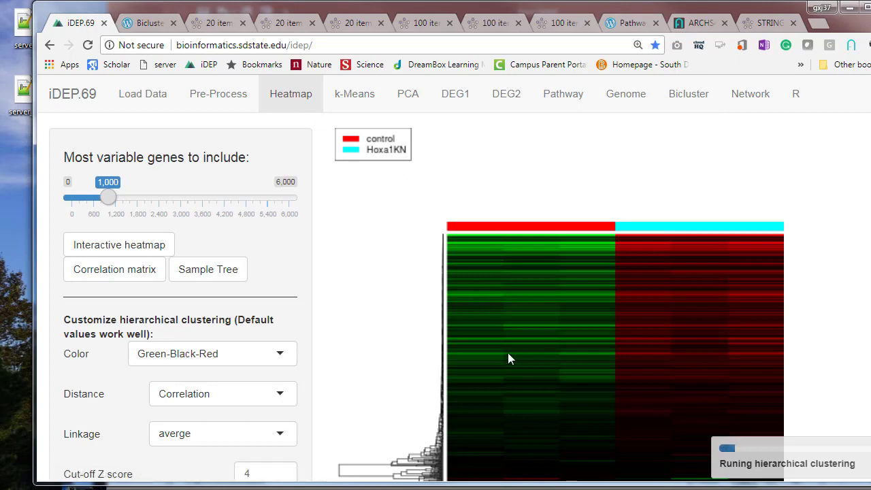
scroll(501, 276, down, 5)
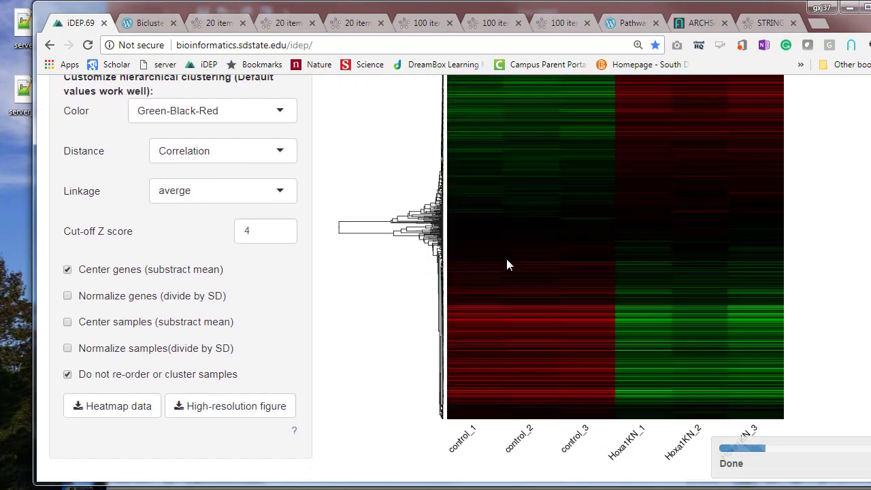
scroll(721, 249, up, 4)
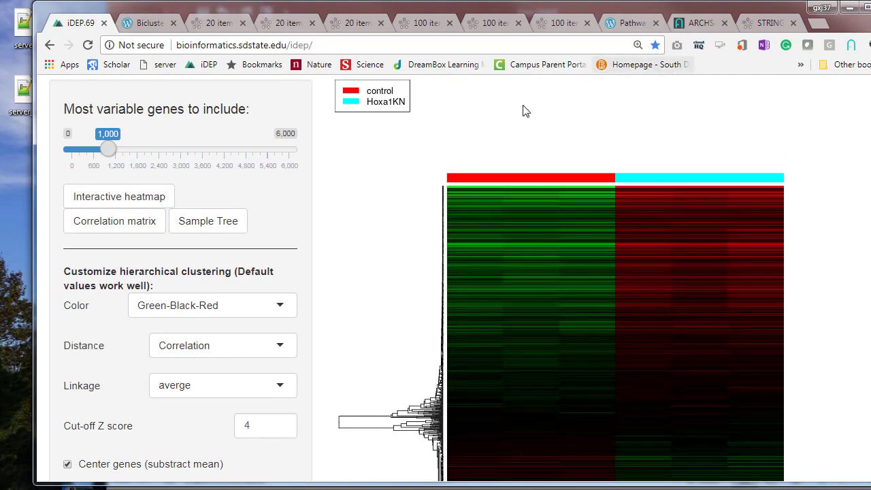
scroll(521, 111, up, 1)
click(733, 107)
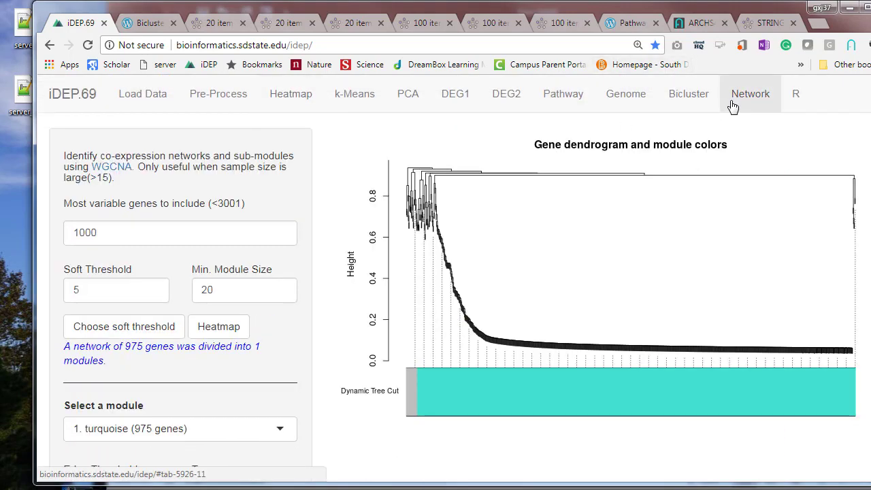
Examine the gene dendrogram, the turquoise module's gene network and its enriched pathways table
scroll(677, 220, down, 5)
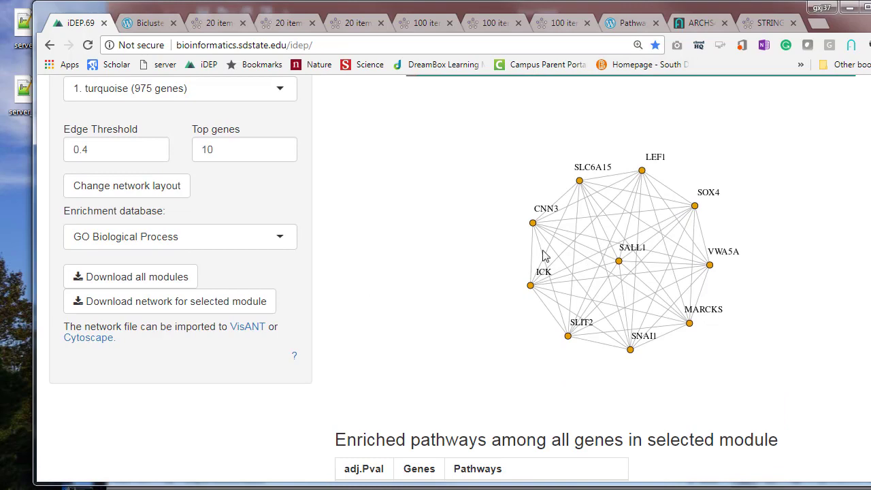
scroll(613, 310, down, 2)
scroll(612, 309, down, 1)
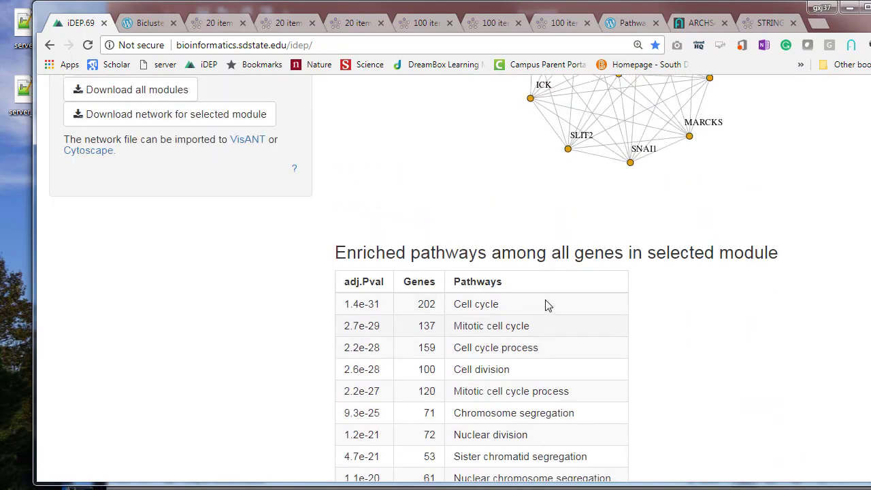
scroll(548, 305, up, 7)
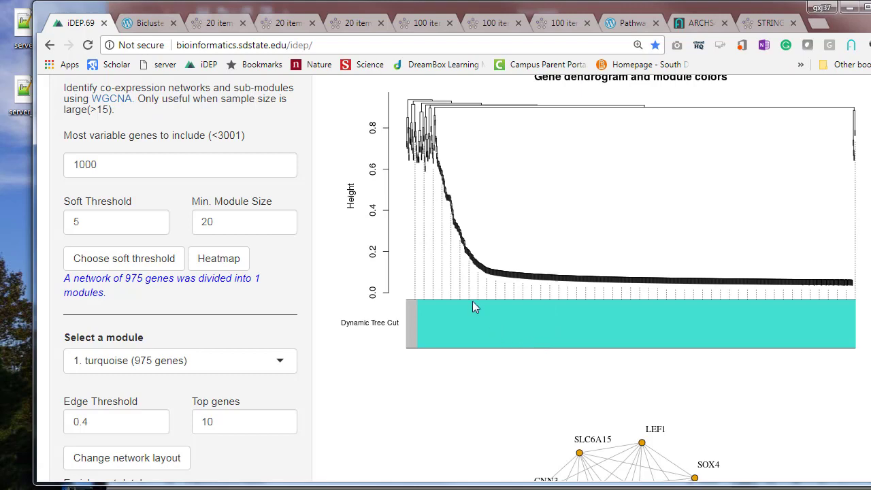
scroll(590, 378, up, 1)
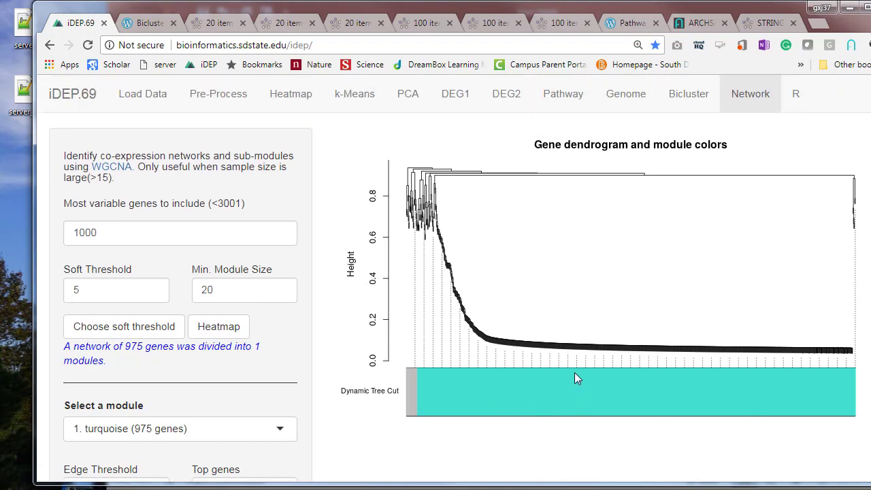
scroll(632, 353, down, 2)
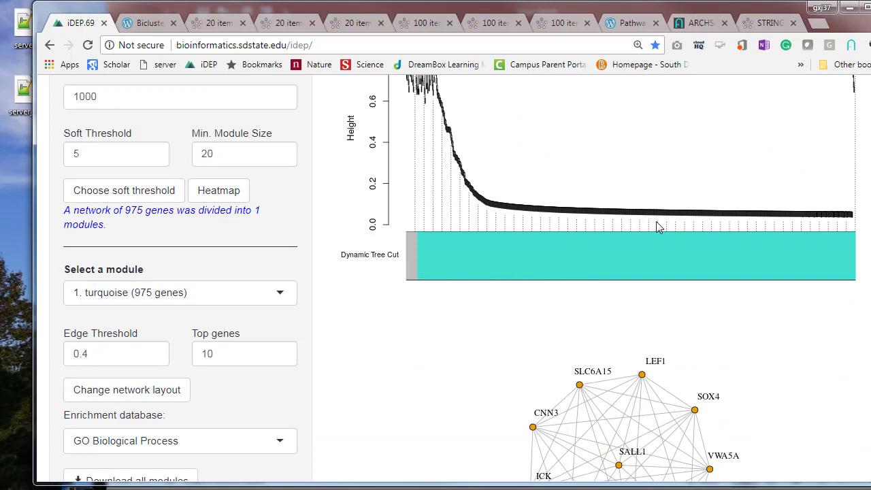
scroll(696, 262, down, 3)
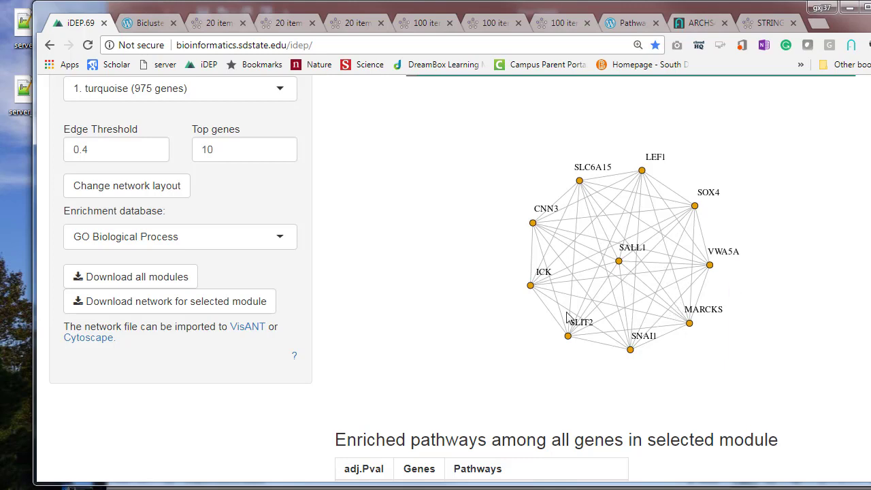
Set the number of top genes in the turquoise module's network to 20 and change the network layout
scroll(395, 290, up, 1)
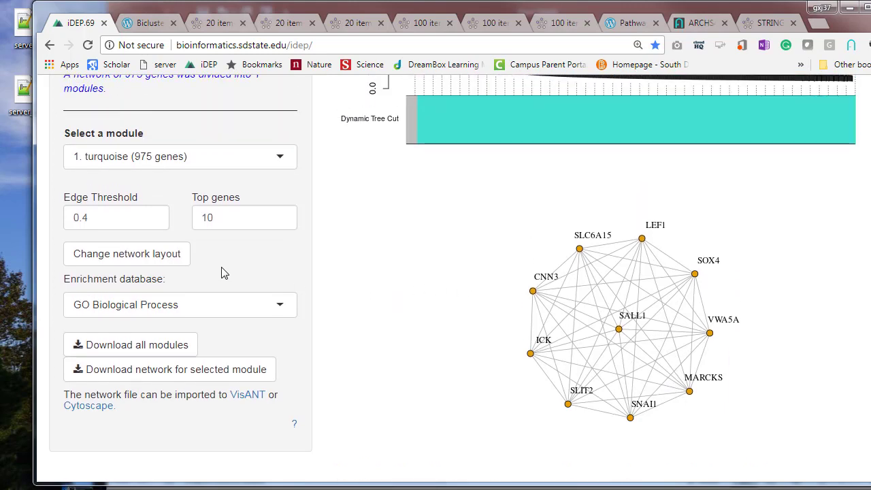
double_click(233, 217)
text(20)
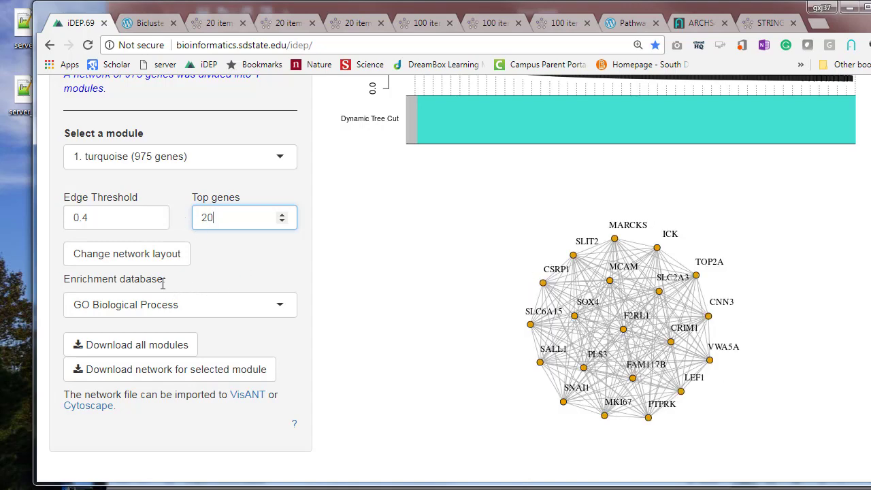
click(152, 260)
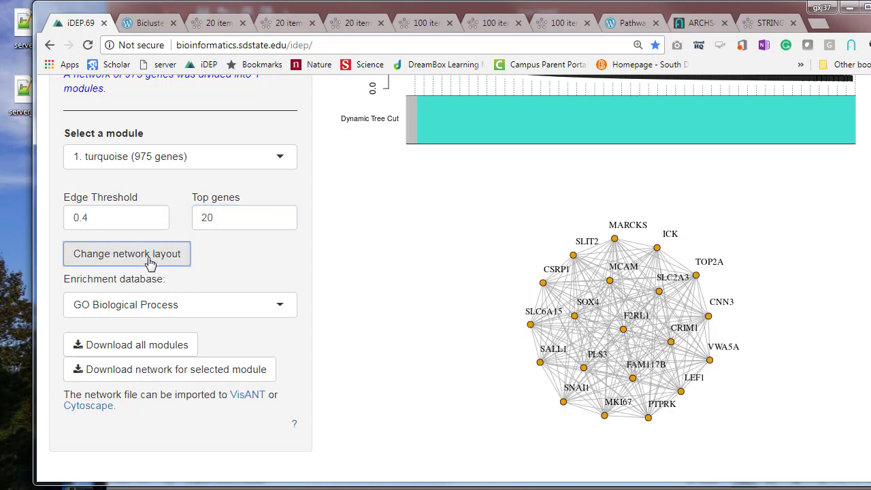
click(238, 160)
click(270, 131)
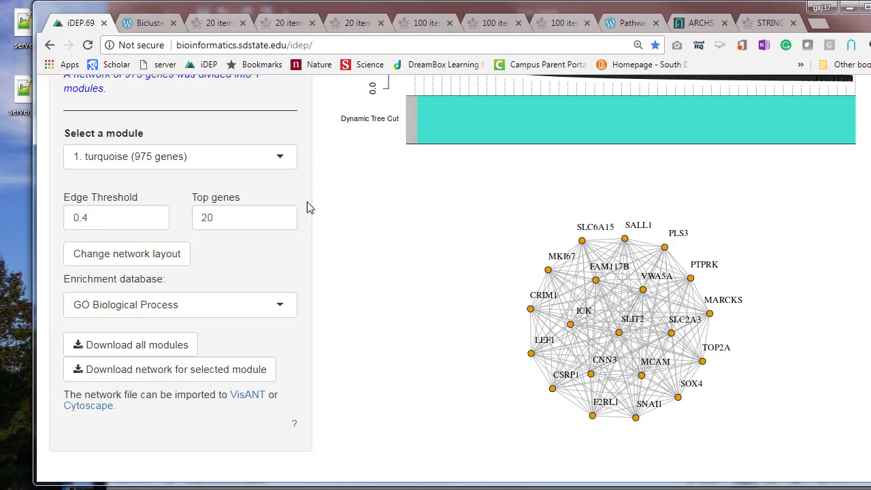
Review the enriched GO Biological Process pathways of the turquoise module alongside its 20-gene network
scroll(306, 393, up, 4)
scroll(306, 393, down, 10)
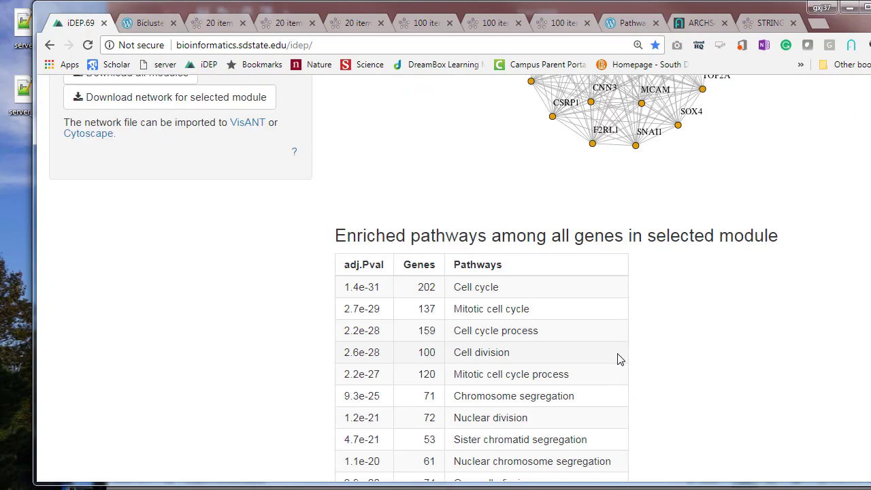
scroll(571, 382, up, 3)
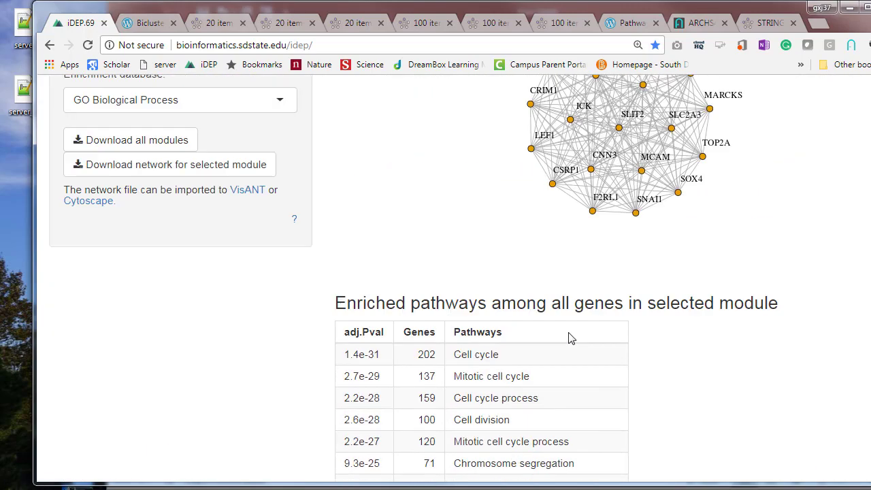
scroll(570, 345, up, 2)
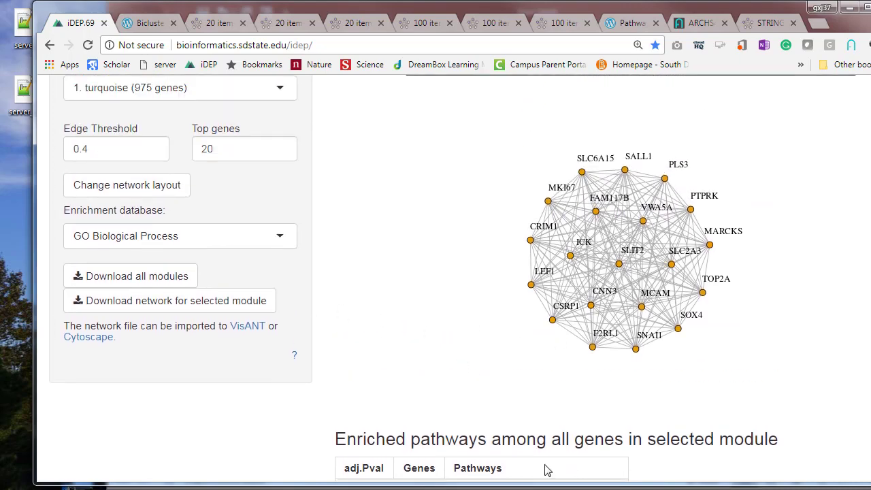
scroll(636, 441, down, 4)
scroll(391, 352, up, 5)
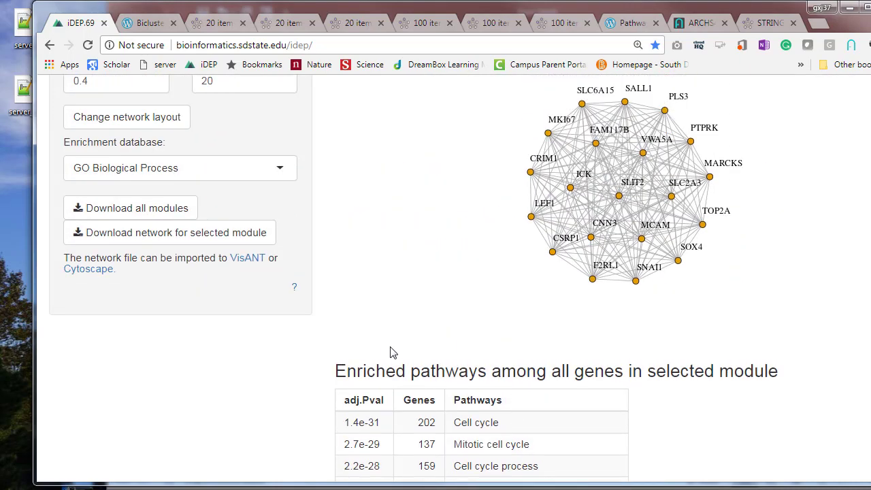
drag(225, 218, 181, 219)
text(1)
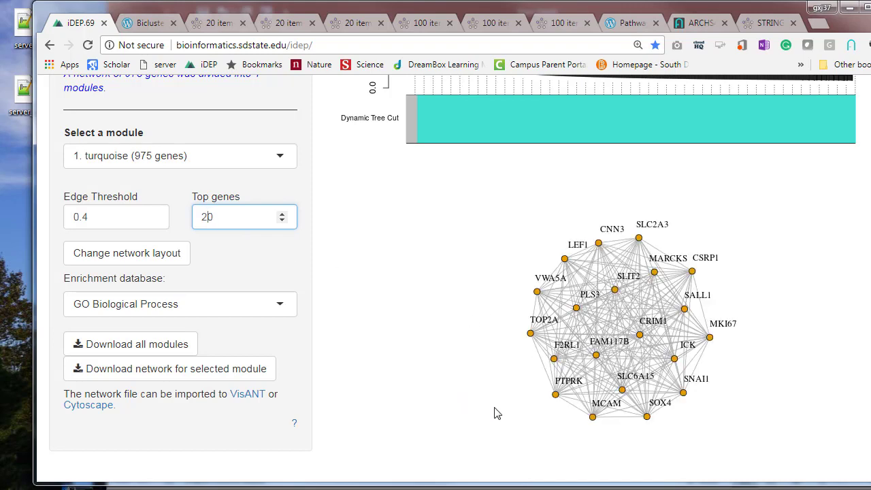
click(335, 324)
scroll(334, 347, up, 4)
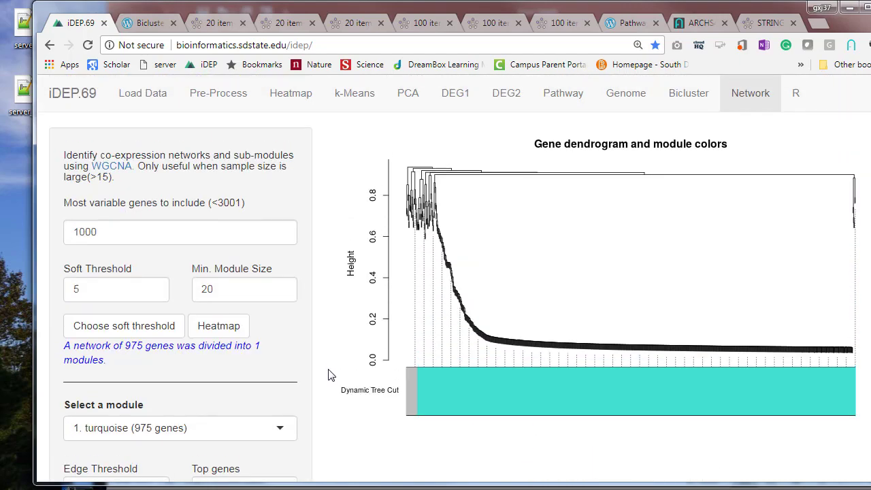
Open the R reproducibility page, look over the linked source code repository on GitHub, and return to iDEP
click(796, 99)
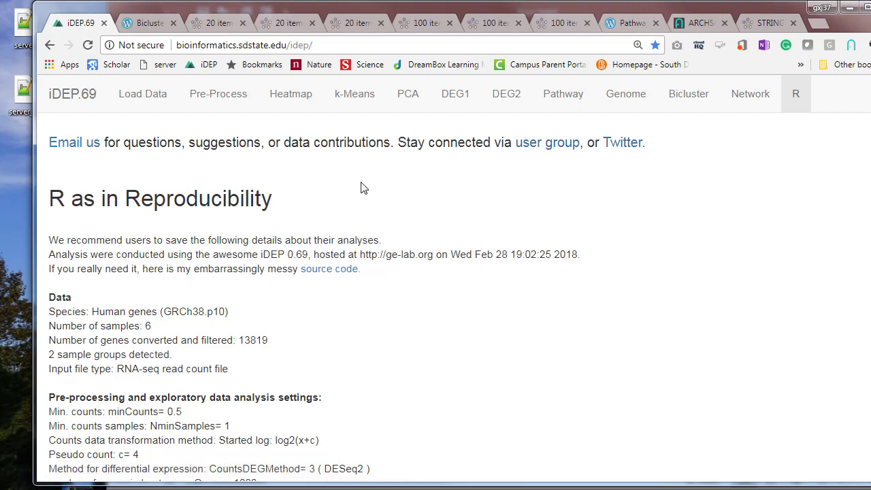
scroll(399, 220, down, 2)
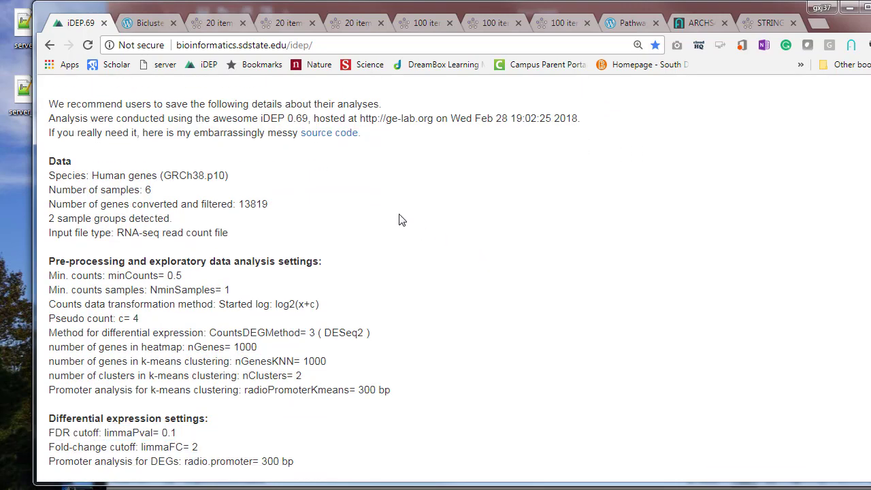
click(332, 135)
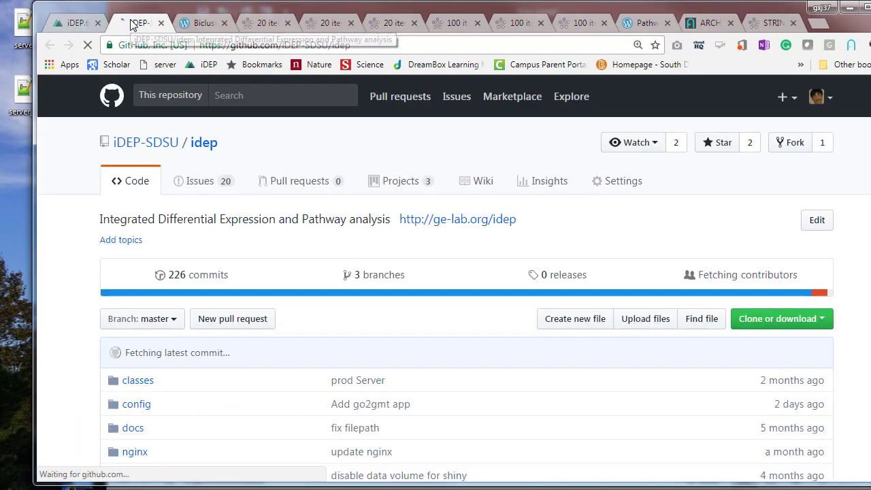
scroll(468, 340, down, 5)
scroll(456, 350, up, 5)
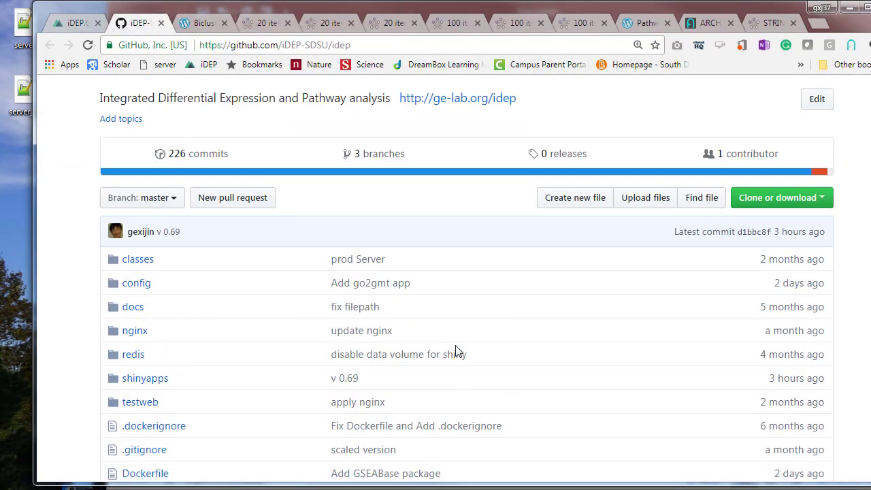
click(64, 23)
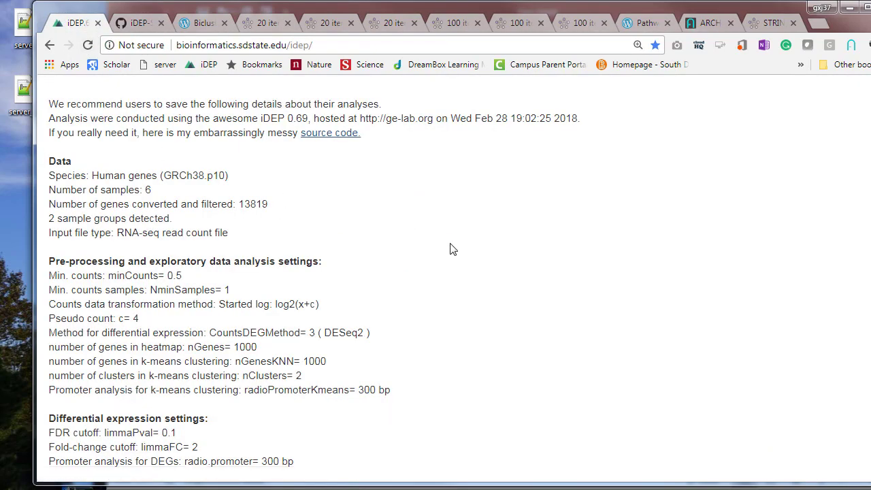
Highlight and look through the recorded analysis settings and R session details, then clear the selection
scroll(452, 249, down, 1)
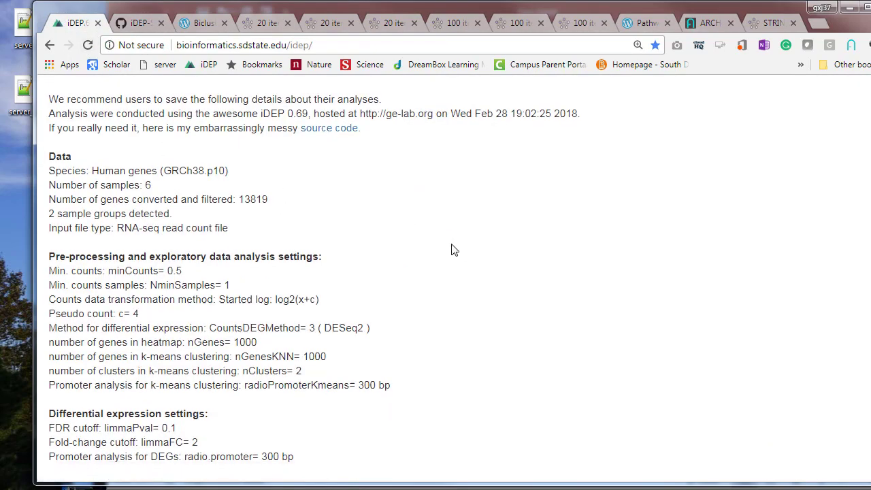
scroll(451, 249, up, 1)
drag(48, 166, 496, 278)
scroll(301, 360, down, 4)
scroll(332, 331, down, 4)
scroll(377, 339, down, 20)
scroll(386, 395, down, 4)
scroll(473, 254, up, 15)
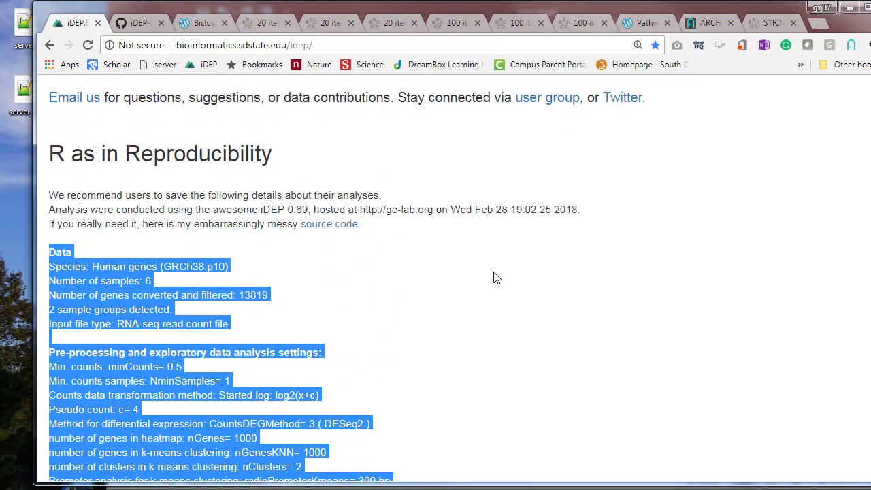
scroll(496, 277, down, 2)
click(446, 267)
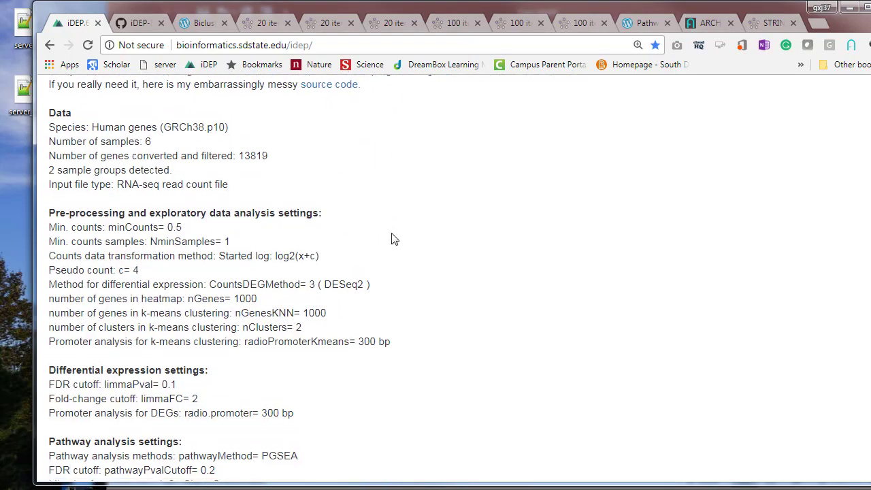
Read the iDEP version history at the end of the R page, highlighting the entries from v0.62 to v0.69
scroll(391, 238, down, 4)
scroll(477, 279, down, 5)
scroll(457, 296, down, 11)
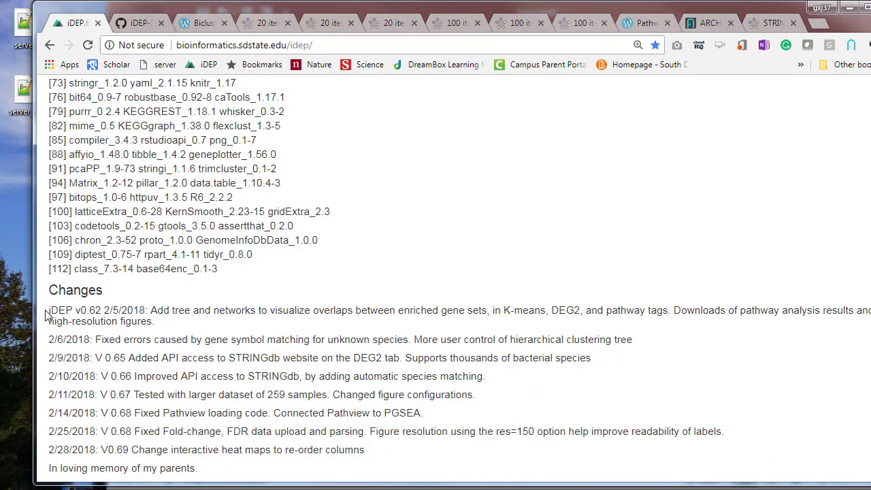
drag(48, 317, 441, 450)
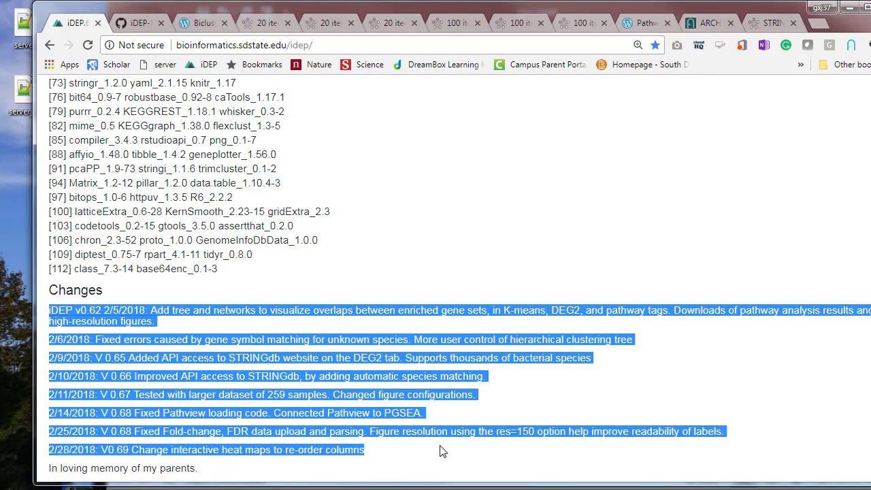
click(418, 189)
scroll(420, 230, up, 1)
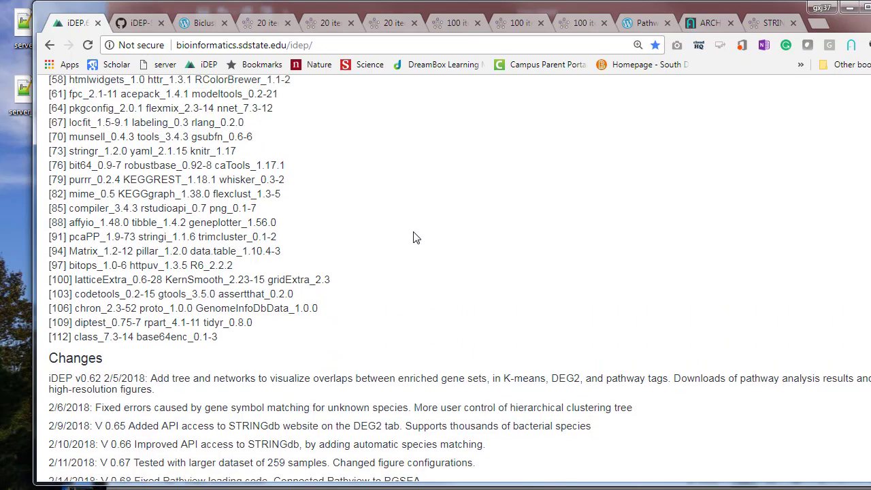
Review the attached R packages, the reproducibility recommendations, the analysis settings and the R session info
scroll(416, 237, up, 9)
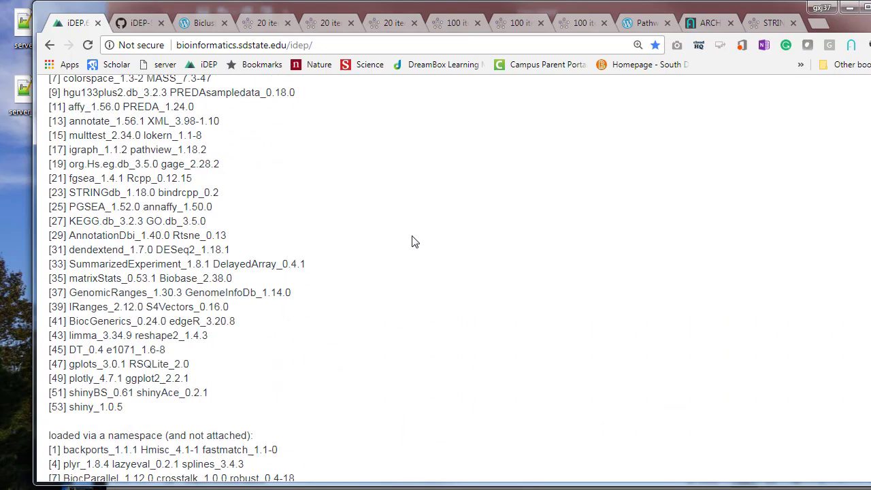
scroll(396, 259, up, 4)
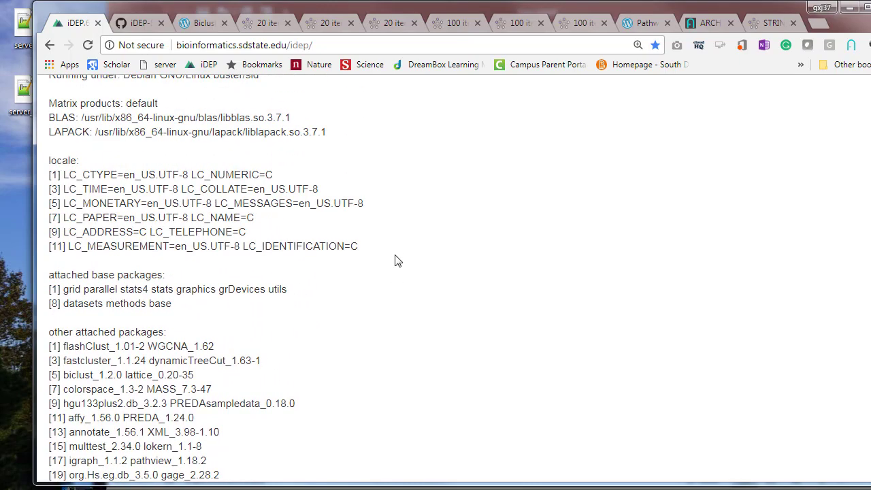
scroll(398, 260, up, 10)
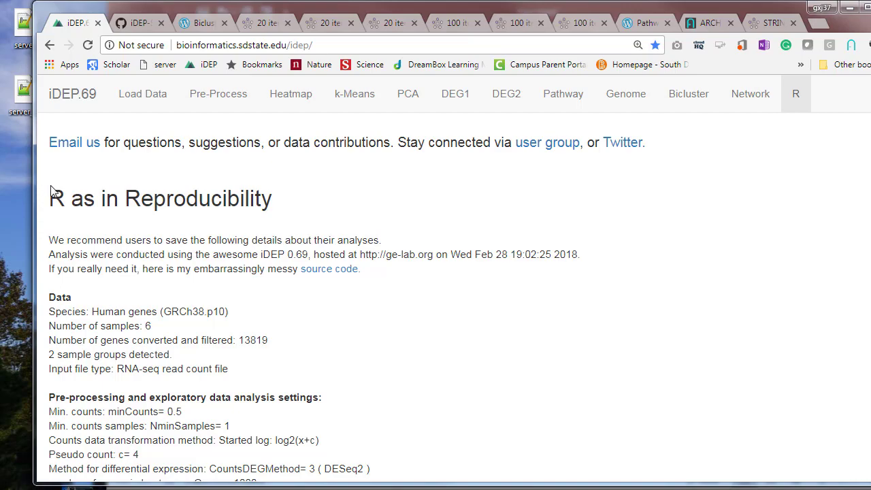
drag(56, 203, 119, 311)
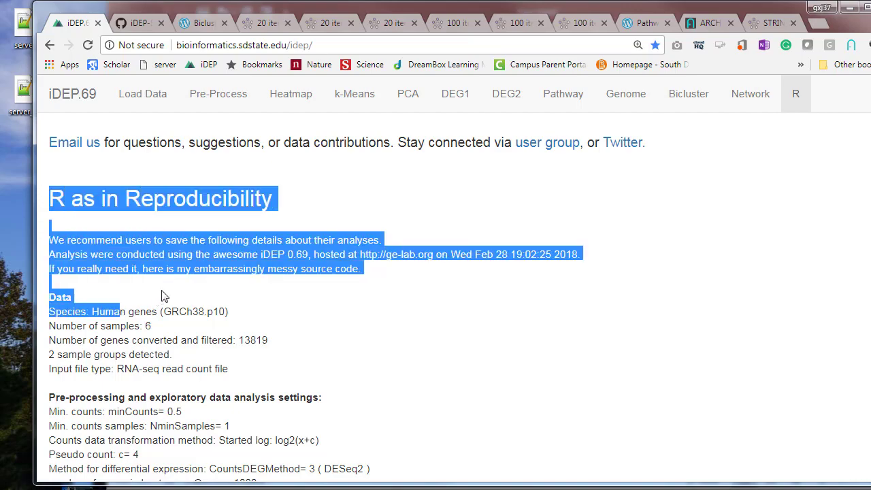
click(317, 318)
scroll(319, 313, down, 10)
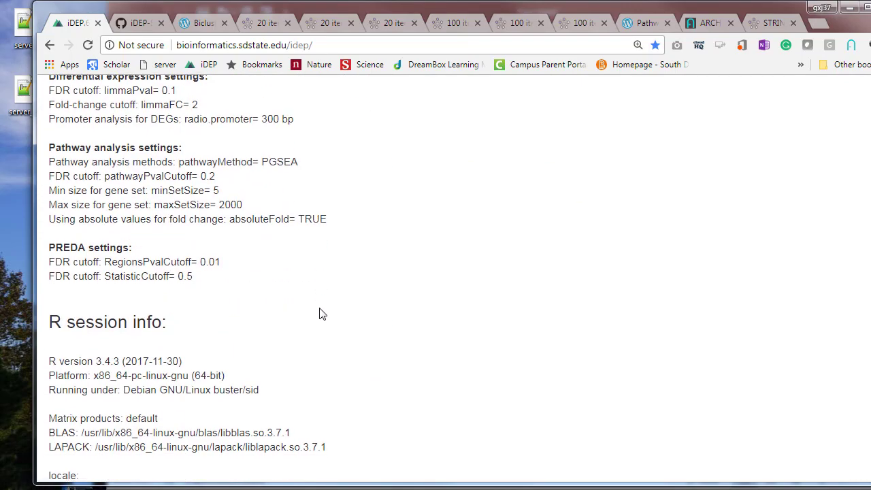
scroll(324, 306, down, 3)
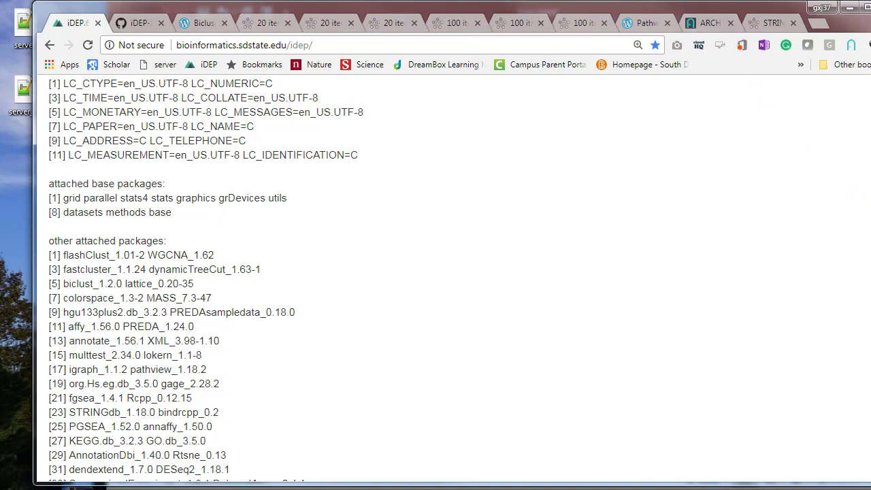
Switch to the browser window with the bioRxiv pages and show the iDEP preprint's abstract page
key(alt+Tab)
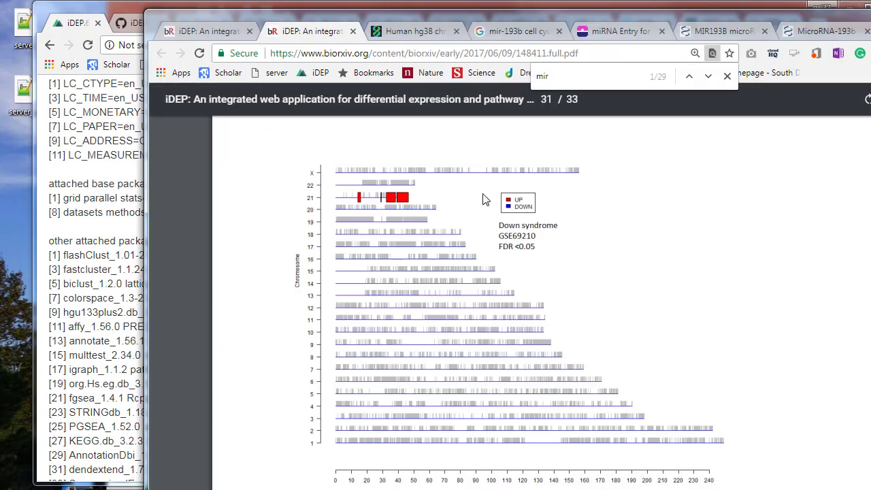
click(193, 31)
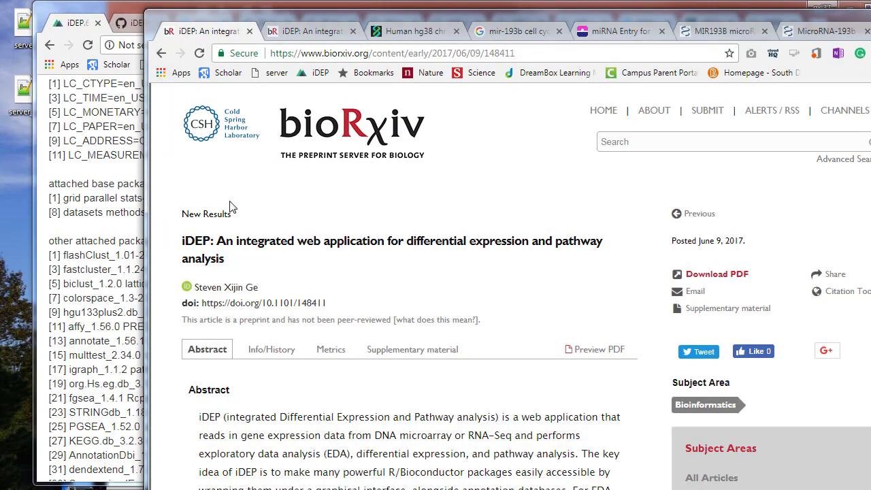